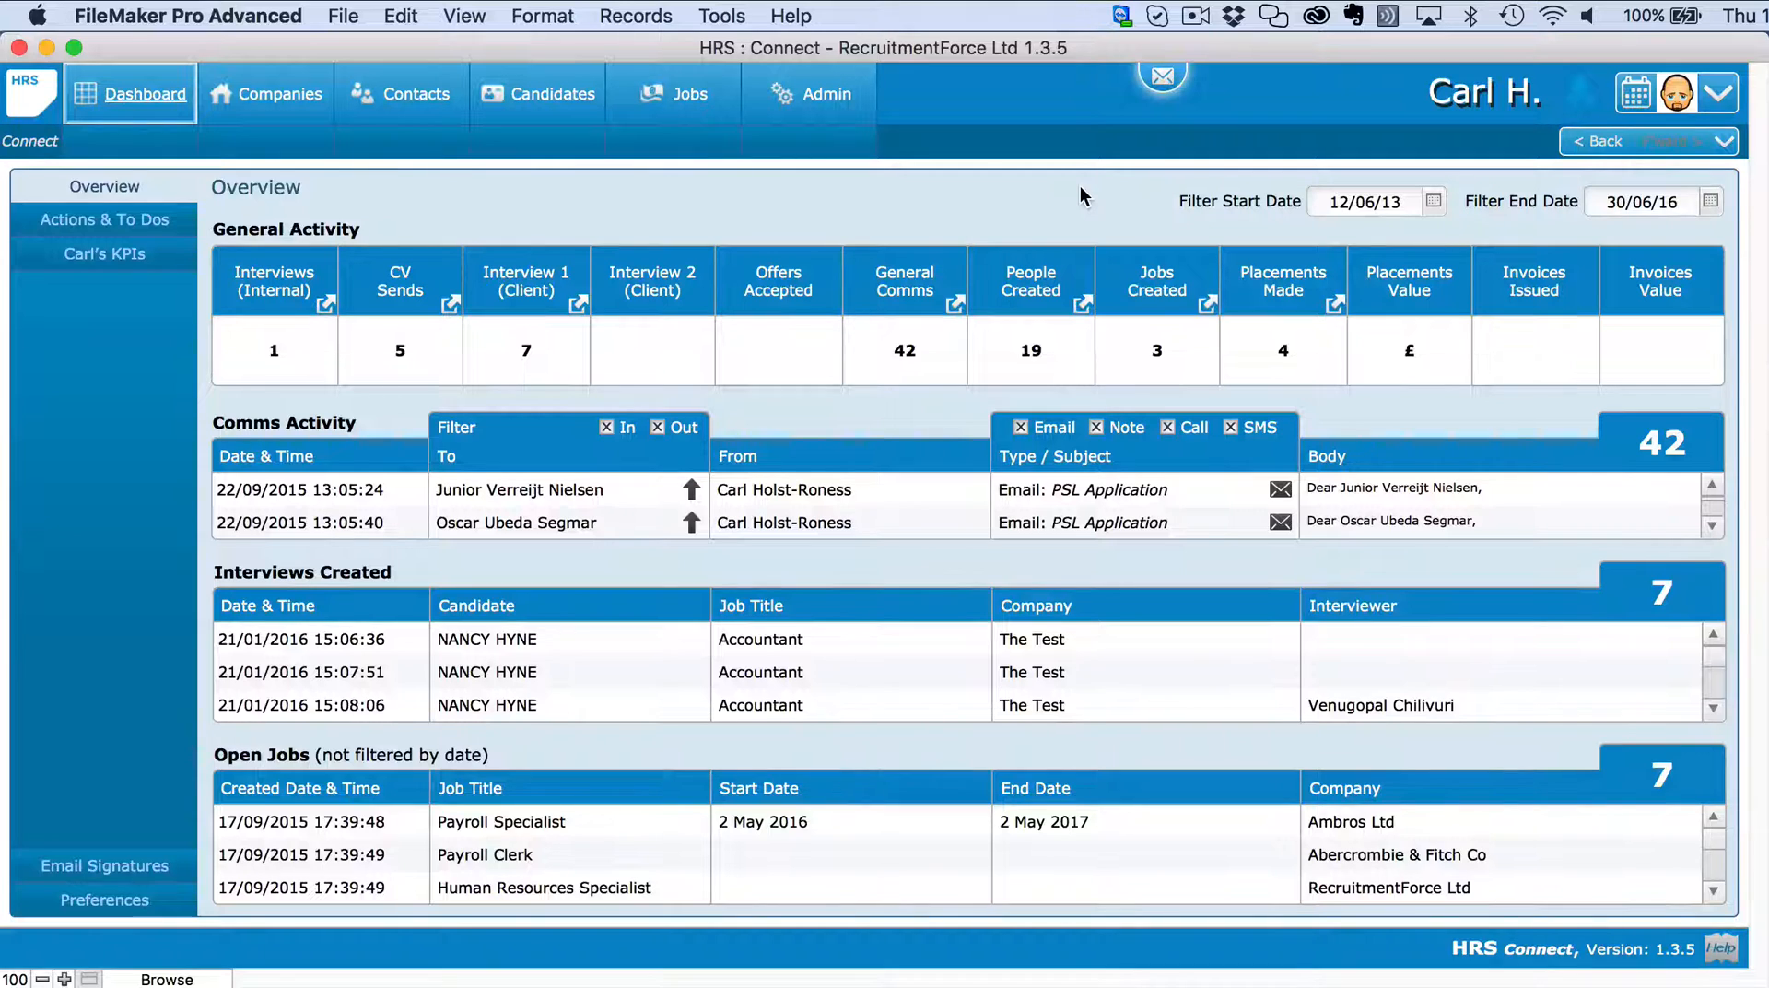
Show the Jobs list and create a new blank job record, number 269.
{"action": "left_click", "coordinate": [821, 107]}
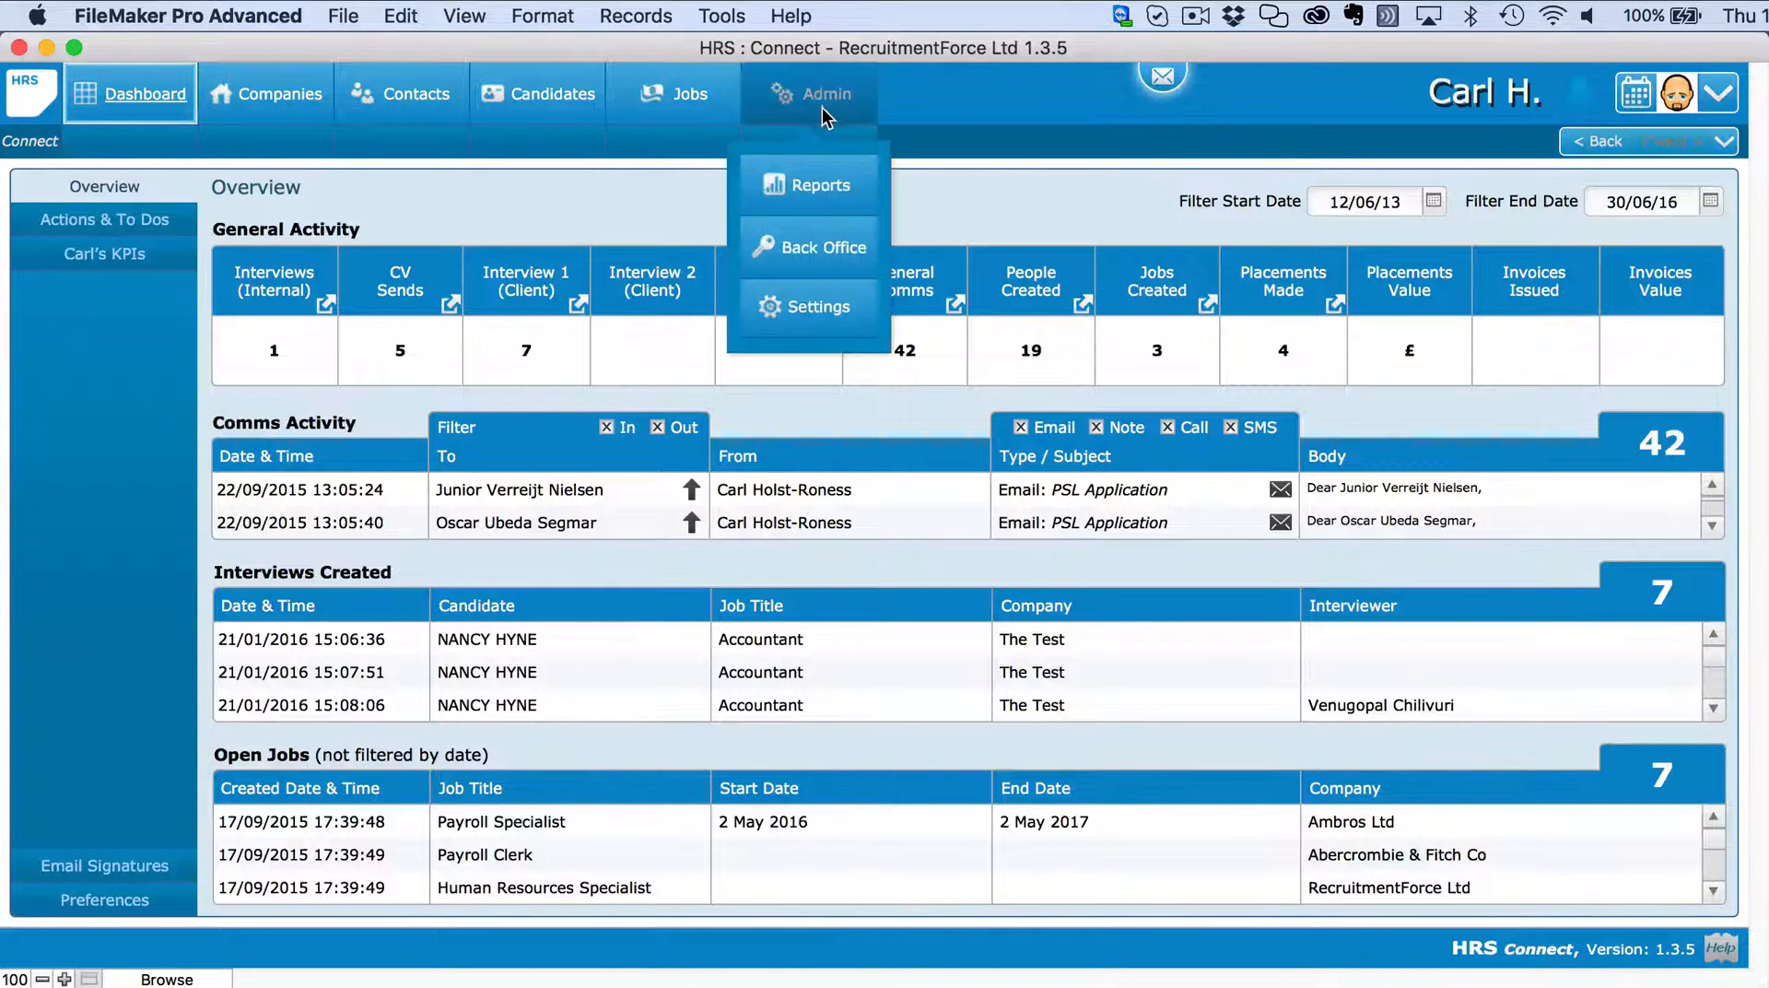
{"action": "left_click", "coordinate": [677, 96]}
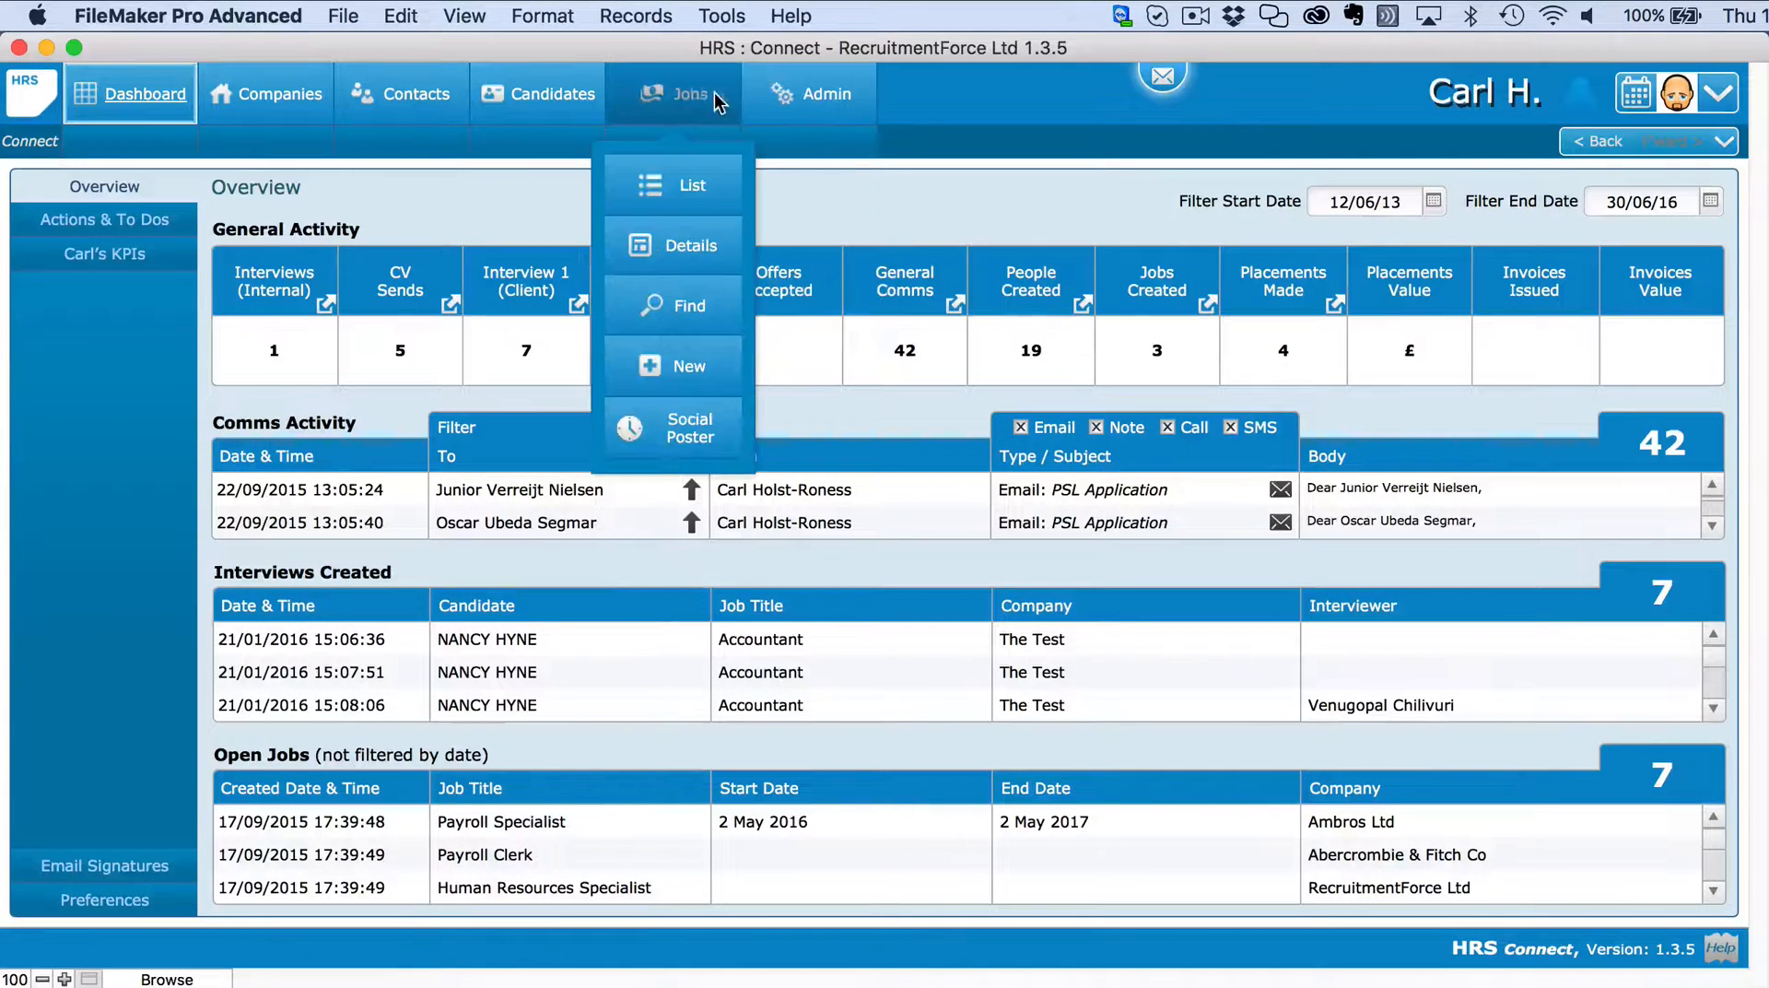
{"action": "left_click", "coordinate": [683, 187]}
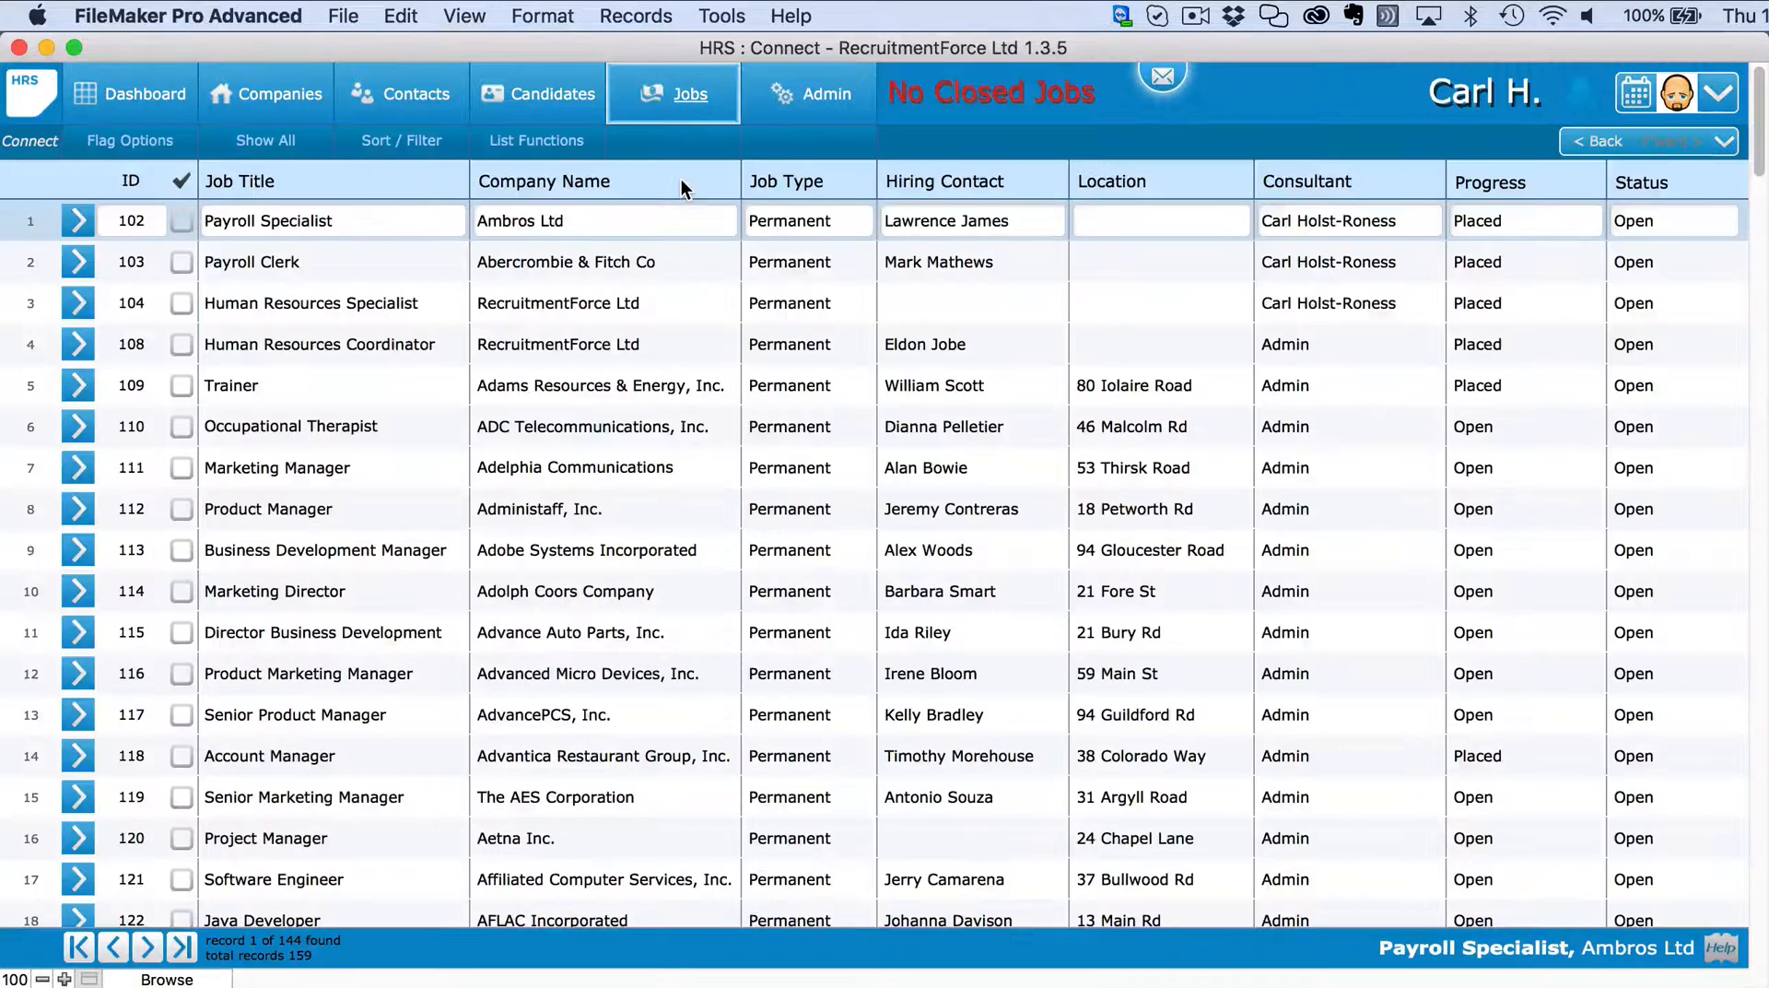
{"action": "left_click", "coordinate": [682, 95]}
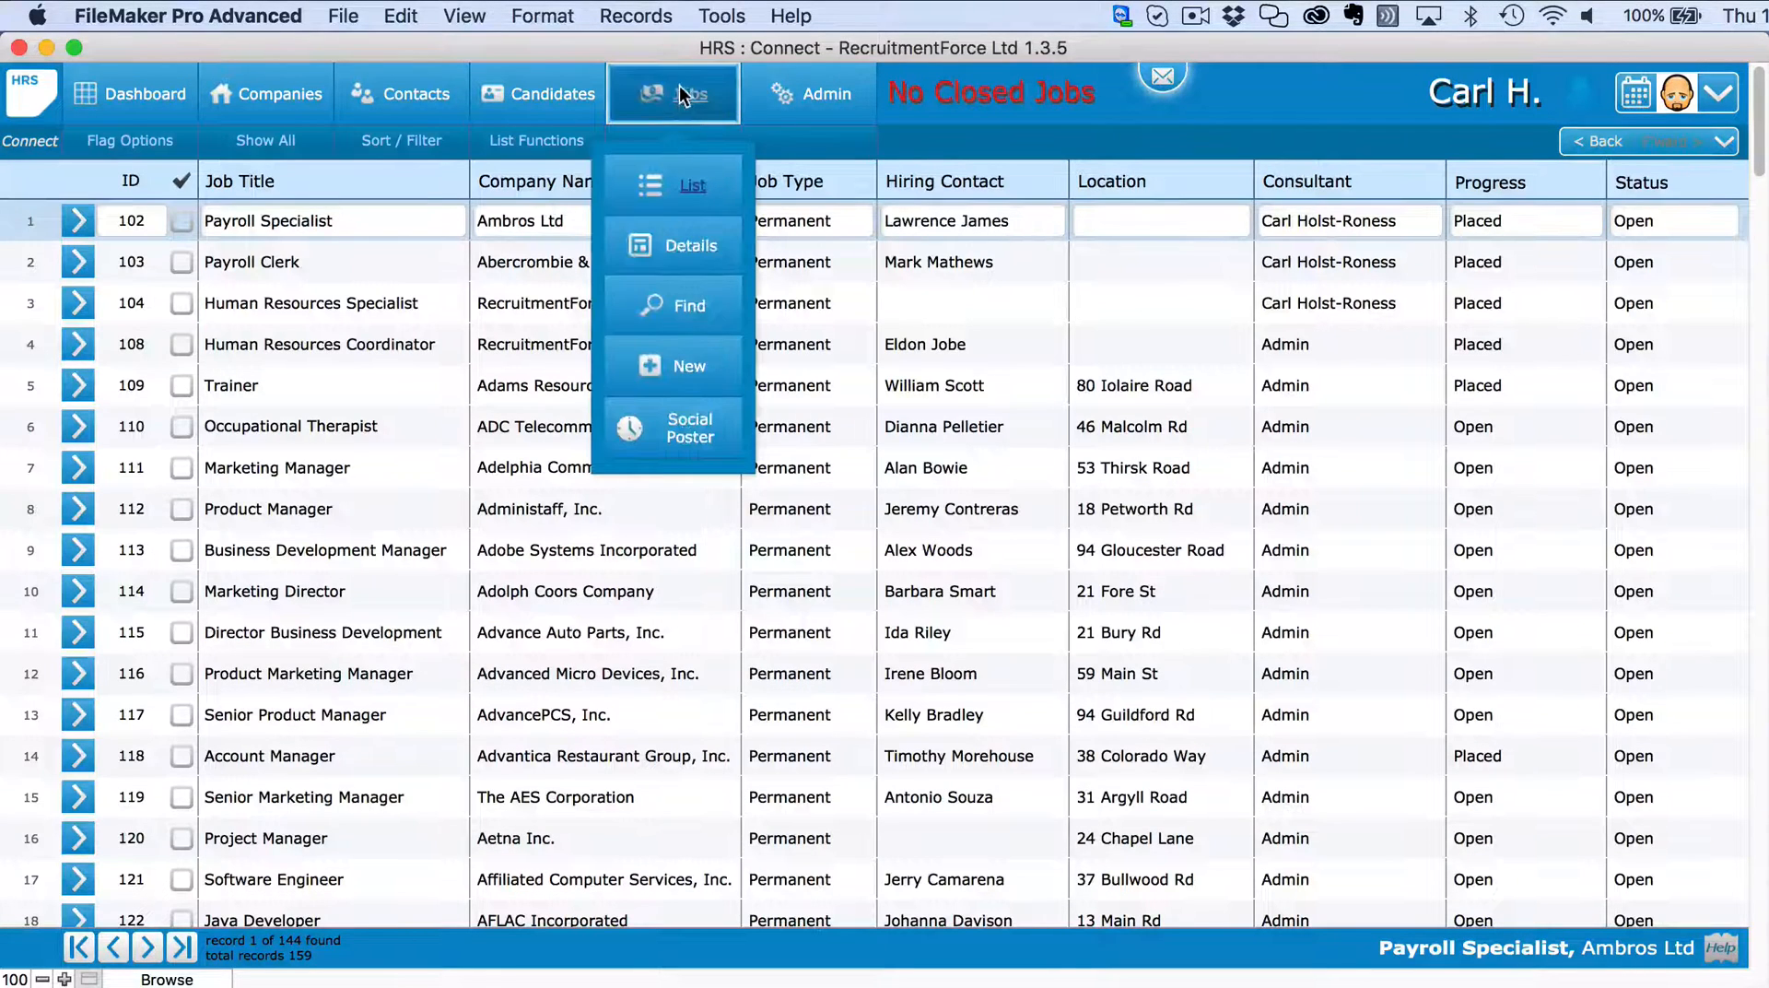
{"action": "left_click", "coordinate": [681, 370]}
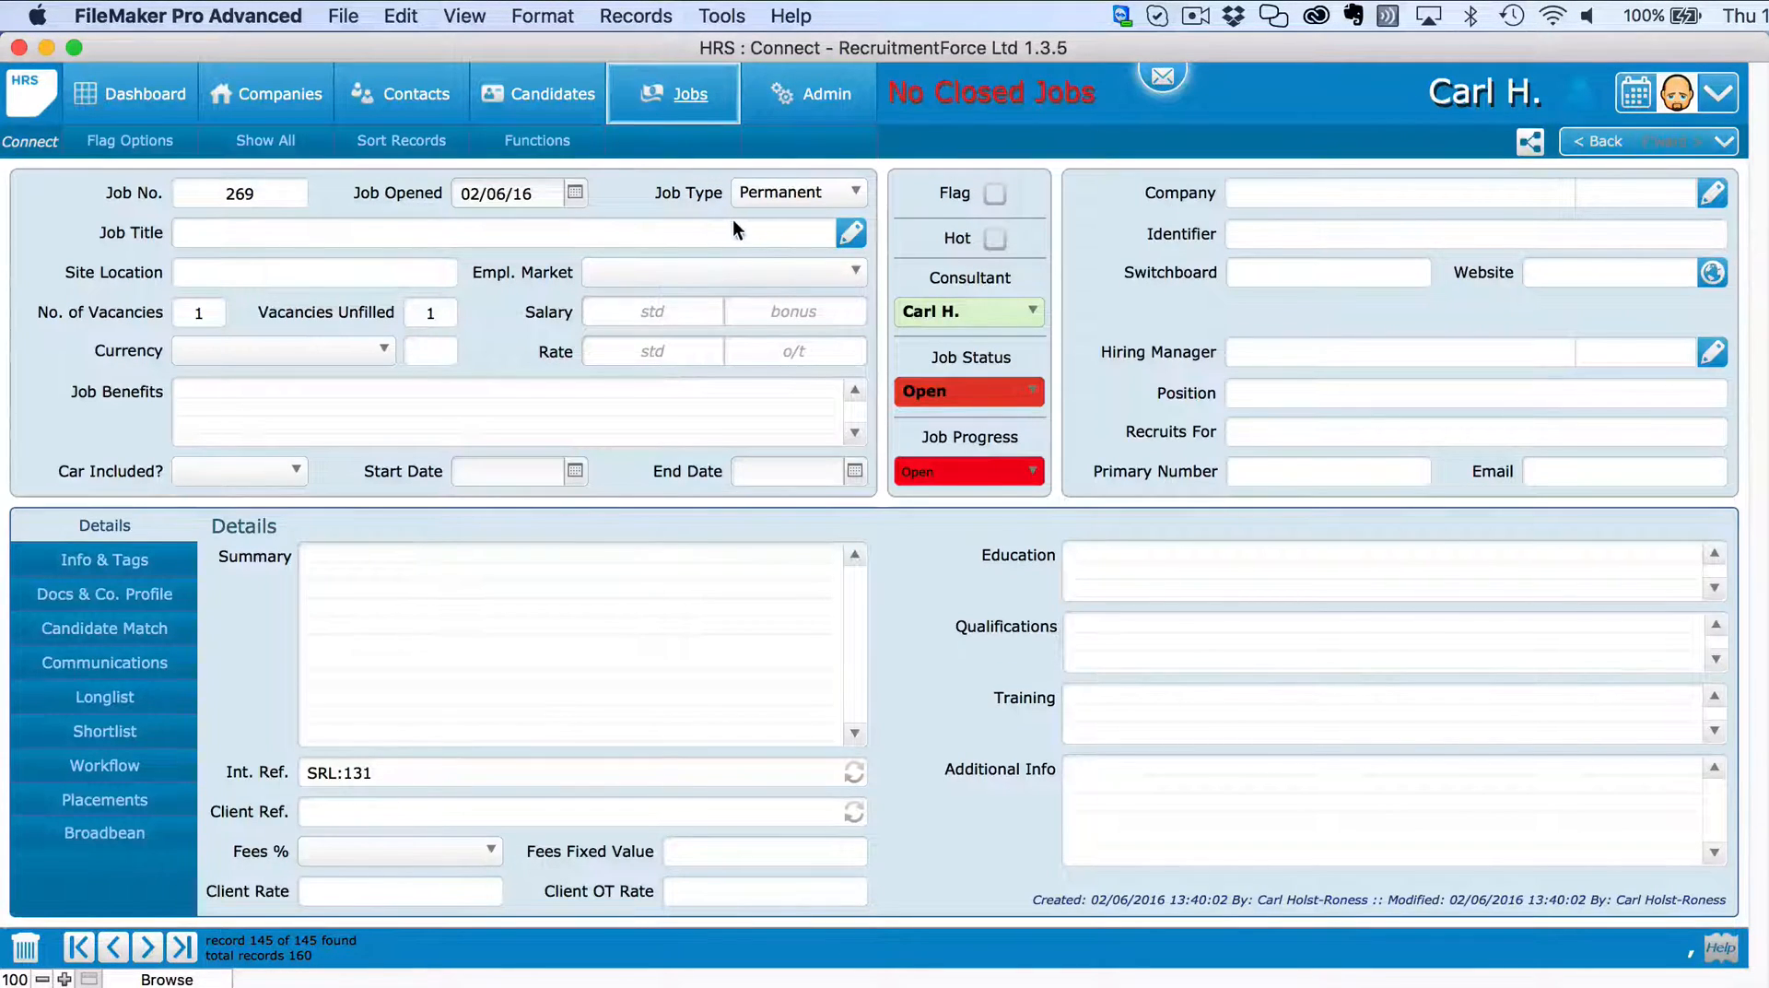
Set the job title to Software Engineer from the existing job titles list.
{"action": "left_click", "coordinate": [849, 233]}
{"action": "left_click", "coordinate": [486, 237]}
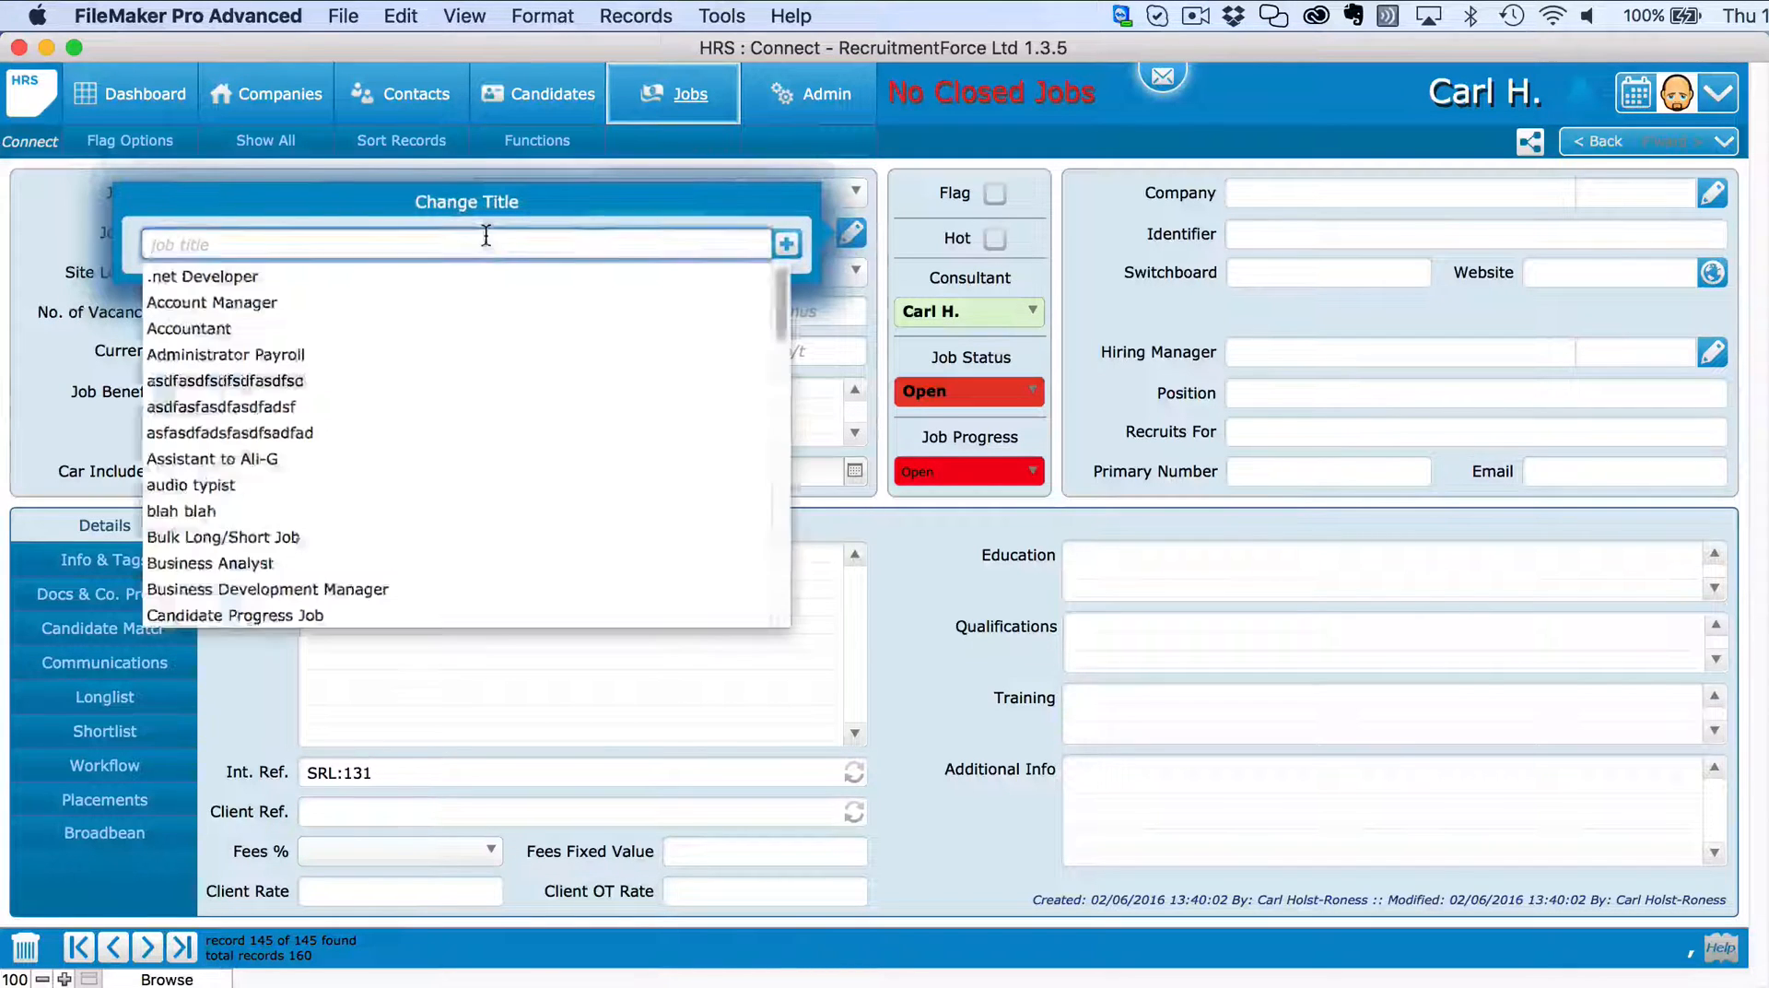
{"action": "scroll", "coordinate": [426, 442], "scroll_direction": "down", "scroll_amount": 7}
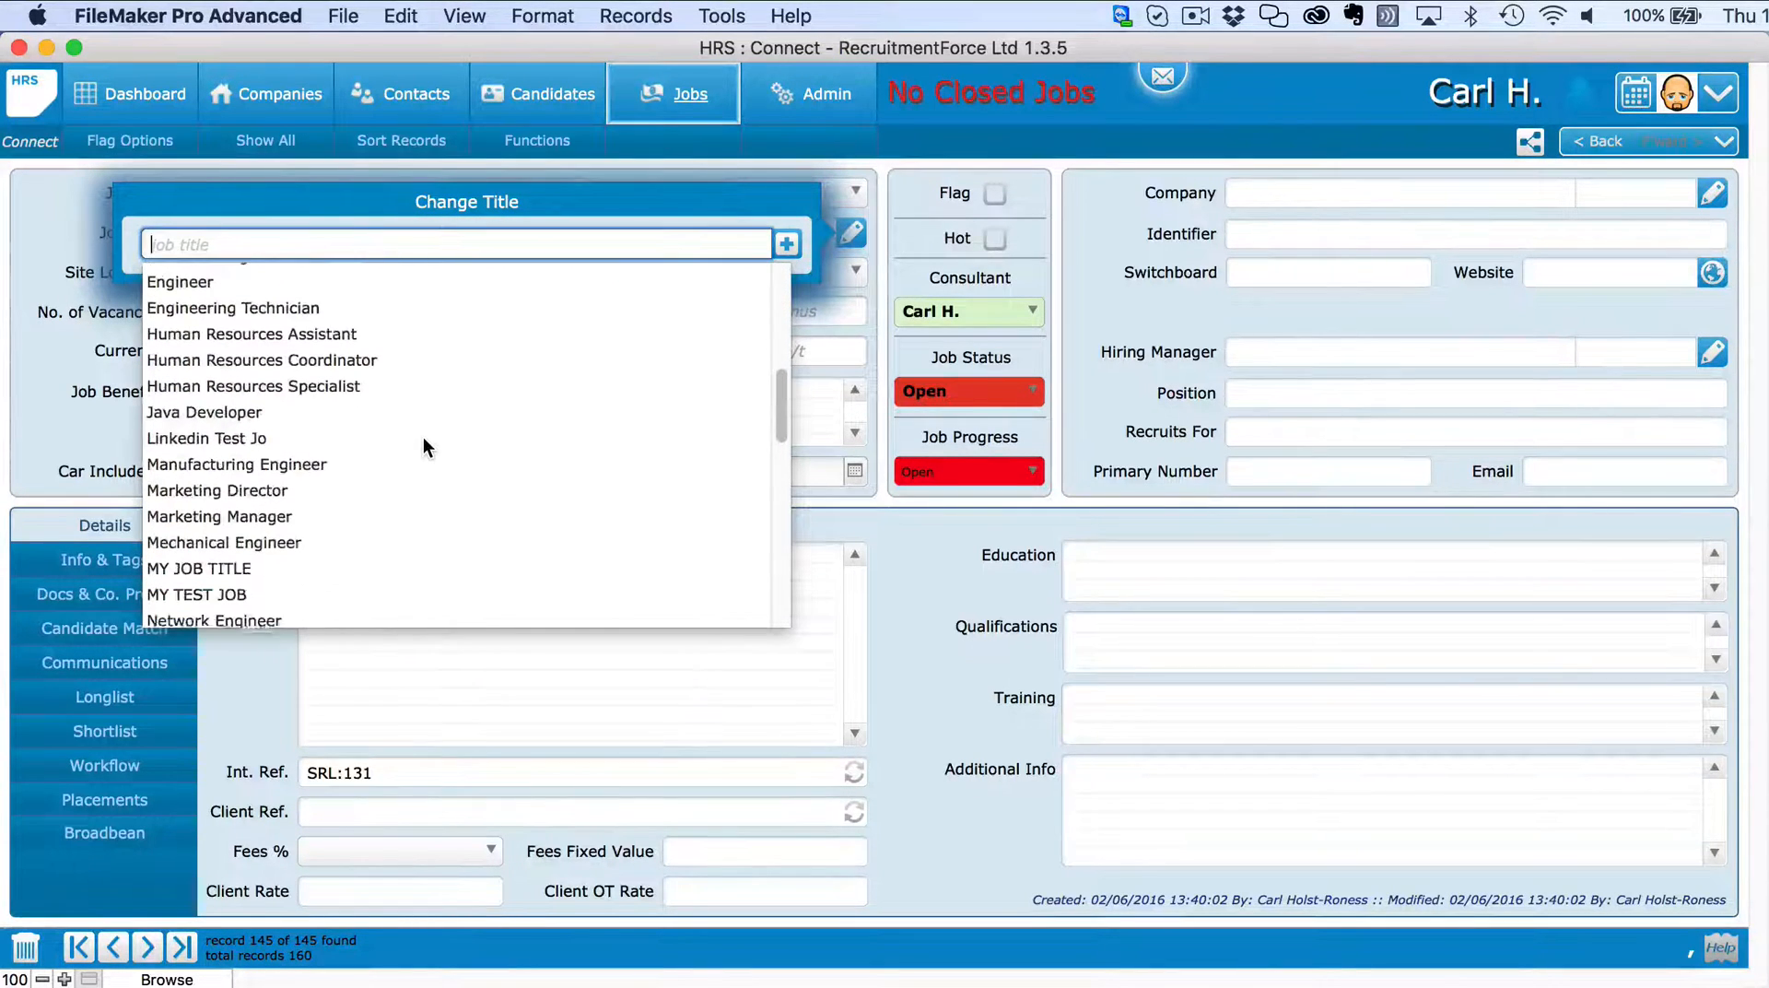
{"action": "scroll", "coordinate": [280, 497], "scroll_direction": "down", "scroll_amount": 4}
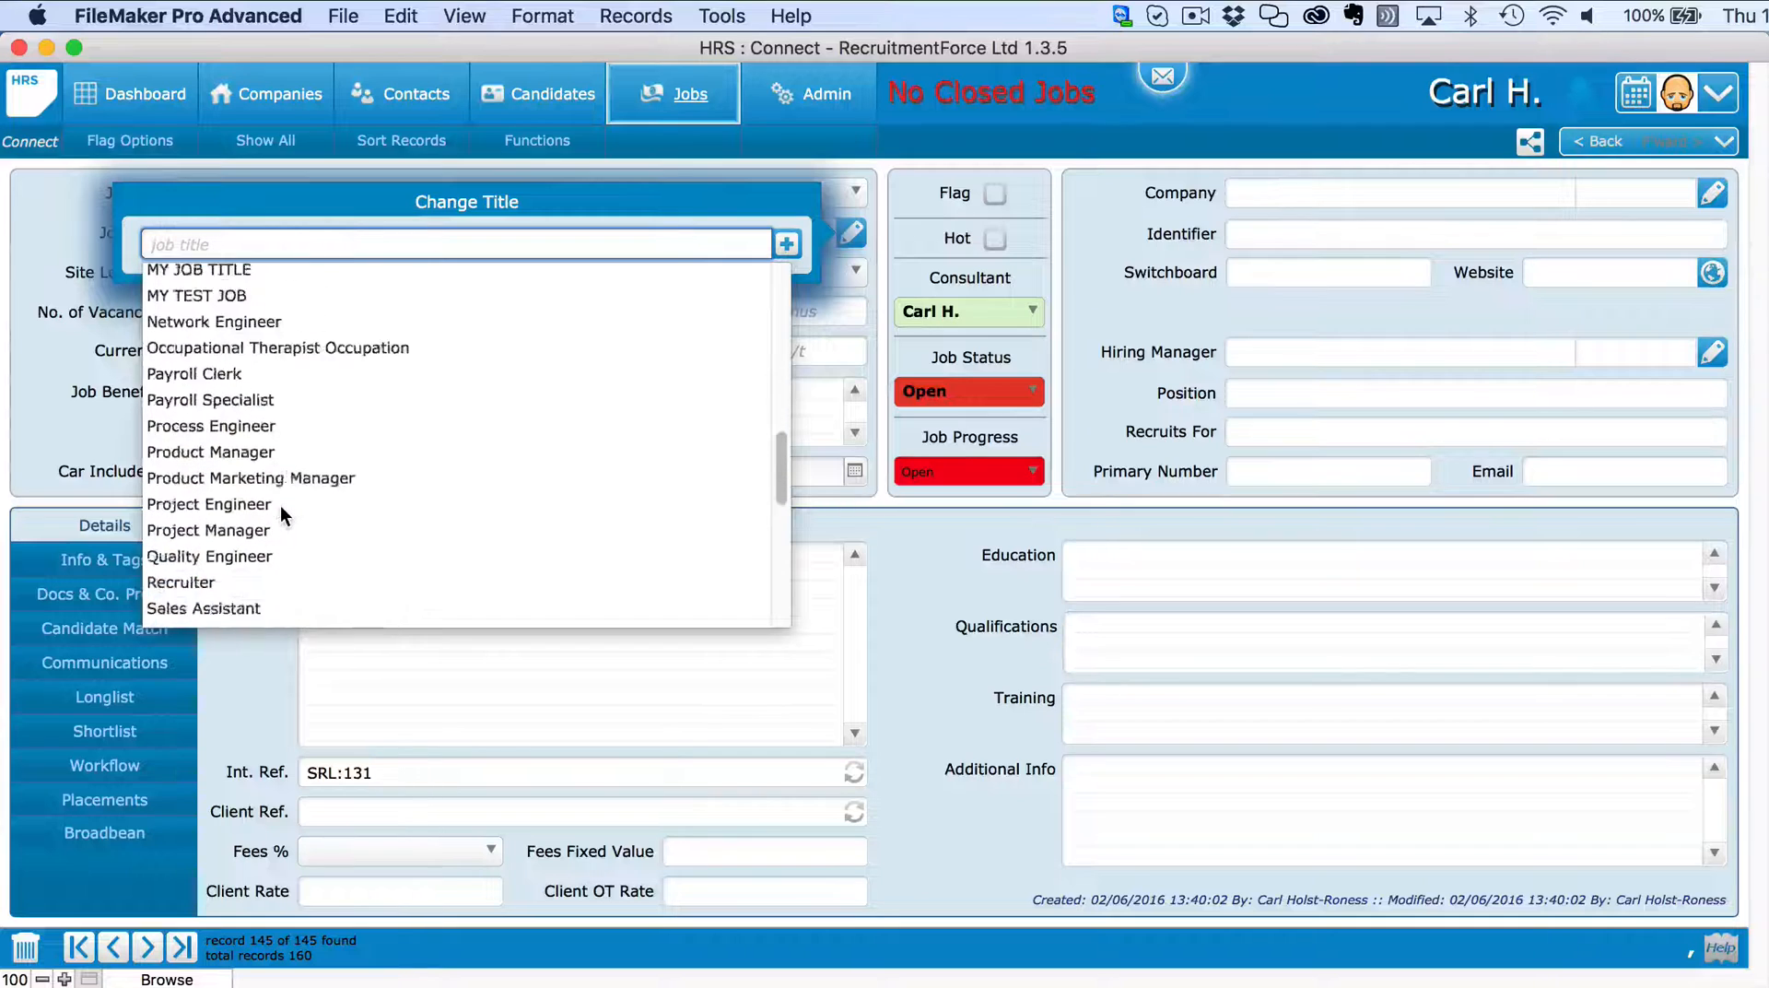
{"action": "scroll", "coordinate": [280, 505], "scroll_direction": "down", "scroll_amount": 5}
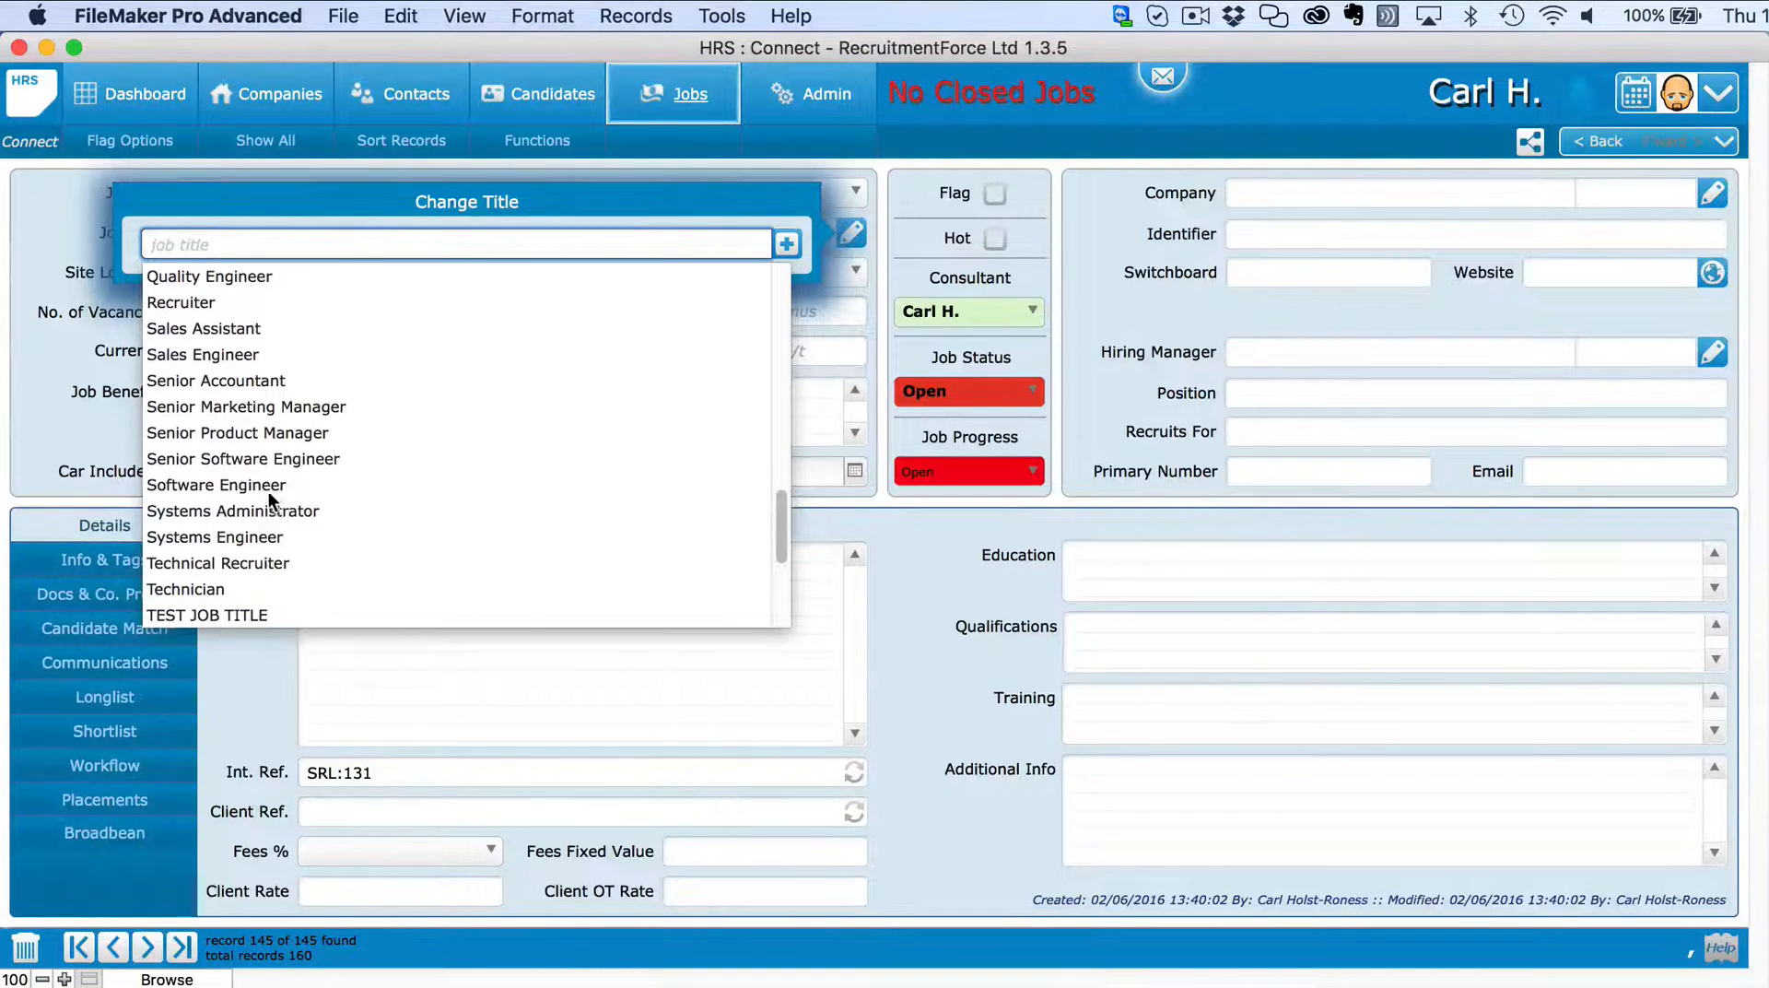
{"action": "left_click", "coordinate": [267, 485]}
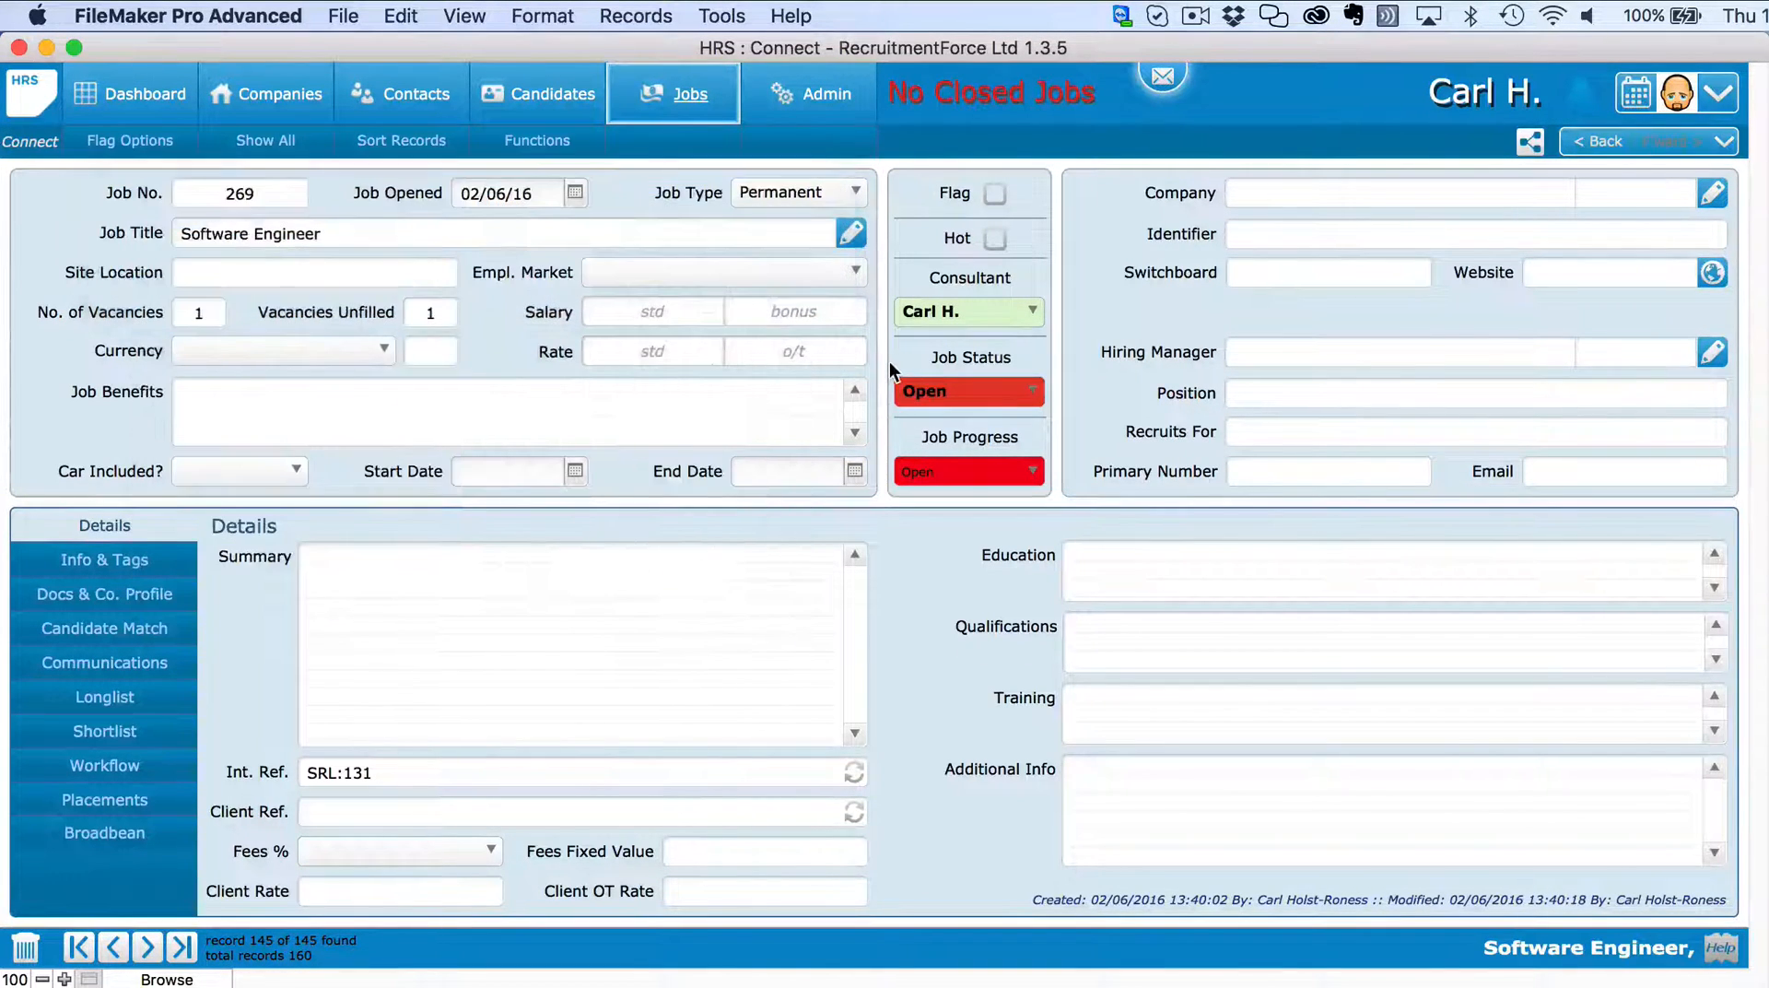
{"action": "left_click", "coordinate": [964, 314]}
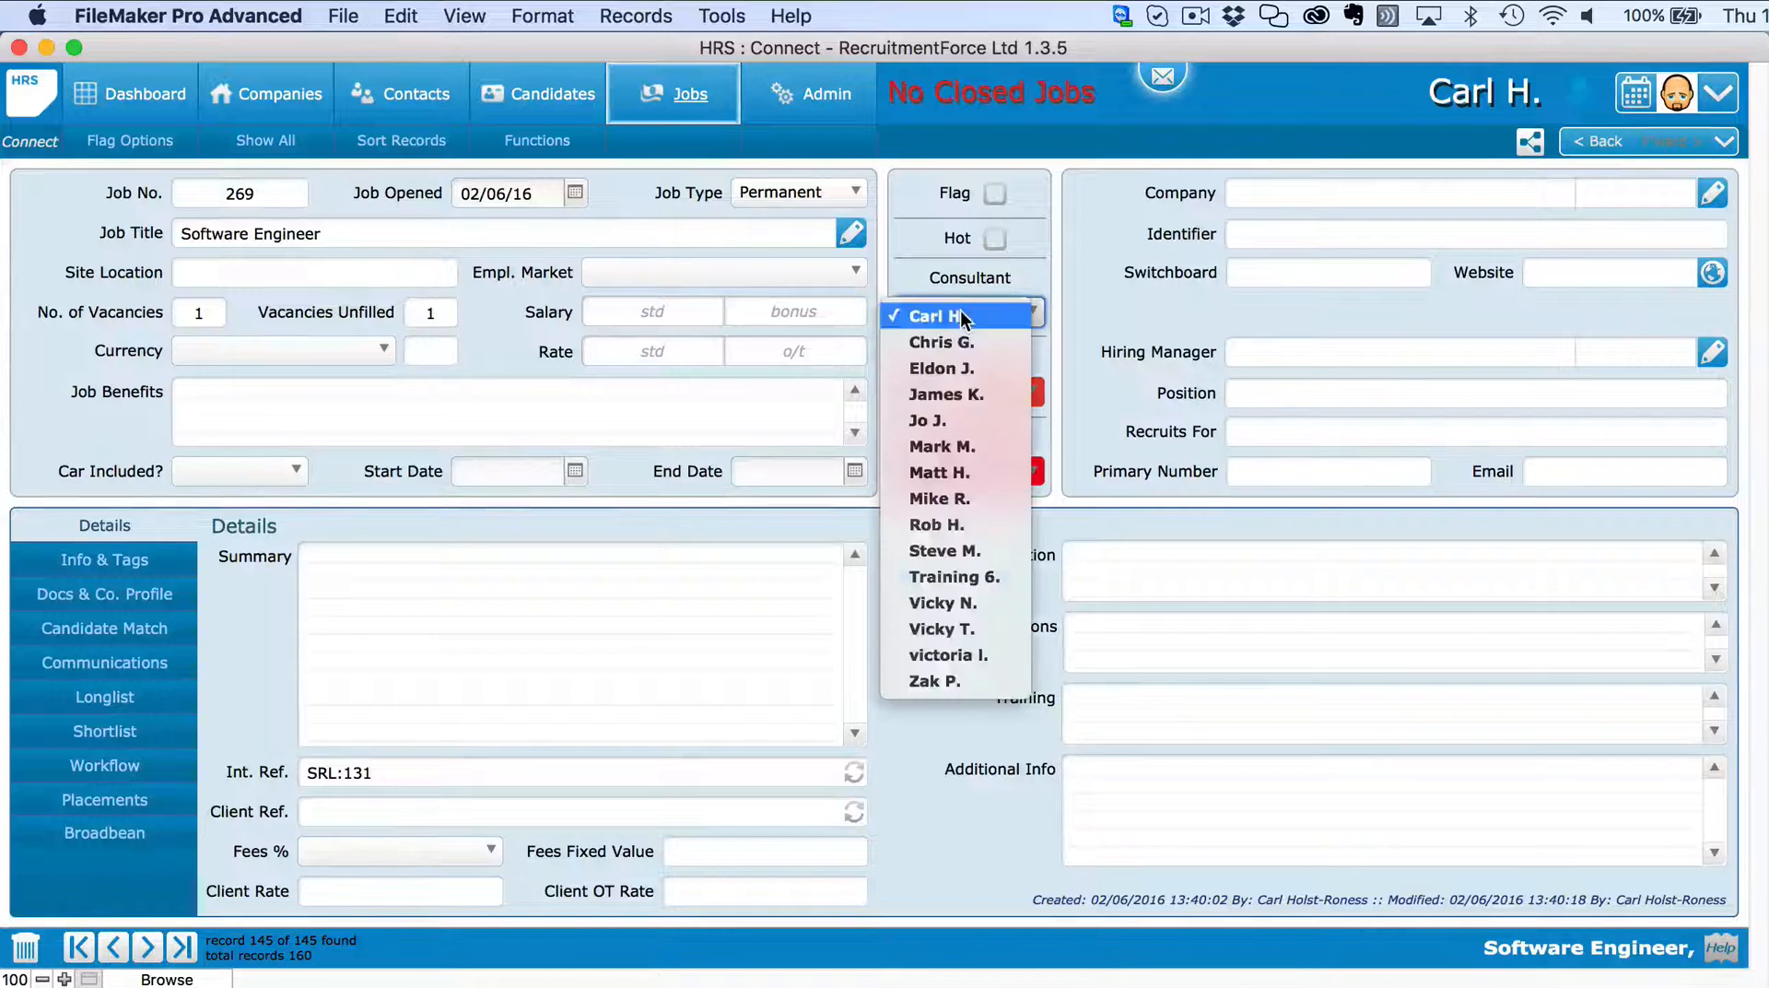
{"action": "left_click", "coordinate": [1092, 323]}
{"action": "left_click", "coordinate": [647, 273]}
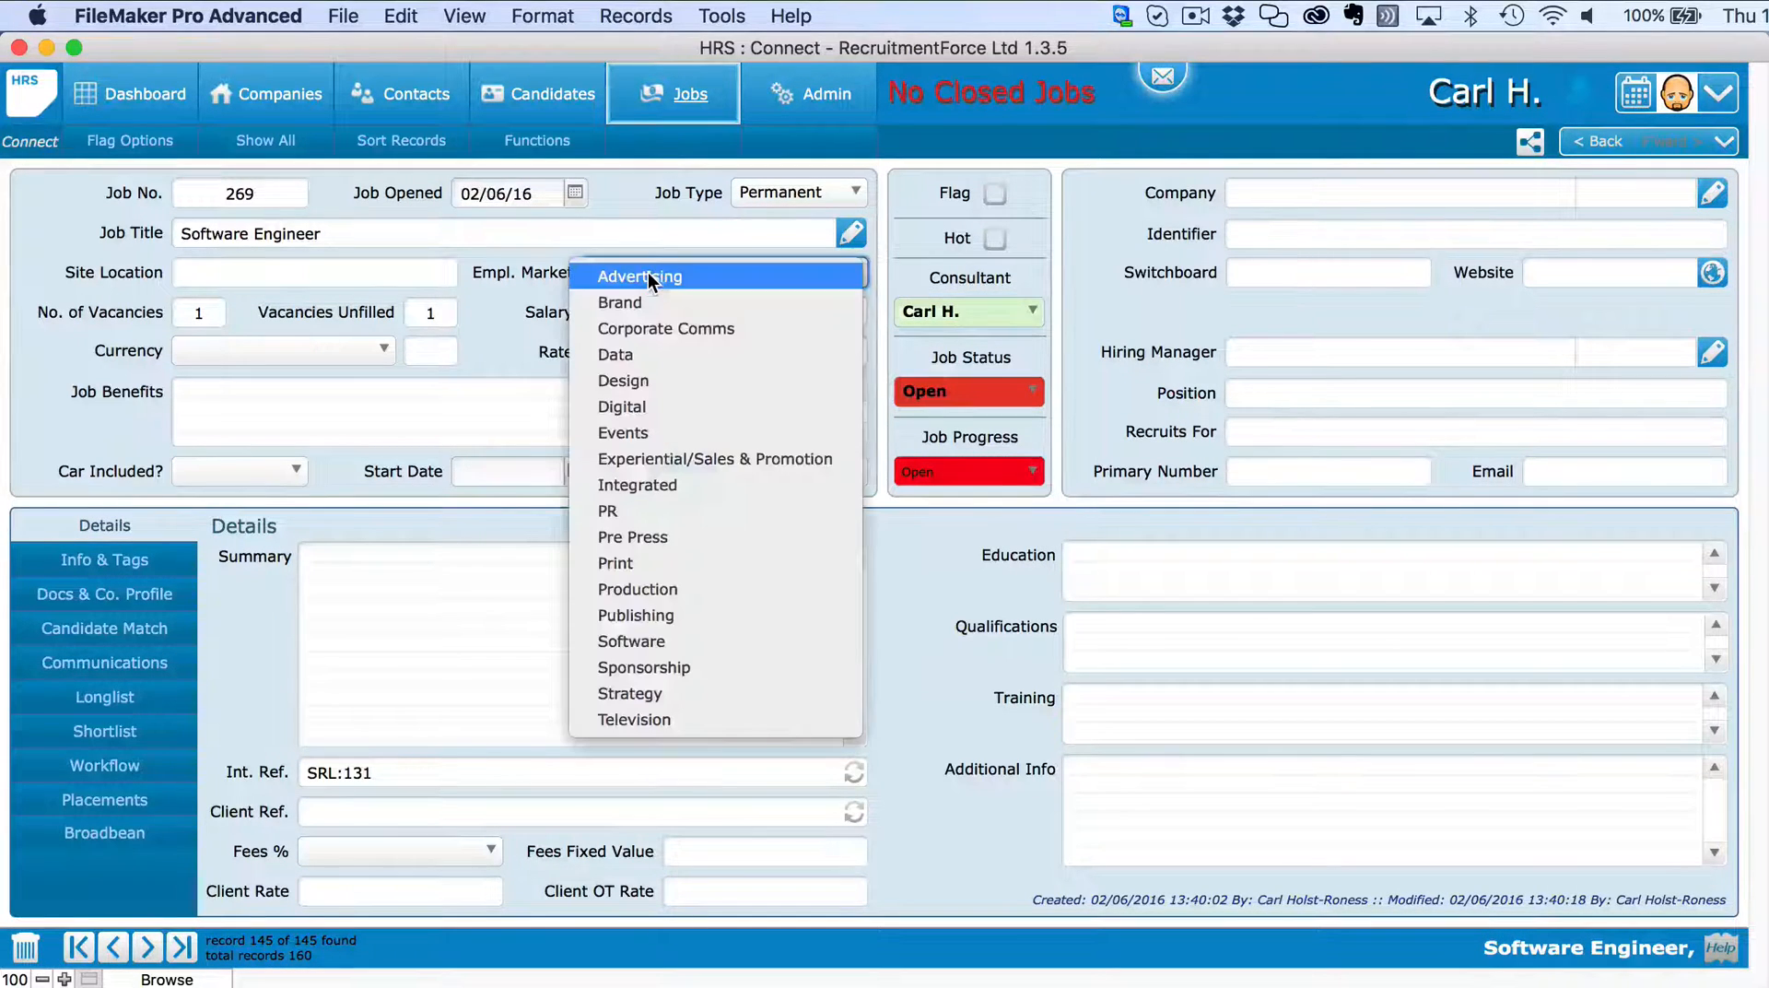
{"action": "left_click", "coordinate": [638, 640]}
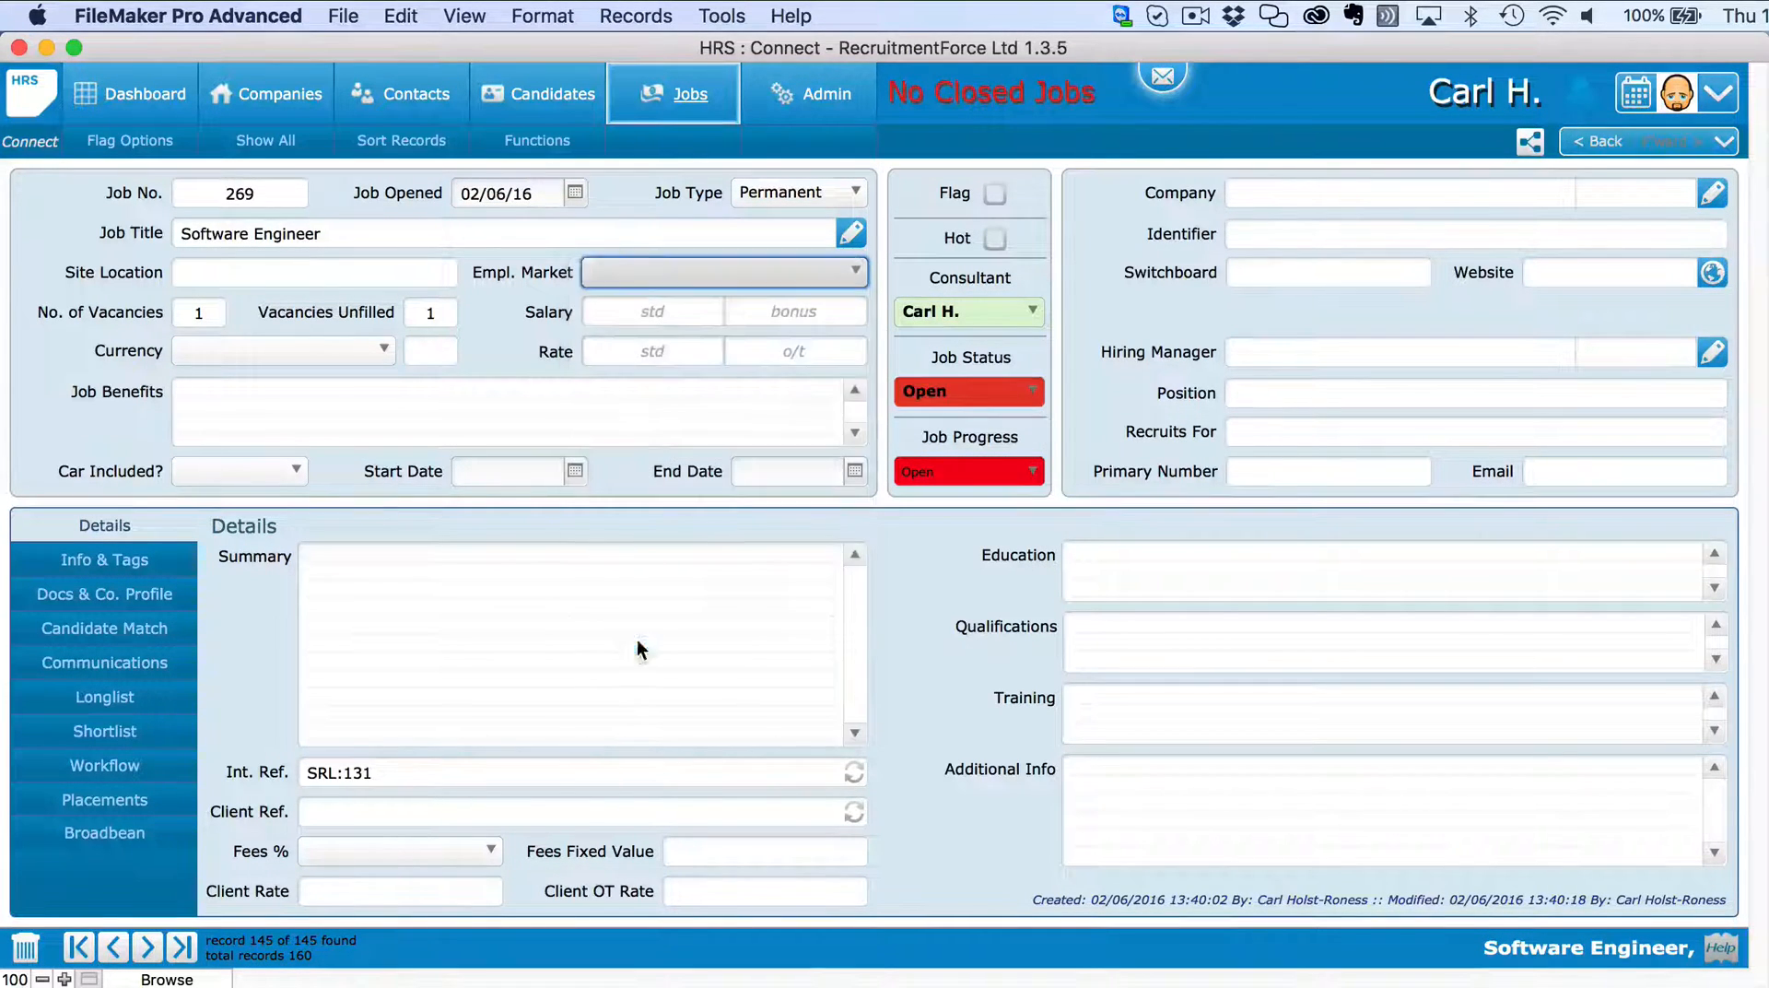
{"action": "left_click", "coordinate": [330, 348]}
{"action": "left_click", "coordinate": [302, 356]}
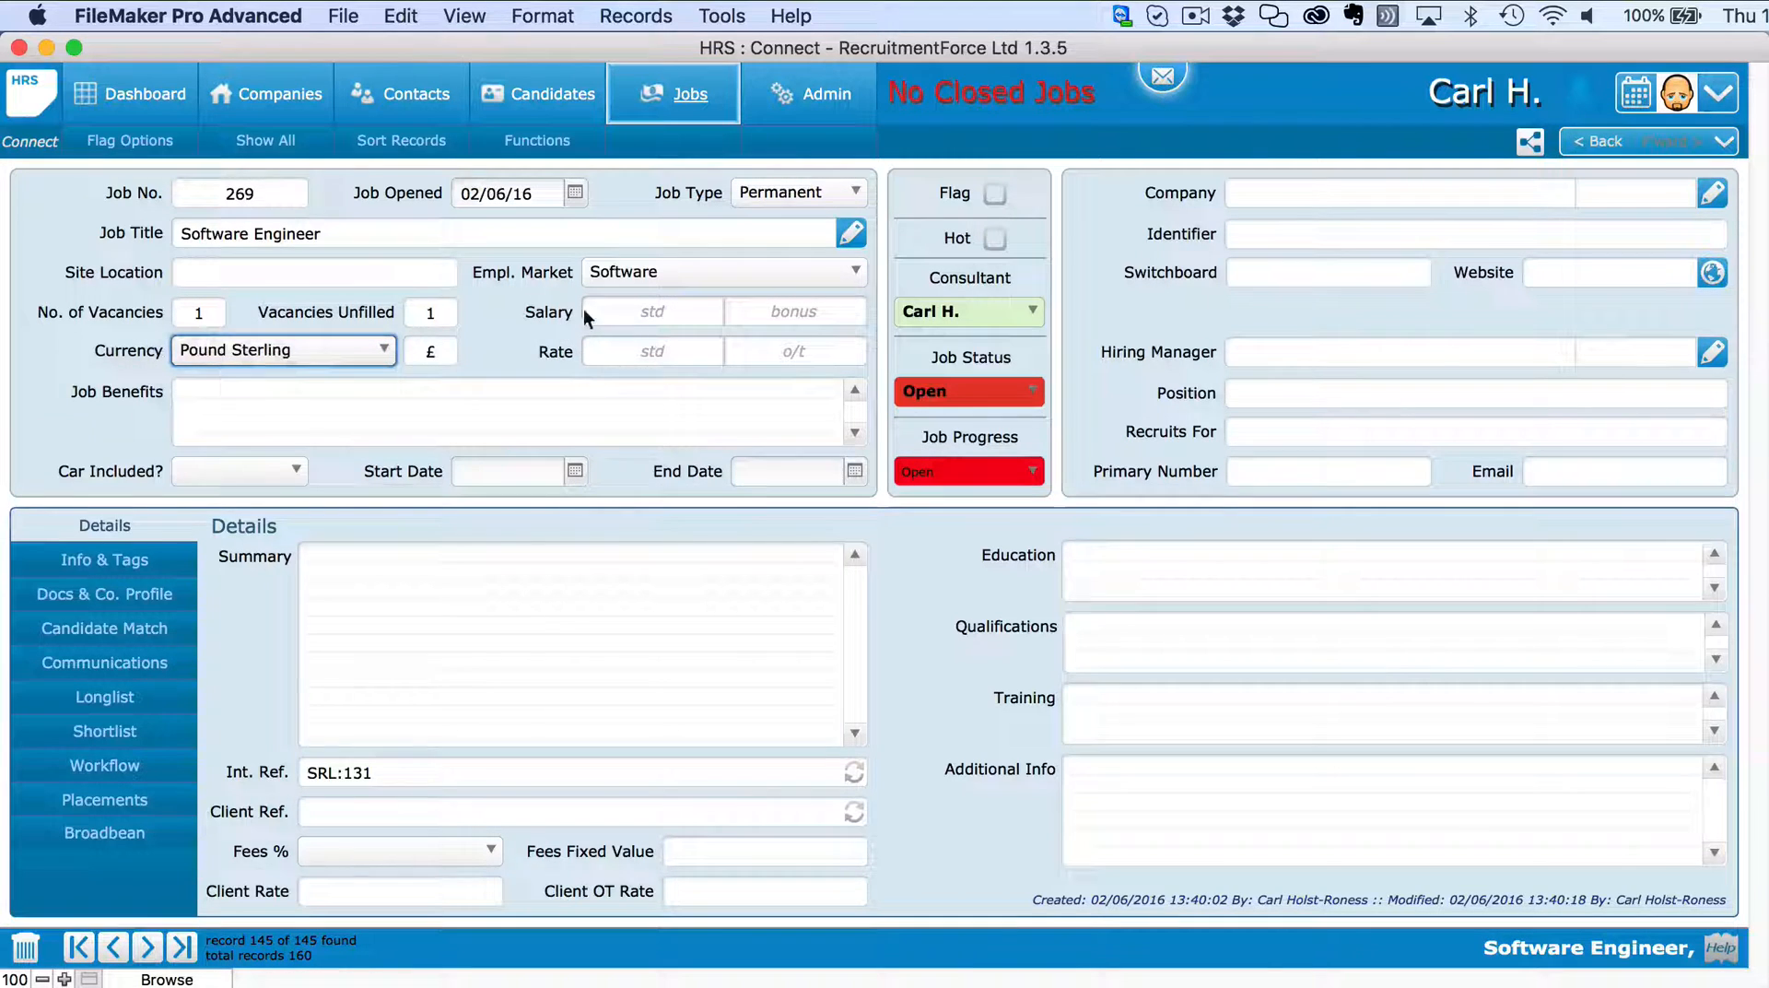
{"action": "left_click", "coordinate": [645, 319]}
Enter salary 30,000, bonus 35000, and benefits 'Health, Bupa, Free travel, dental insurance'.
{"action": "type", "text": "30,0"}
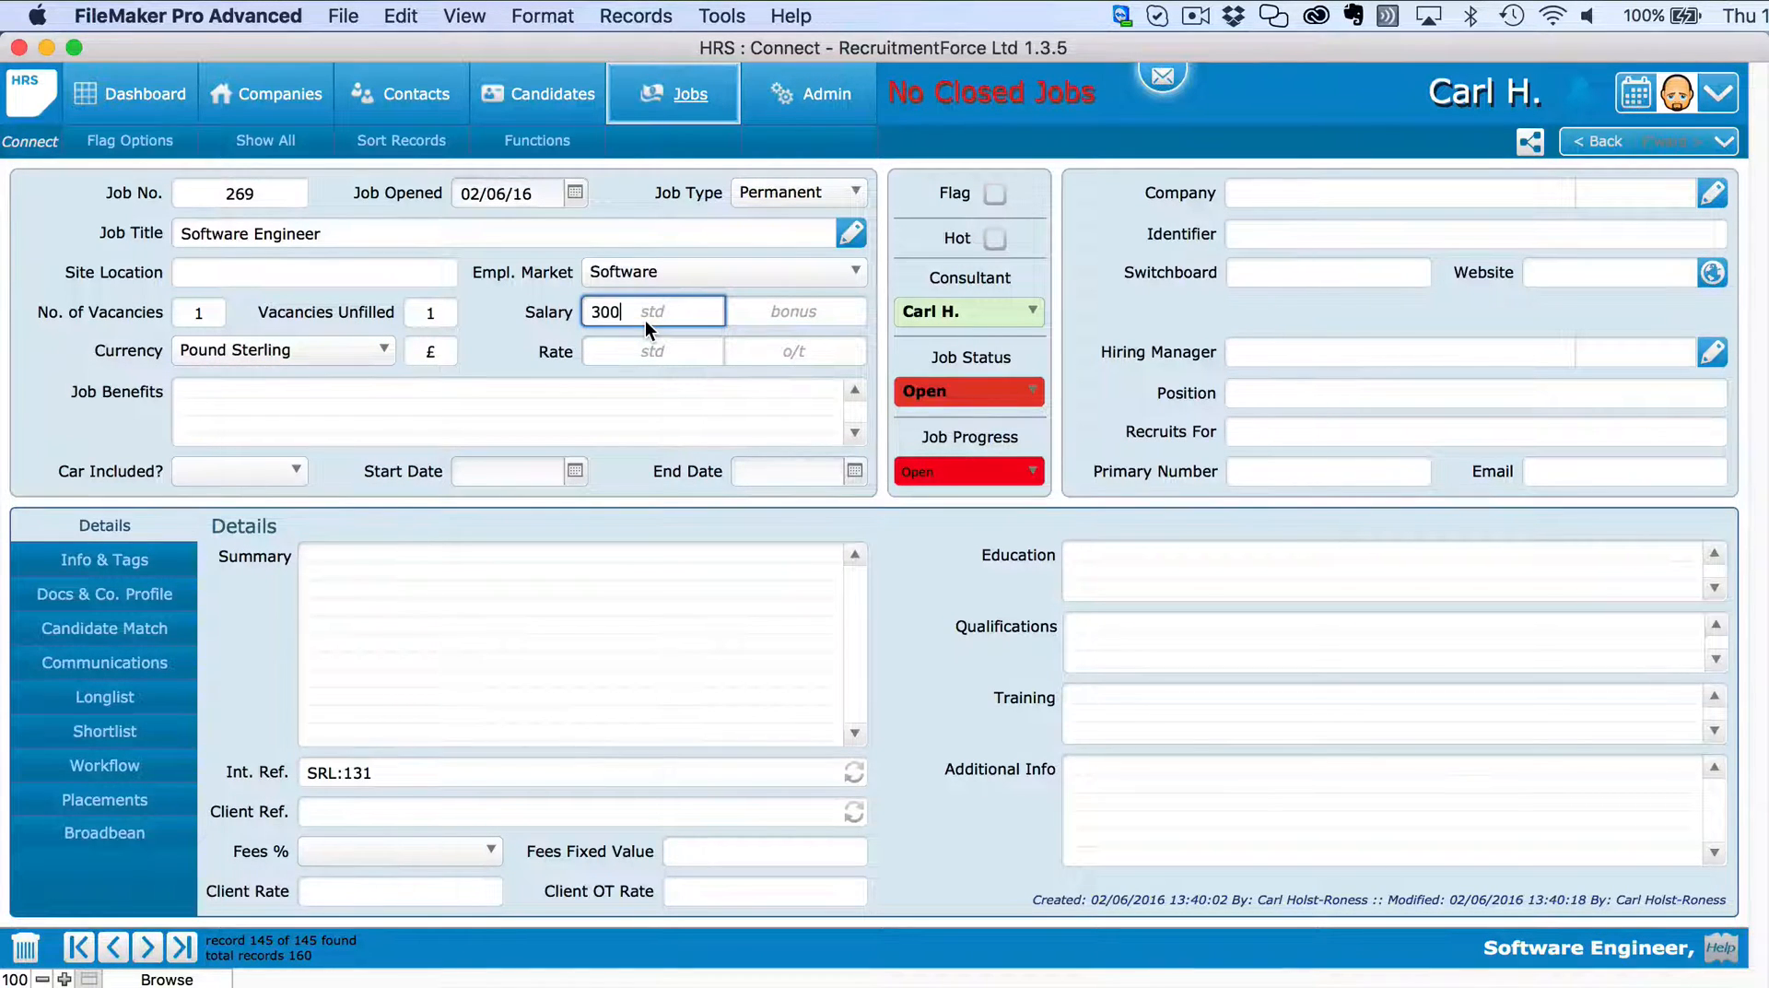
{"action": "type", "text": "00"}
{"action": "left_click", "coordinate": [781, 306]}
{"action": "type", "text": "350"}
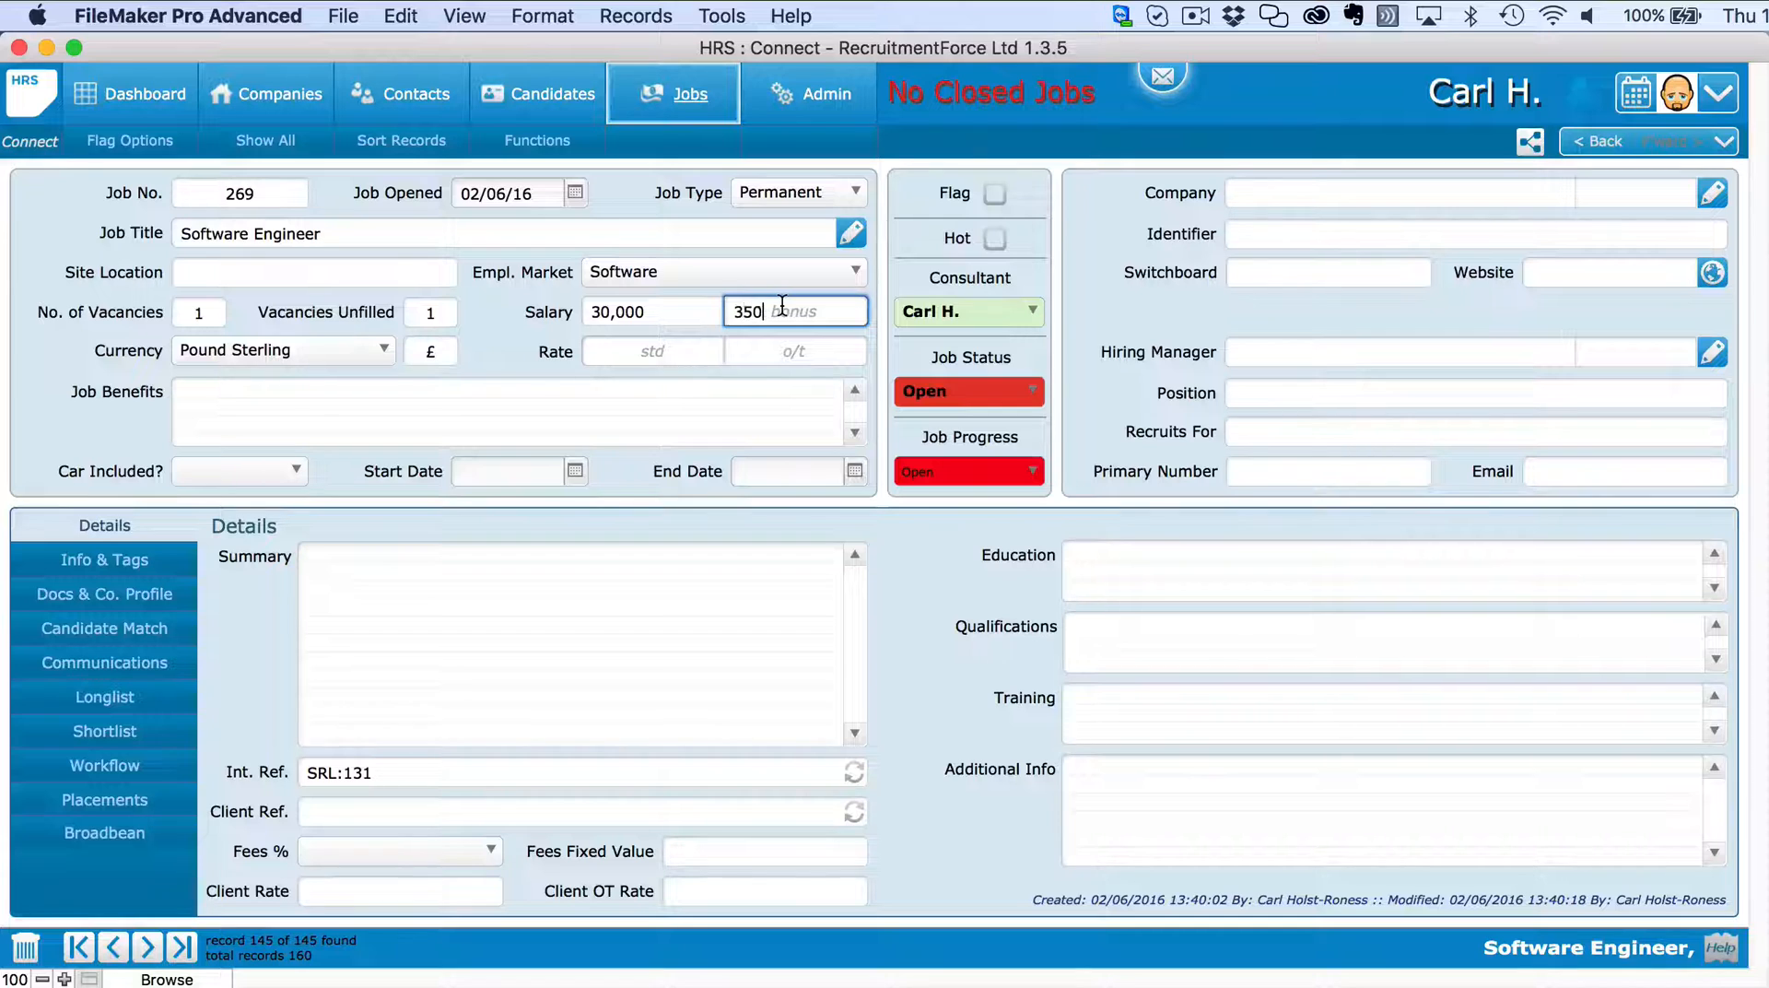
{"action": "type", "text": "00"}
{"action": "left_click", "coordinate": [328, 391]}
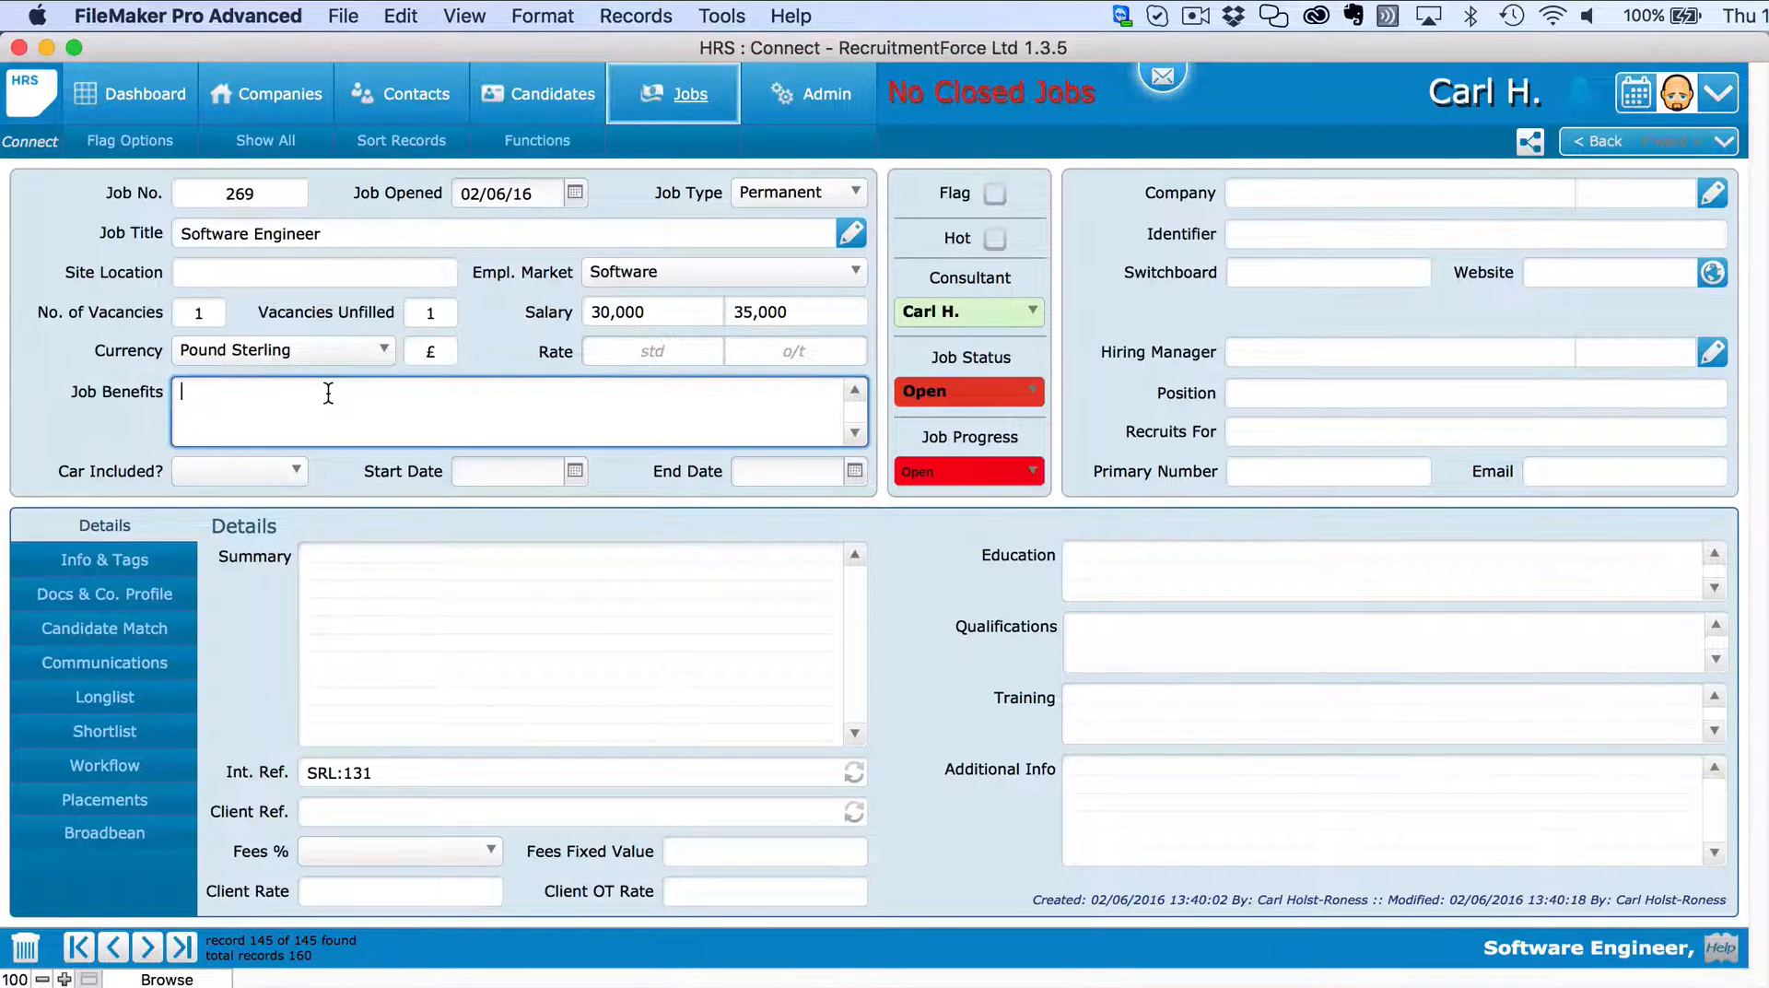
{"action": "type", "text": "Health, Bupa, Free travel, dental insurance"}
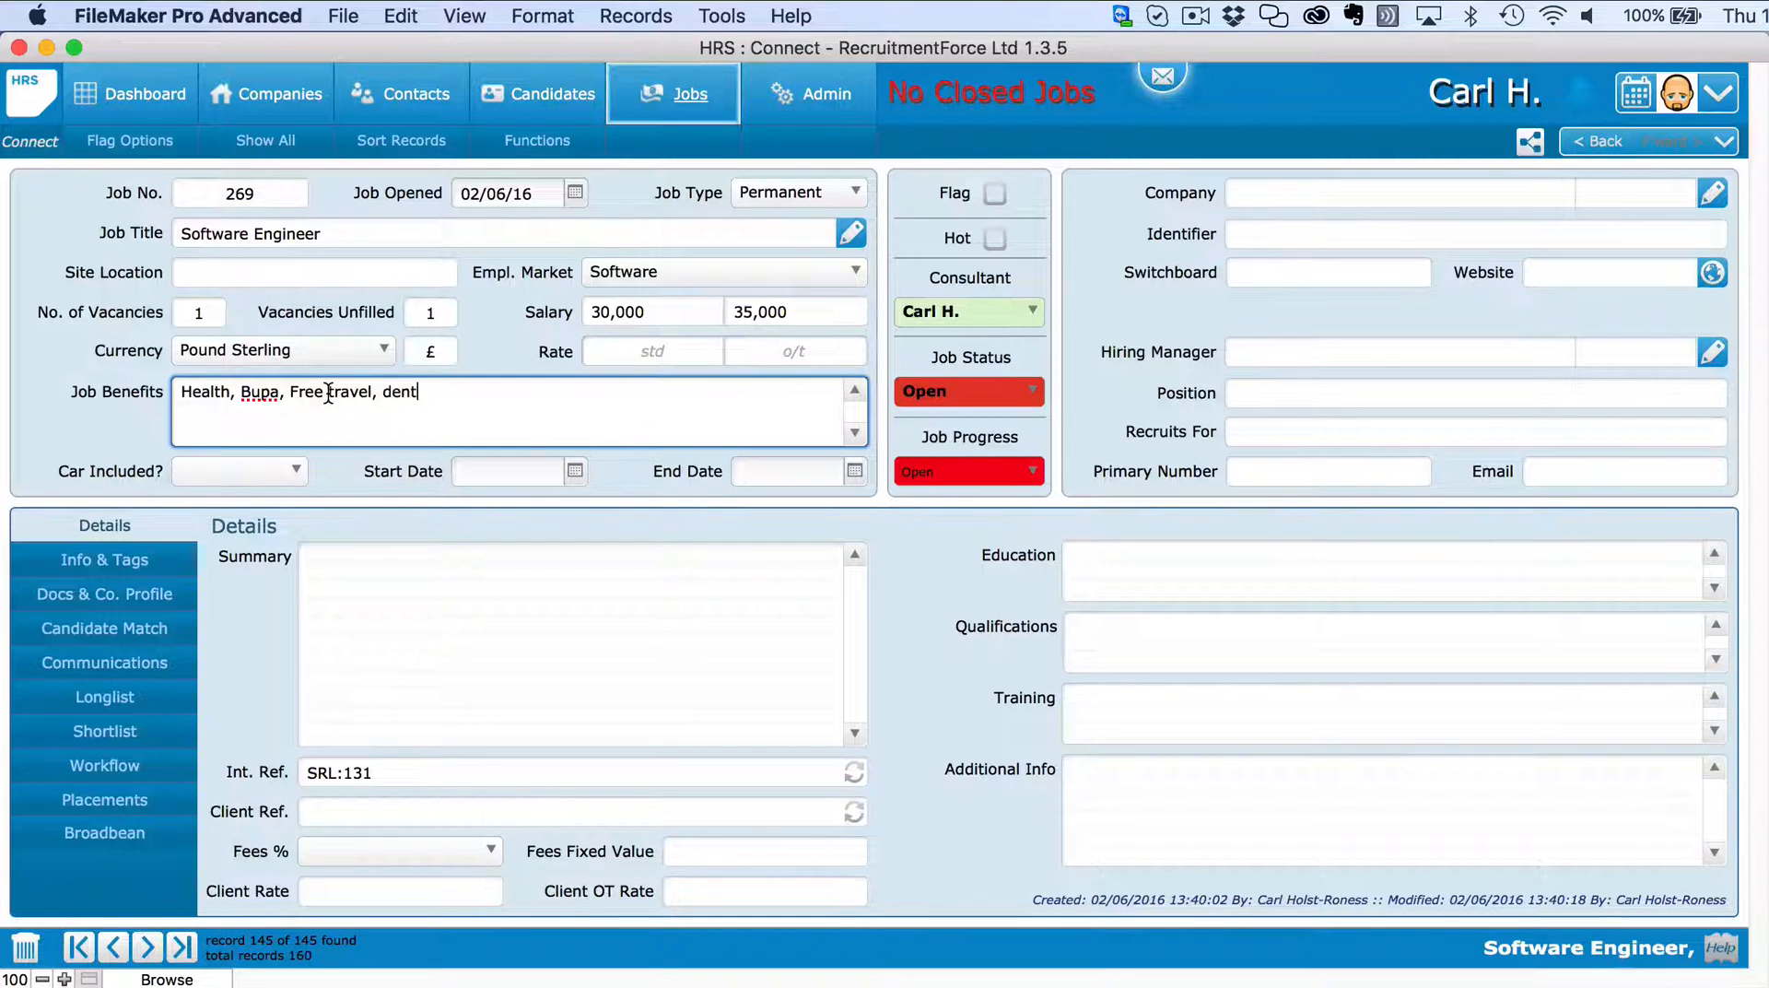
{"action": "left_click", "coordinate": [635, 473]}
Set Car Included to Yes, dates 06/06/16 to 06/06/17, and paste the job summary.
{"action": "left_click", "coordinate": [258, 473]}
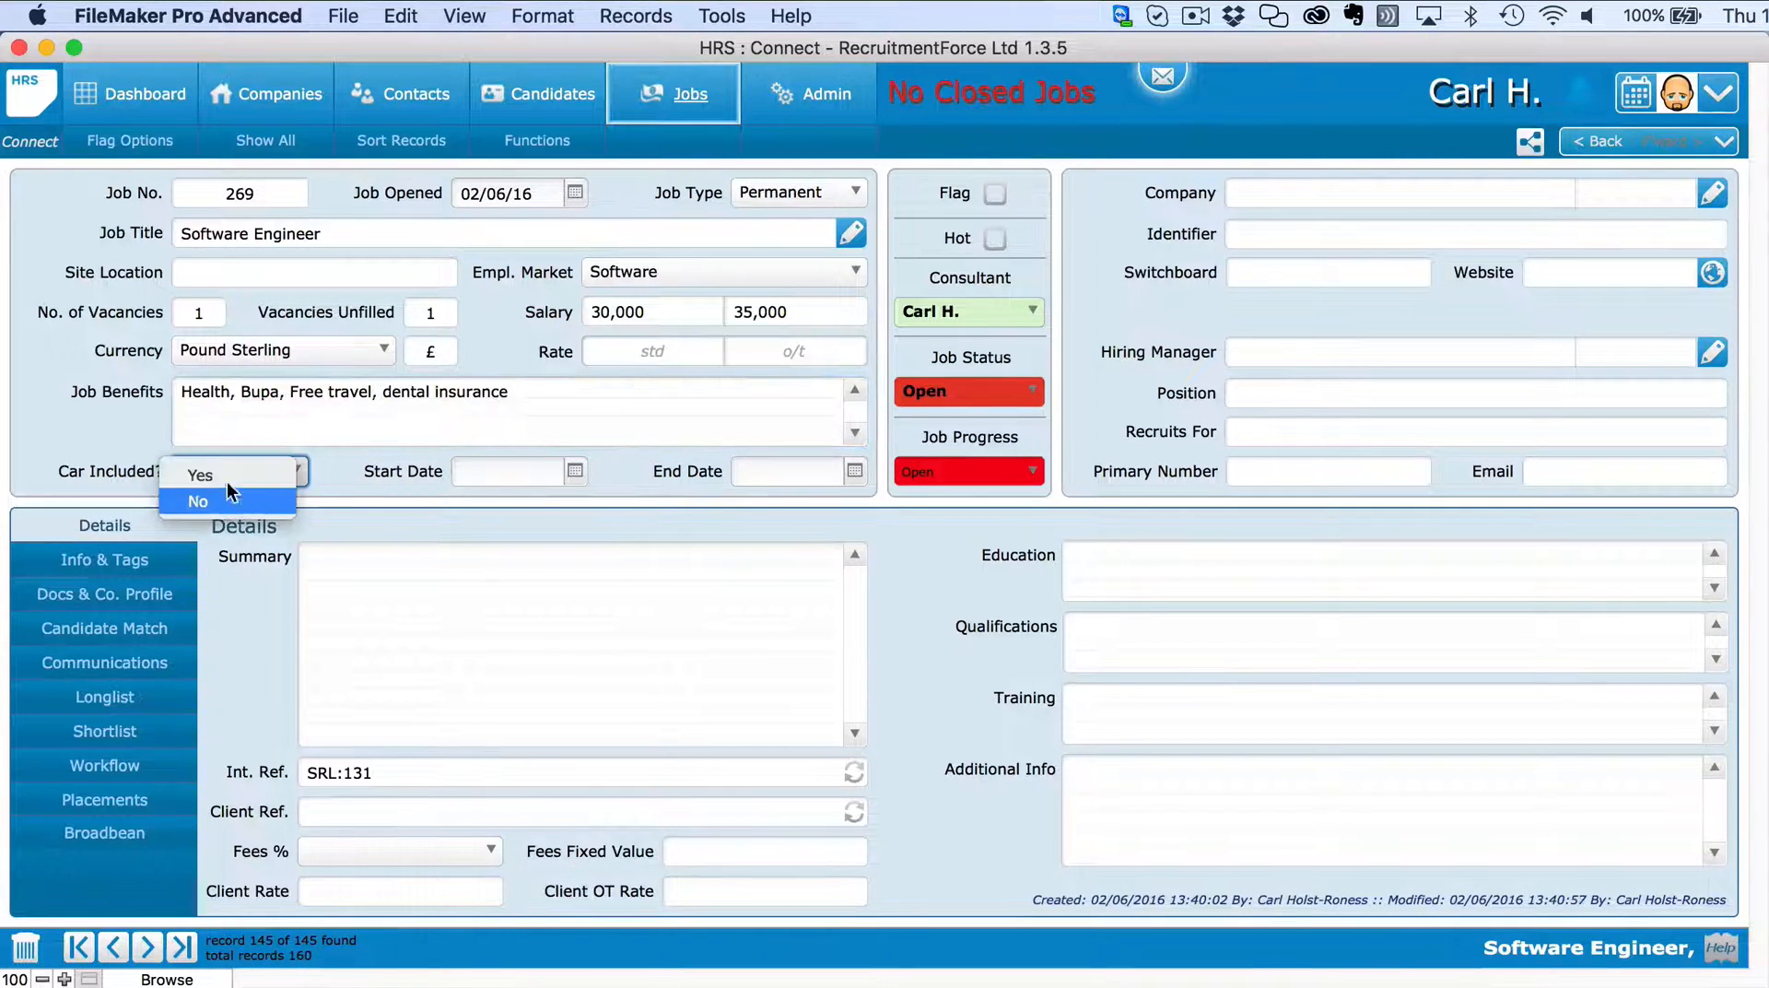
{"action": "left_click", "coordinate": [225, 477]}
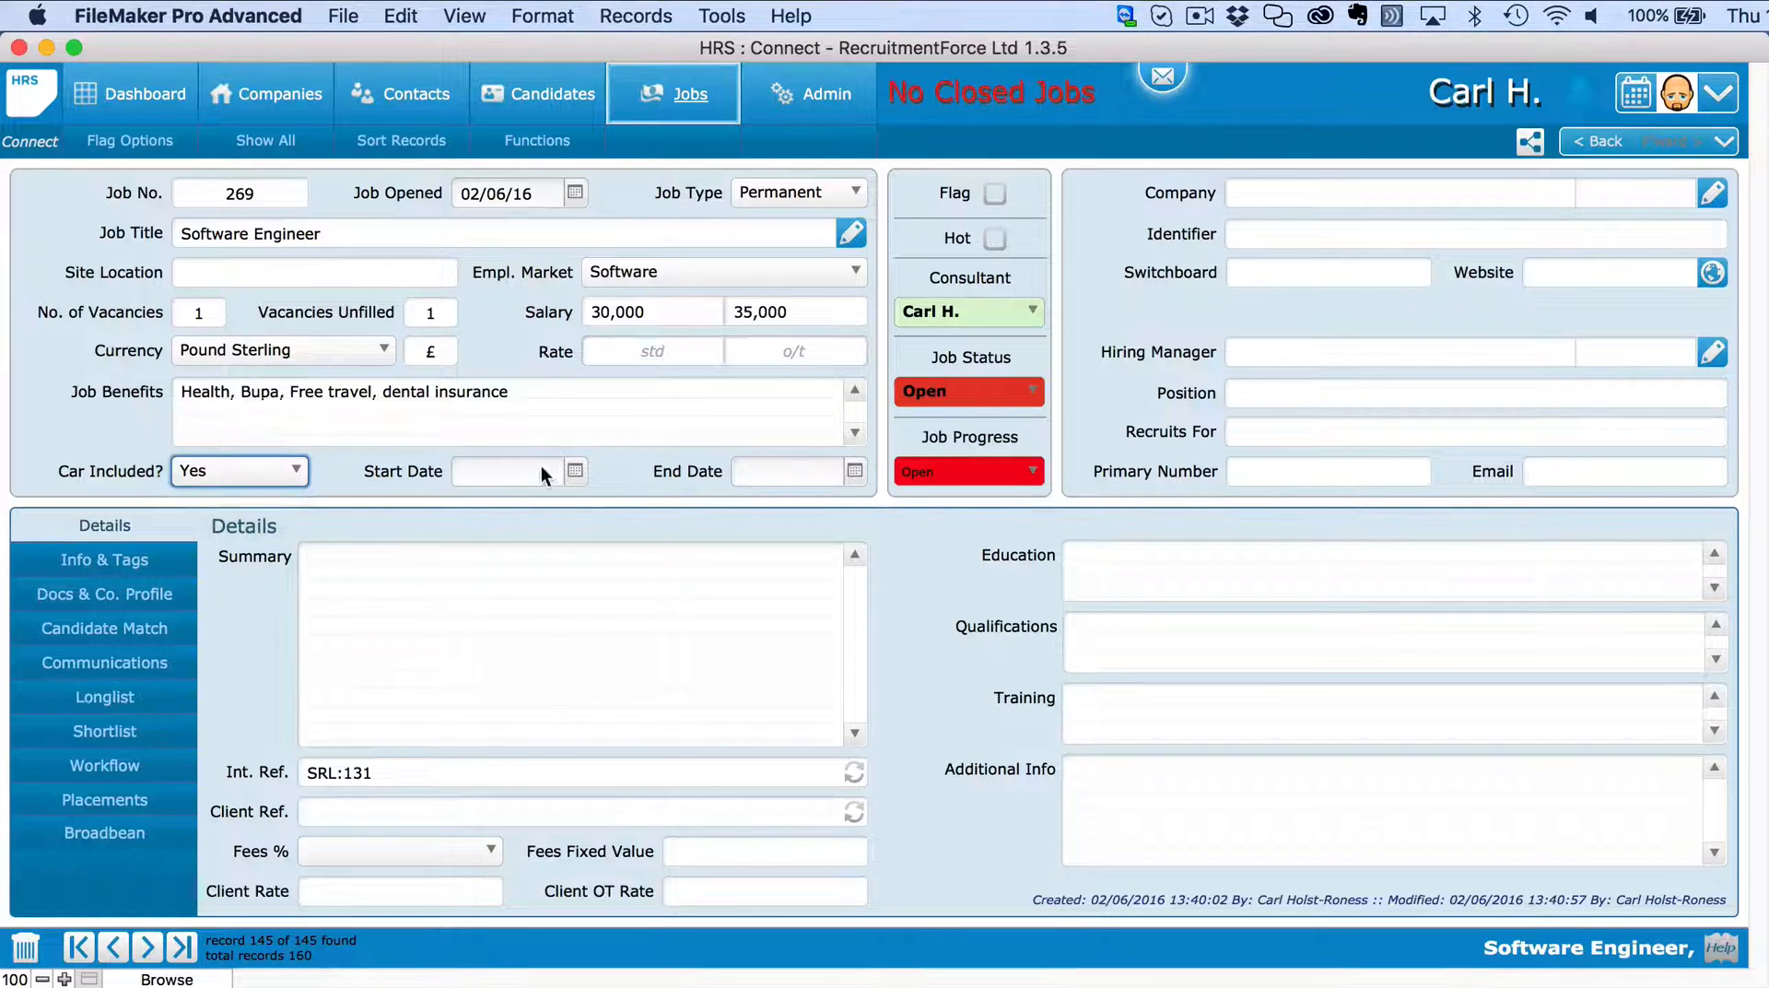
{"action": "left_click", "coordinate": [575, 471]}
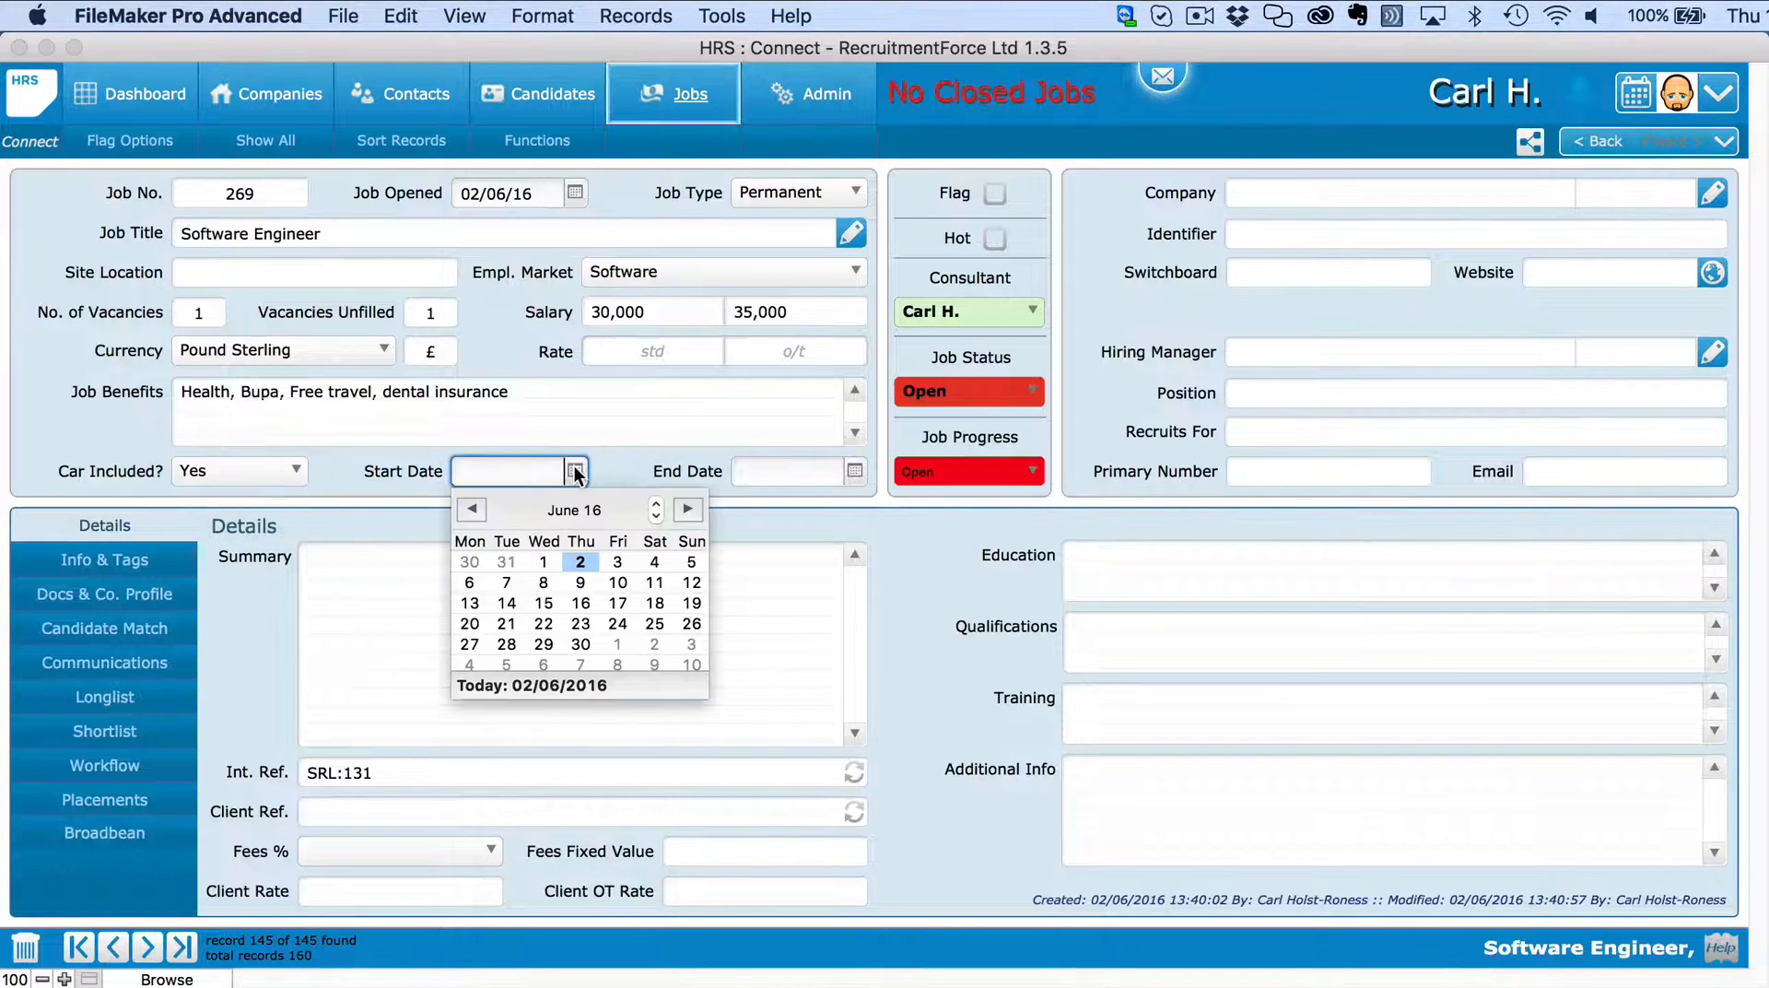
{"action": "left_click", "coordinate": [469, 580]}
{"action": "left_click", "coordinate": [636, 522]}
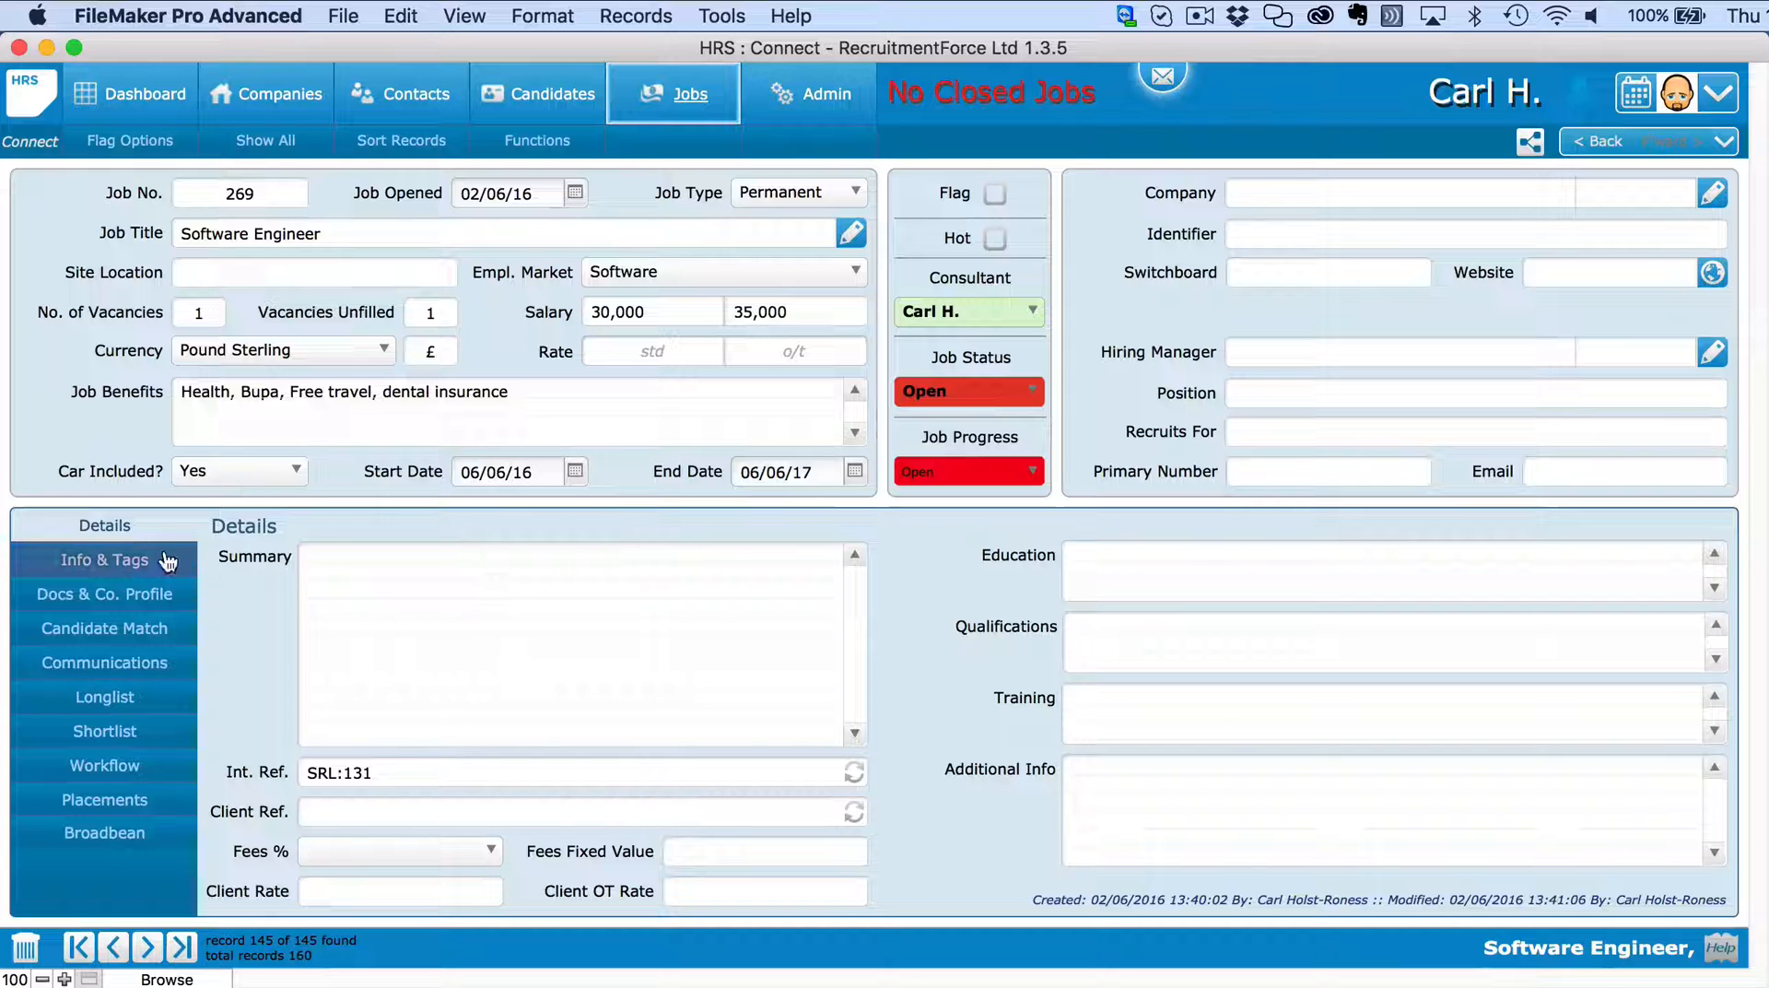
{"action": "left_click", "coordinate": [401, 572]}
{"action": "type", "text": "A job specification is a detailed description of the role, including all responsibilities, objectives, and requirements. A person specification is a profile of your ideal new employee, including skills, experience, and personality type.  Education began in prehistory, as adults trained the young in the knowledge and skills deemed necessary in their society. In pre-literate societies this was achieved orally and through imitation. Story-telling passed knowledge, values, and skills from one generation to the next."}
Save the summary and set the fee percentage to .25.
{"action": "left_click", "coordinate": [981, 752]}
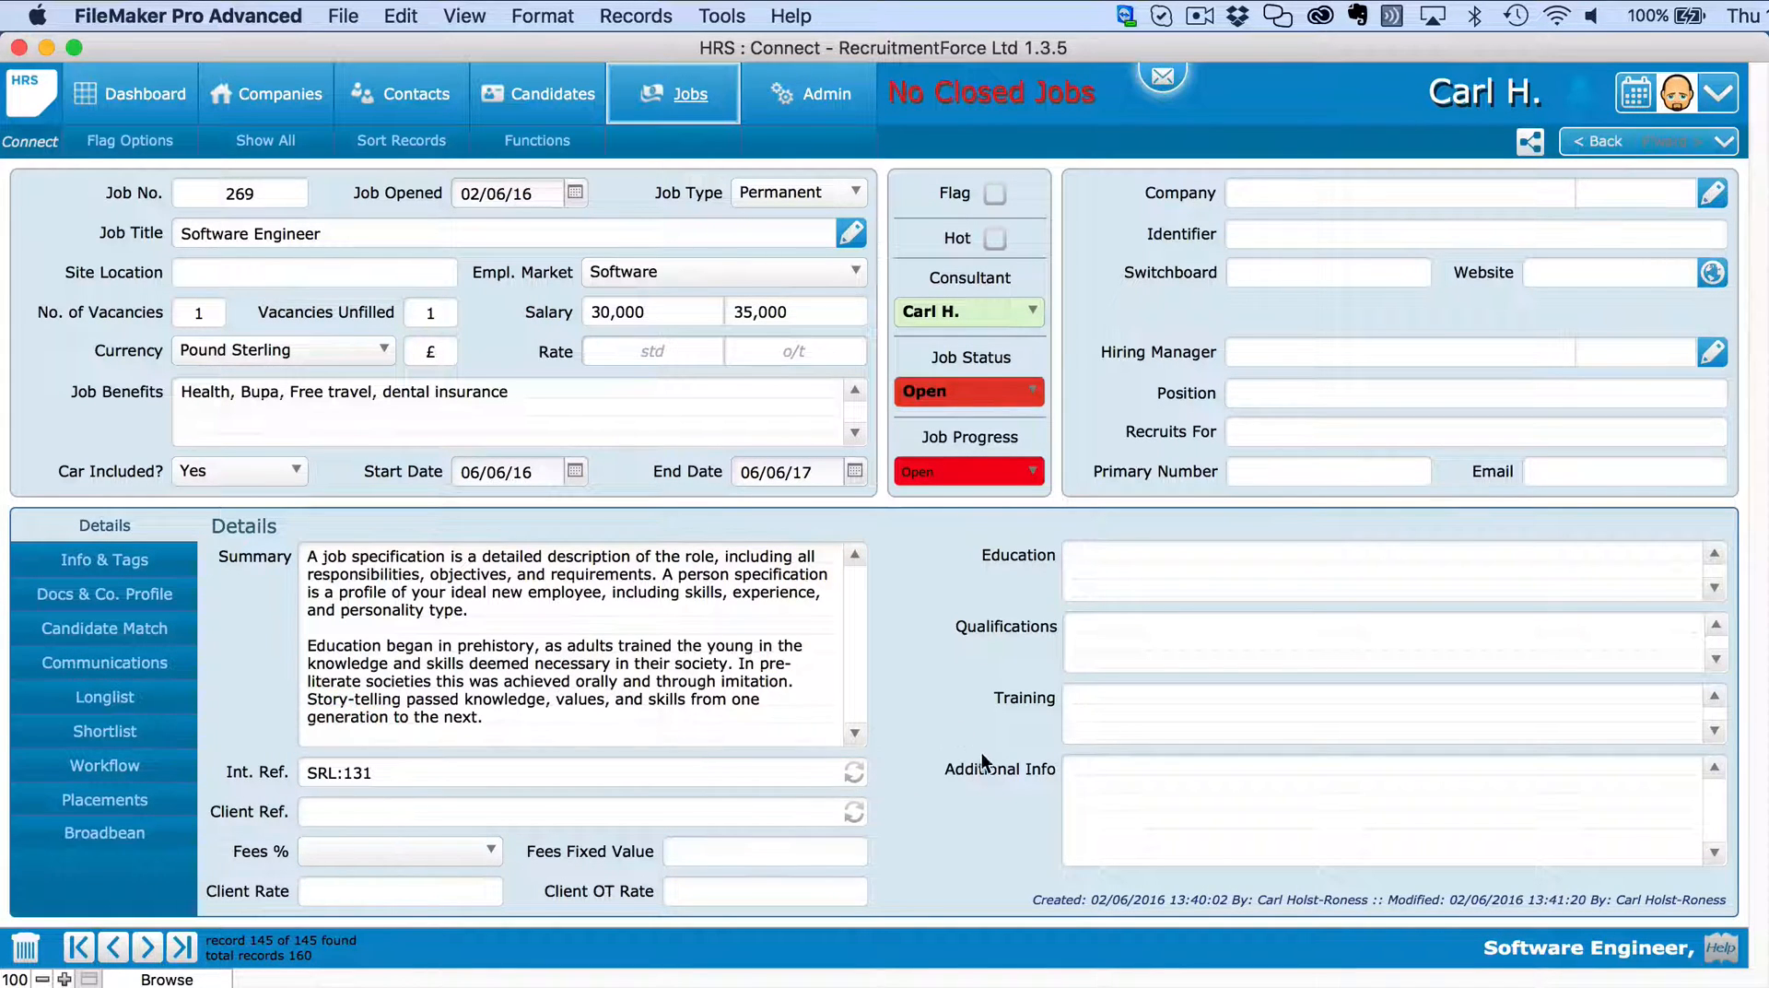
{"action": "left_click", "coordinate": [489, 849]}
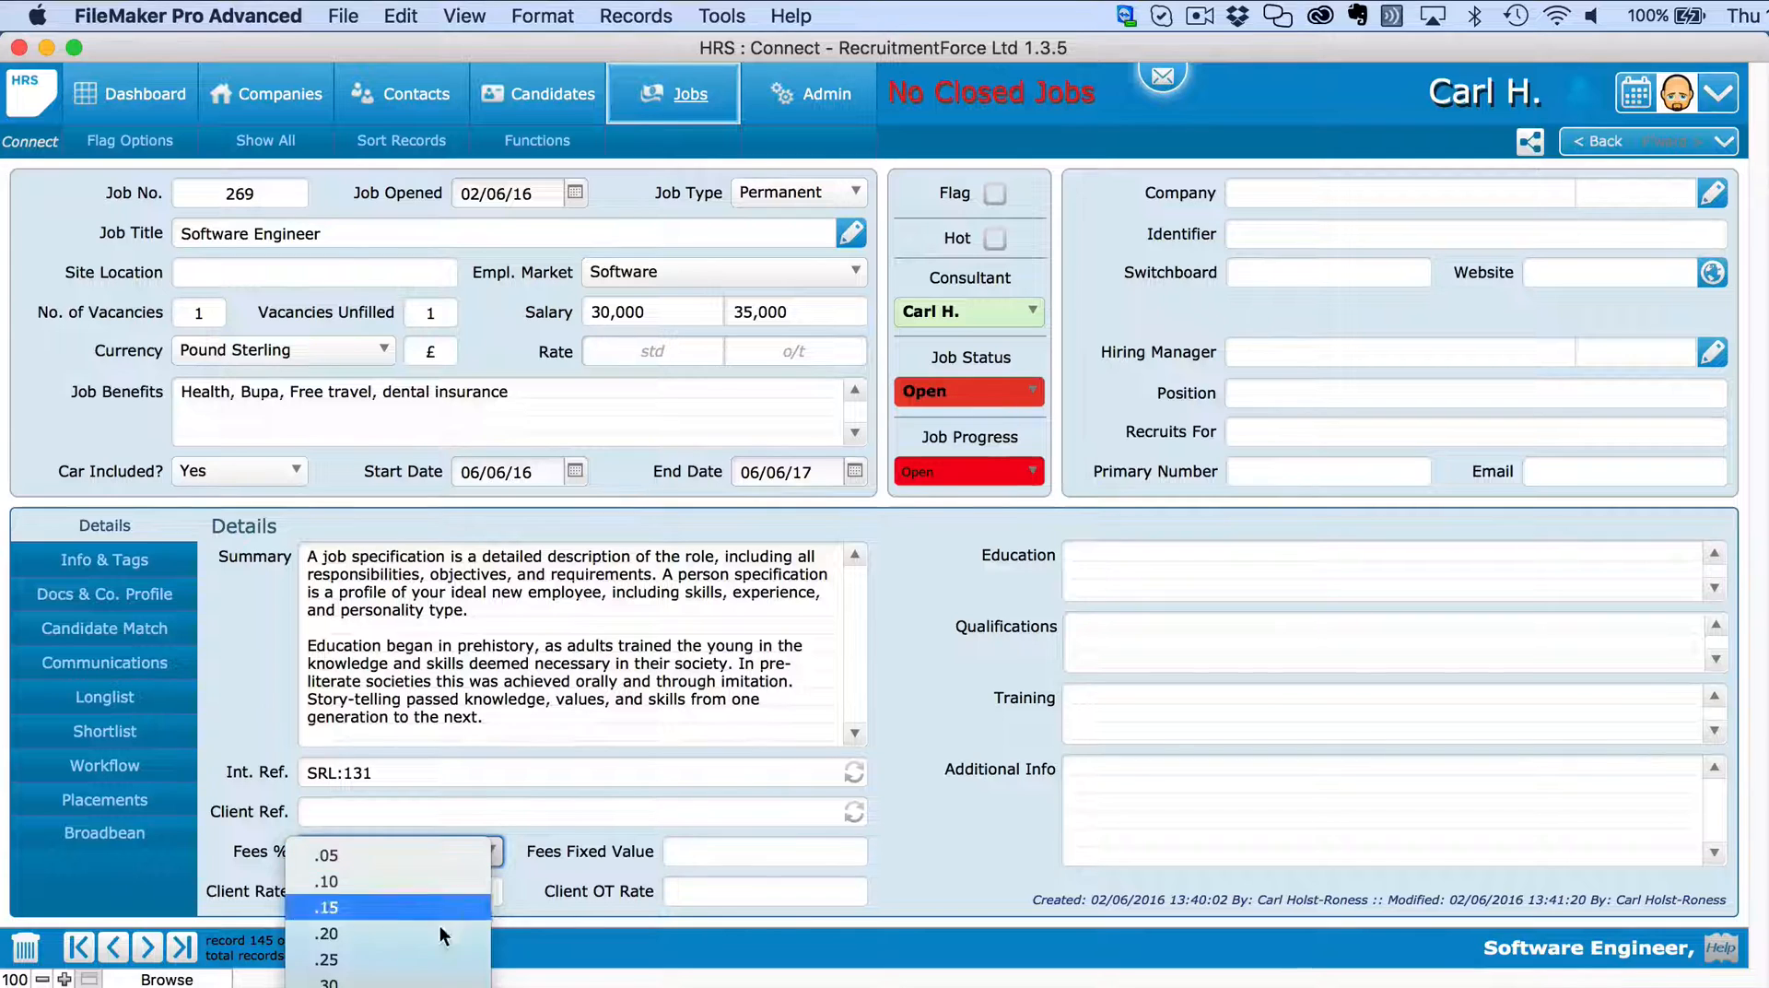
{"action": "left_click", "coordinate": [405, 964]}
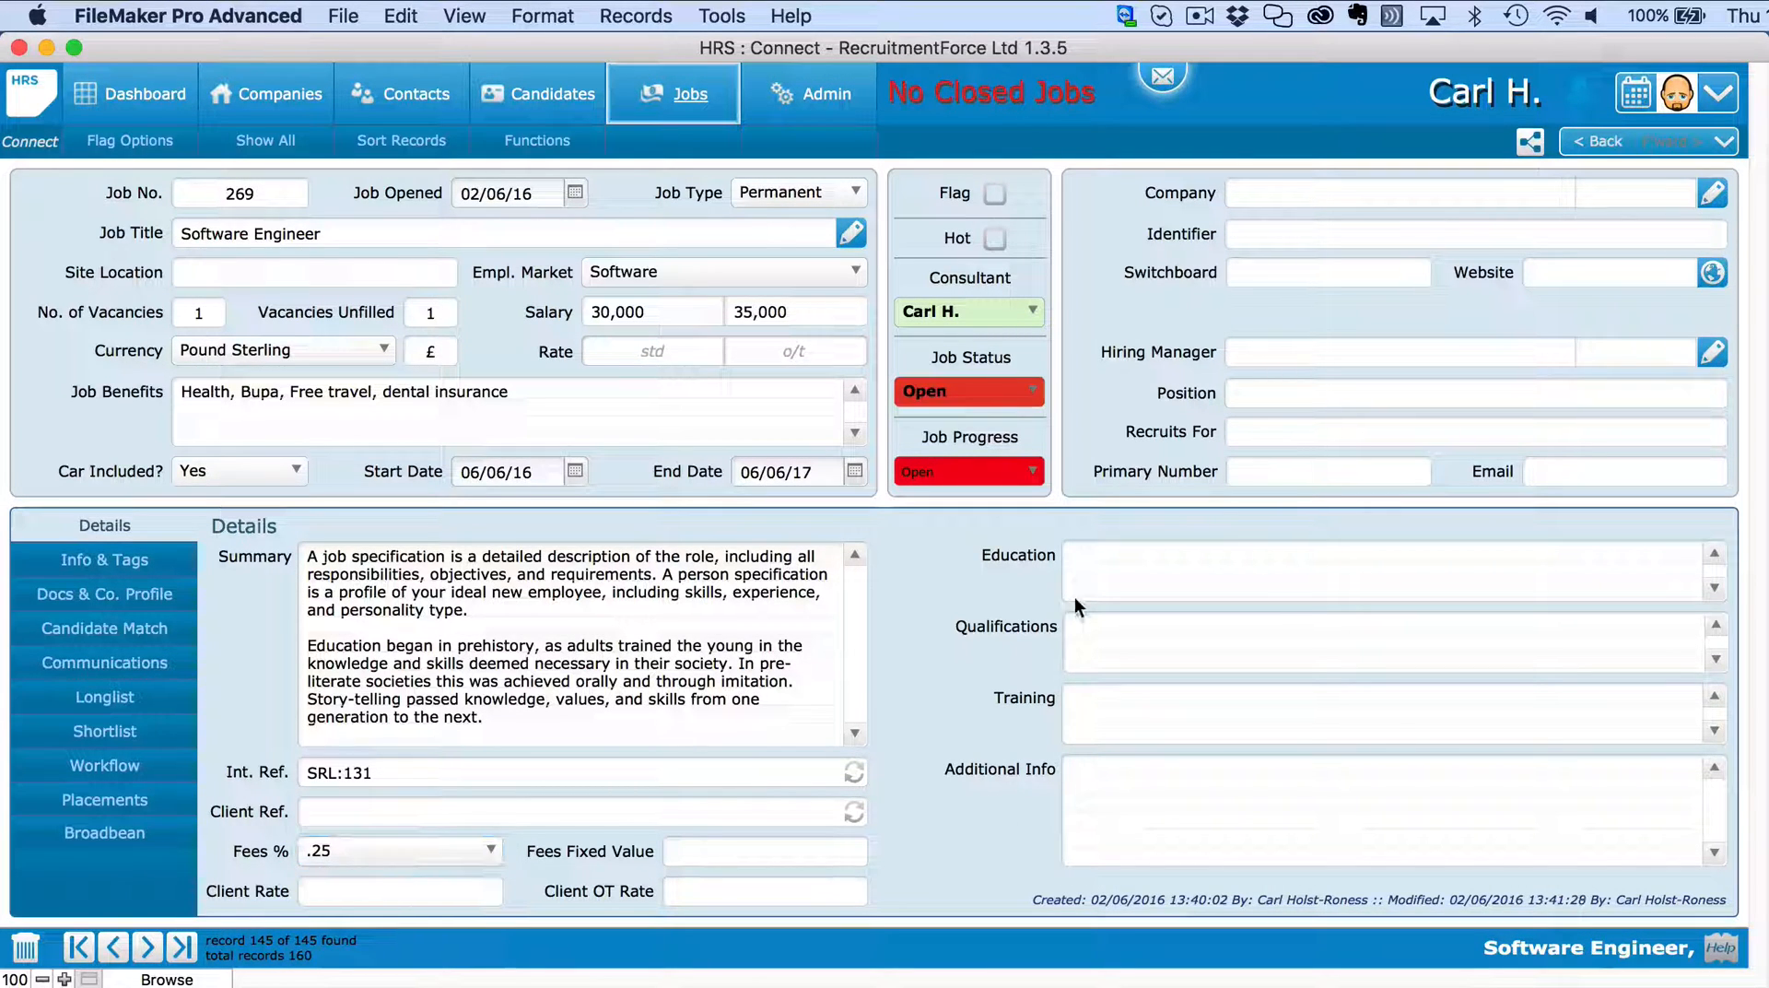
Enter education 'To Degree level', qualifications 'Apple Mac, Windows MCSE, Oracle Financials' and training 'Java'.
{"action": "left_click", "coordinate": [1124, 568]}
{"action": "type", "text": "To"}
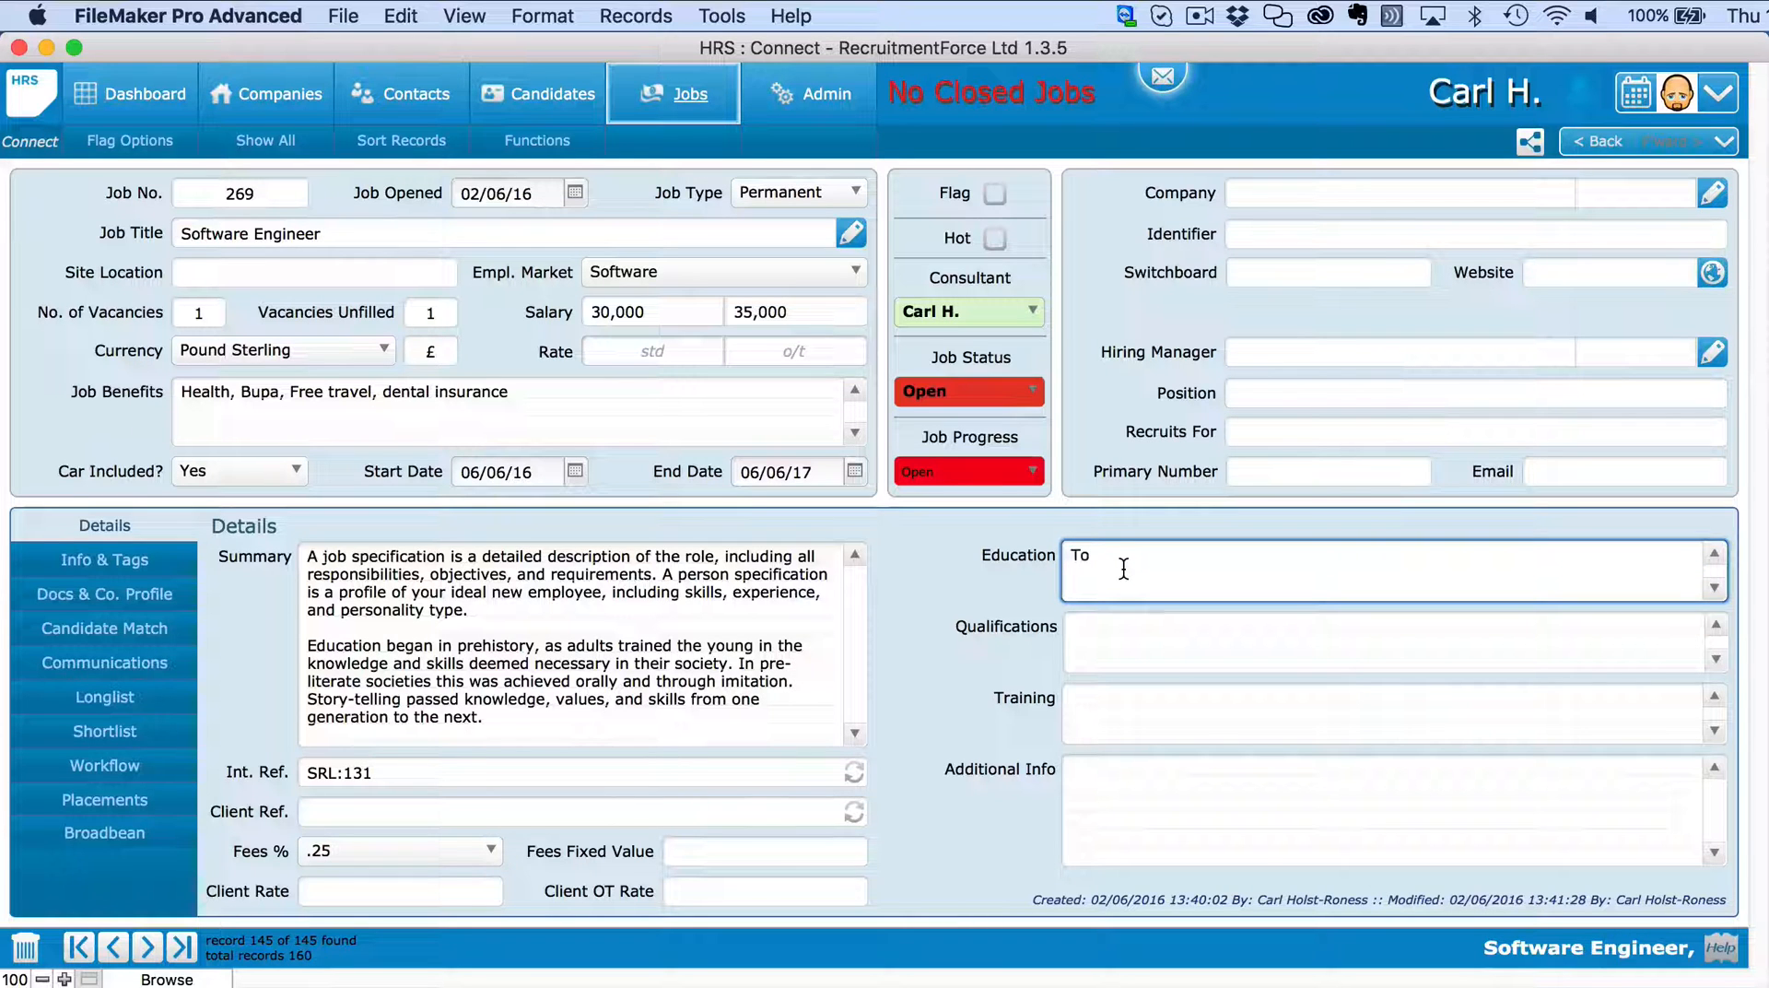
{"action": "type", "text": " Degree level"}
{"action": "left_click", "coordinate": [1155, 645]}
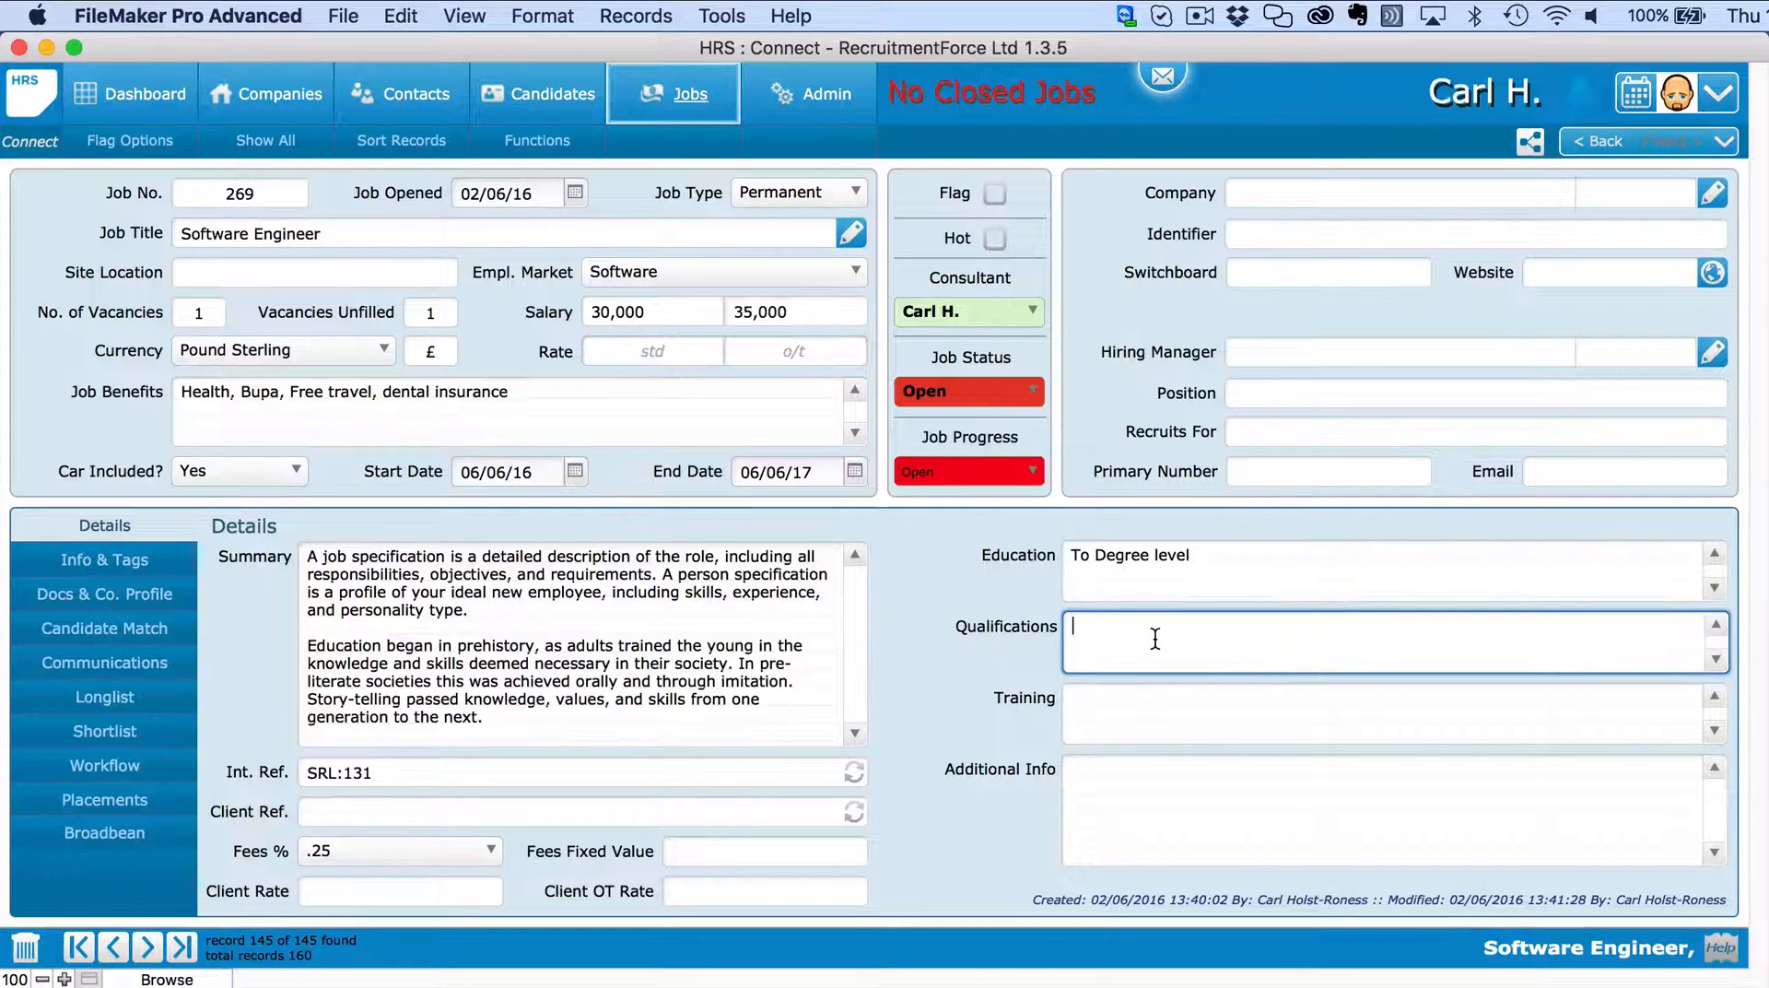
{"action": "type", "text": "Apple Mac, Window"}
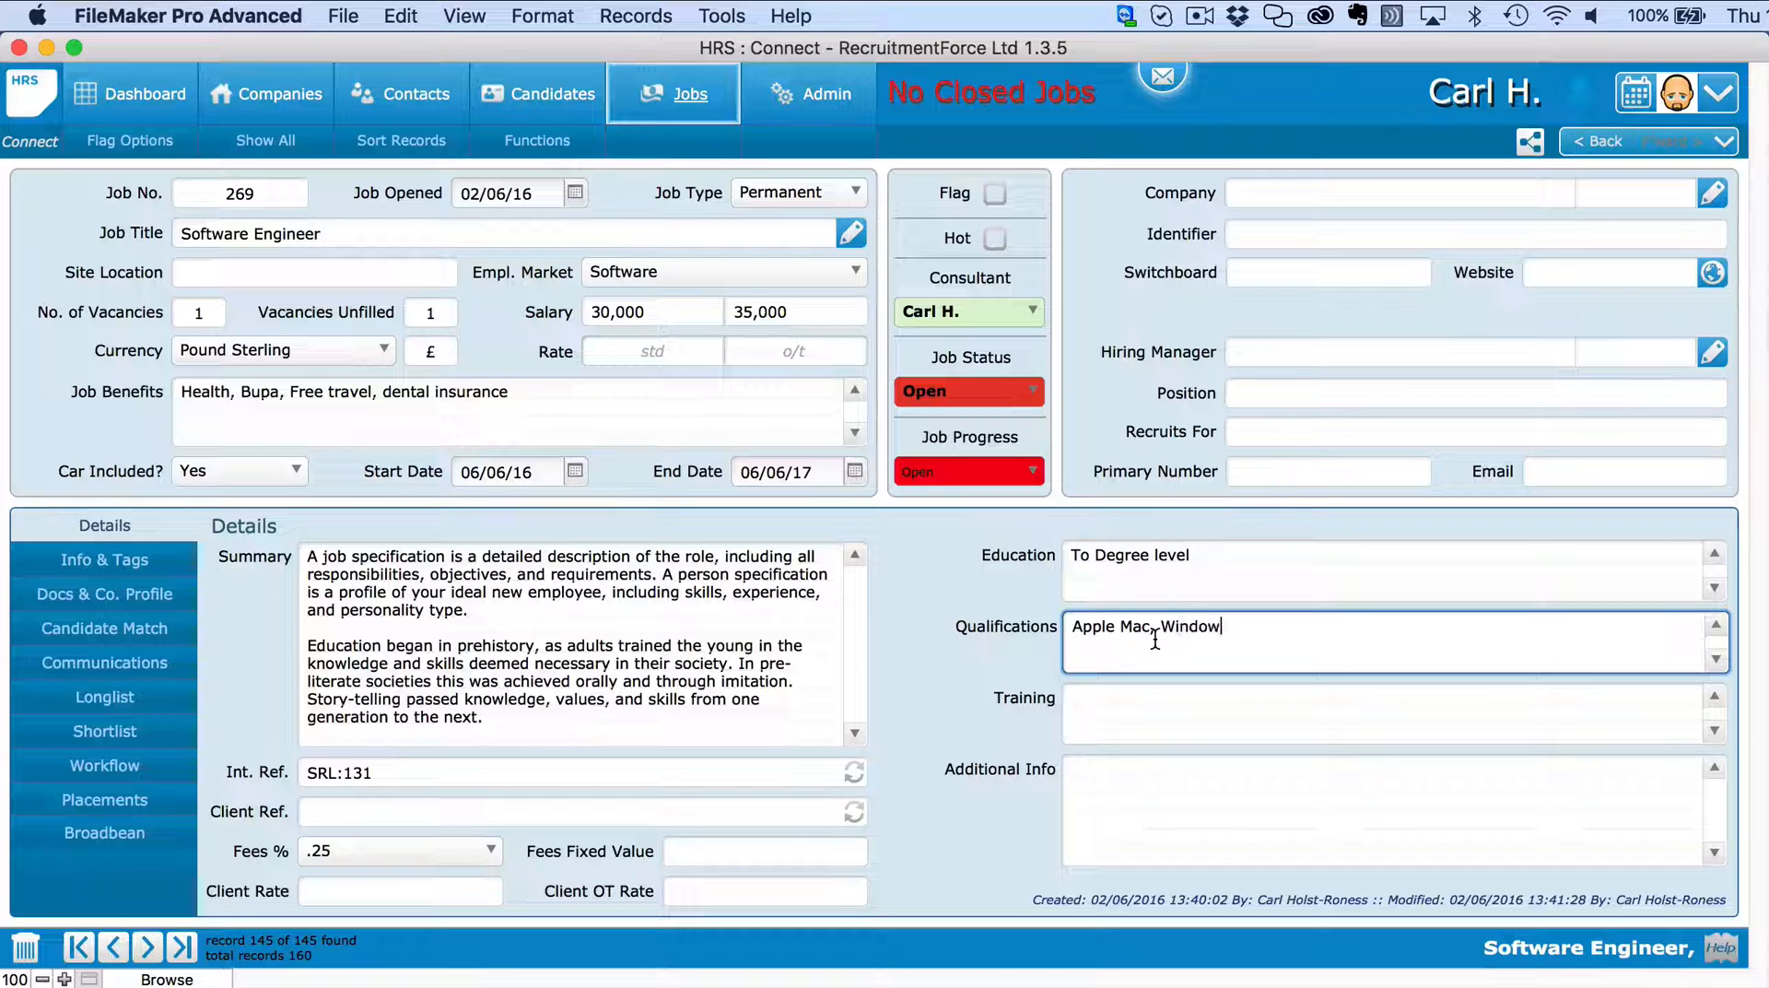
{"action": "type", "text": "s MCSE, Oracle Financials"}
{"action": "left_click", "coordinate": [1168, 701]}
{"action": "type", "text": "Java"}
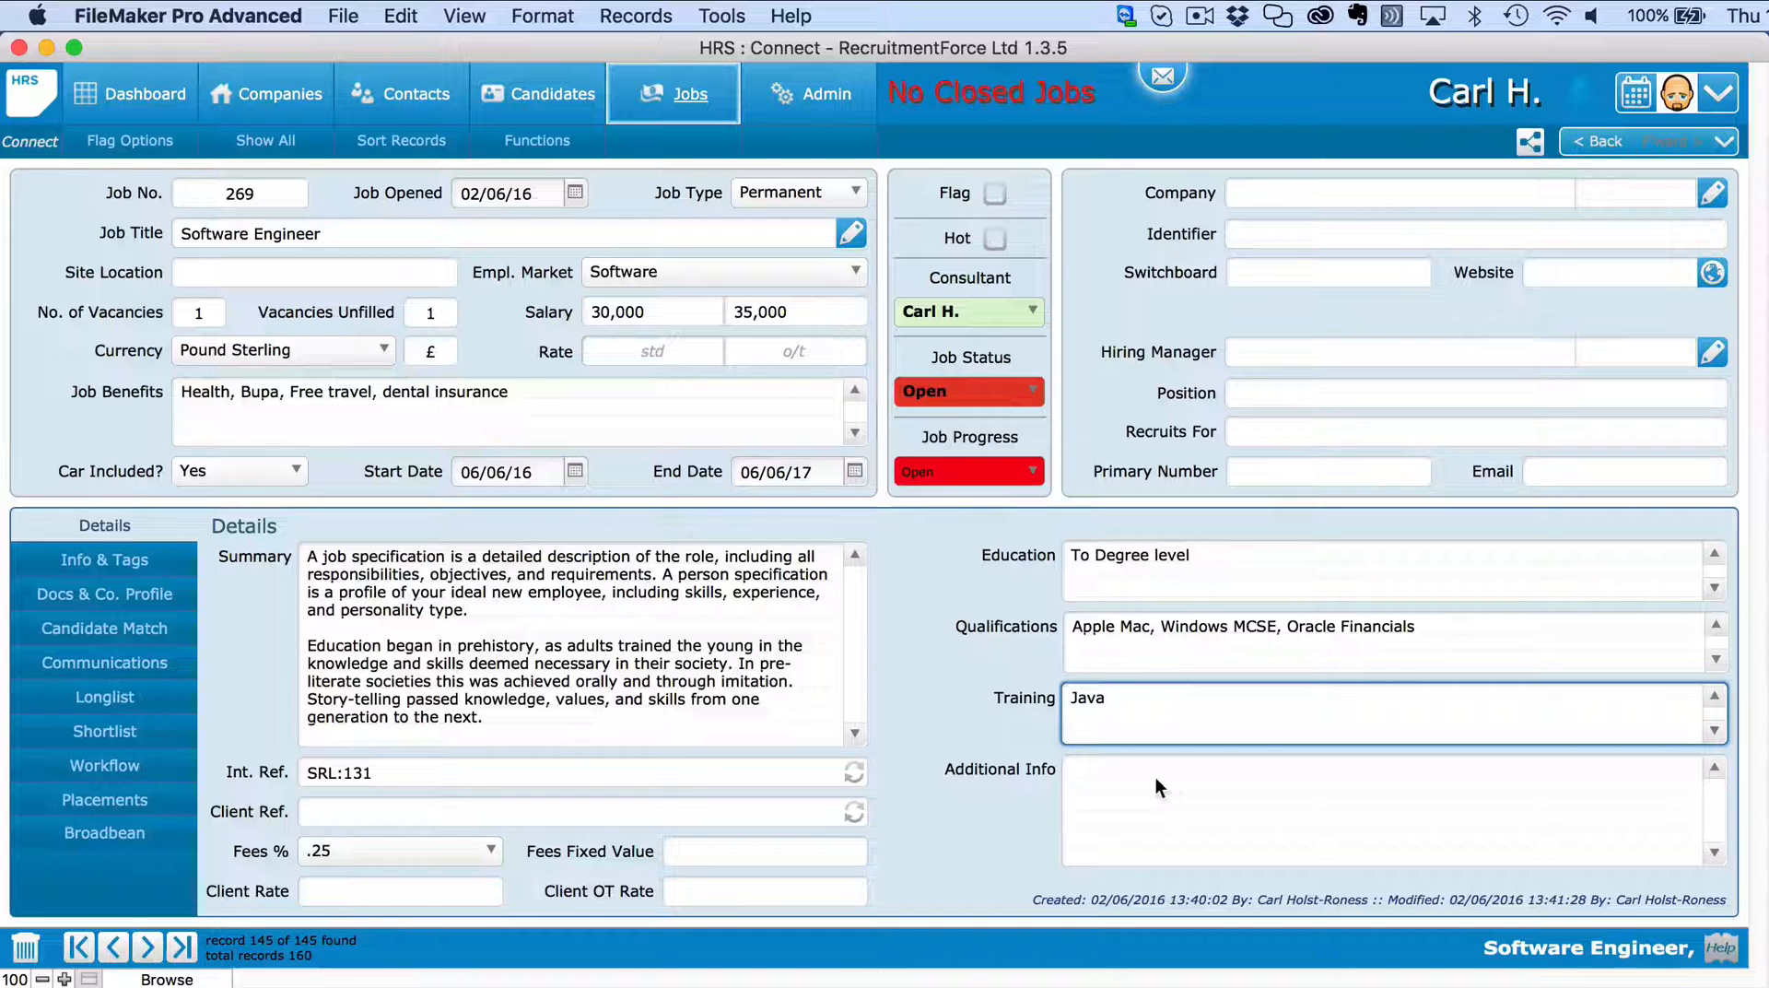
{"action": "left_click", "coordinate": [990, 763]}
{"action": "left_click", "coordinate": [188, 562]}
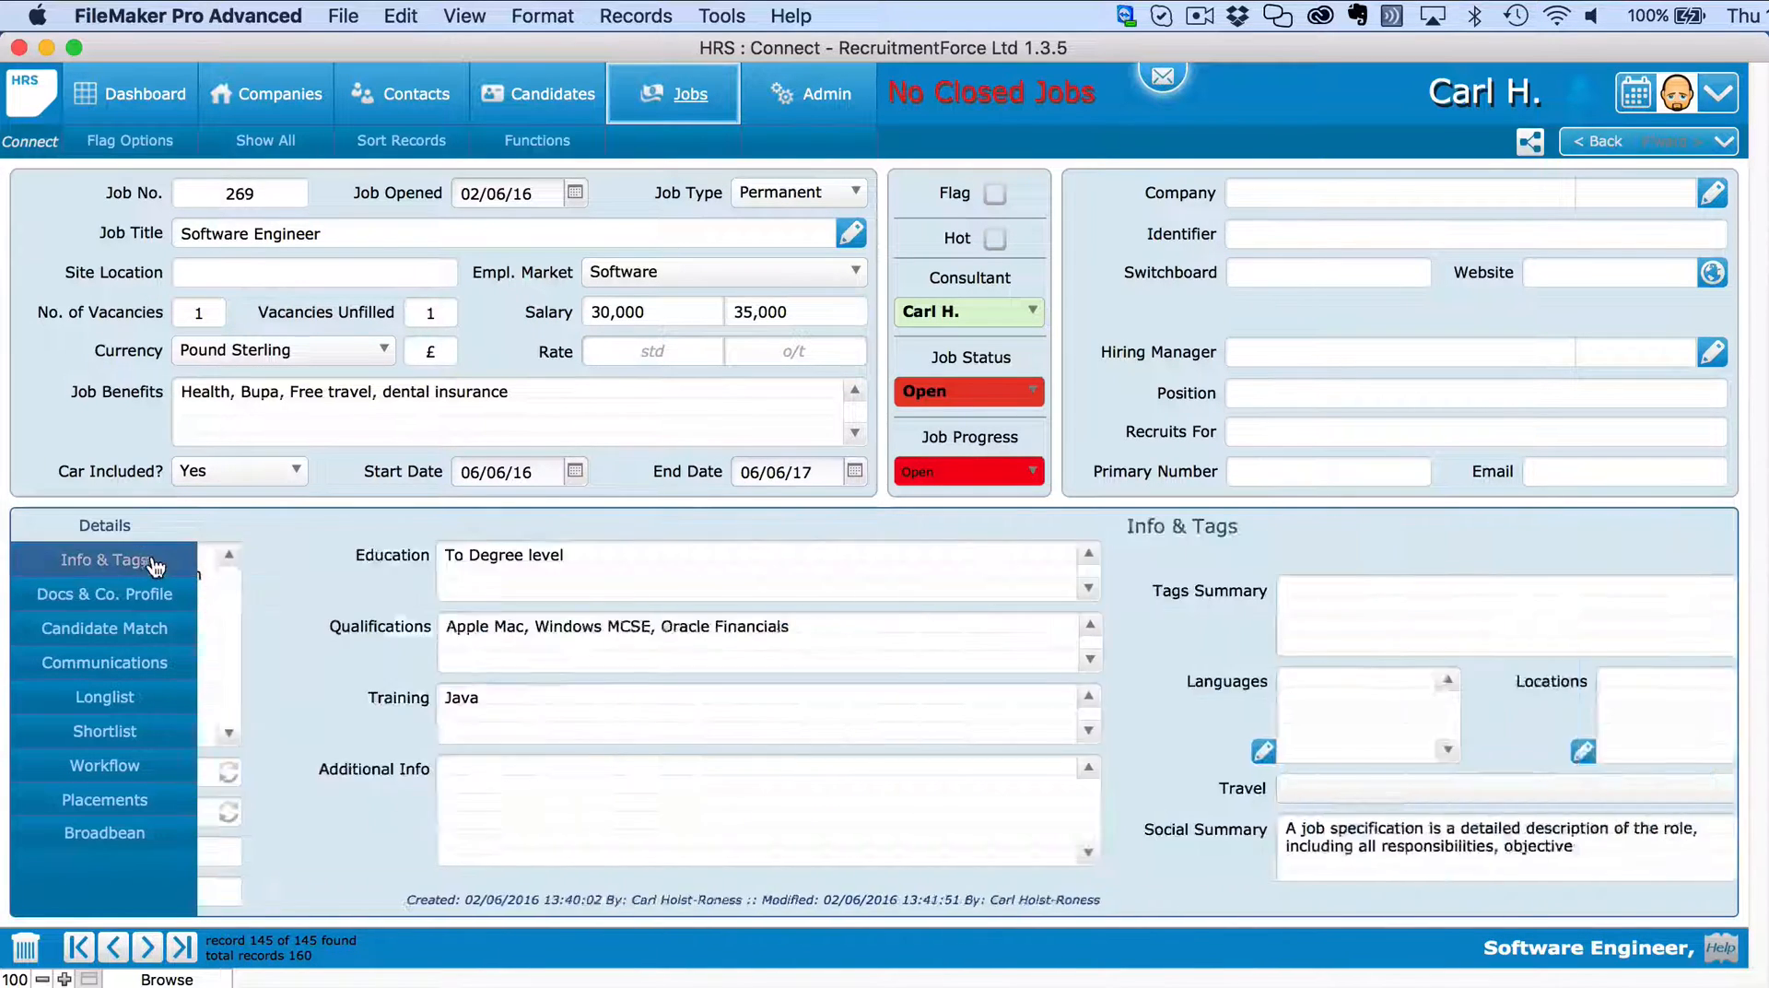
Add London as the job location and English and Italian as required languages.
{"action": "left_click", "coordinate": [665, 750]}
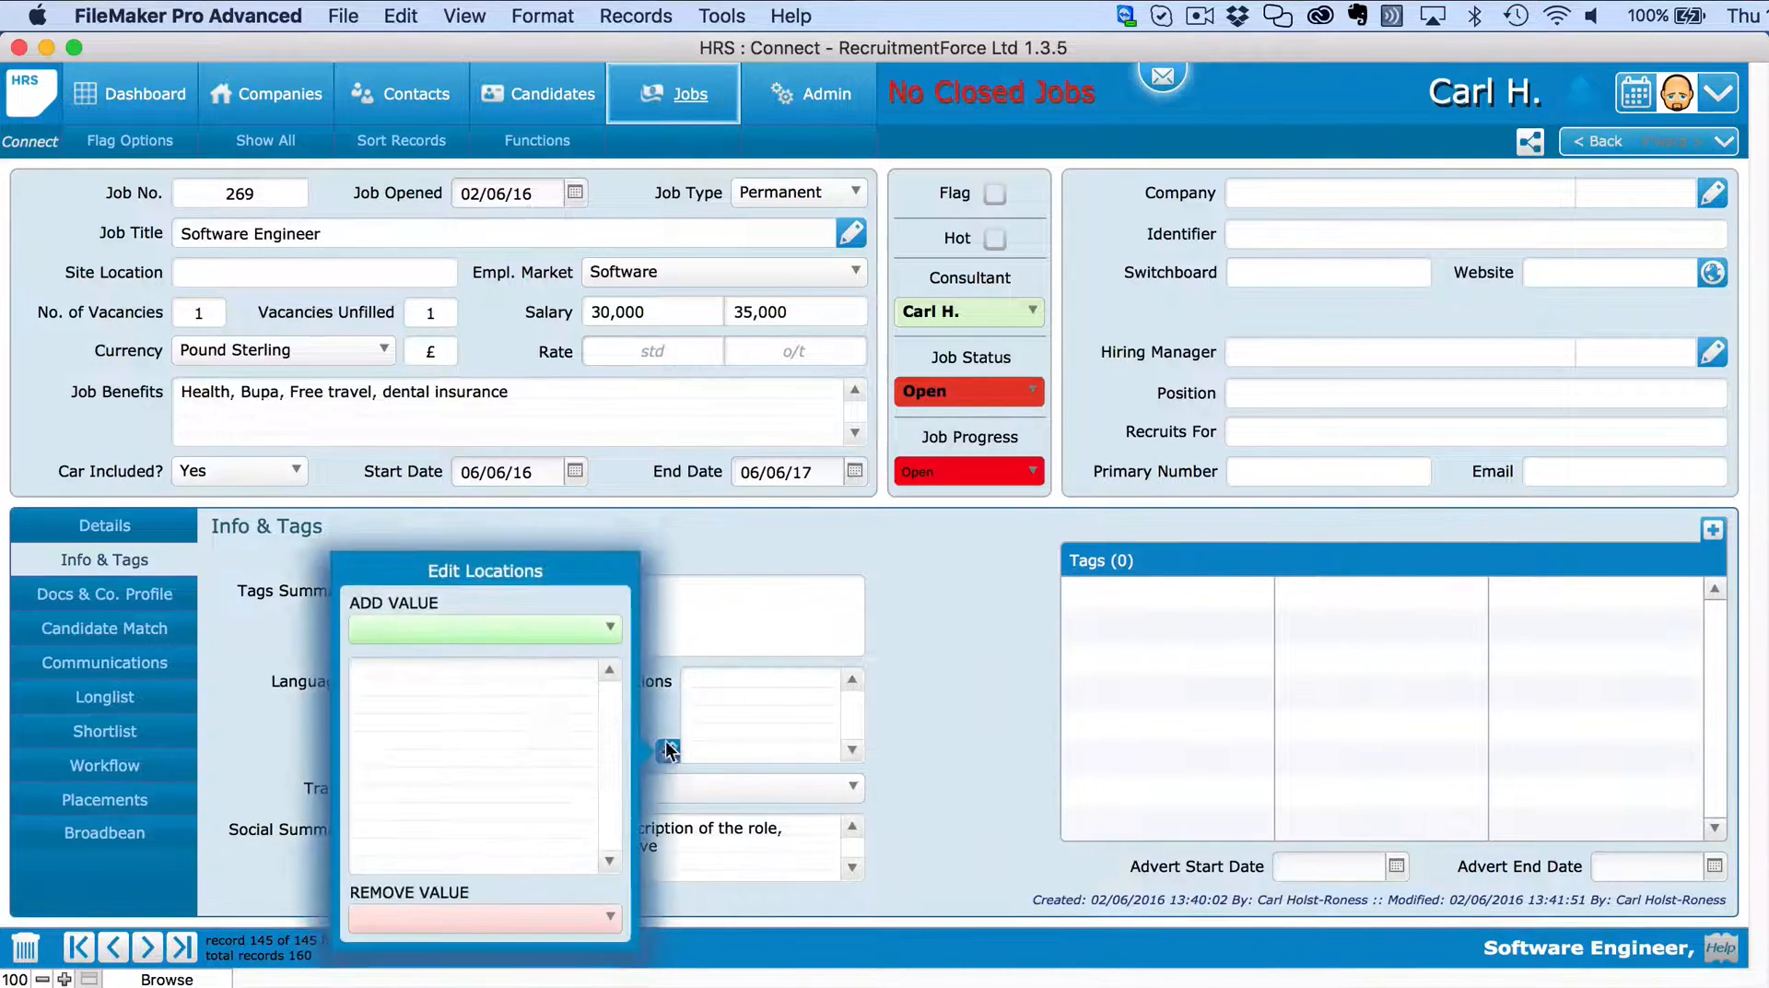
{"action": "left_click", "coordinate": [538, 636]}
{"action": "left_click", "coordinate": [507, 892]}
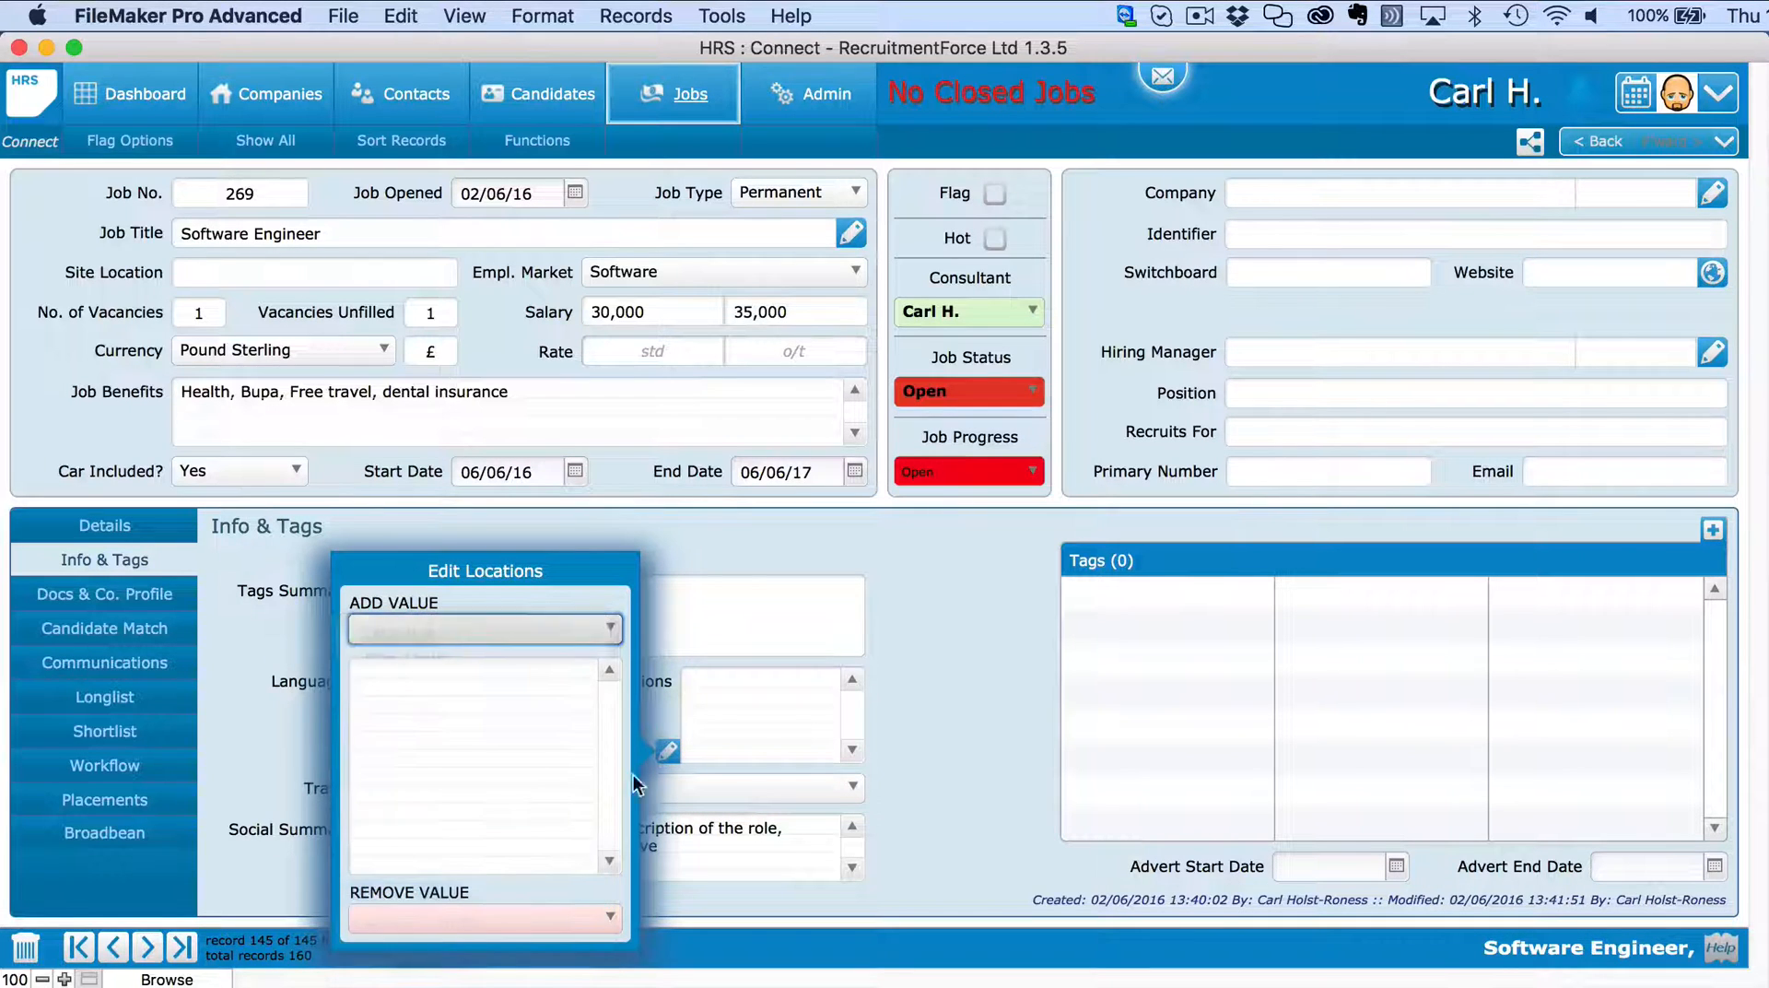
{"action": "left_click", "coordinate": [662, 693]}
{"action": "left_click", "coordinate": [343, 752]}
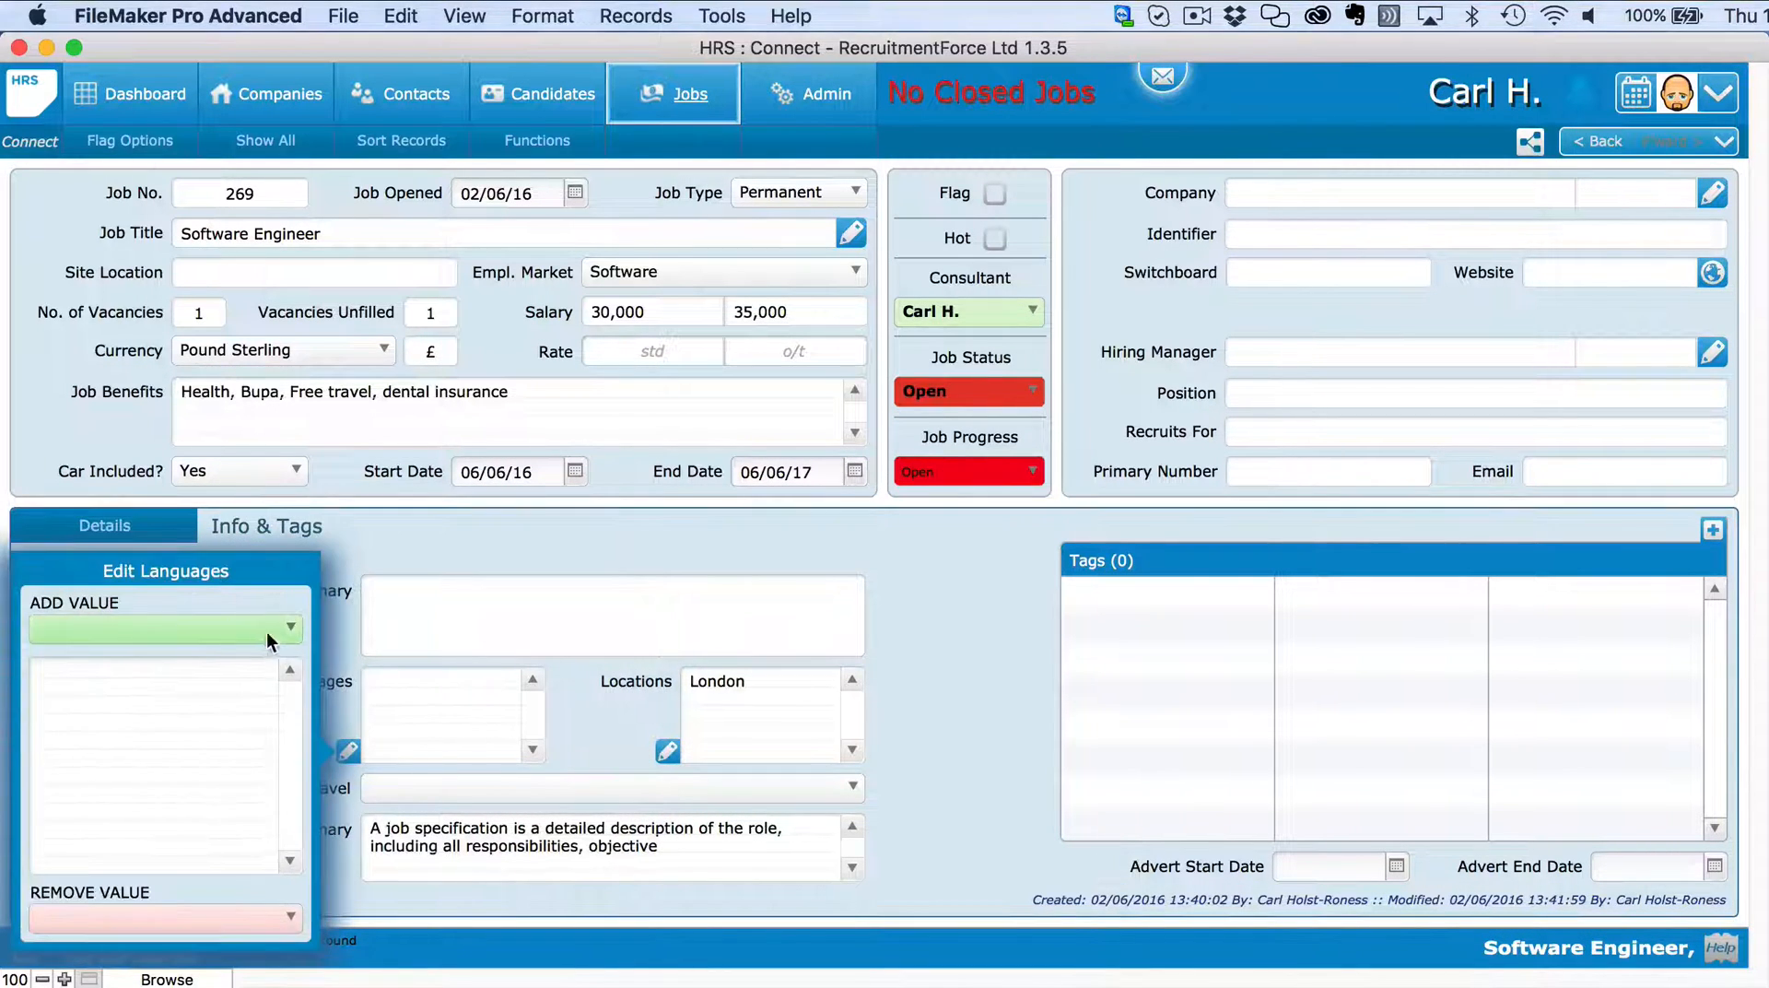
{"action": "left_click", "coordinate": [253, 636]}
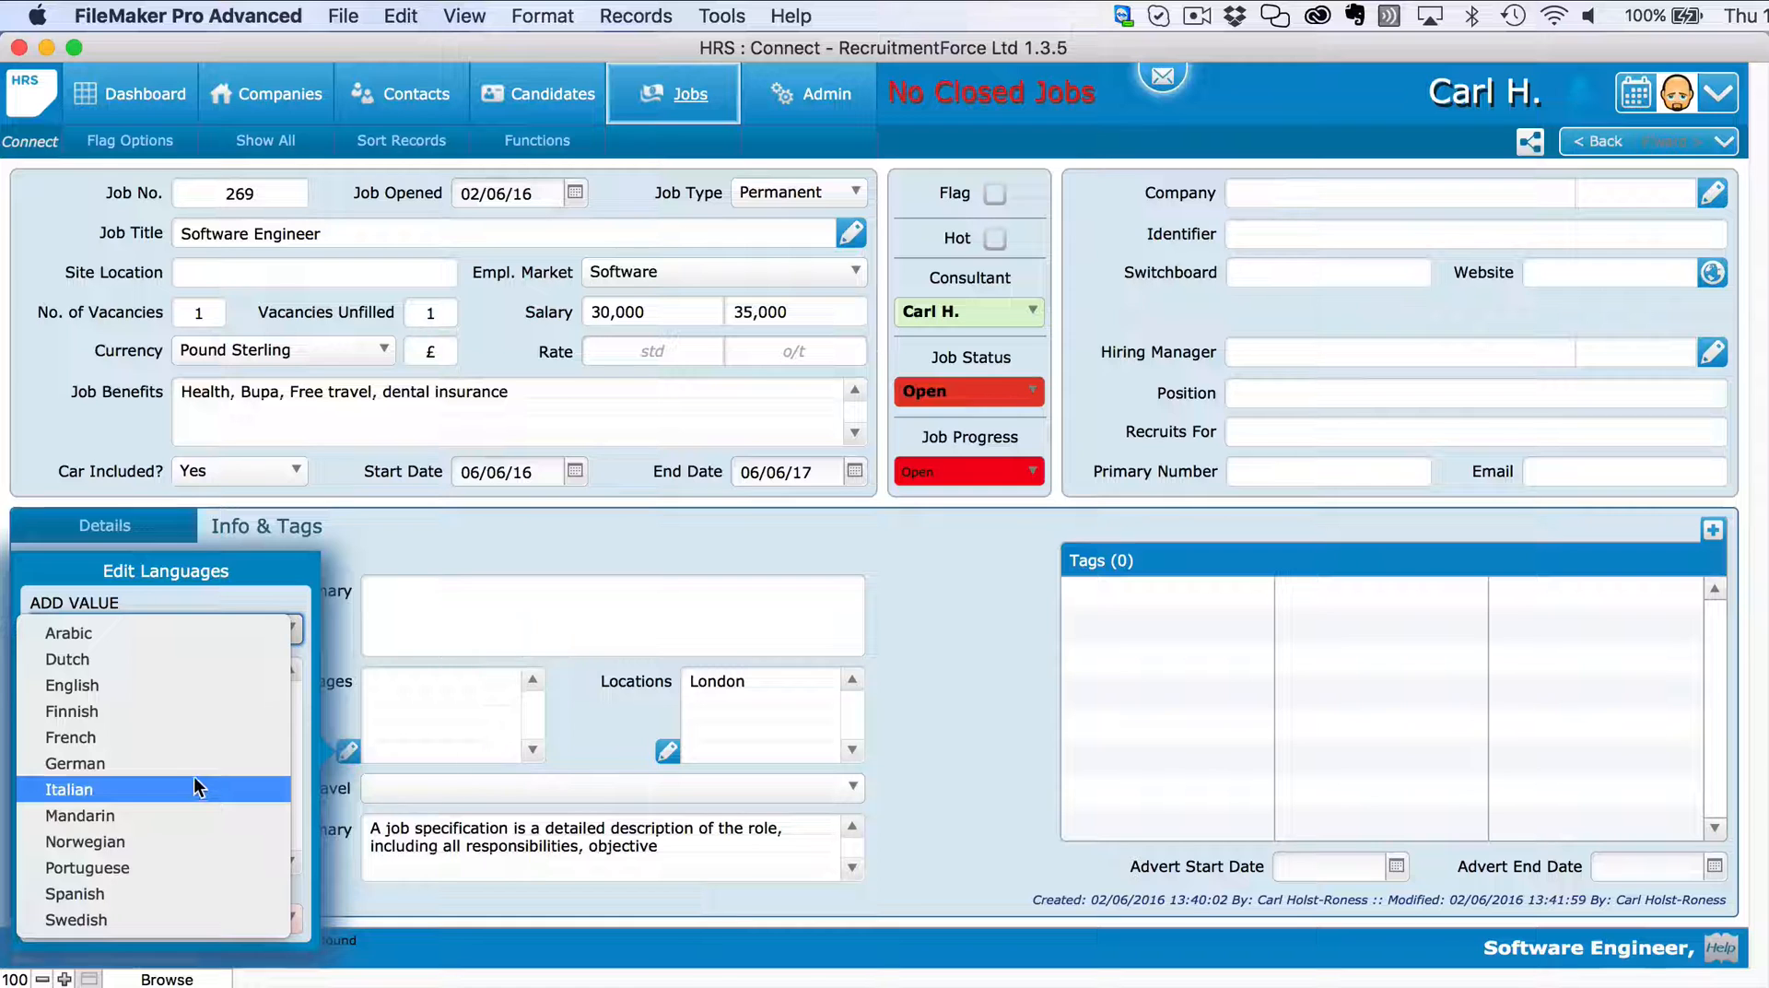
{"action": "left_click", "coordinate": [184, 691]}
{"action": "left_click", "coordinate": [268, 636]}
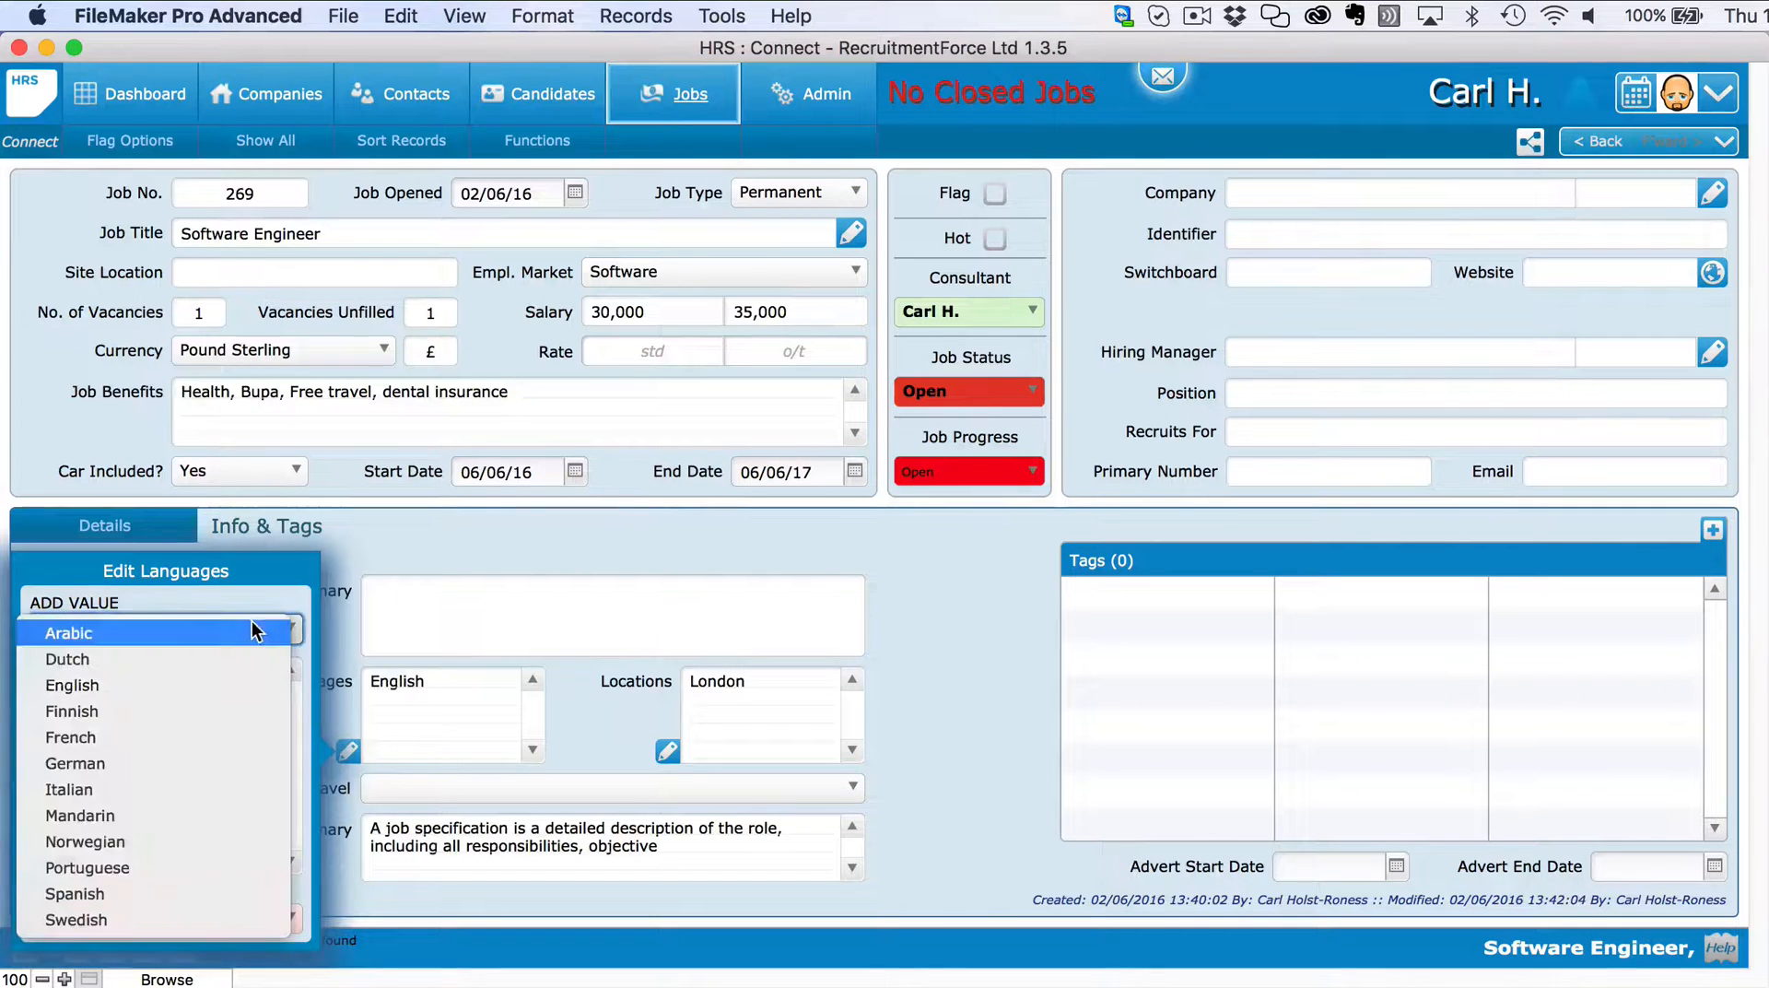
{"action": "left_click", "coordinate": [139, 786]}
{"action": "left_click", "coordinate": [341, 712]}
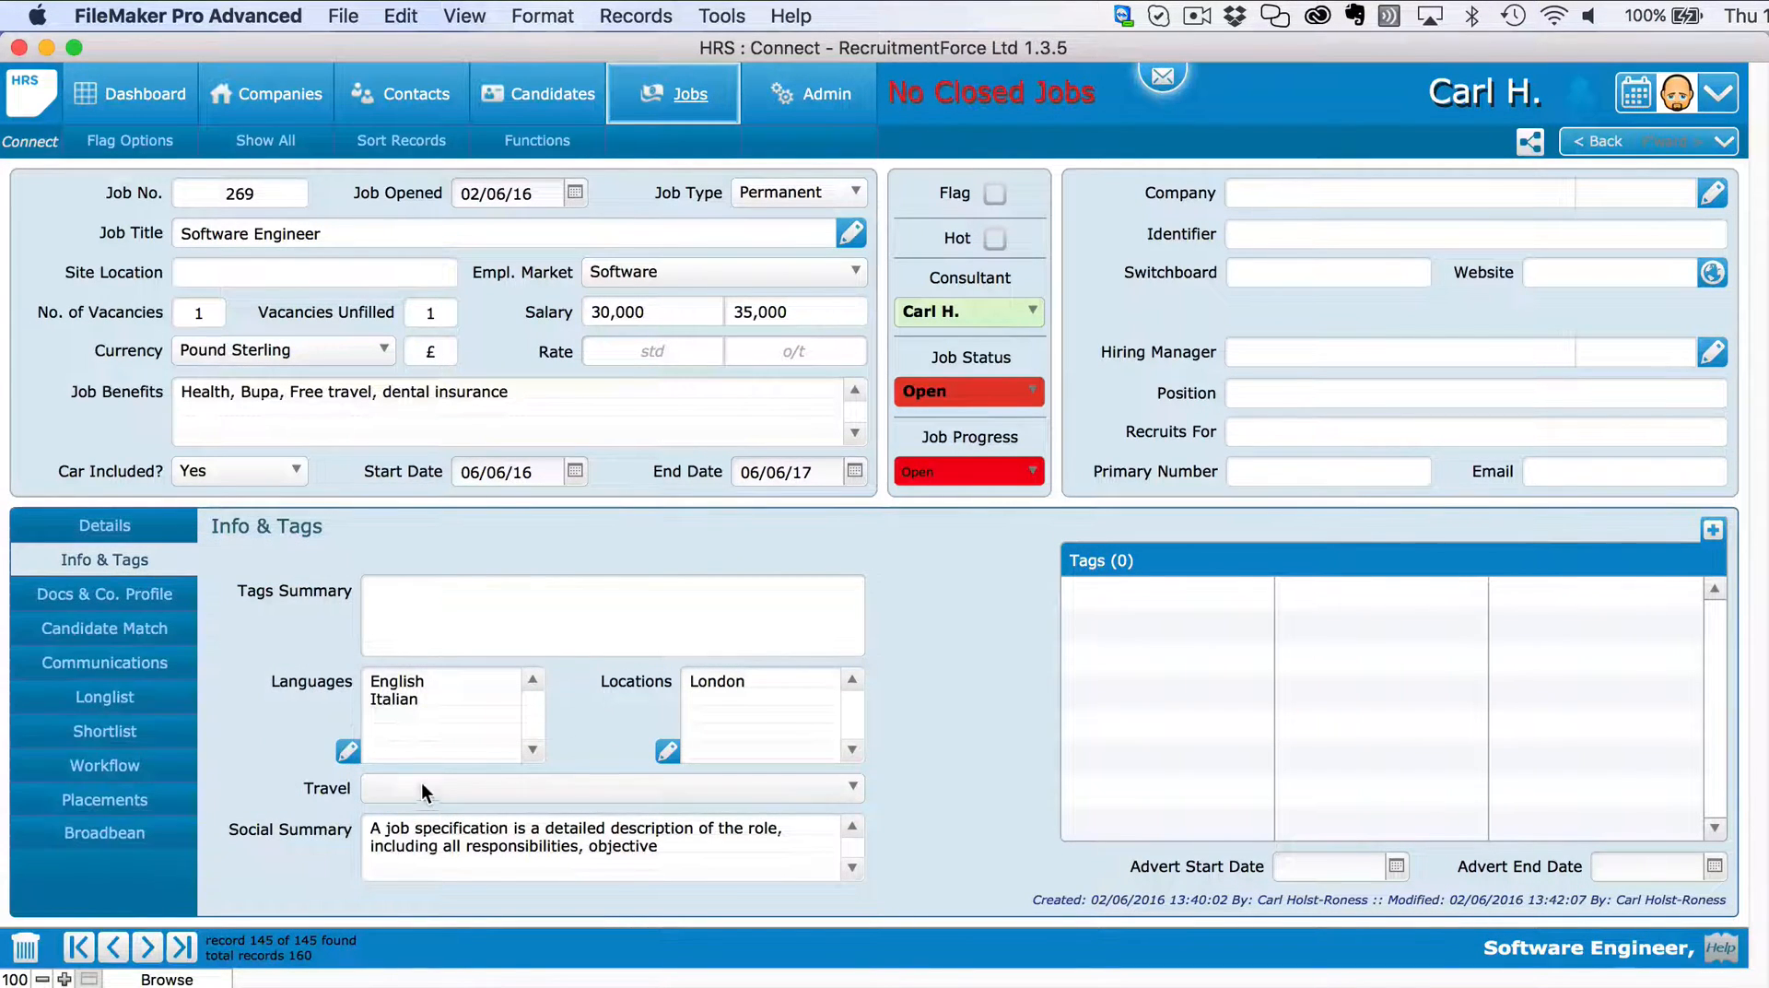
Set travel to Europe and the advert start date to 30 May 2016.
{"action": "left_click", "coordinate": [426, 785]}
{"action": "left_click", "coordinate": [431, 794]}
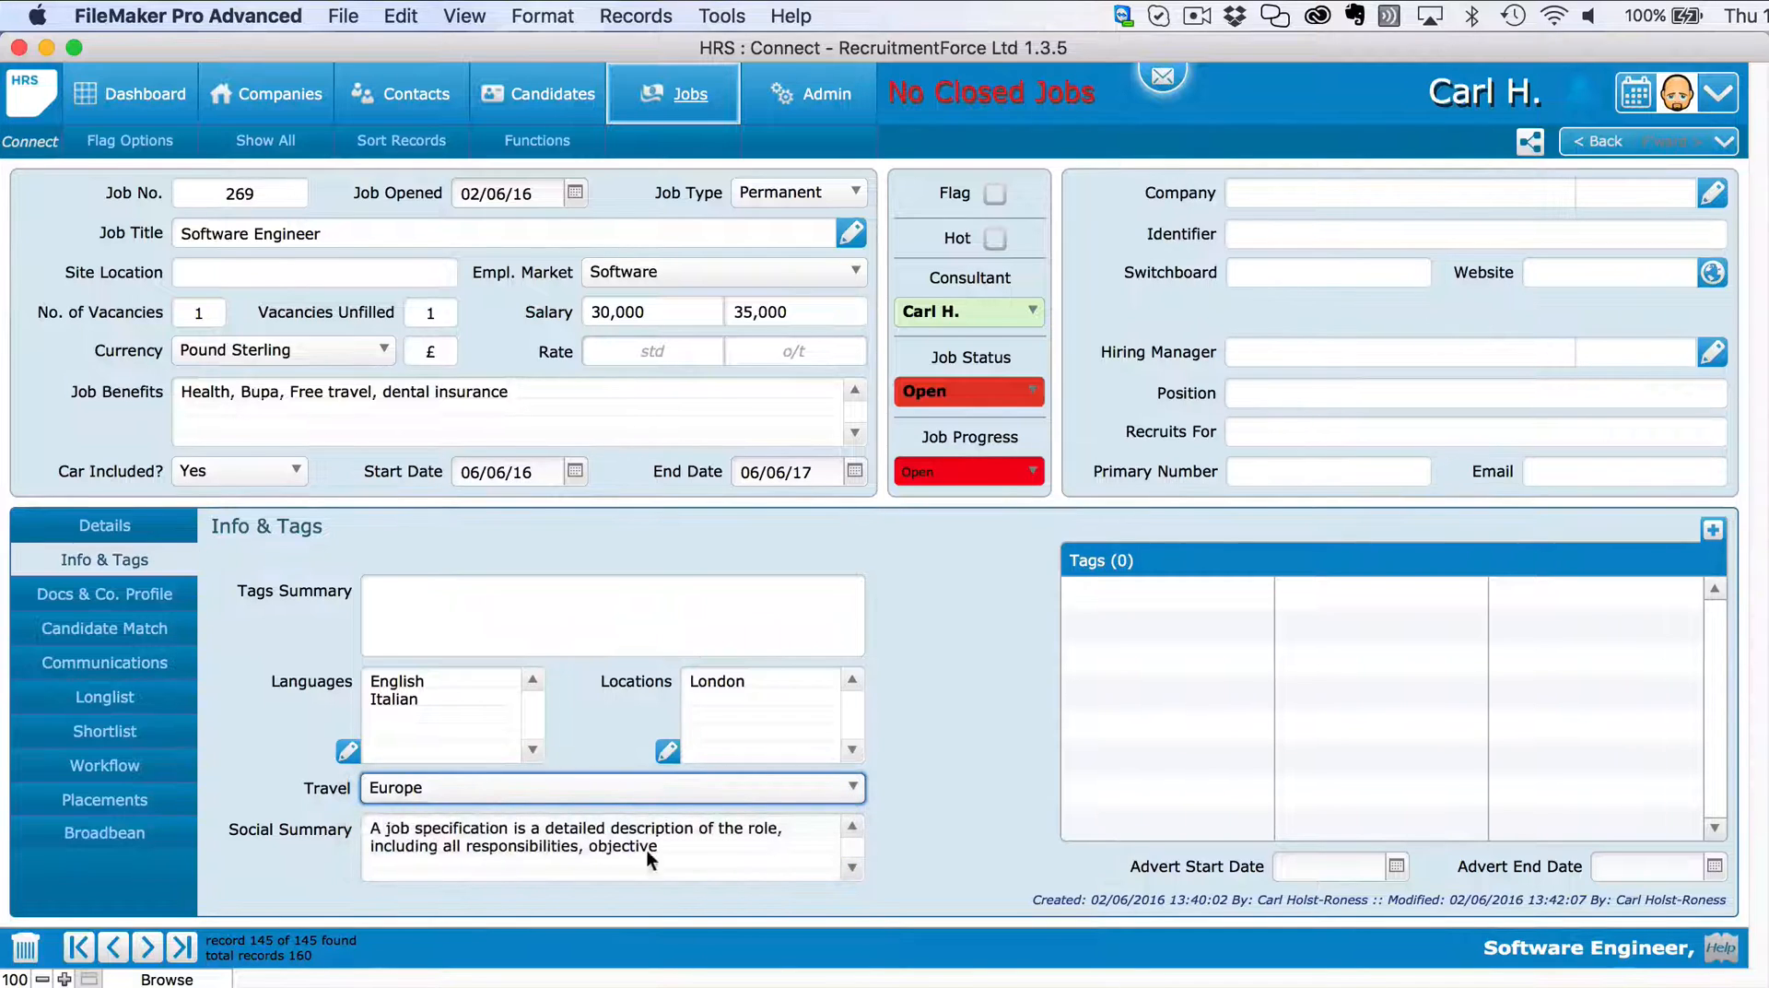
{"action": "left_click", "coordinate": [970, 828]}
{"action": "left_click", "coordinate": [1397, 867]}
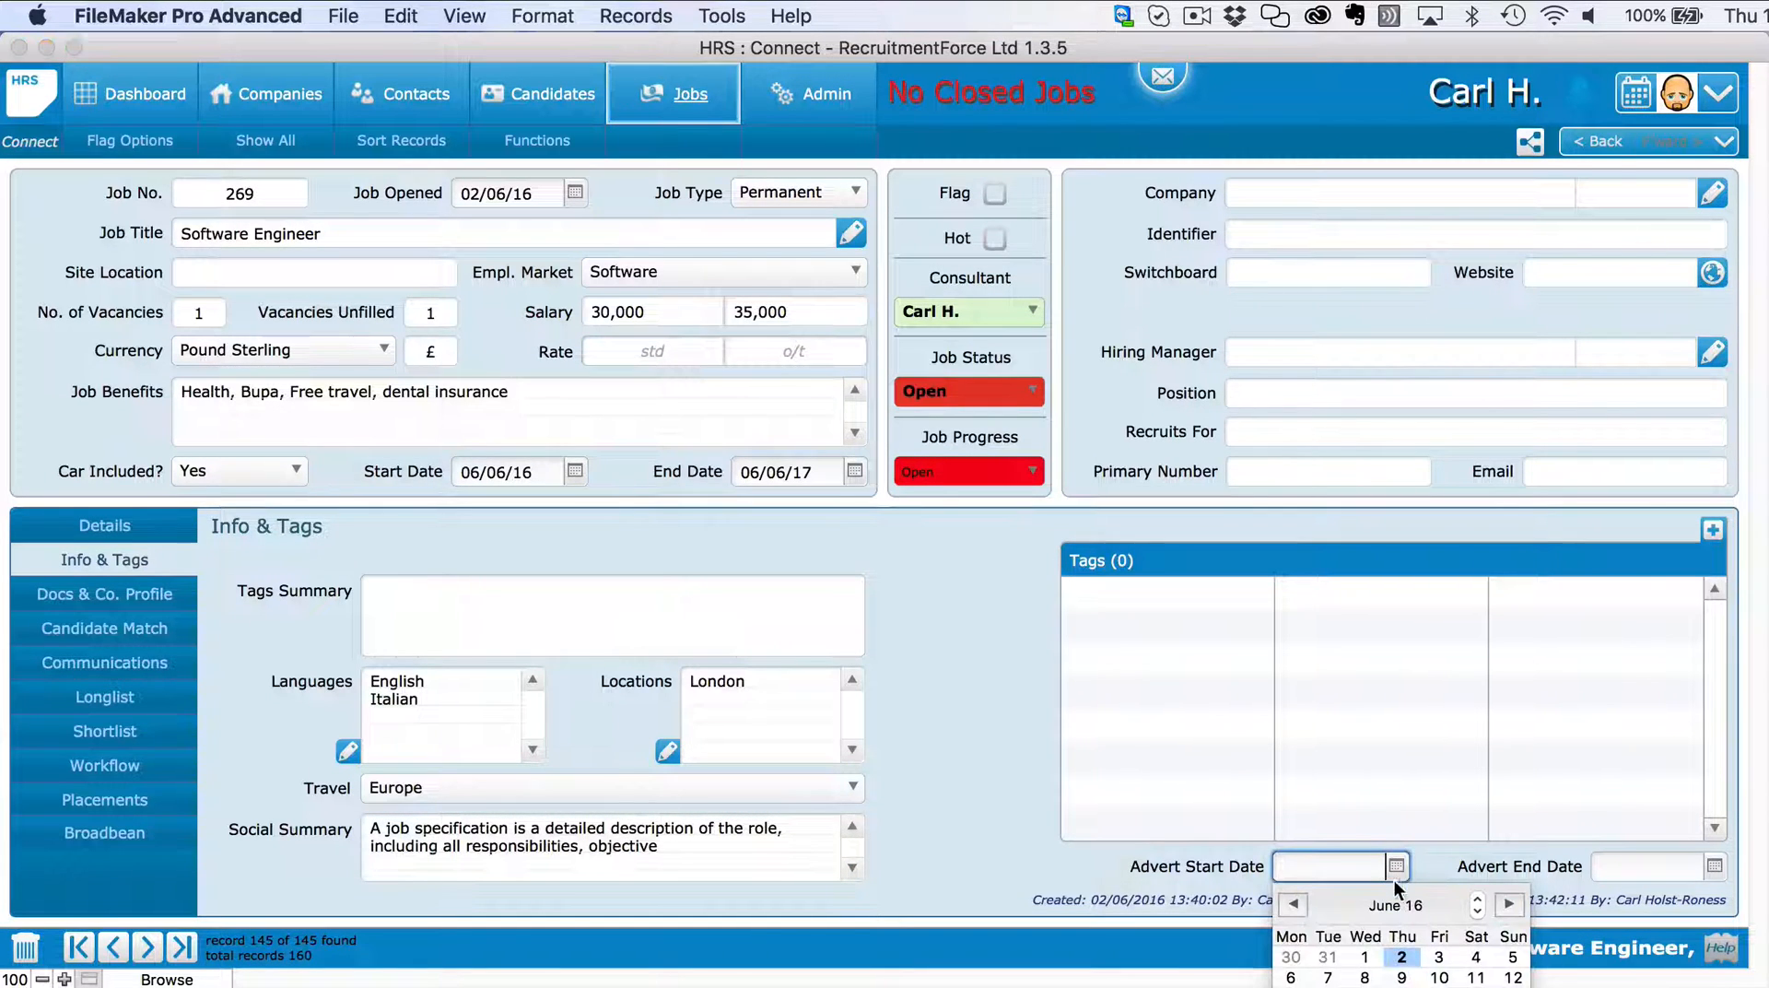
{"action": "left_click", "coordinate": [1291, 957]}
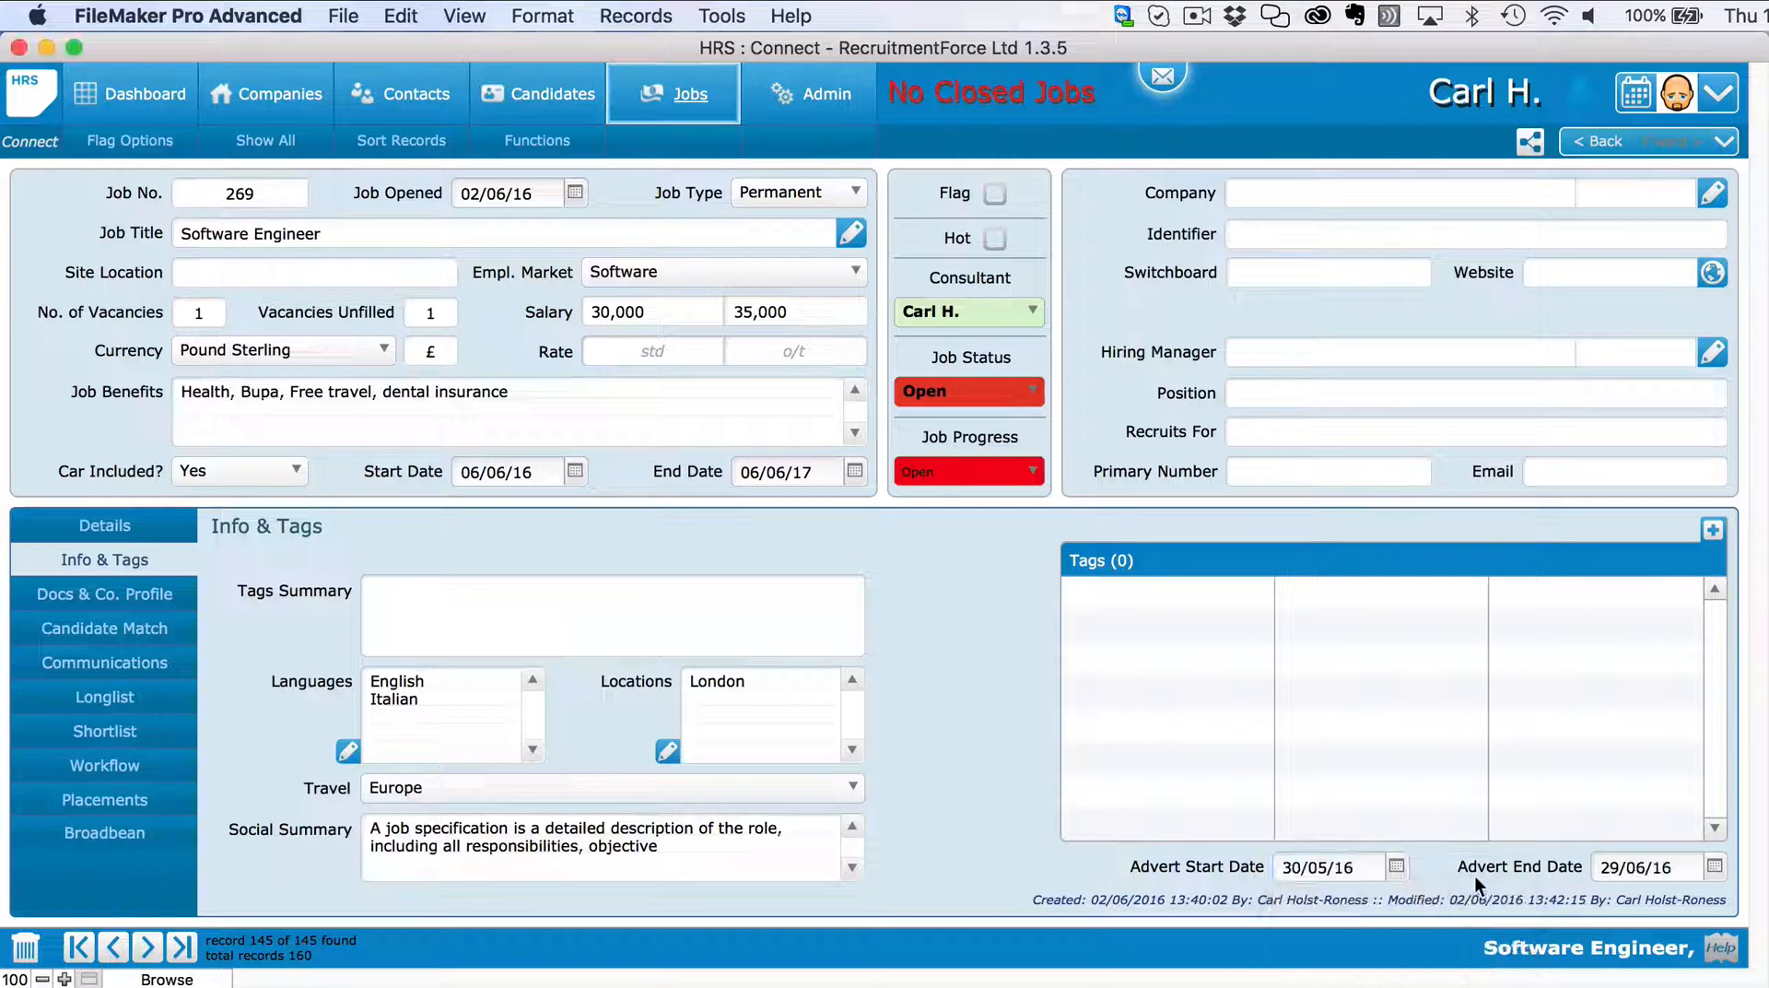
{"action": "left_click", "coordinate": [1712, 530]}
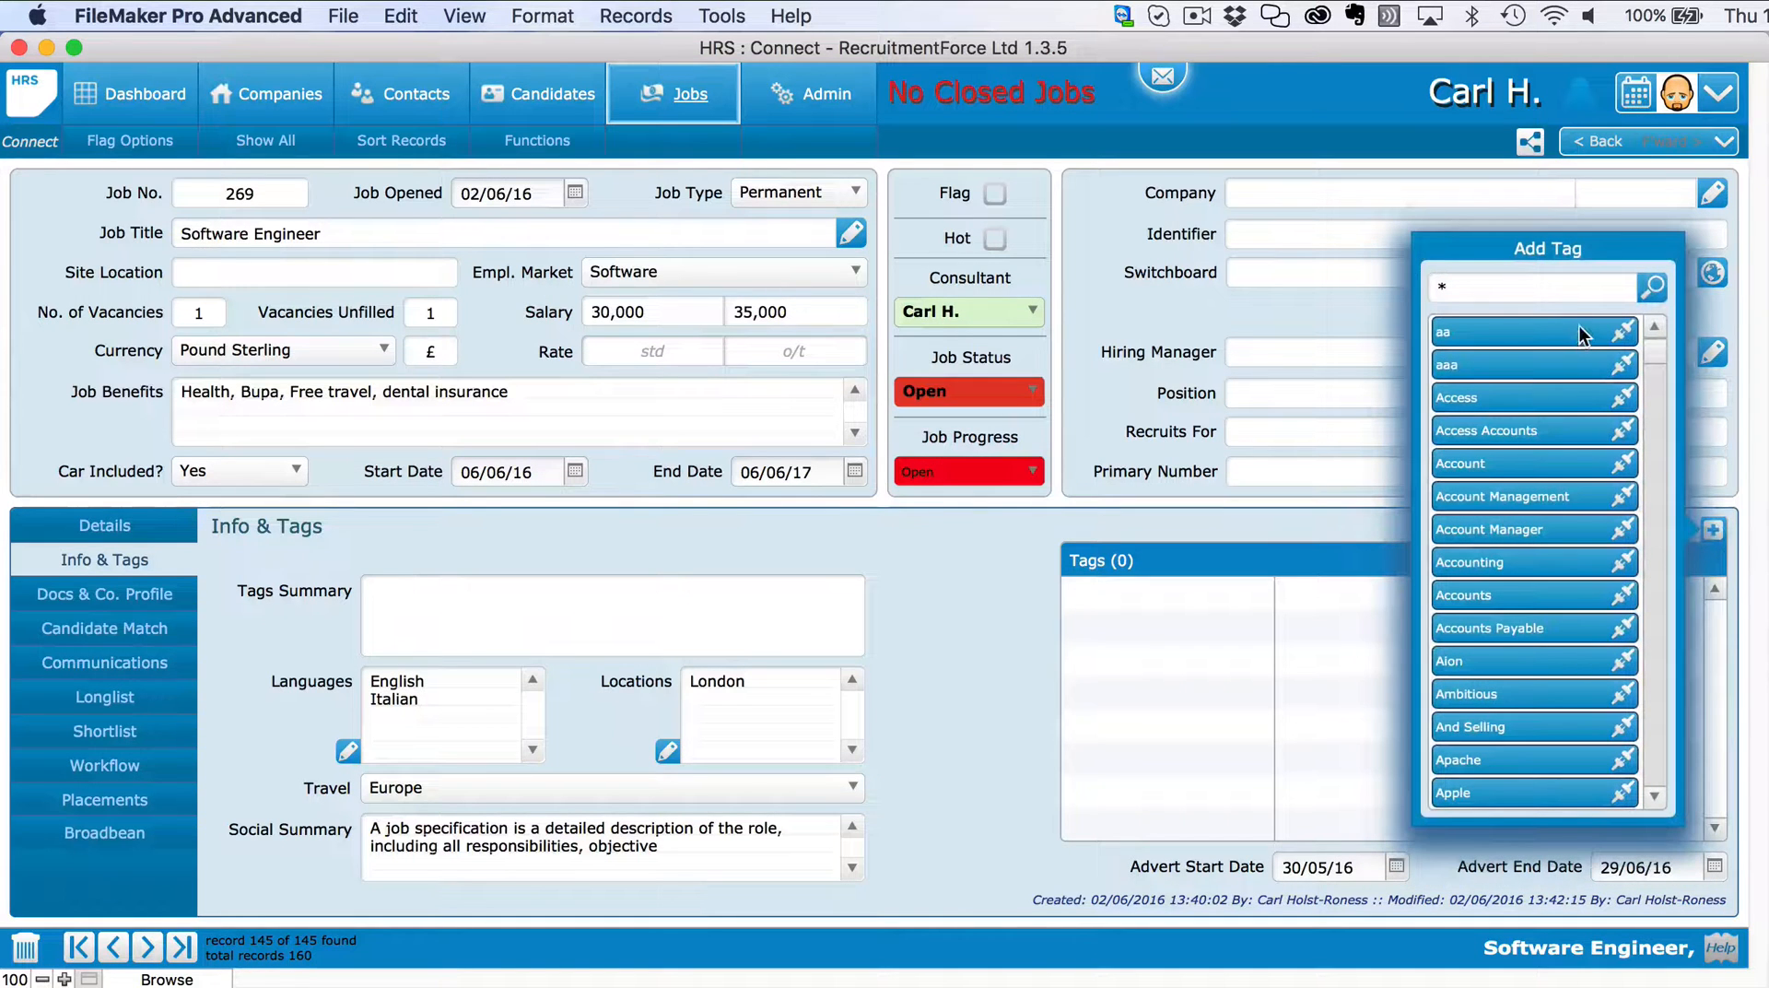
Search for and add the Apple, javascript and Java tags to the job.
{"action": "left_click", "coordinate": [1436, 288]}
{"action": "type", "text": "apple"}
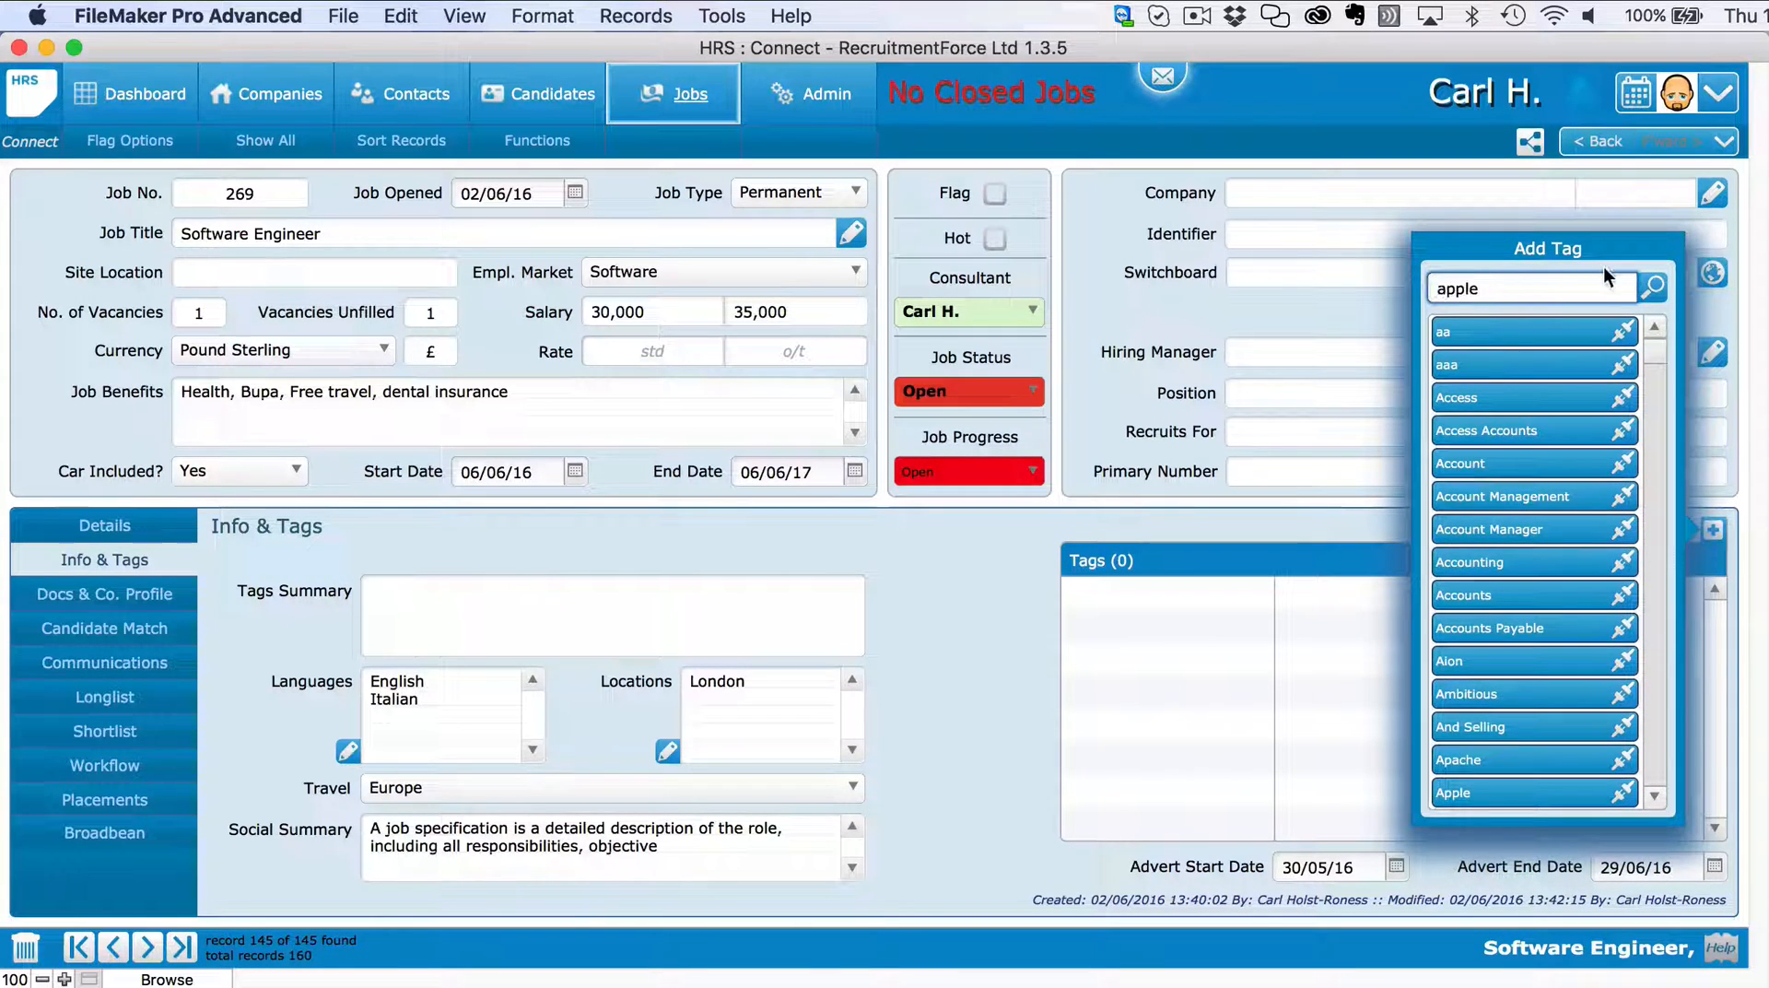
{"action": "key", "text": "Return"}
{"action": "left_click", "coordinate": [1623, 337]}
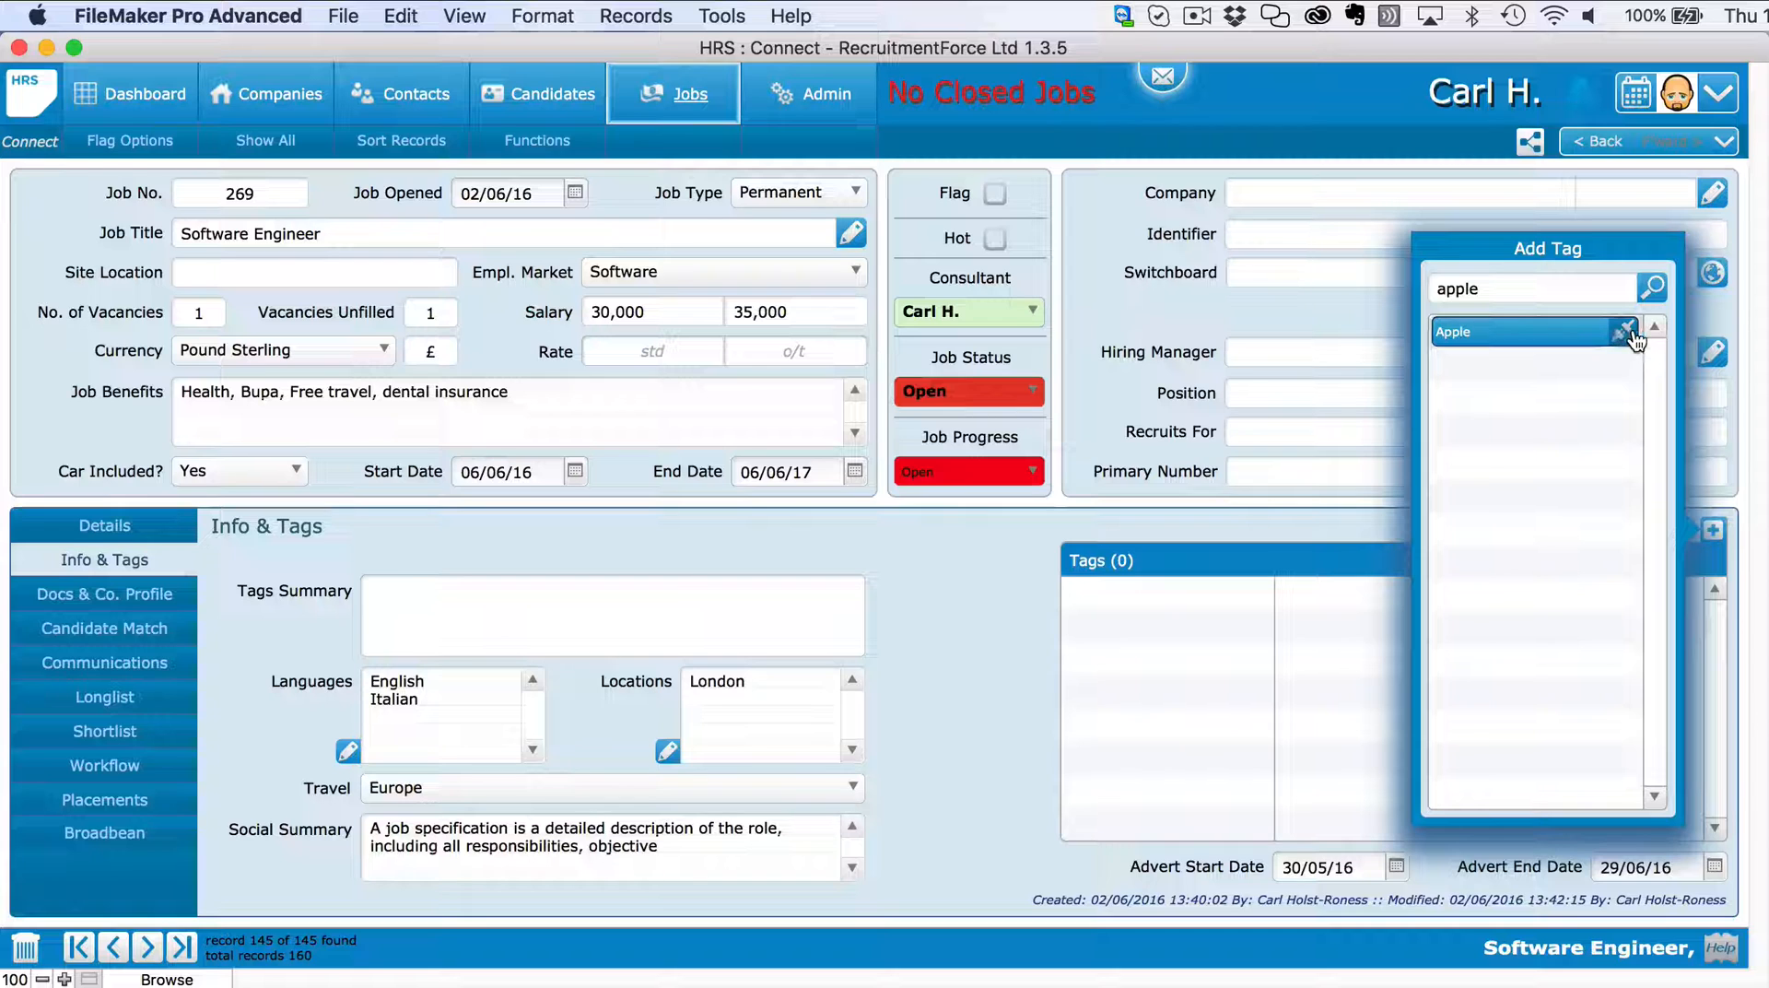
{"action": "double_click", "coordinate": [1473, 284]}
{"action": "type", "text": "ava"}
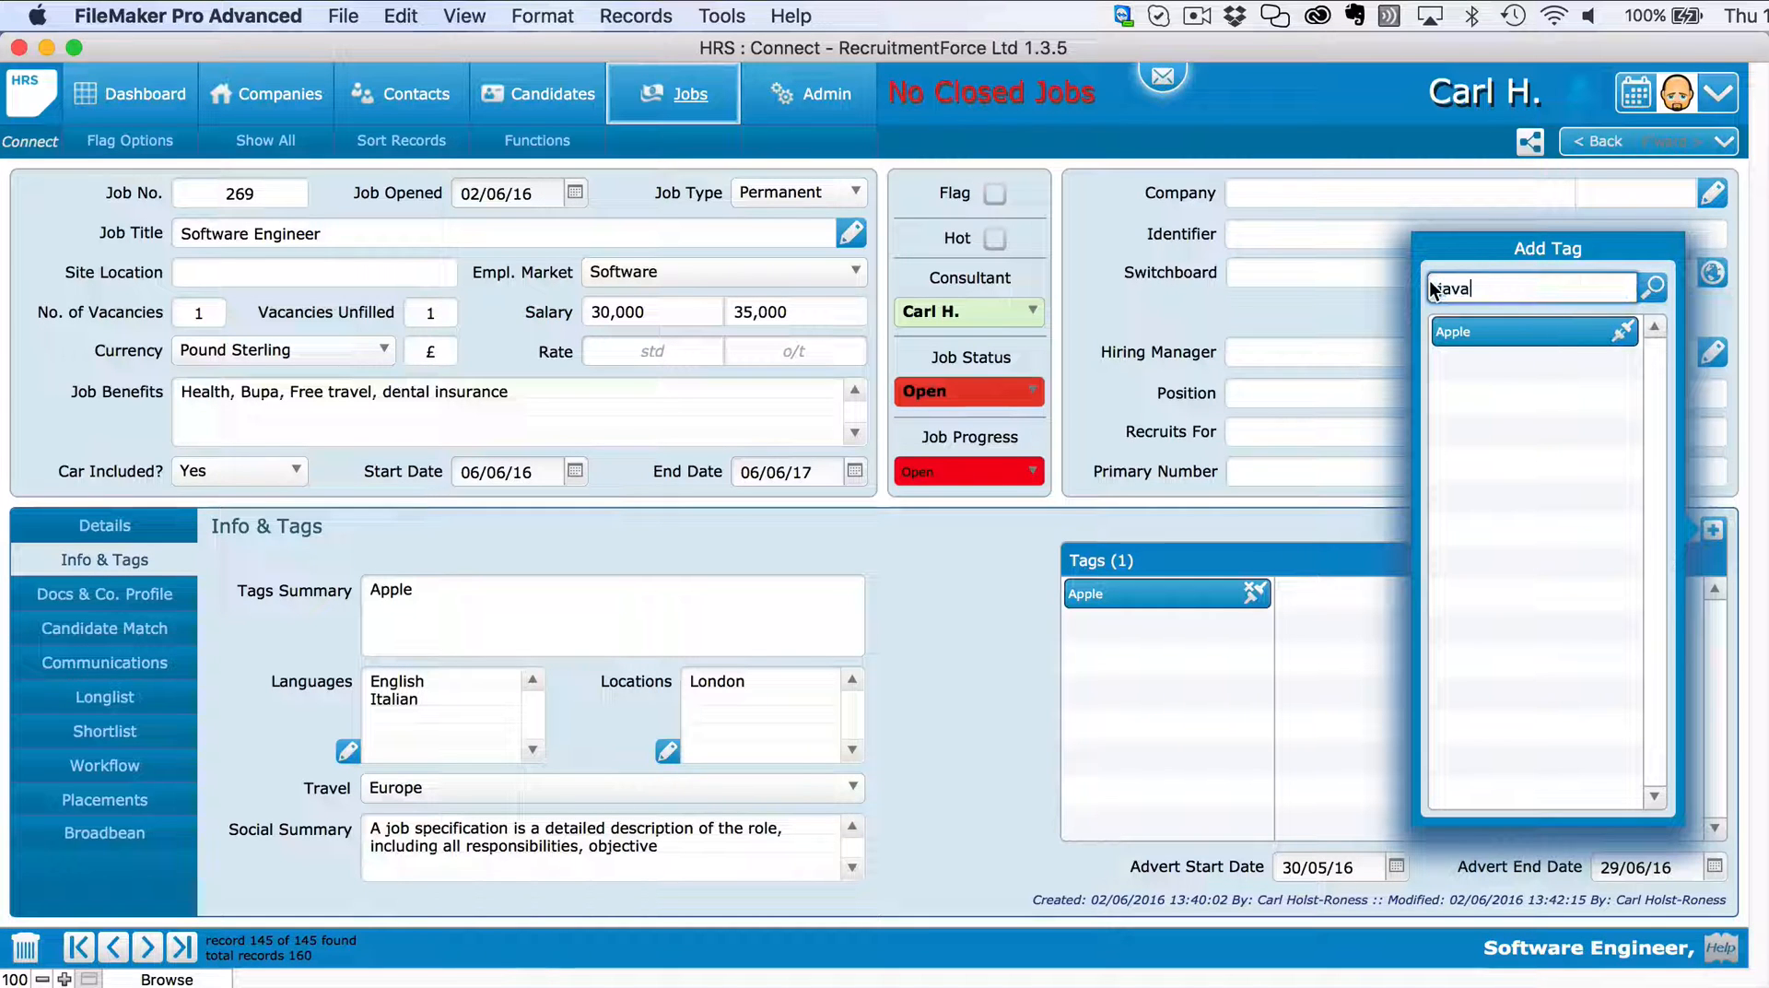
{"action": "key", "text": "Return"}
{"action": "left_click", "coordinate": [1627, 367]}
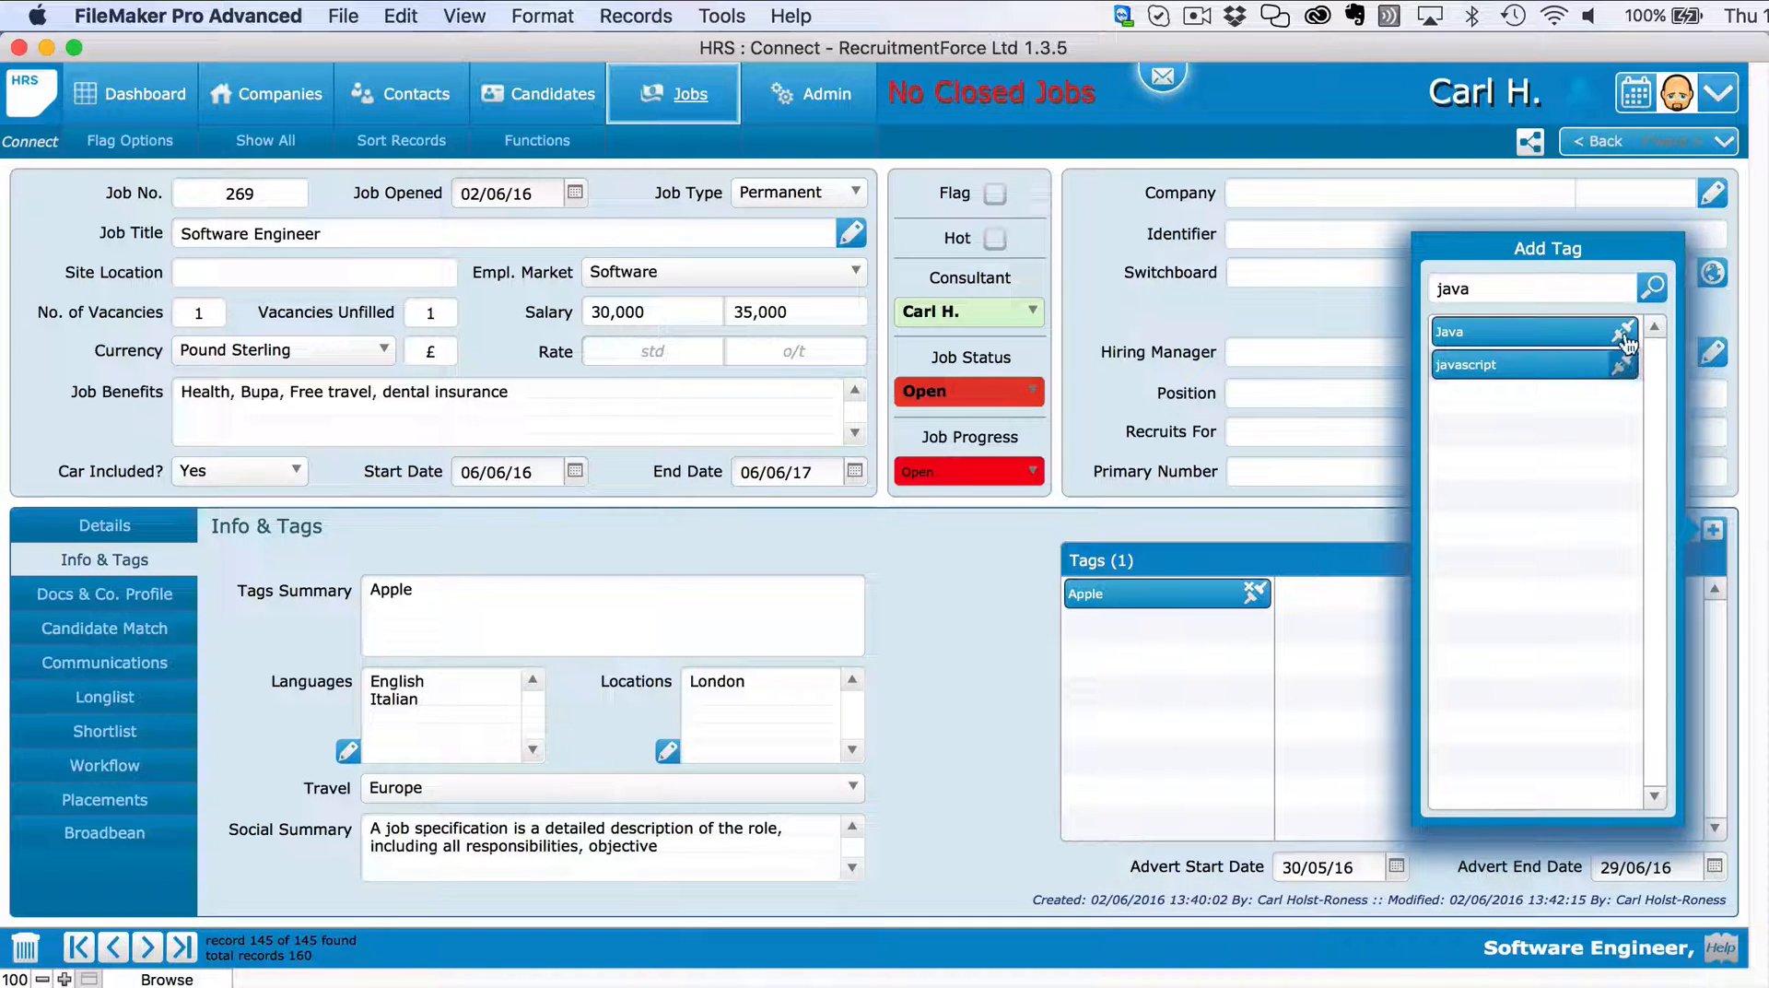
{"action": "left_click", "coordinate": [1623, 333]}
Search for and add the Oracle and Mac tags to the job.
{"action": "double_click", "coordinate": [1514, 287]}
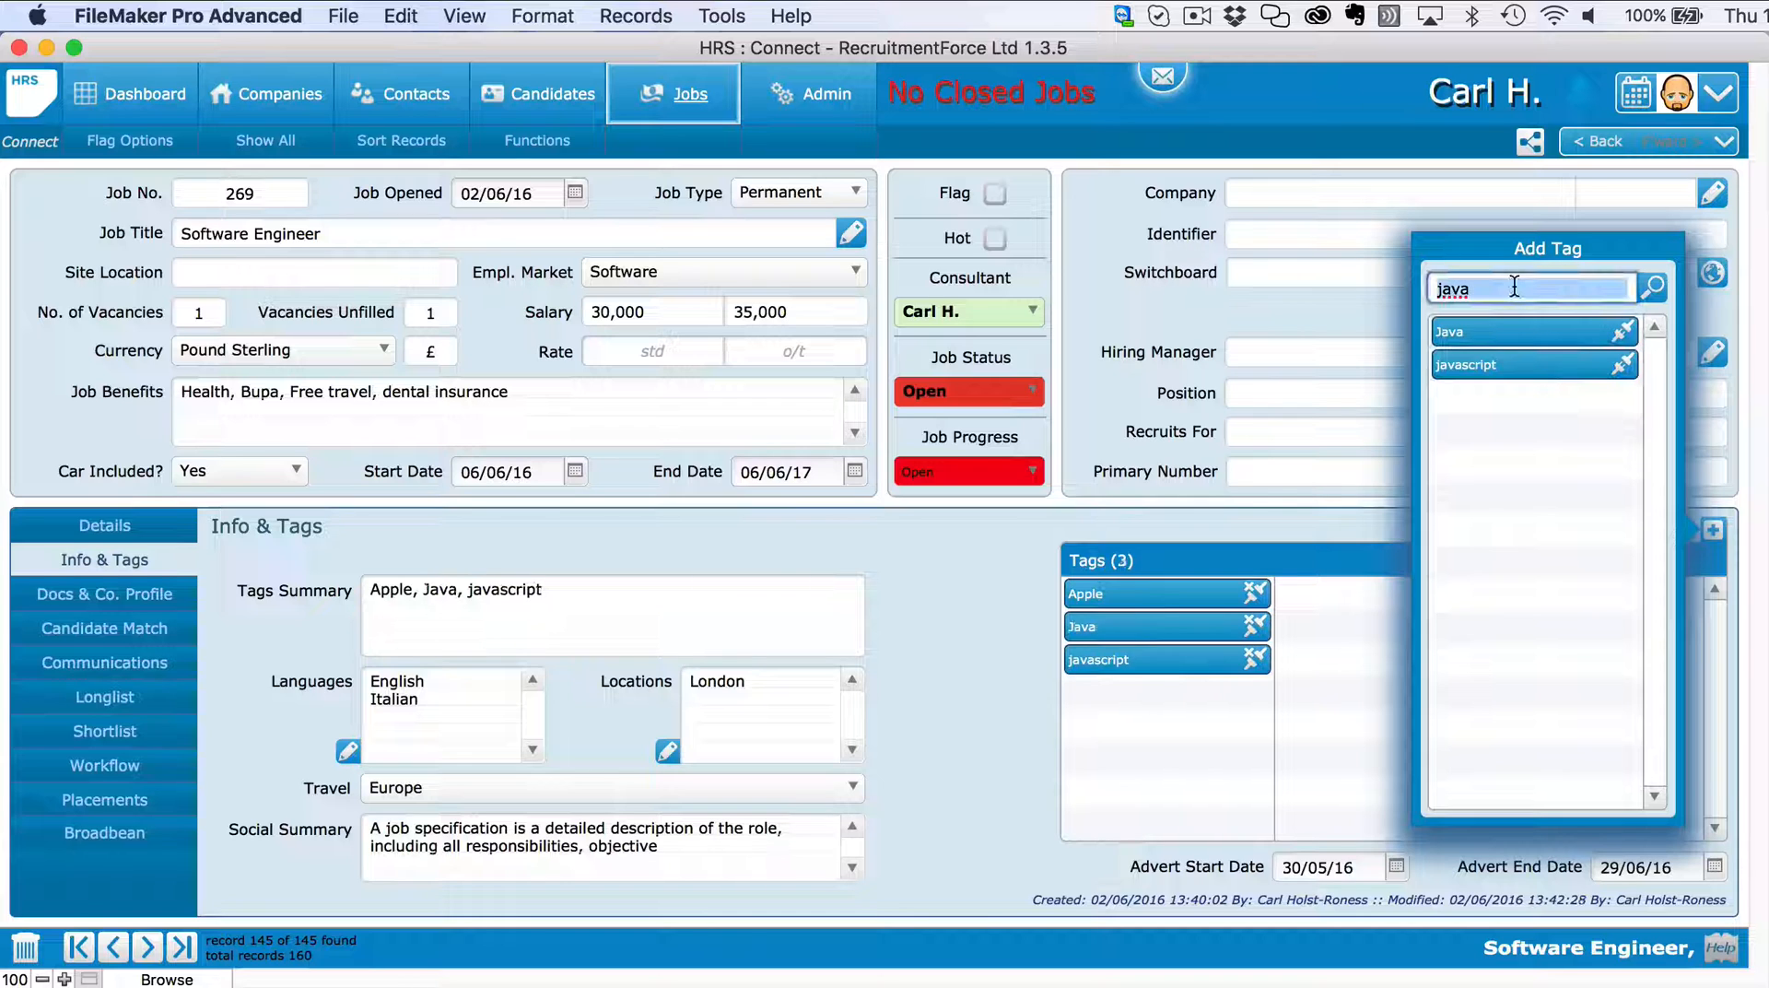
{"action": "type", "text": "oracle"}
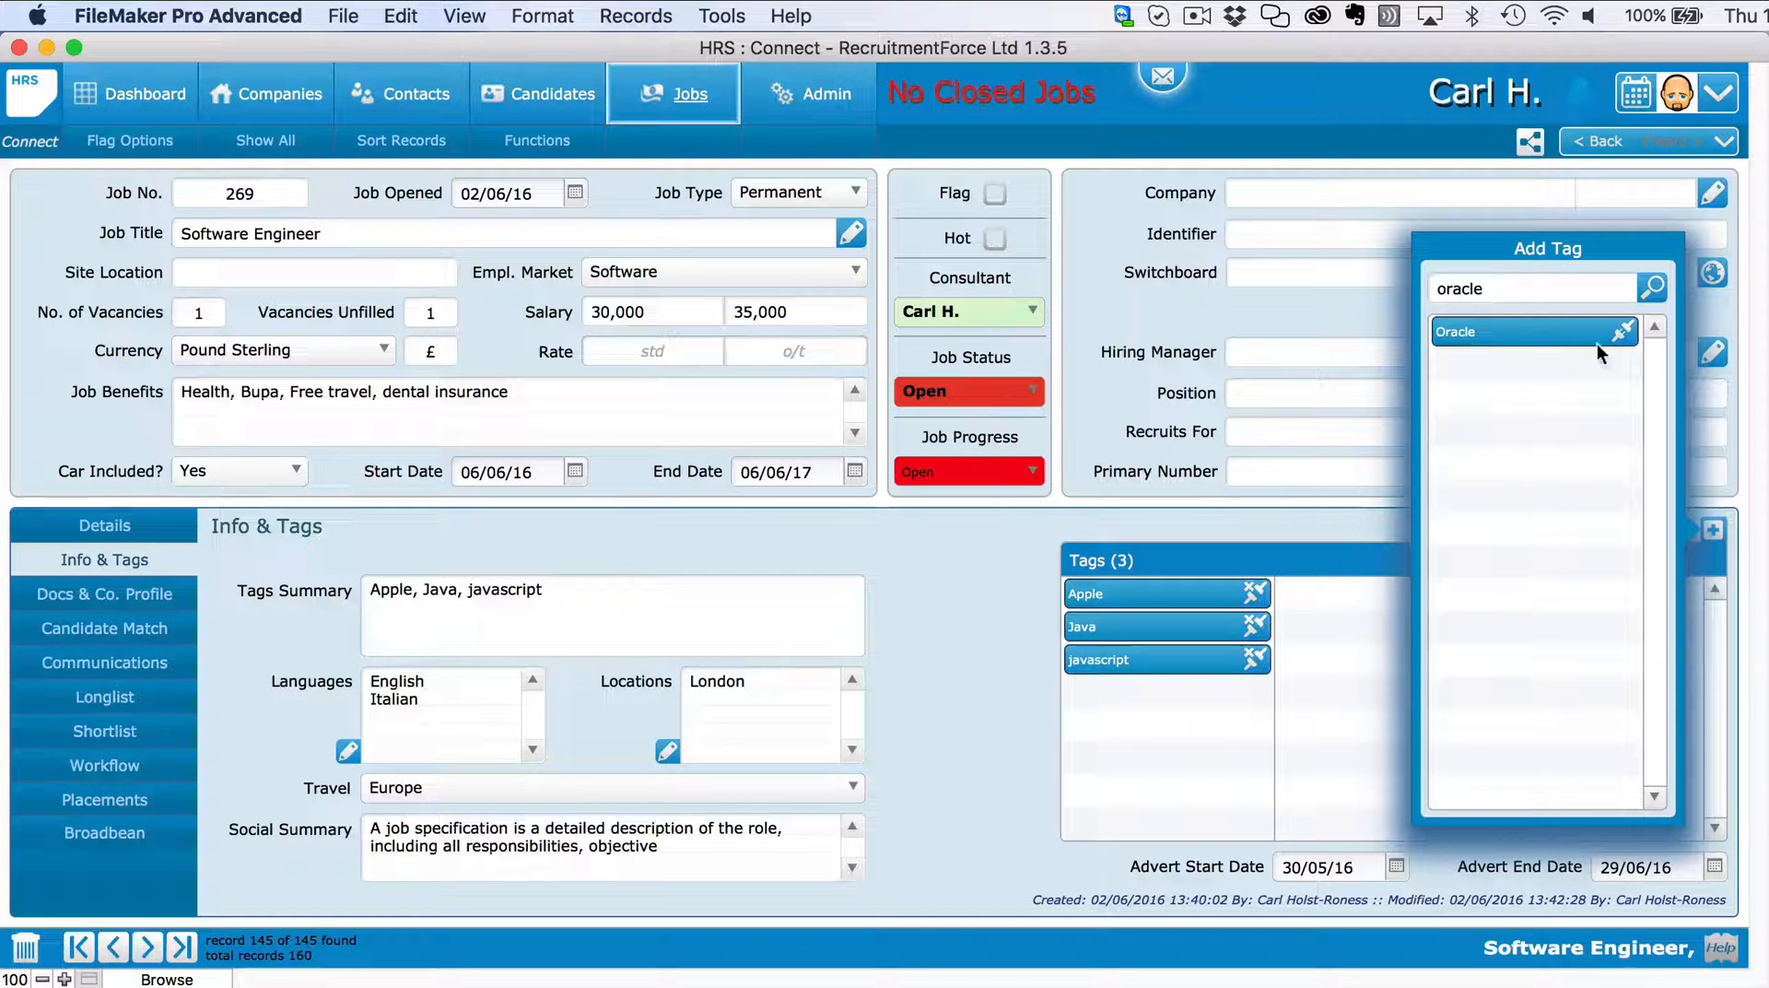
{"action": "left_click", "coordinate": [1621, 331]}
{"action": "double_click", "coordinate": [1524, 287]}
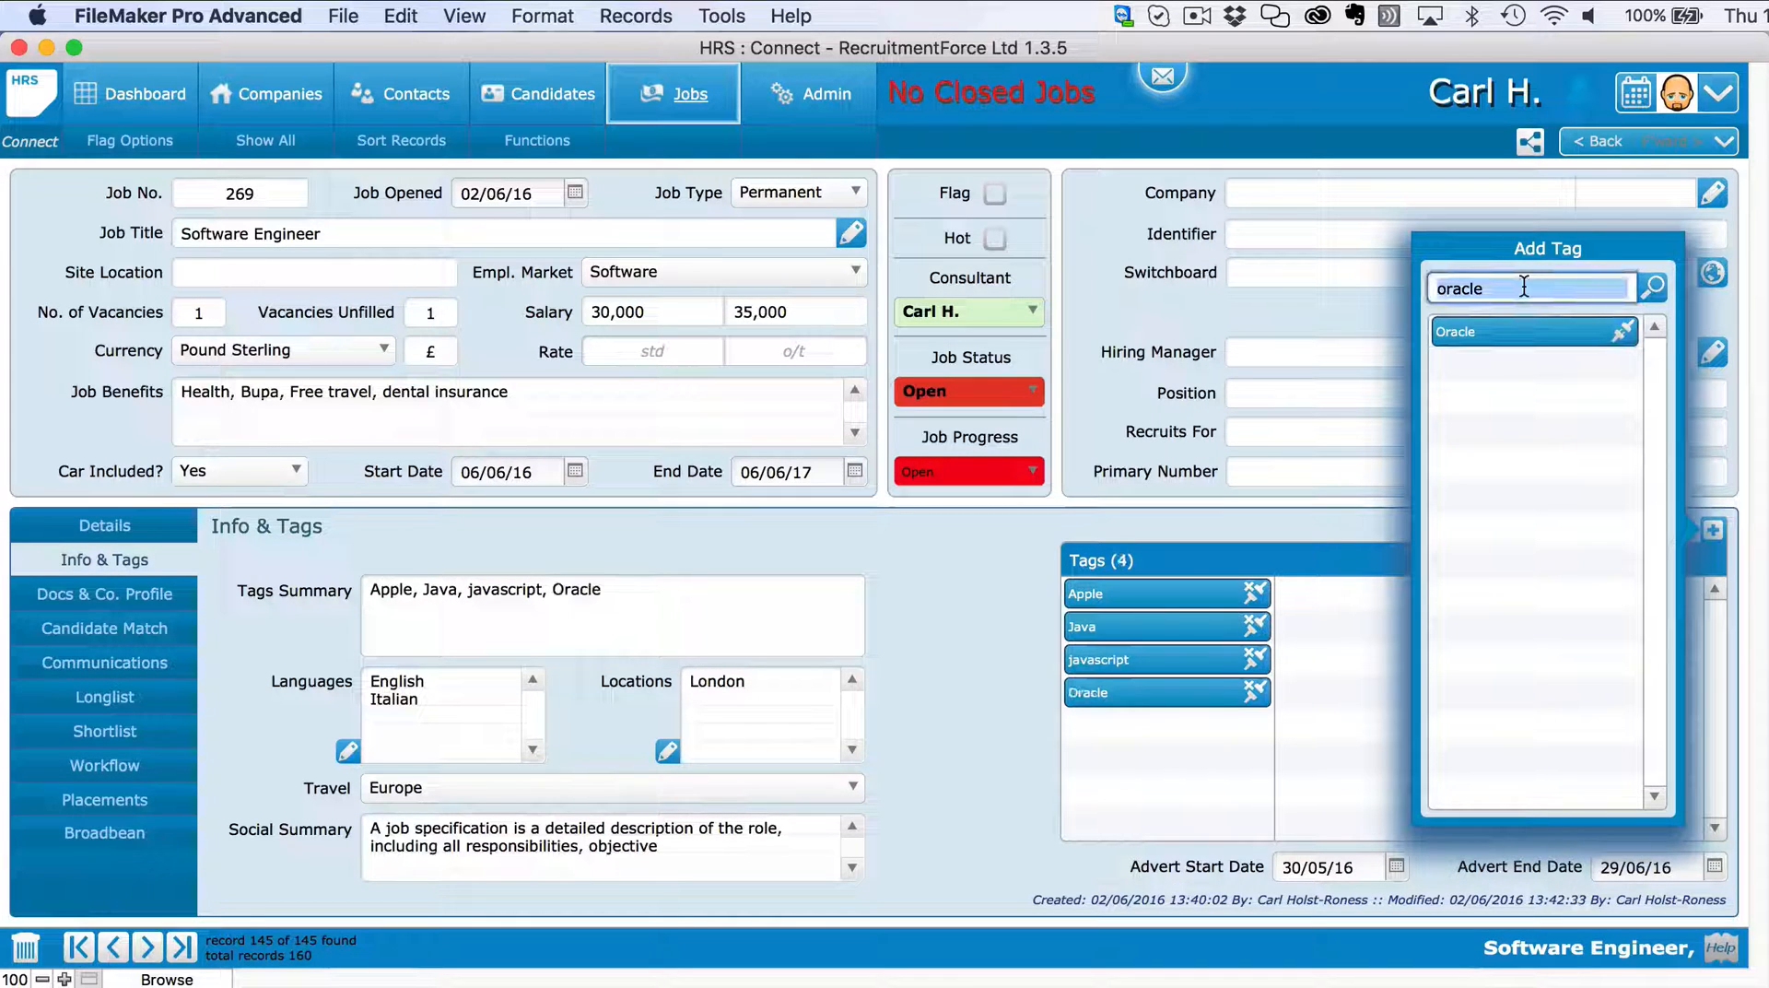
{"action": "type", "text": "mac"}
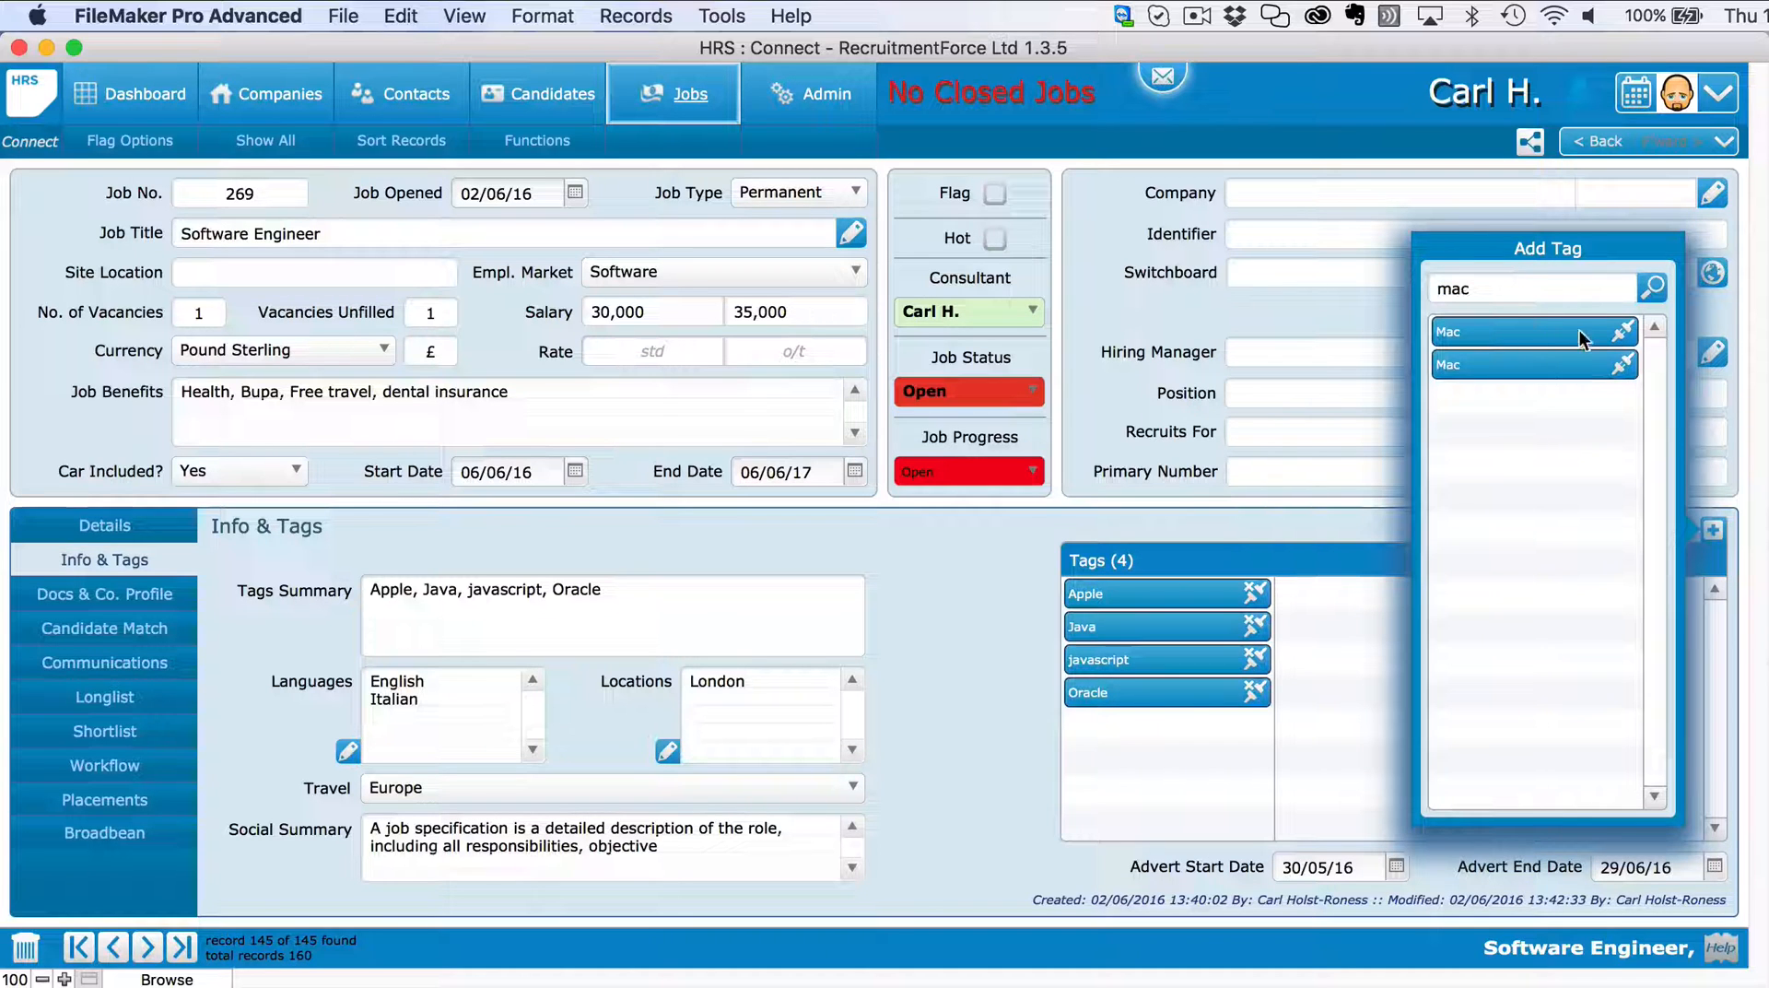
{"action": "left_click", "coordinate": [1621, 331]}
{"action": "double_click", "coordinate": [1540, 286]}
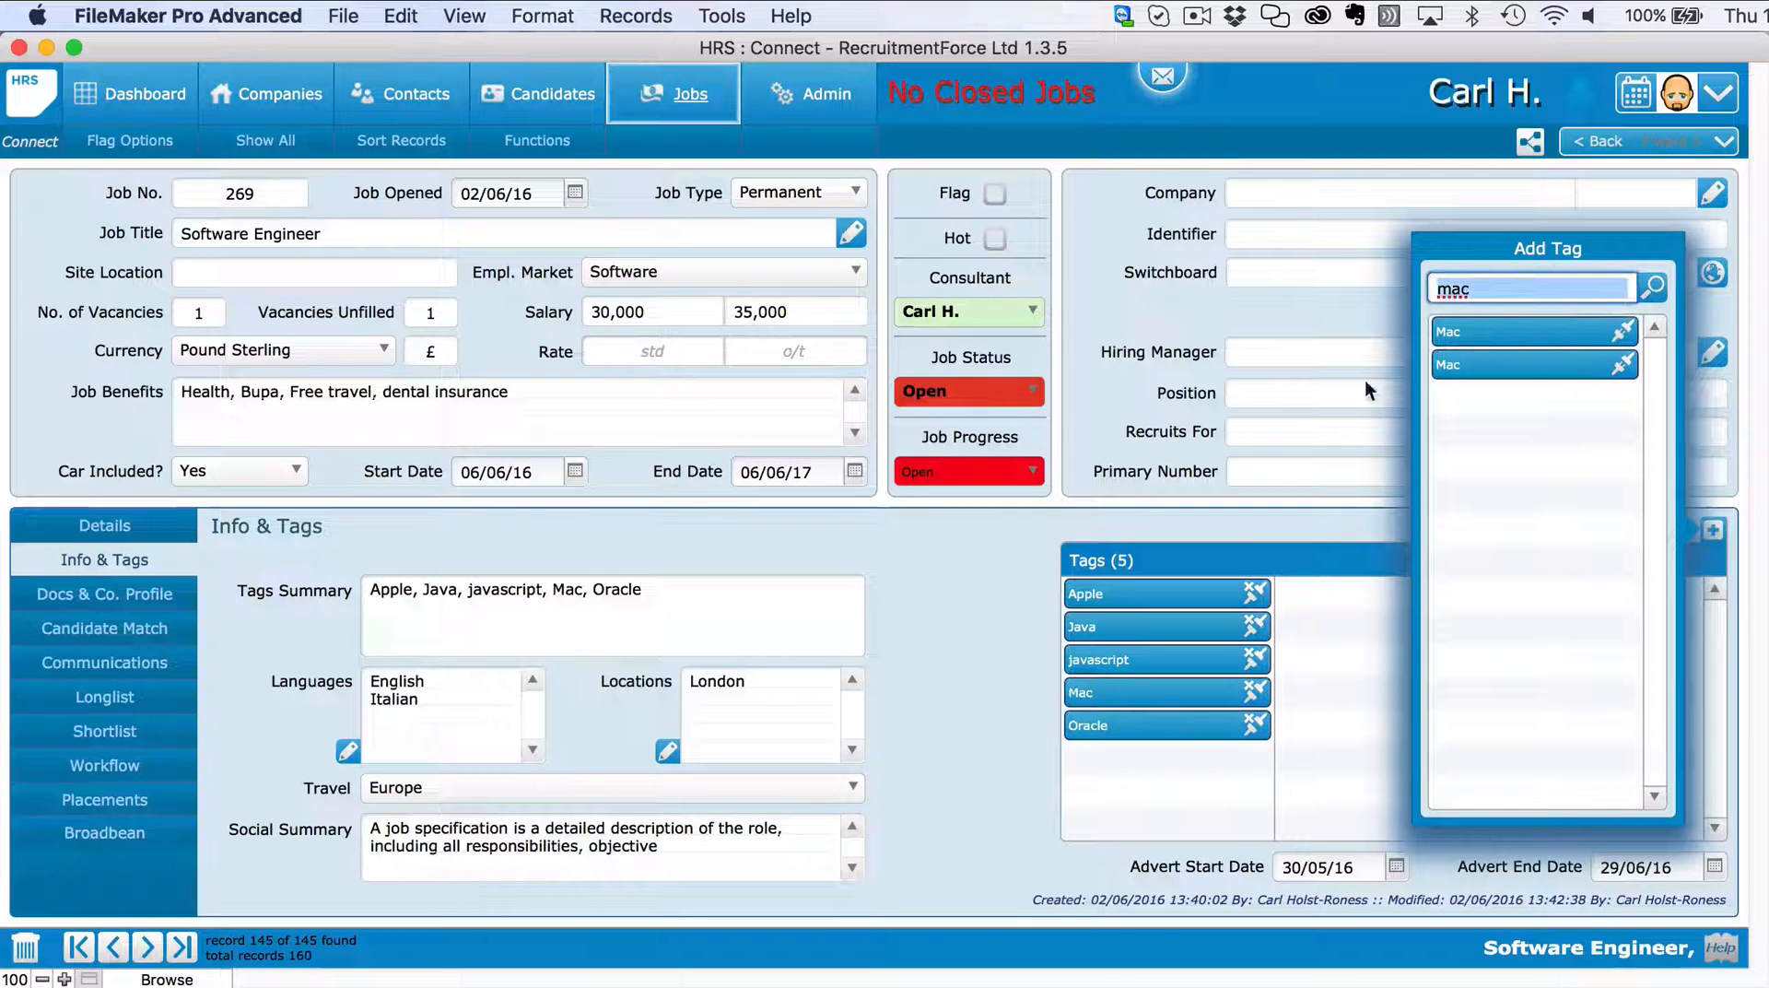
Close the tag picker, review Docs & Co. Profile and Candidate Match, then return to Details.
{"action": "left_click", "coordinate": [1218, 518]}
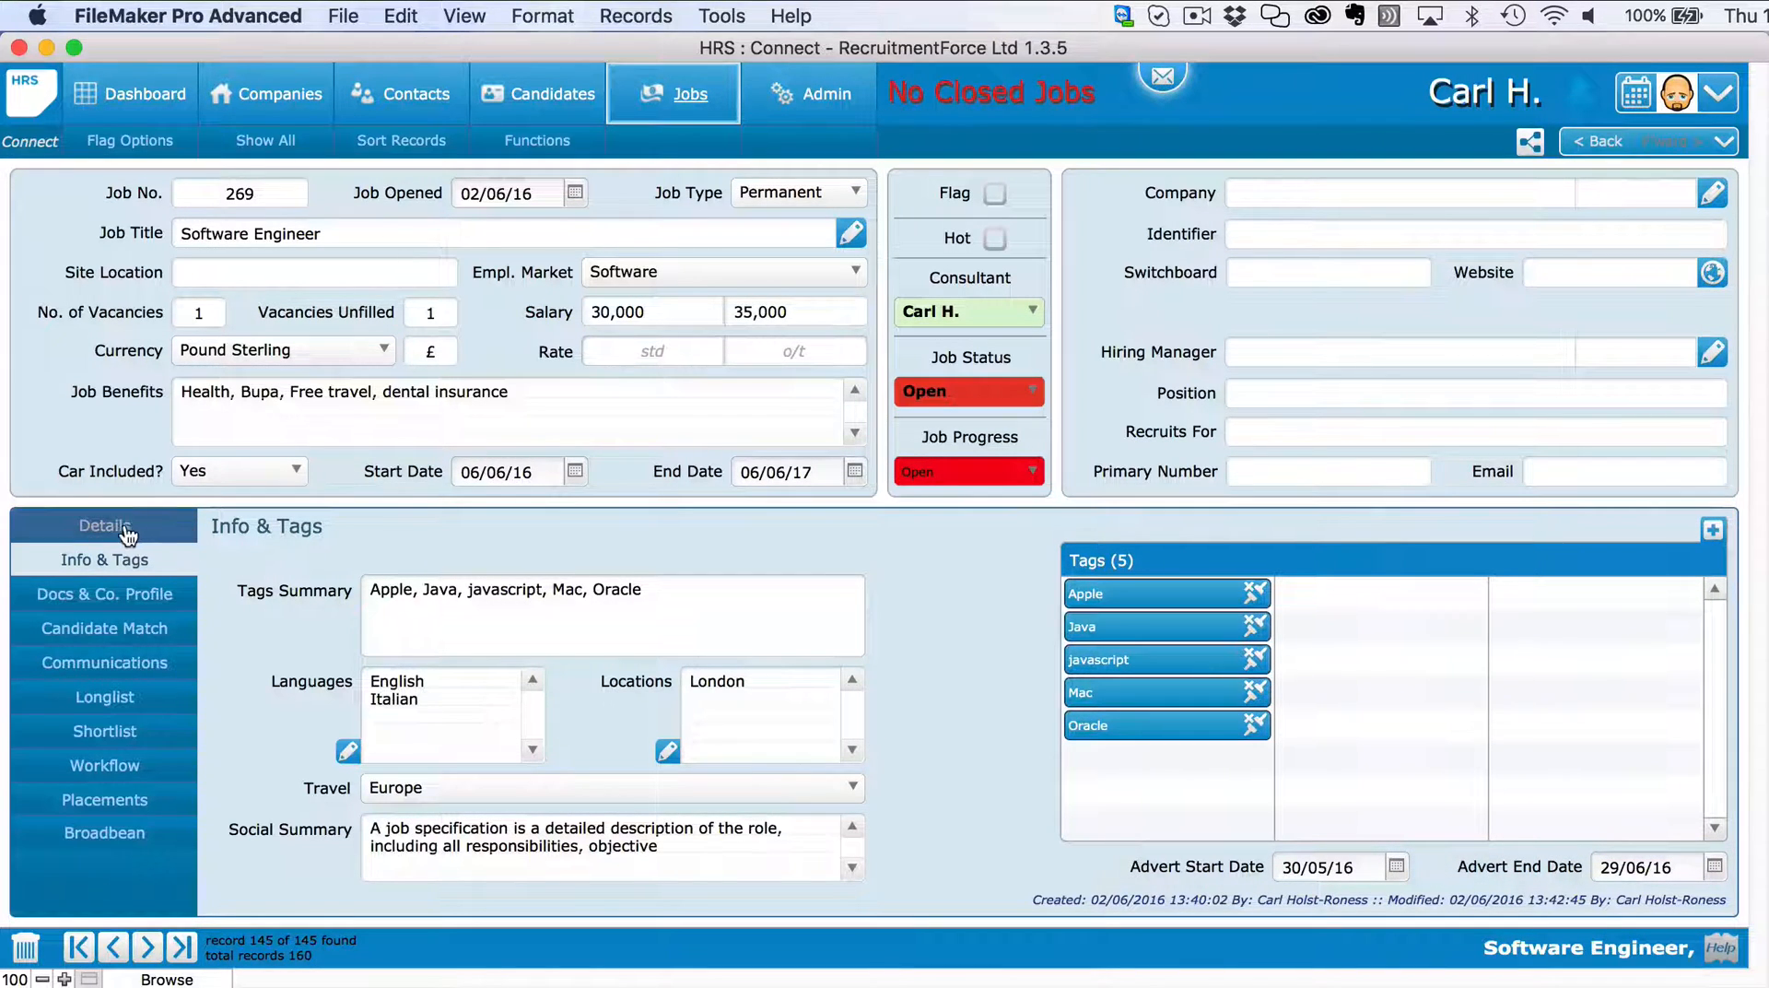
{"action": "left_click", "coordinate": [114, 594]}
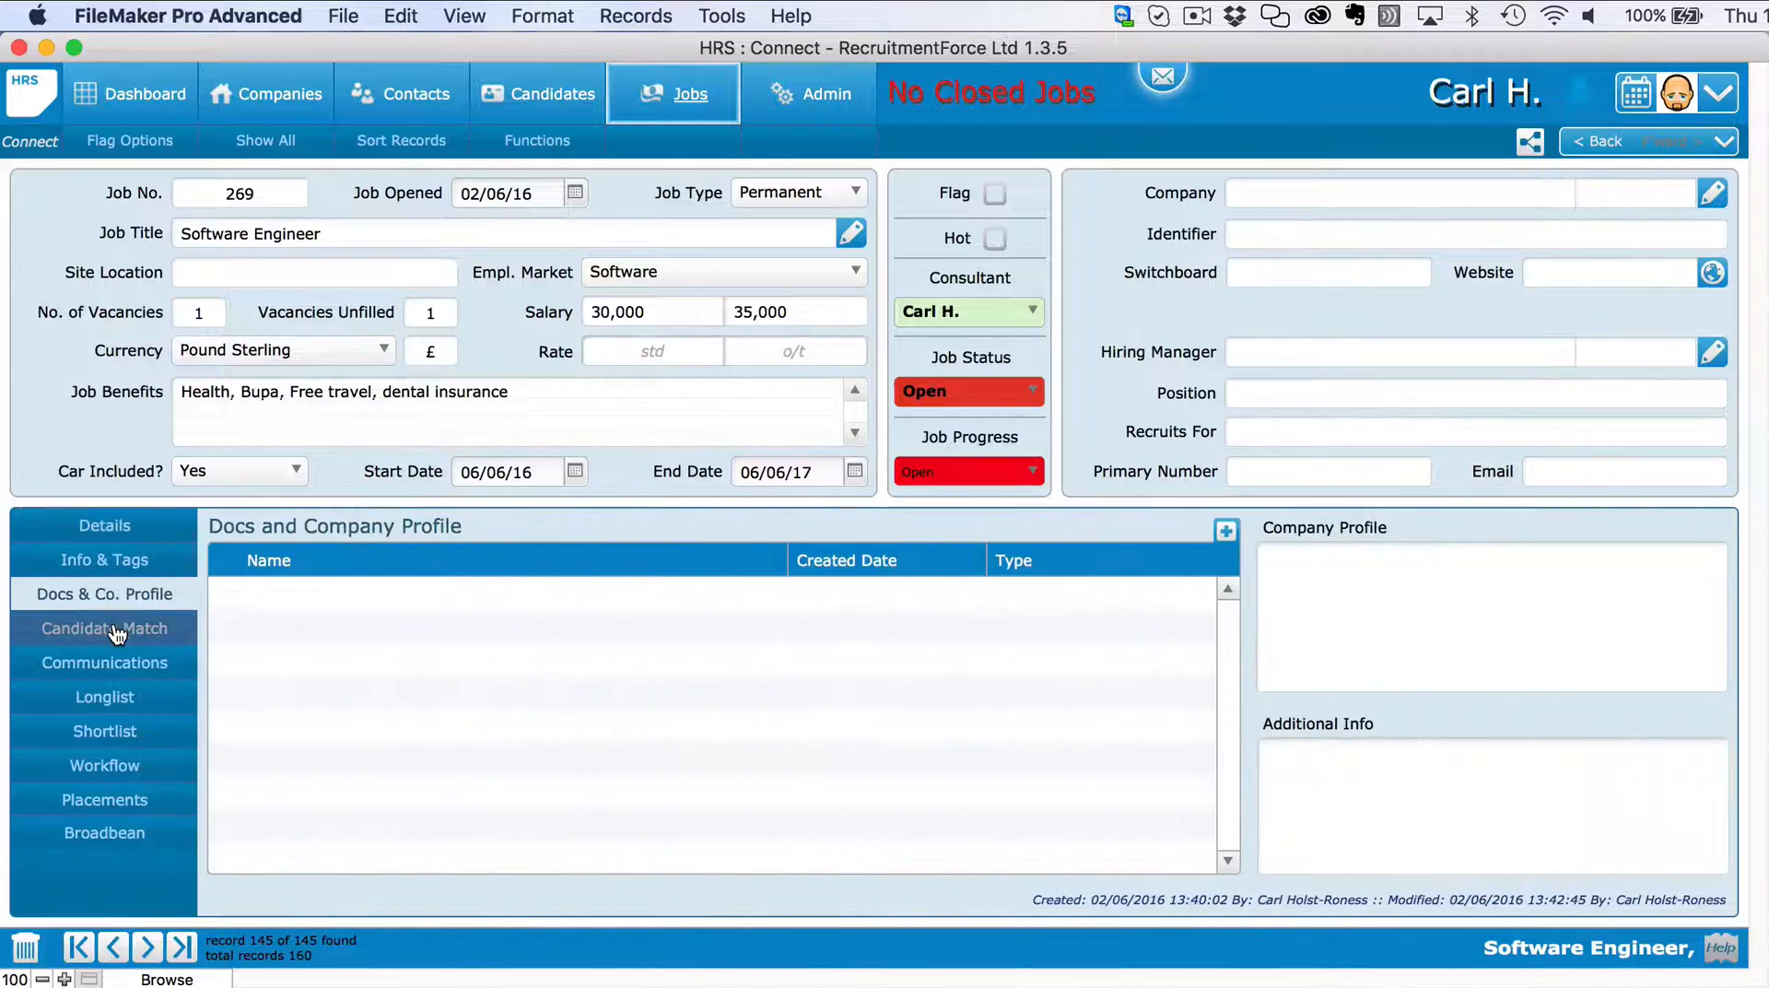
{"action": "left_click", "coordinate": [116, 632]}
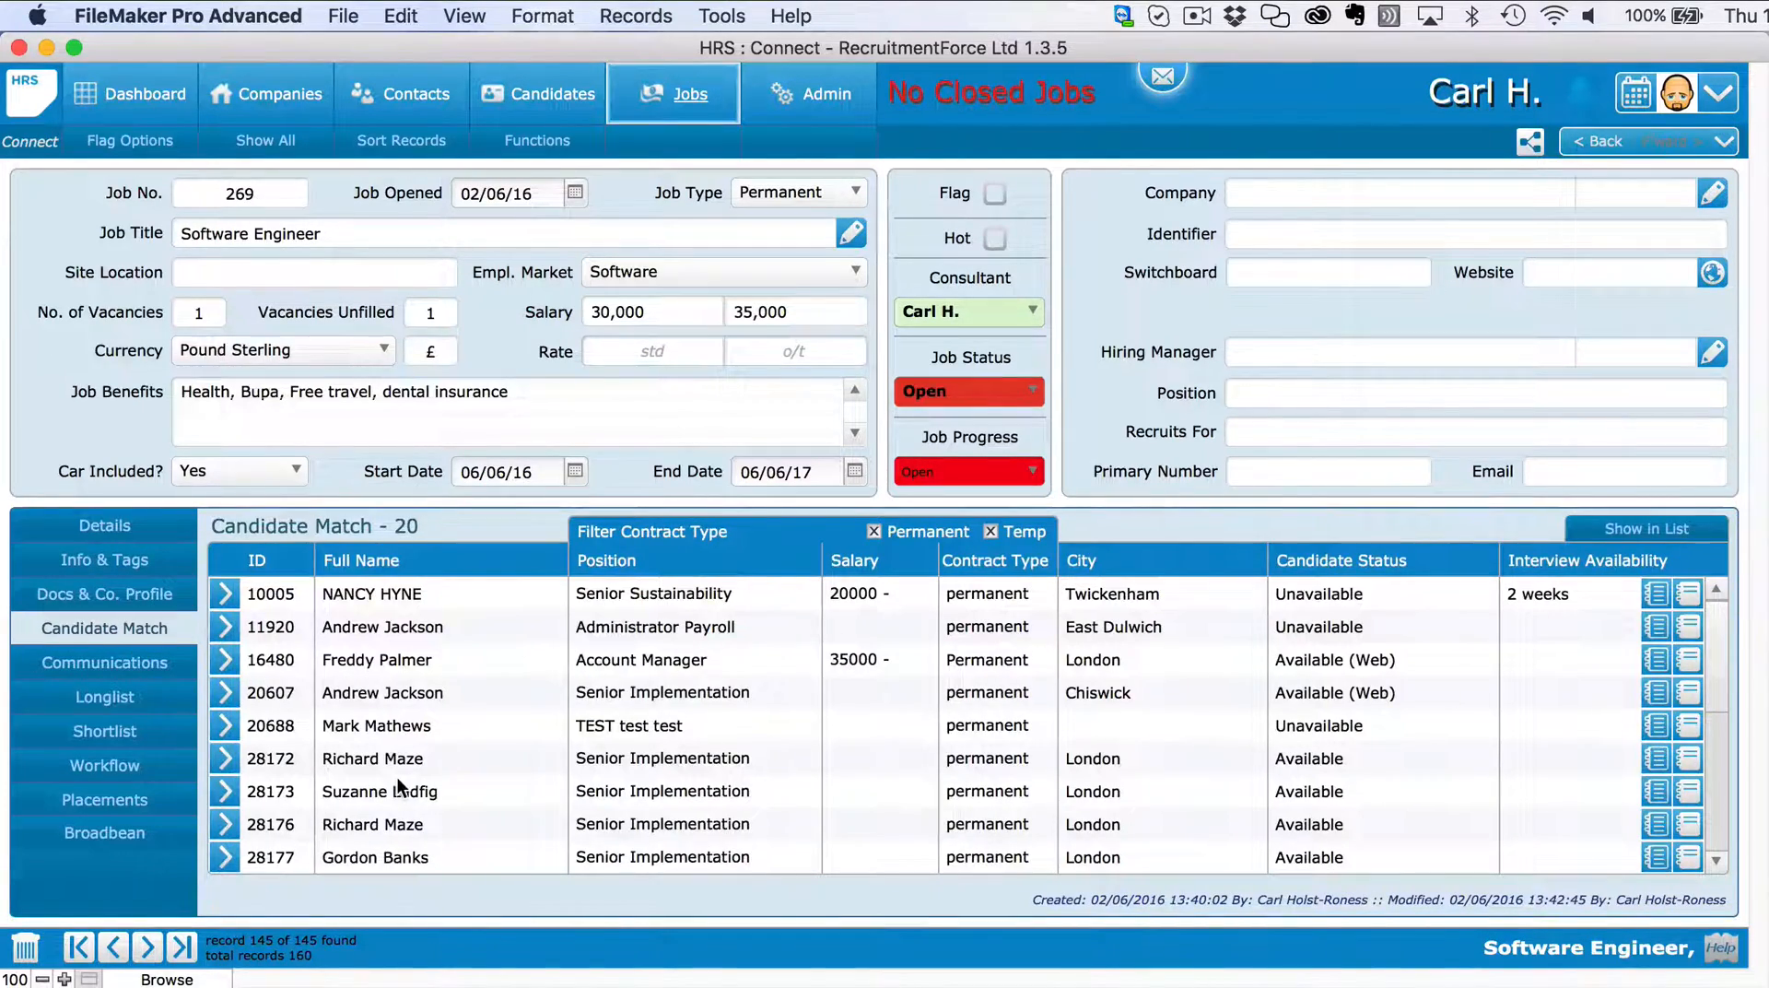
{"action": "scroll", "coordinate": [396, 776], "scroll_direction": "down", "scroll_amount": 4}
{"action": "scroll", "coordinate": [396, 777], "scroll_direction": "up", "scroll_amount": 4}
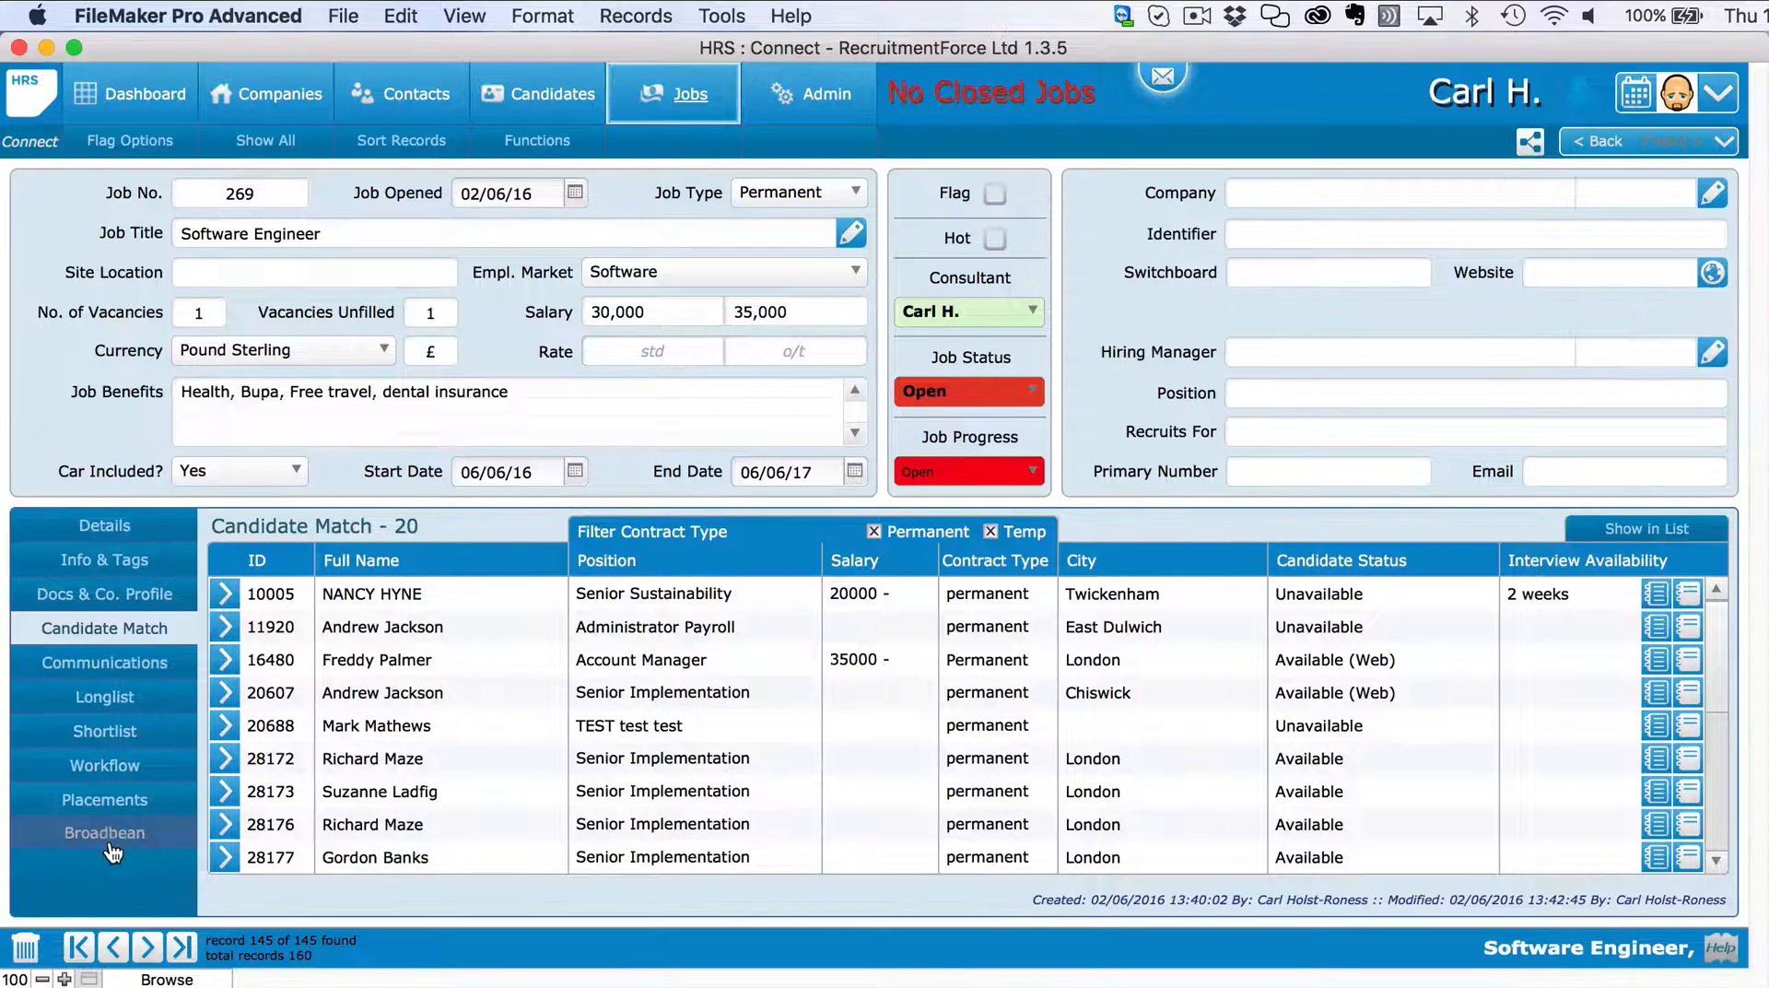
{"action": "left_click", "coordinate": [102, 524]}
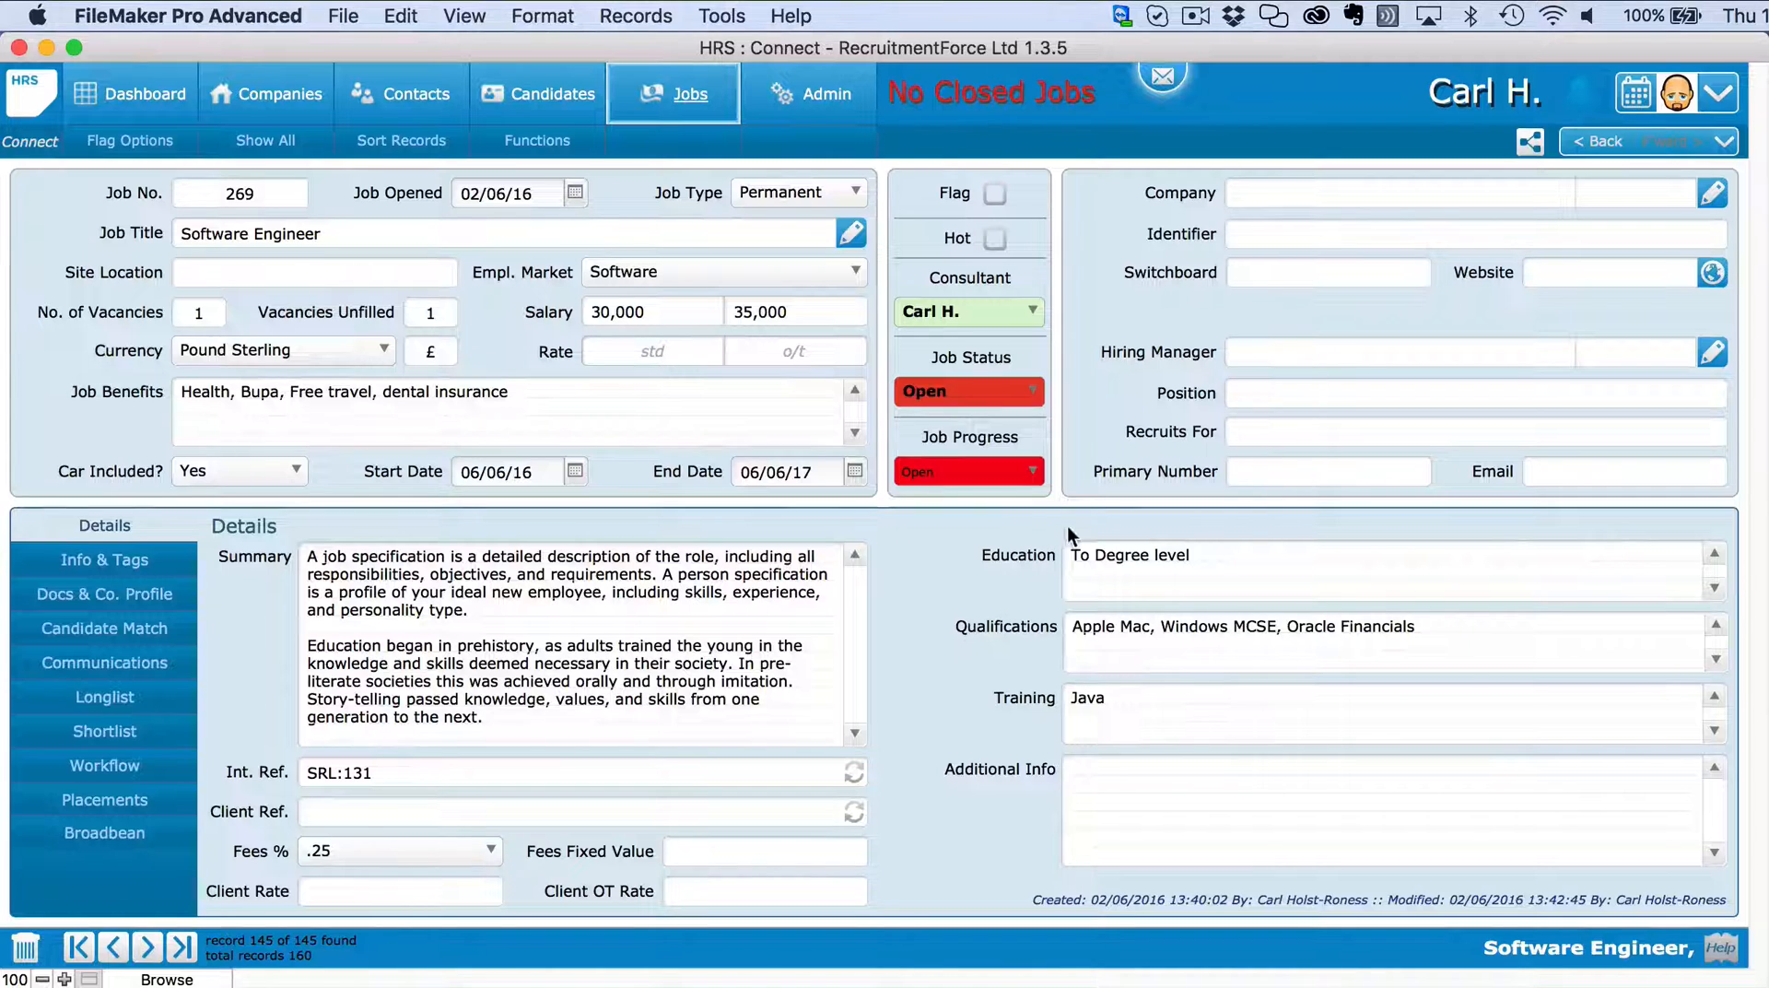
Link job 269 to RecruitmentForce Ltd, make its CTO hiring manager, and set fee to .25.
{"action": "left_click", "coordinate": [1710, 194]}
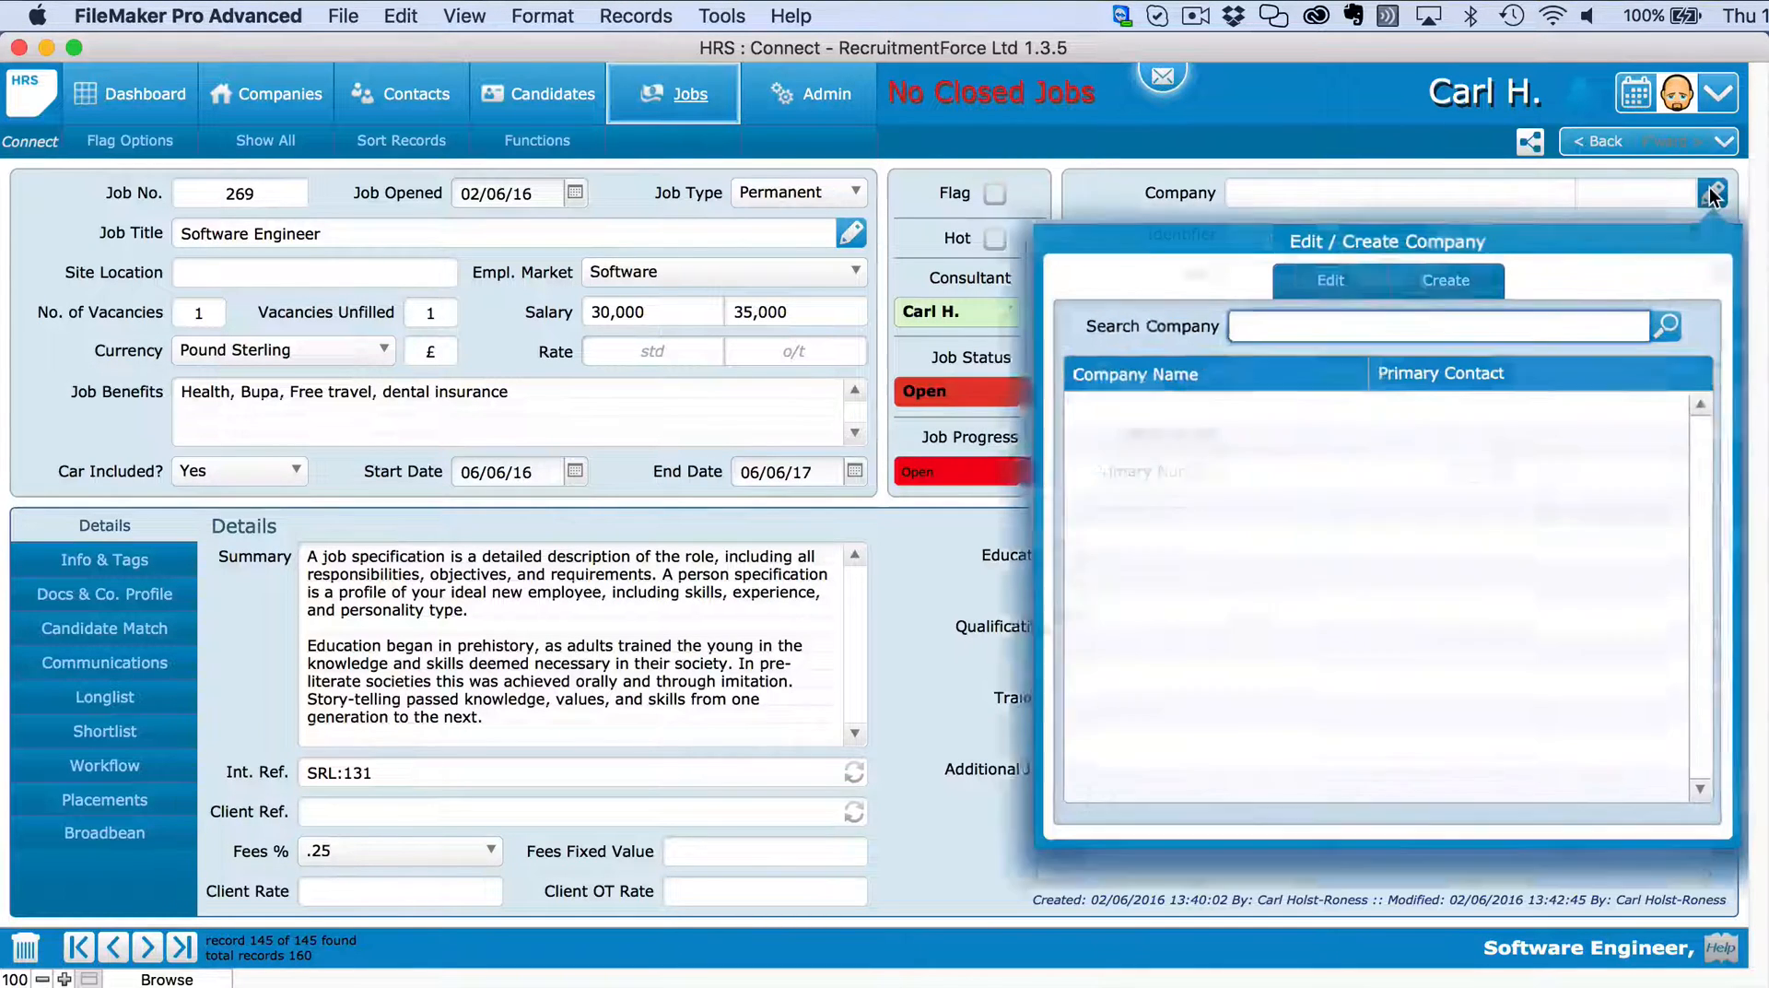
{"action": "type", "text": "recr"}
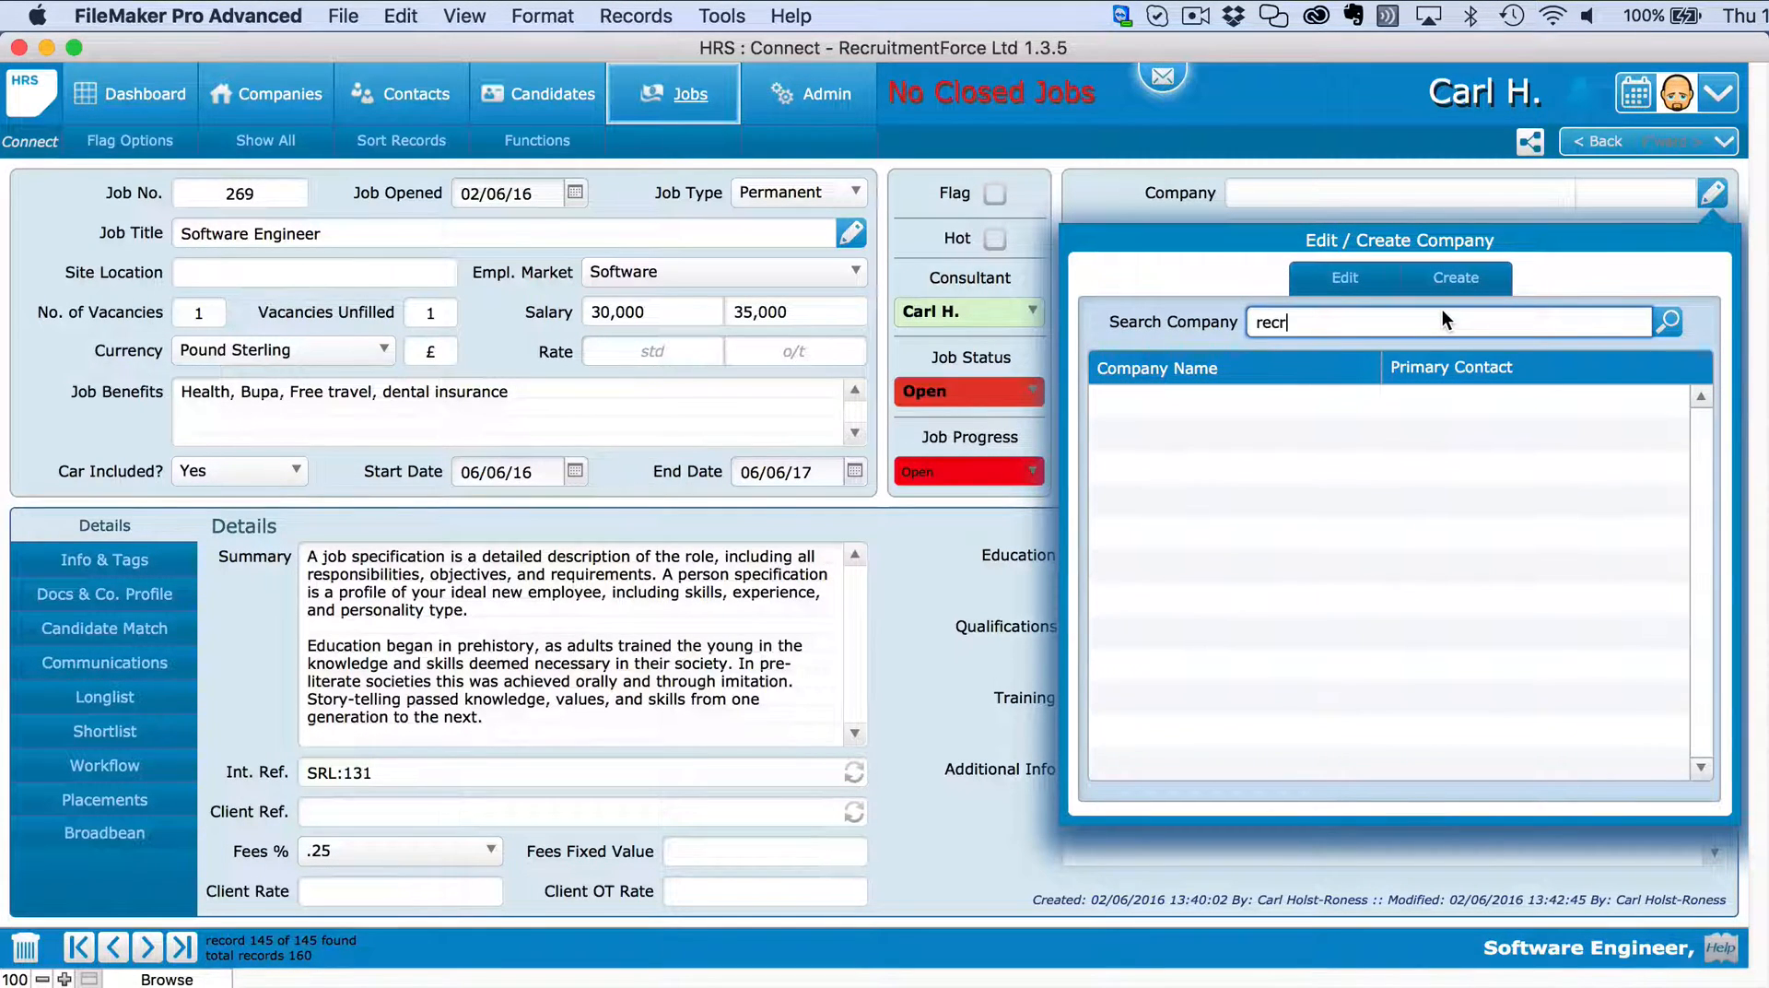
{"action": "key", "text": "Return"}
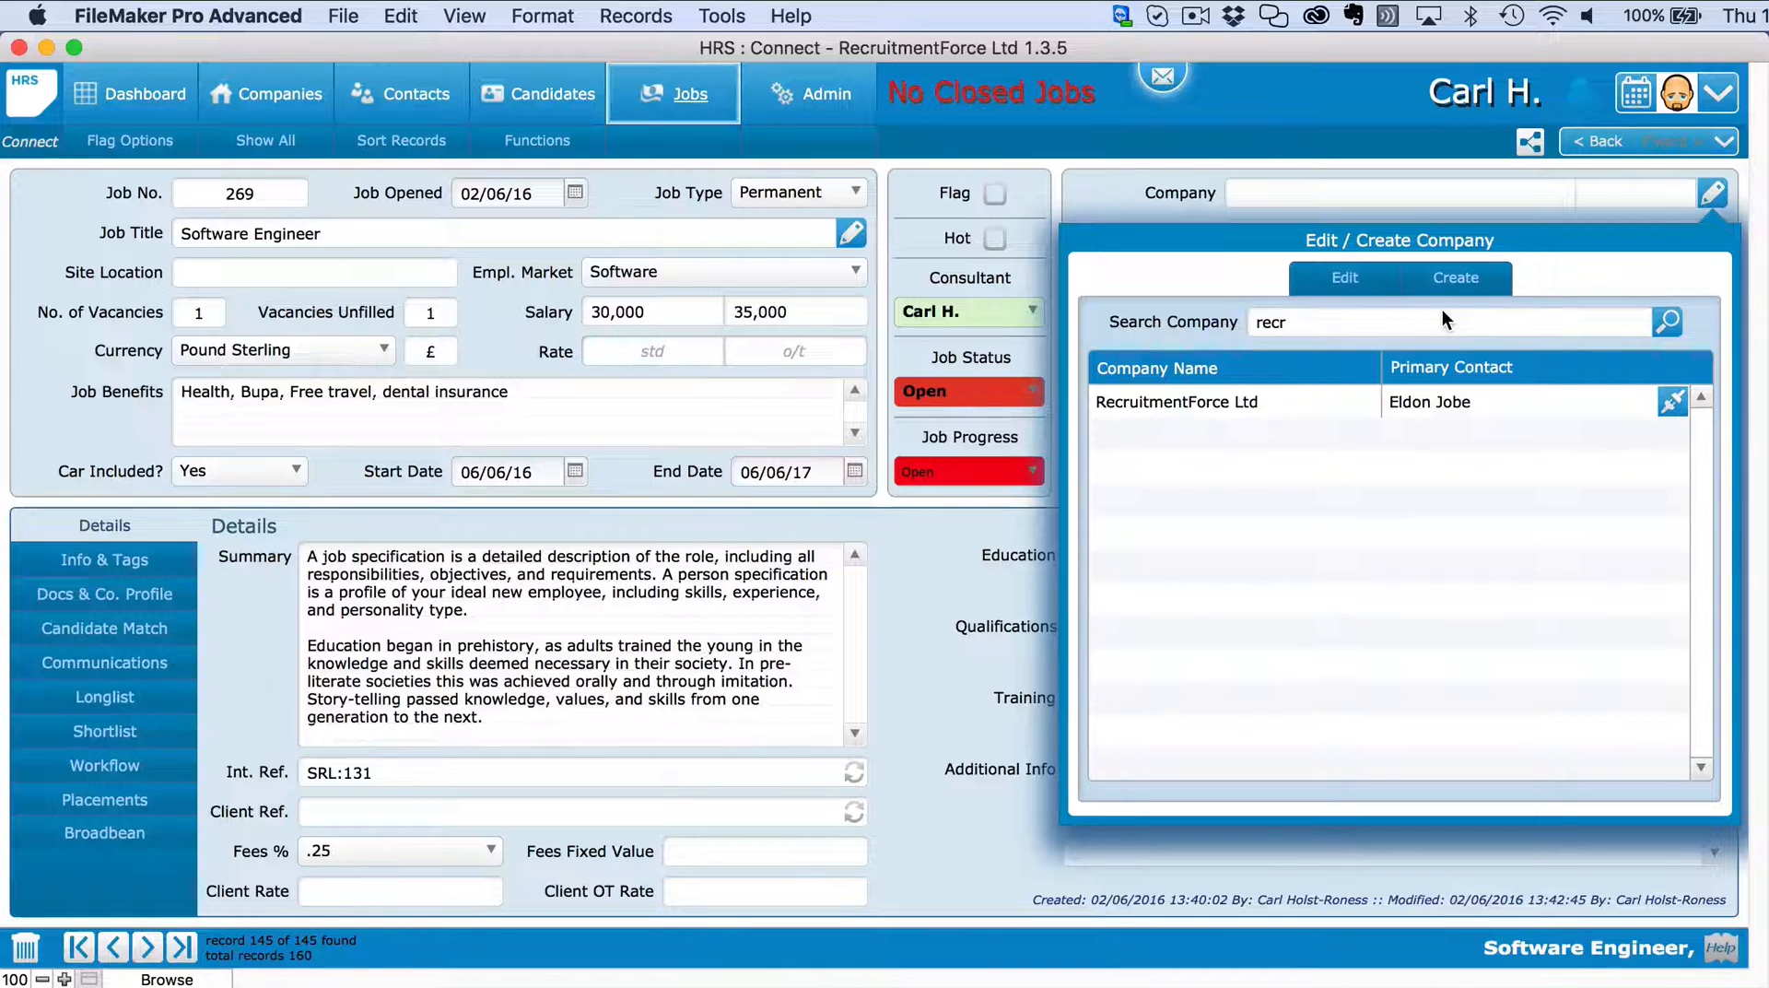
{"action": "left_click", "coordinate": [1669, 400]}
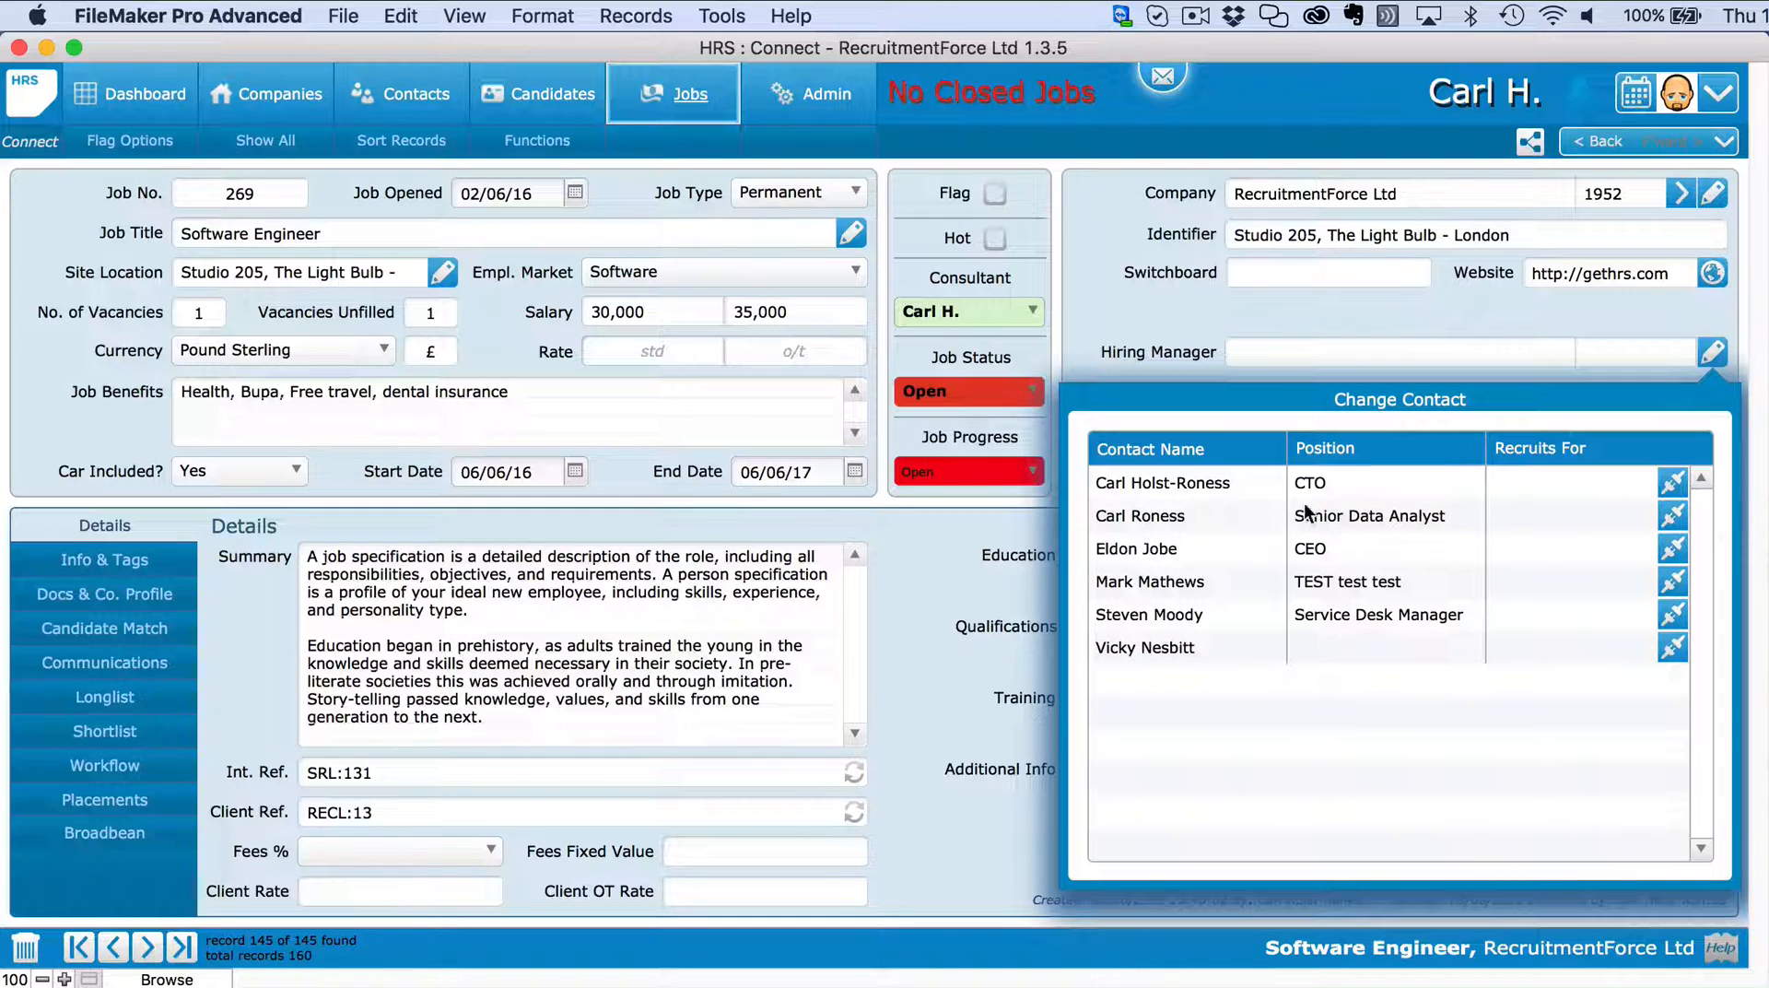
{"action": "left_click", "coordinate": [1672, 483]}
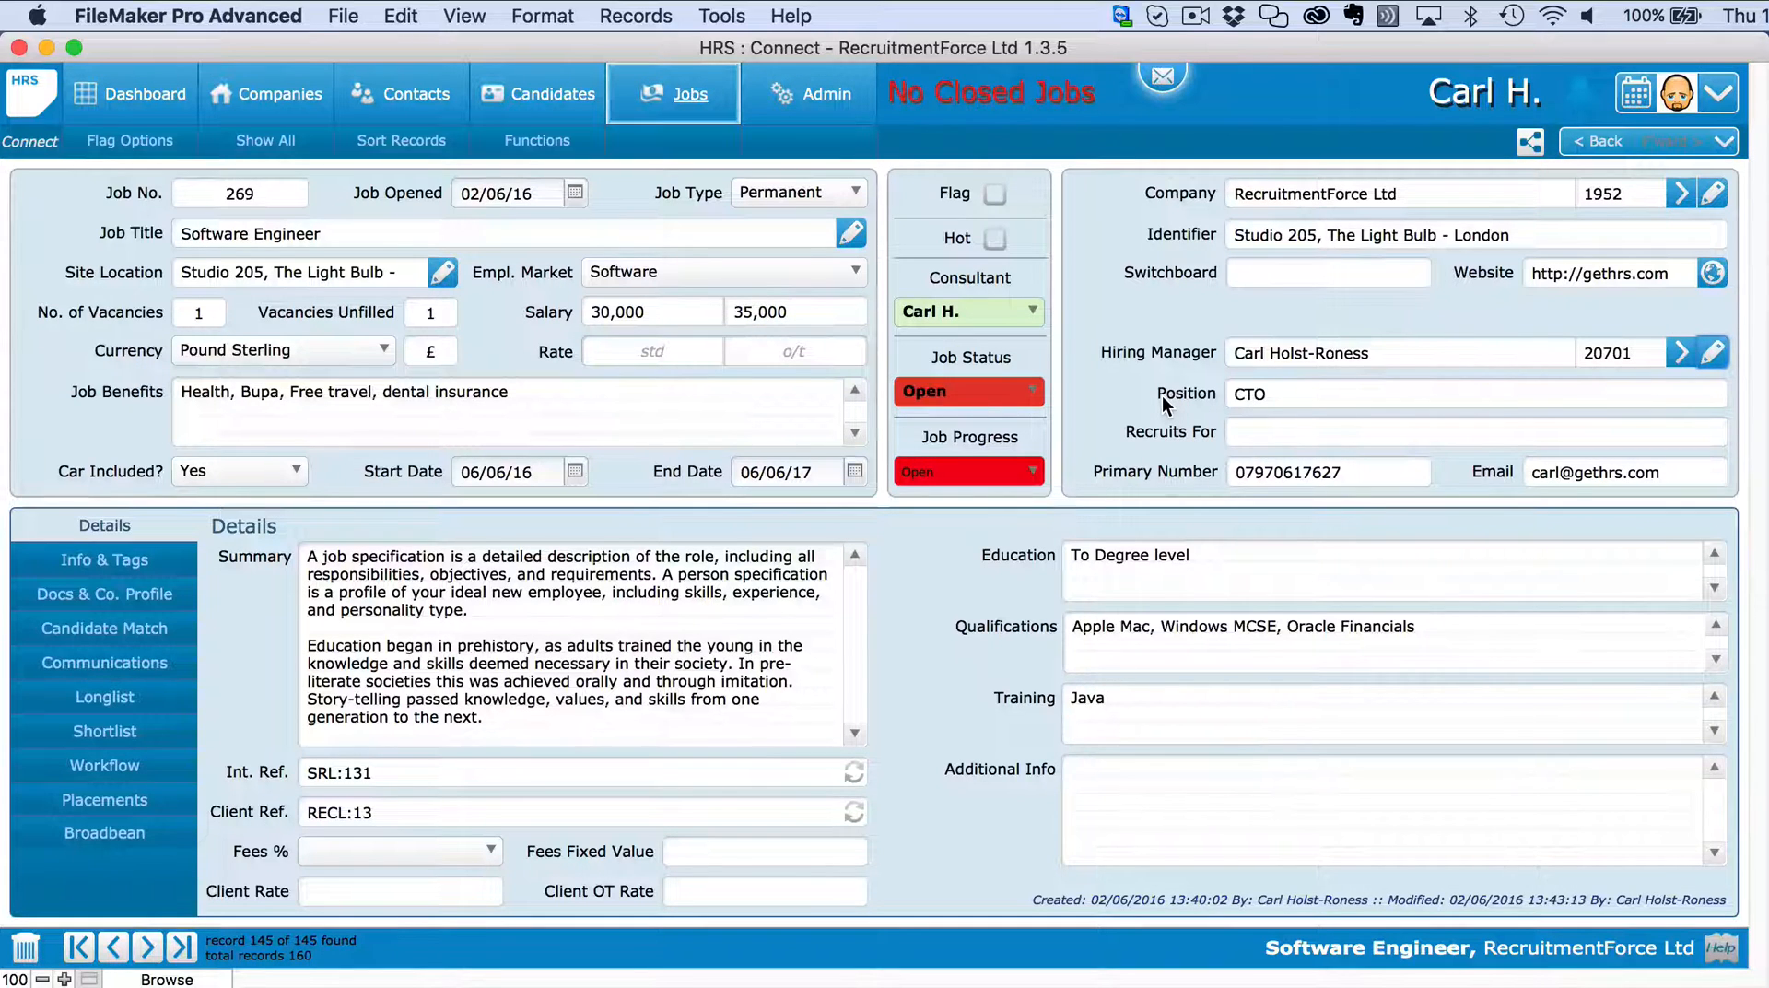
{"action": "left_click", "coordinate": [420, 850]}
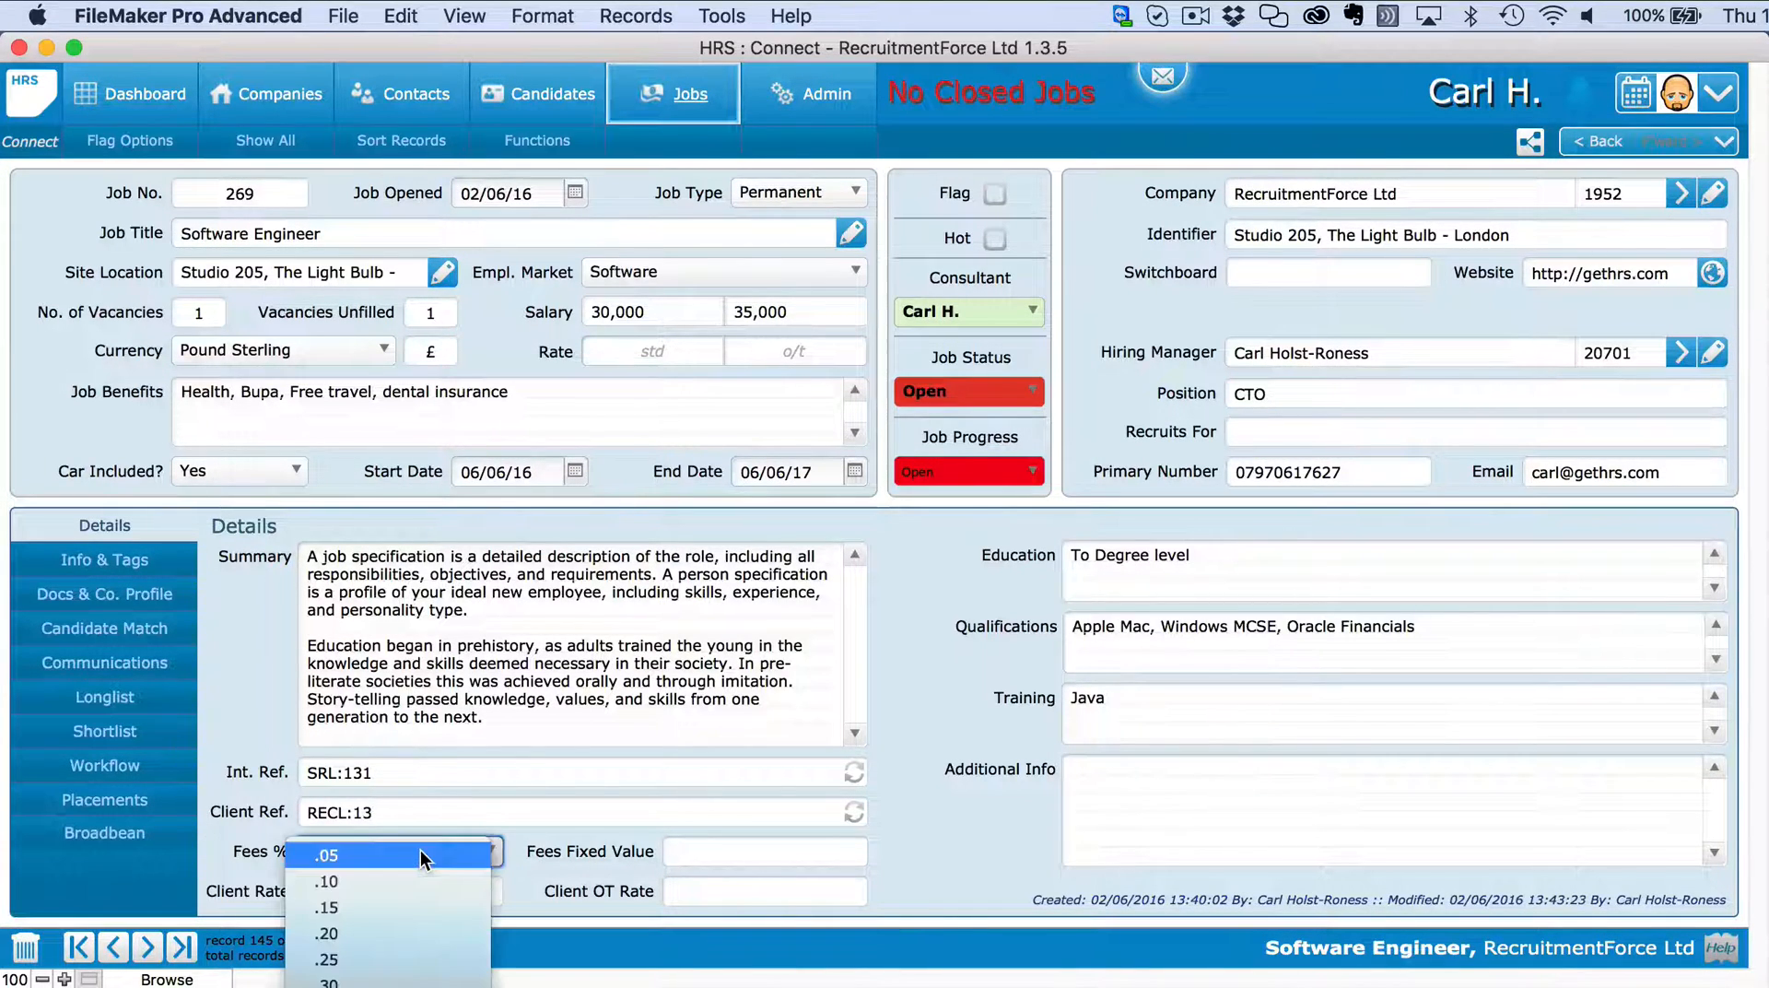
{"action": "left_click", "coordinate": [411, 960]}
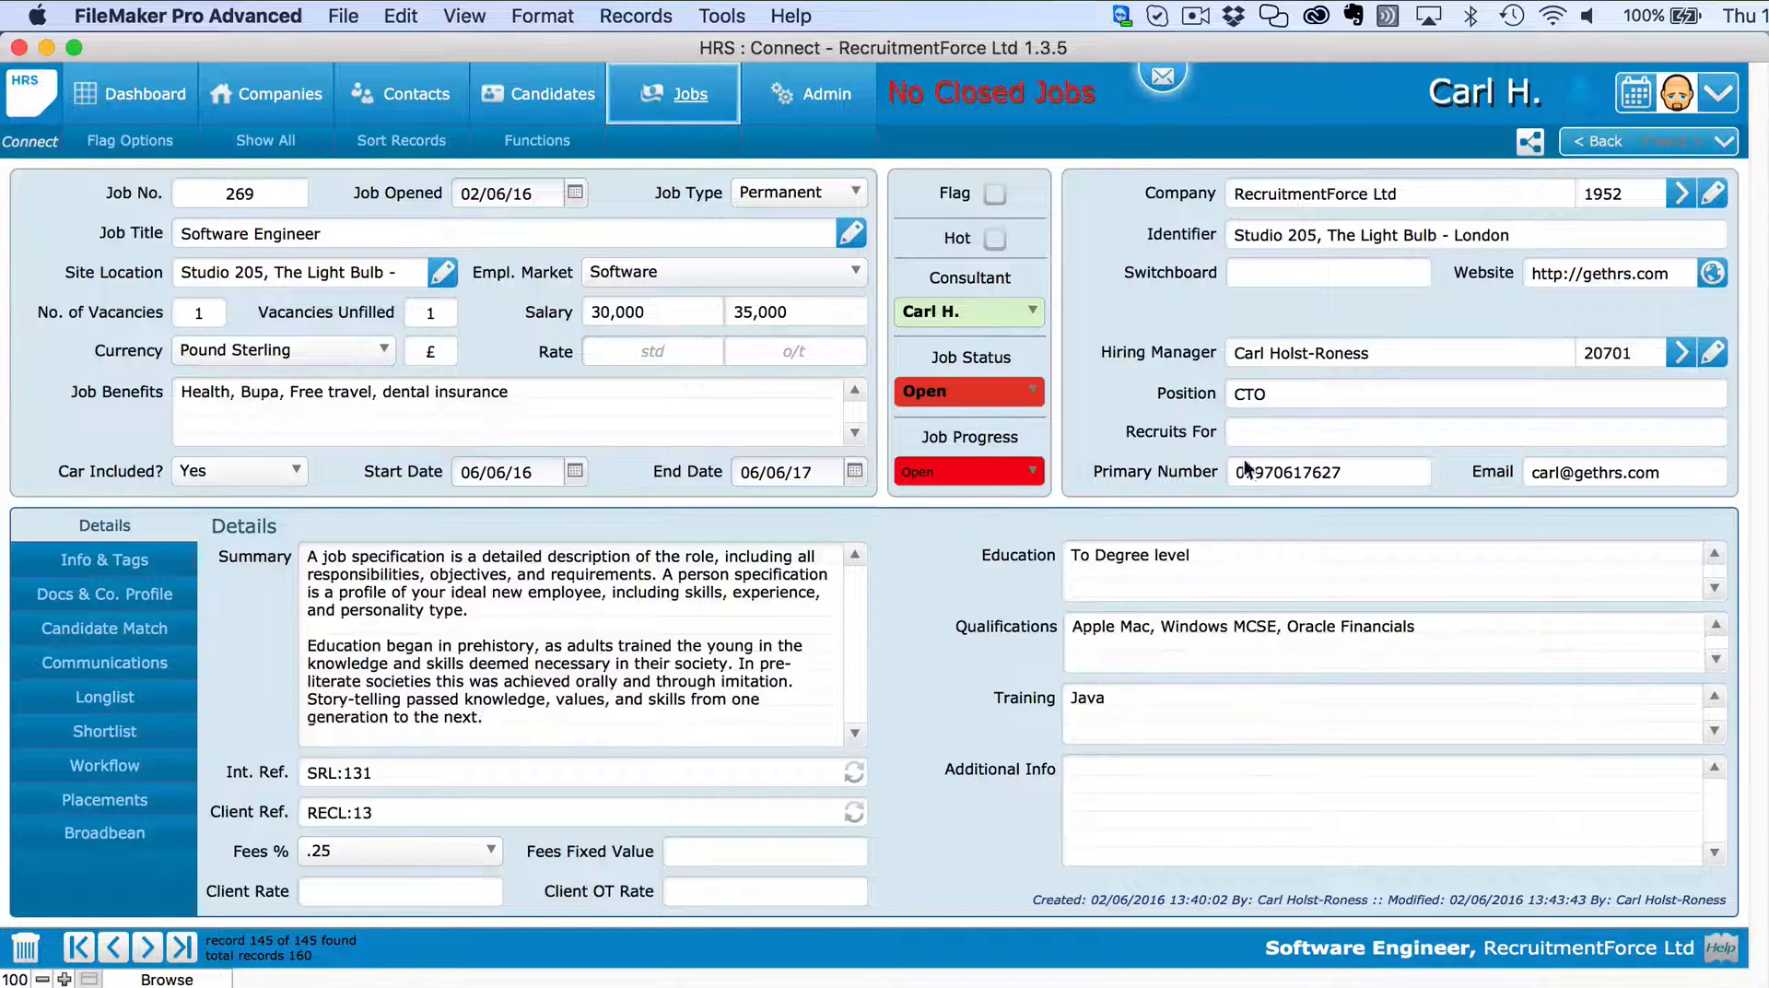
Post job 269 to the job board and select its Other Platforms sharing link.
{"action": "left_click", "coordinate": [1528, 136]}
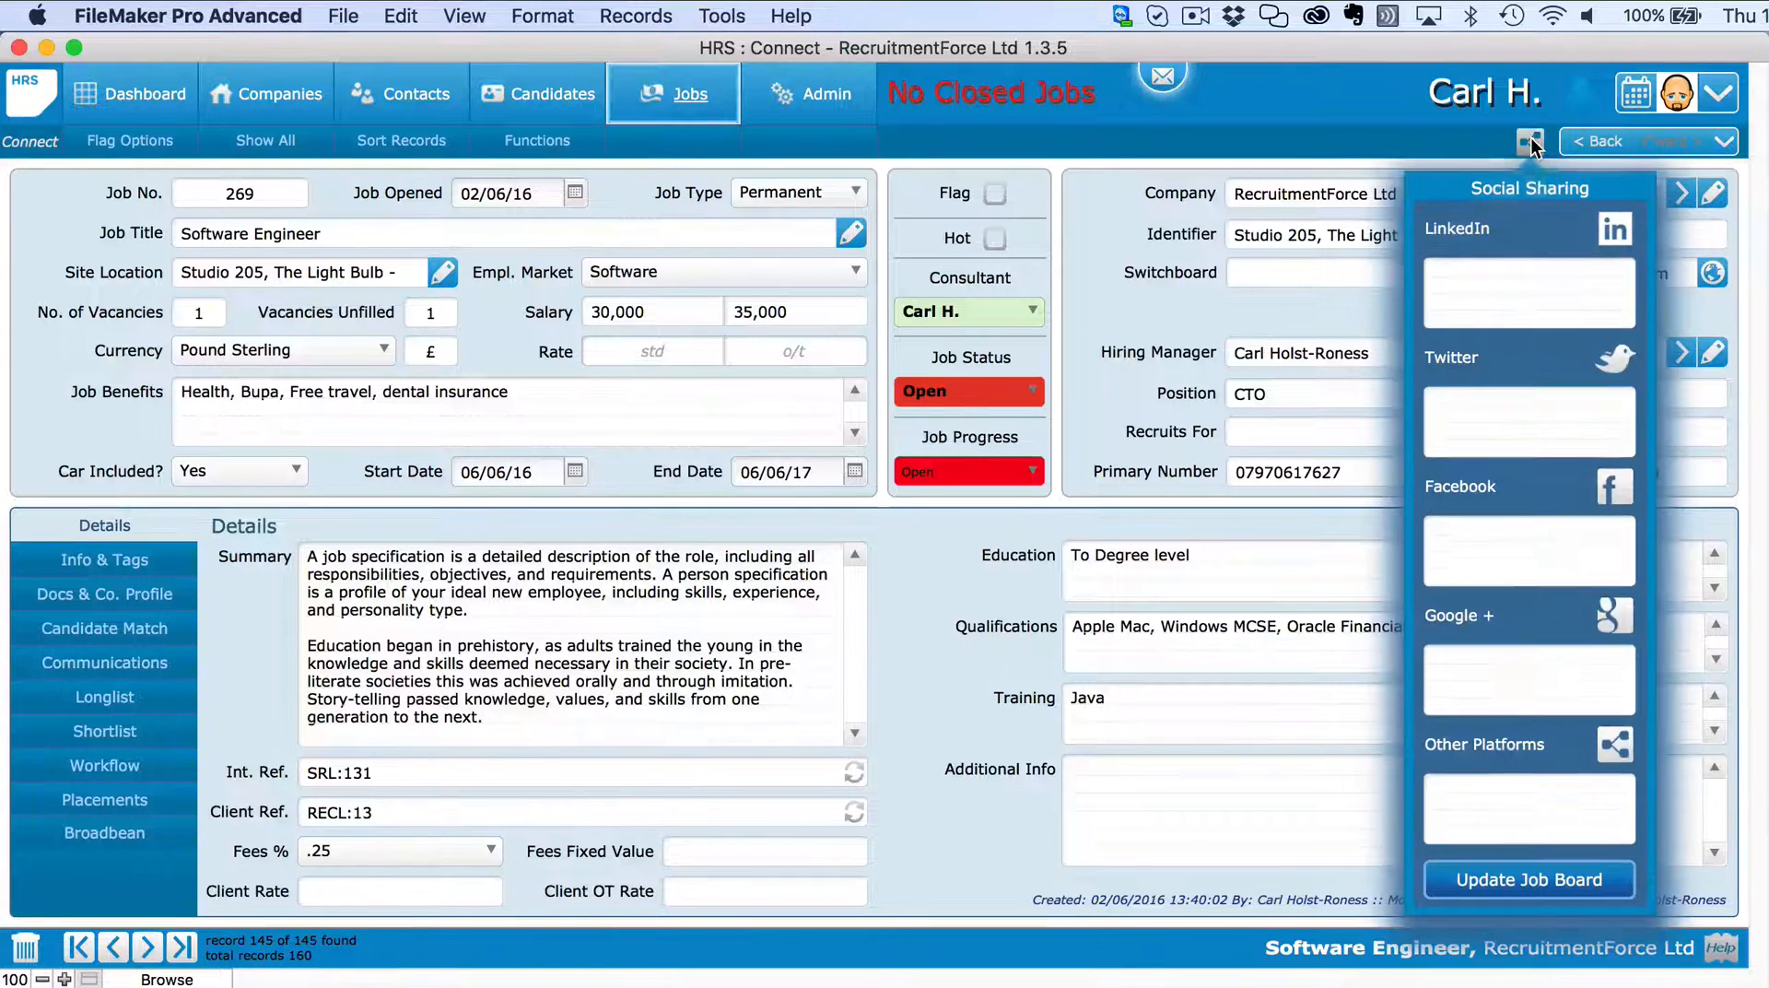
{"action": "left_click", "coordinate": [1532, 878]}
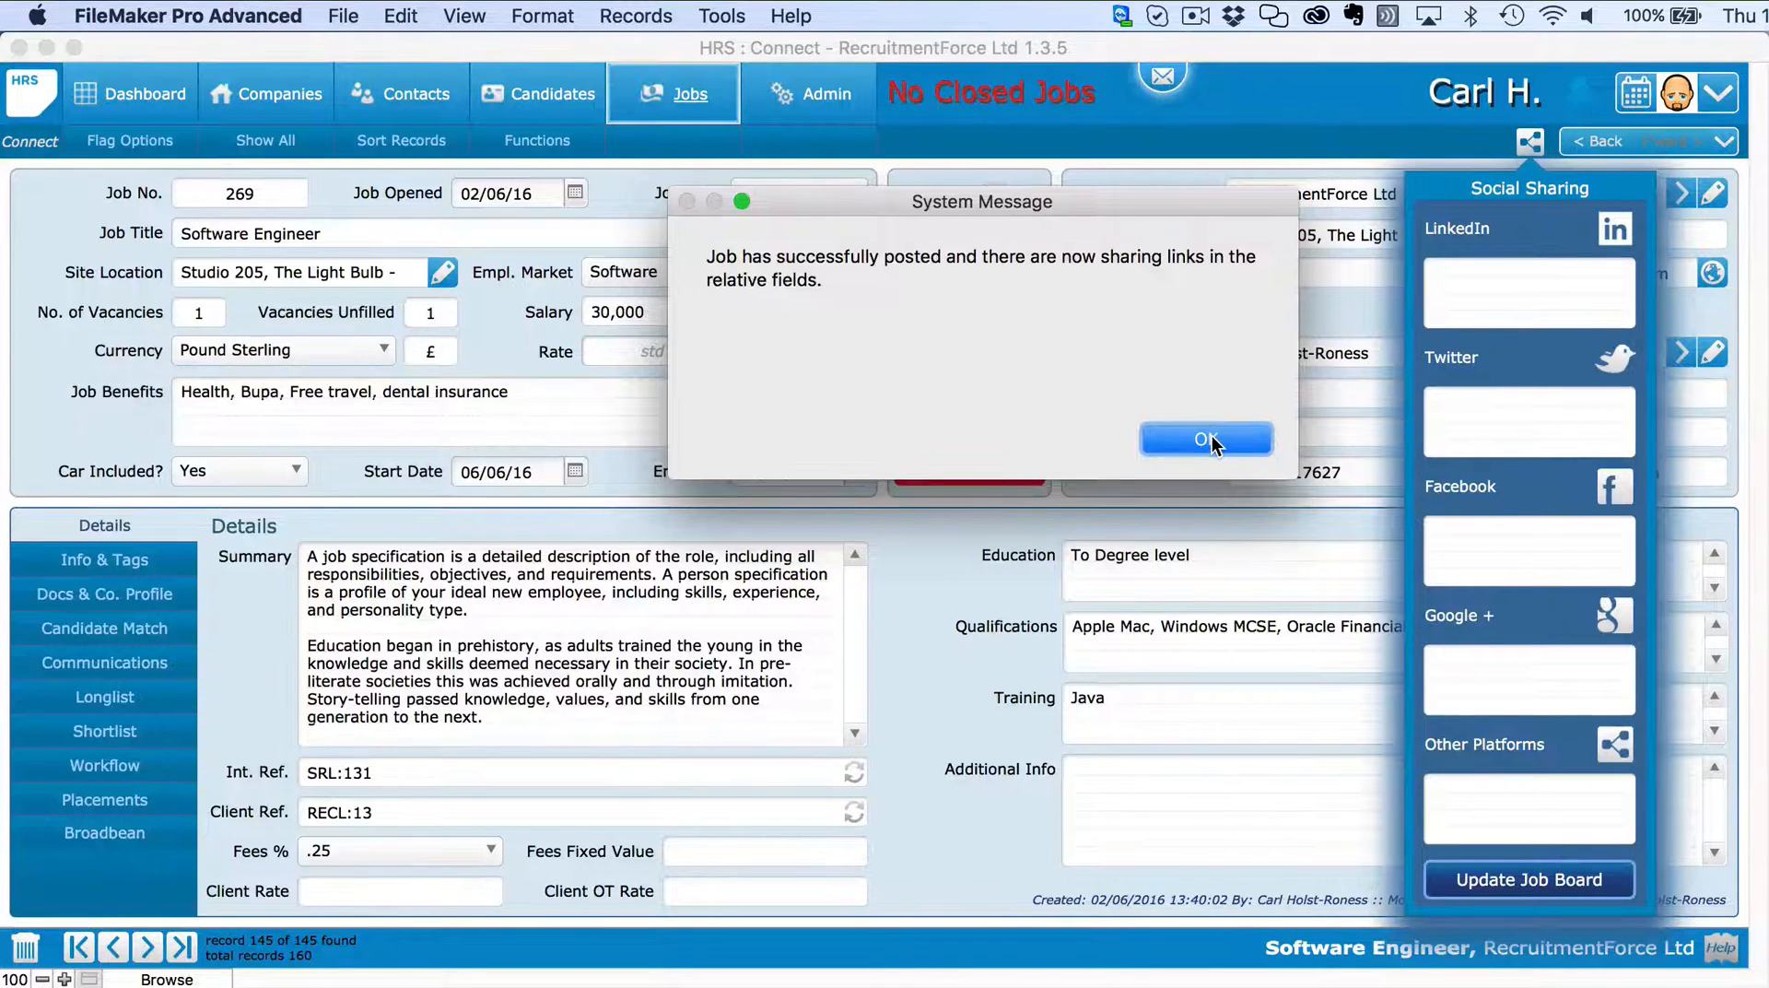
{"action": "left_click", "coordinate": [1207, 440]}
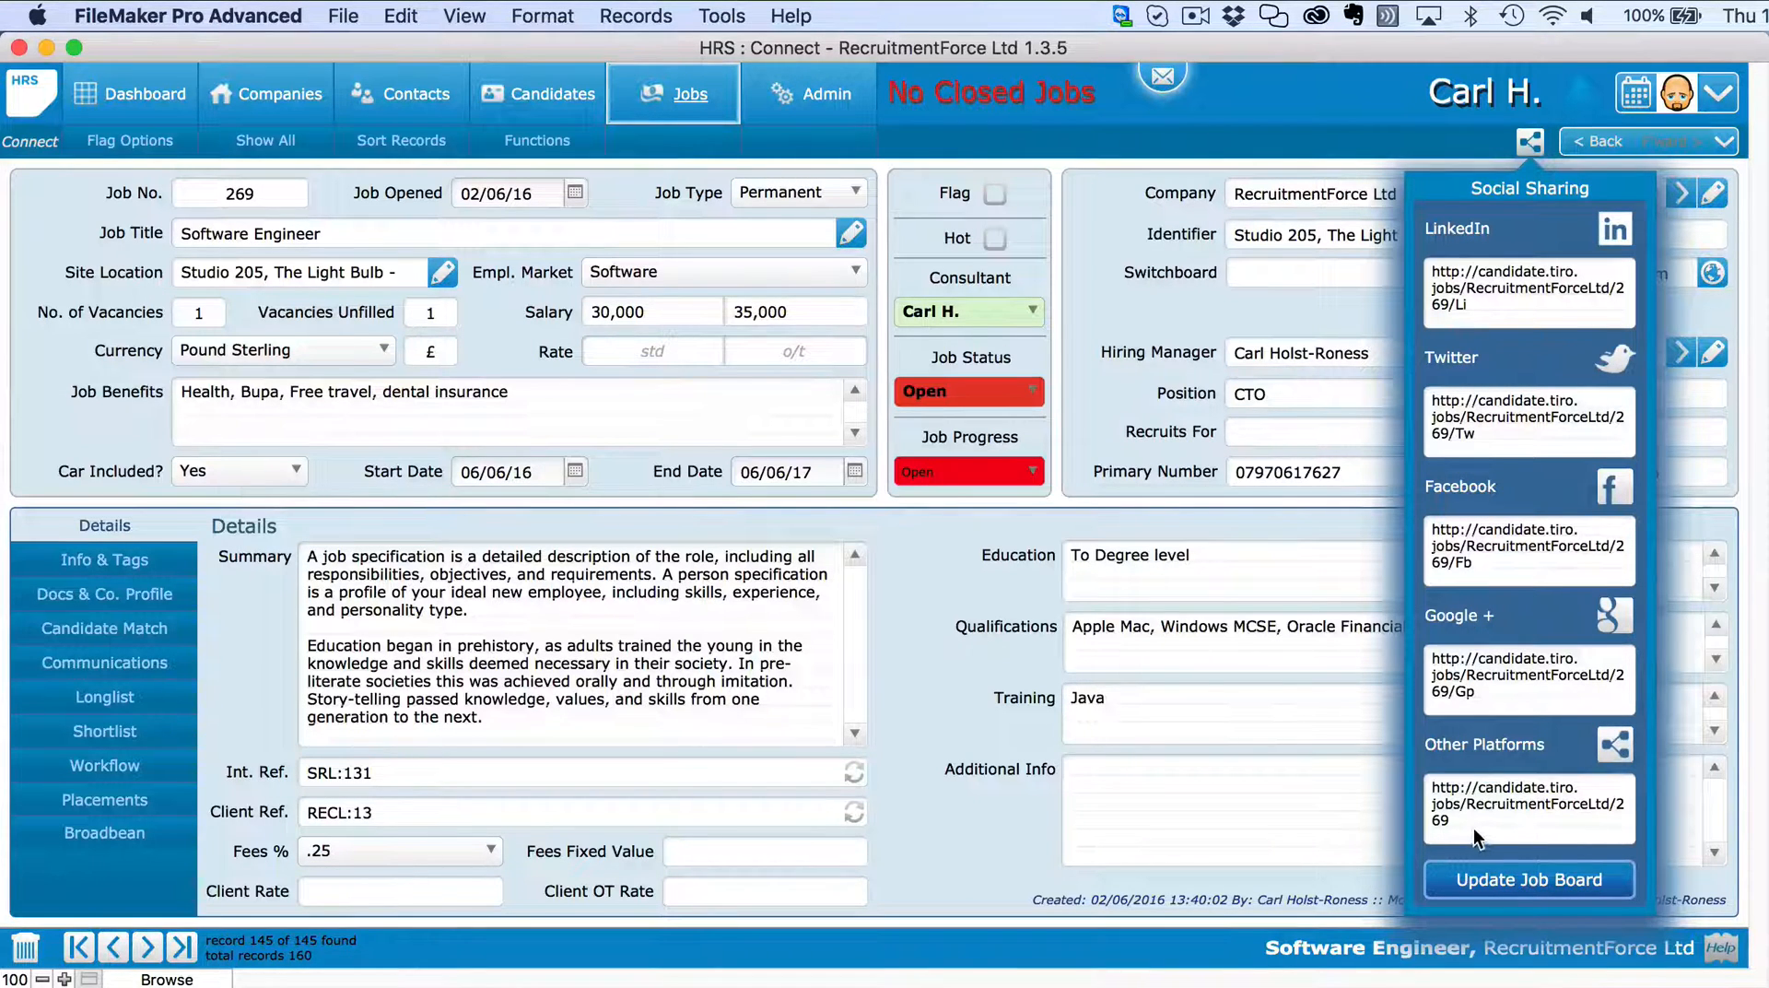
{"action": "left_click_drag", "start_coordinate": [1473, 827], "coordinate": [1419, 775]}
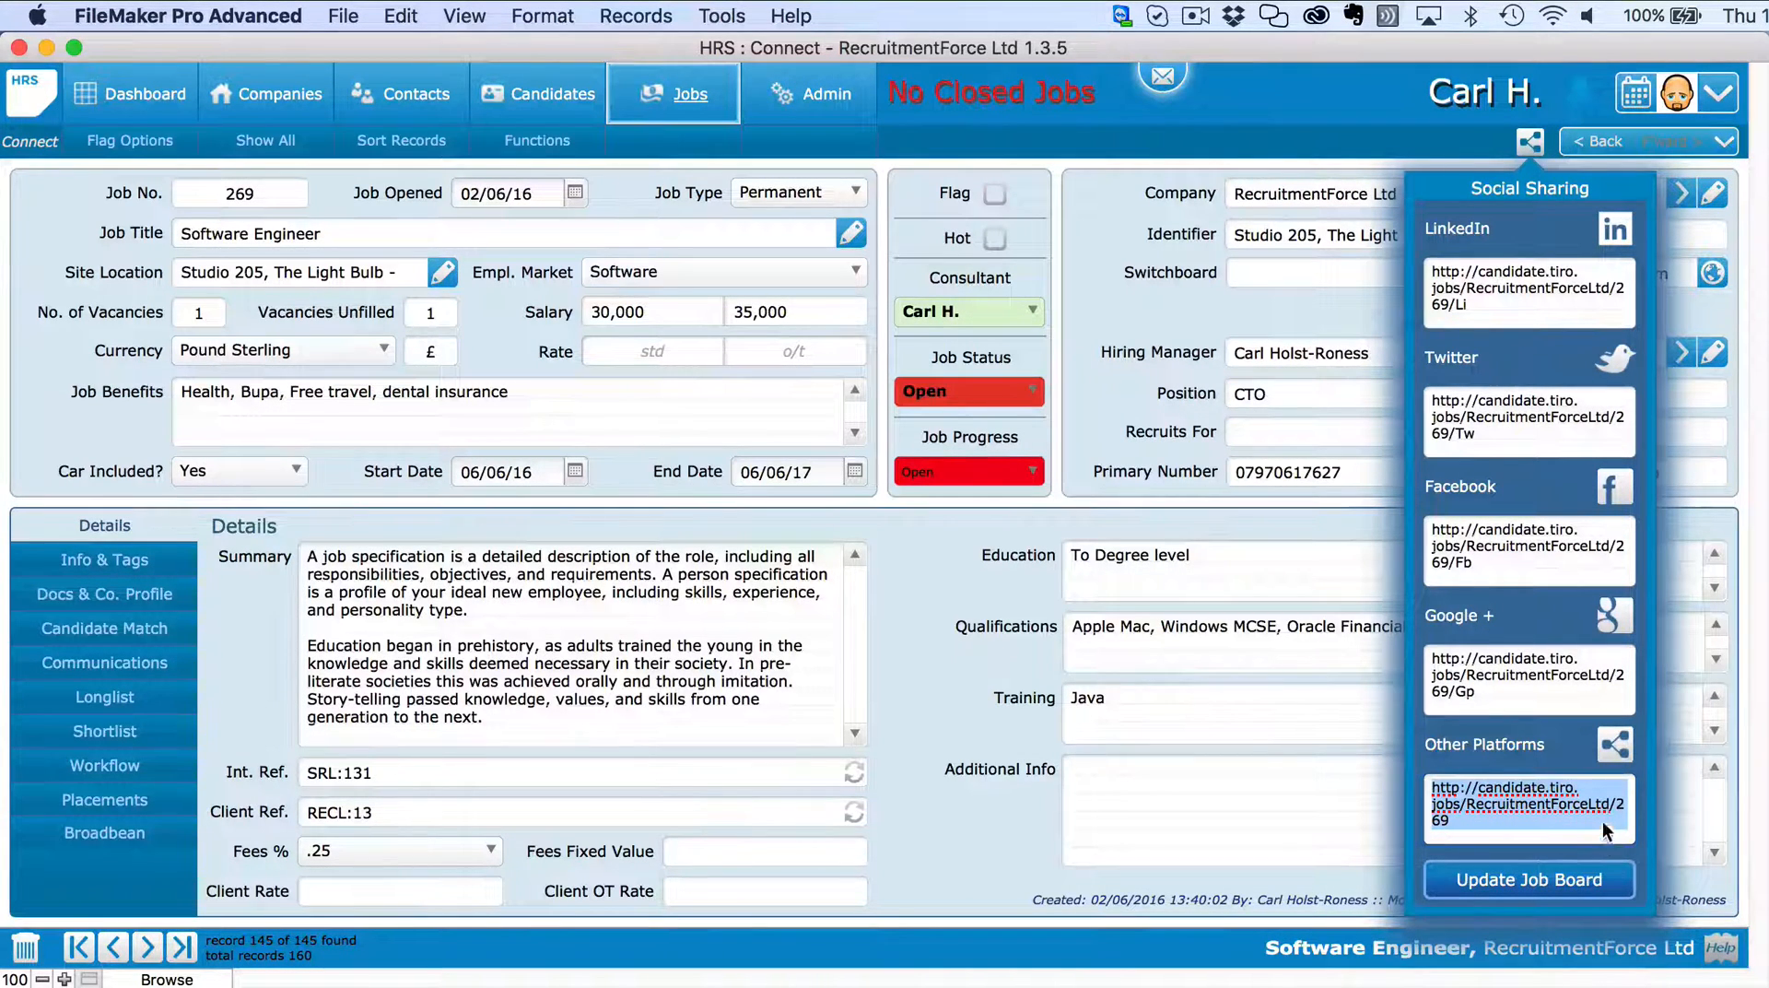
{"action": "left_click", "coordinate": [1168, 305]}
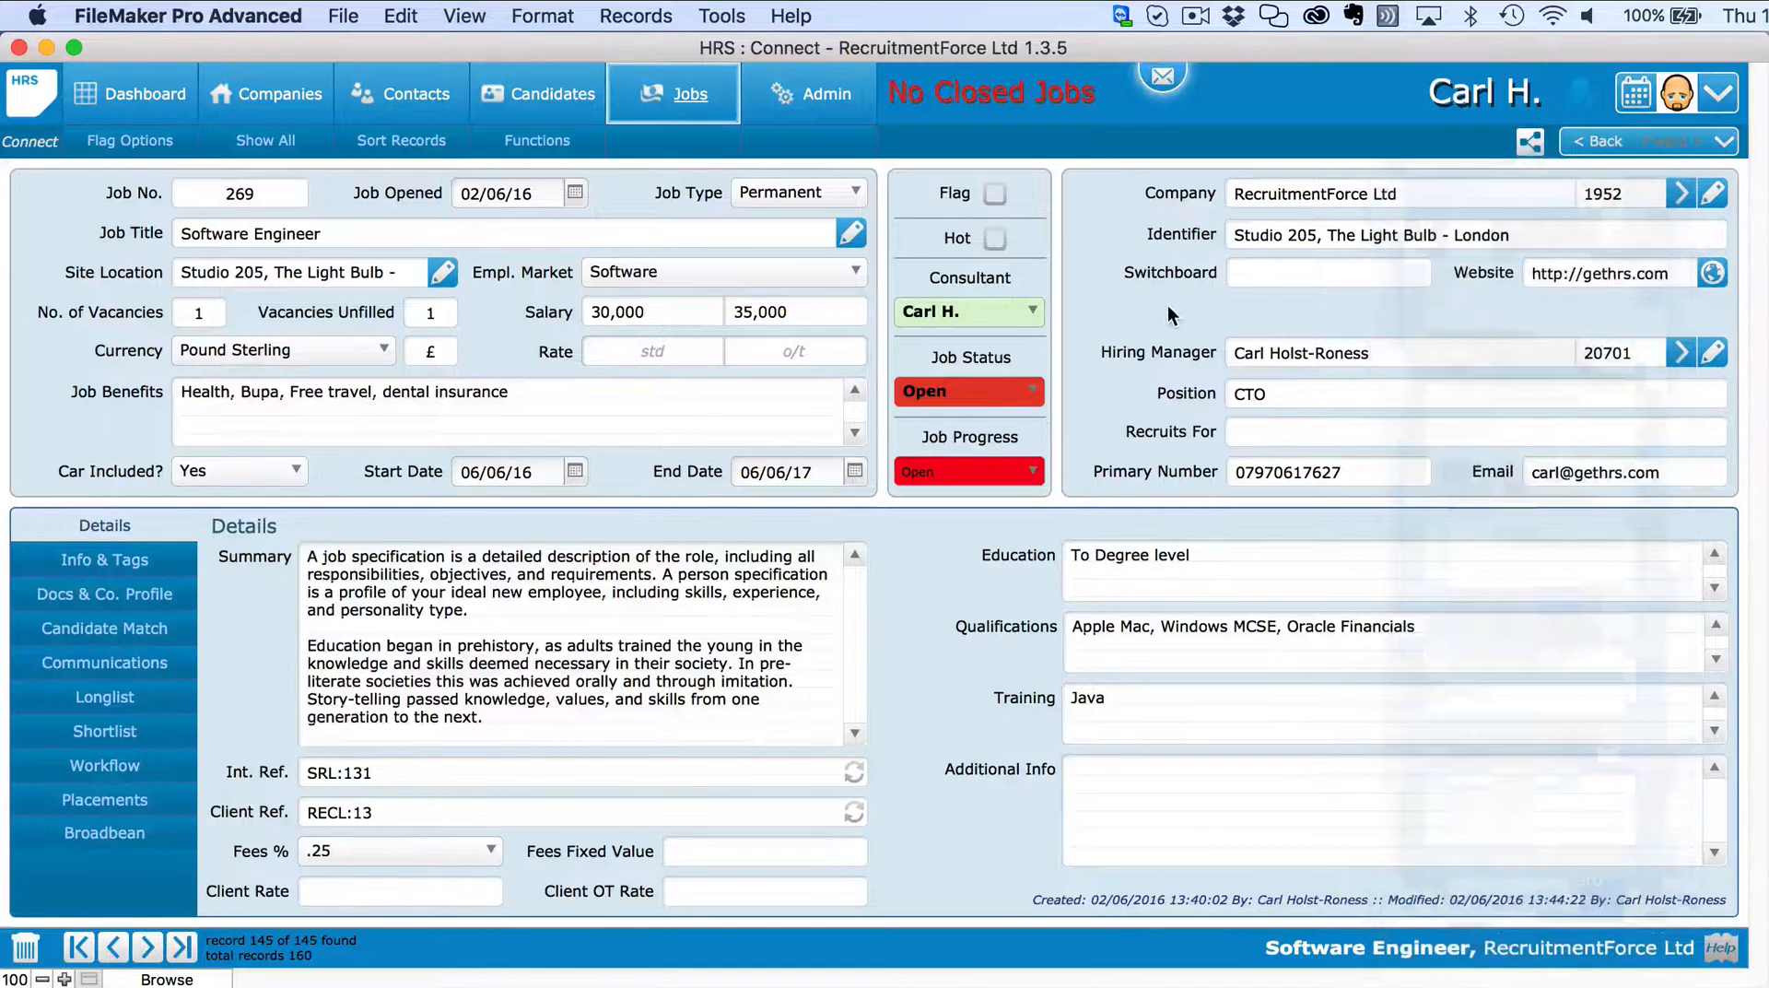
{"action": "left_click", "coordinate": [696, 99]}
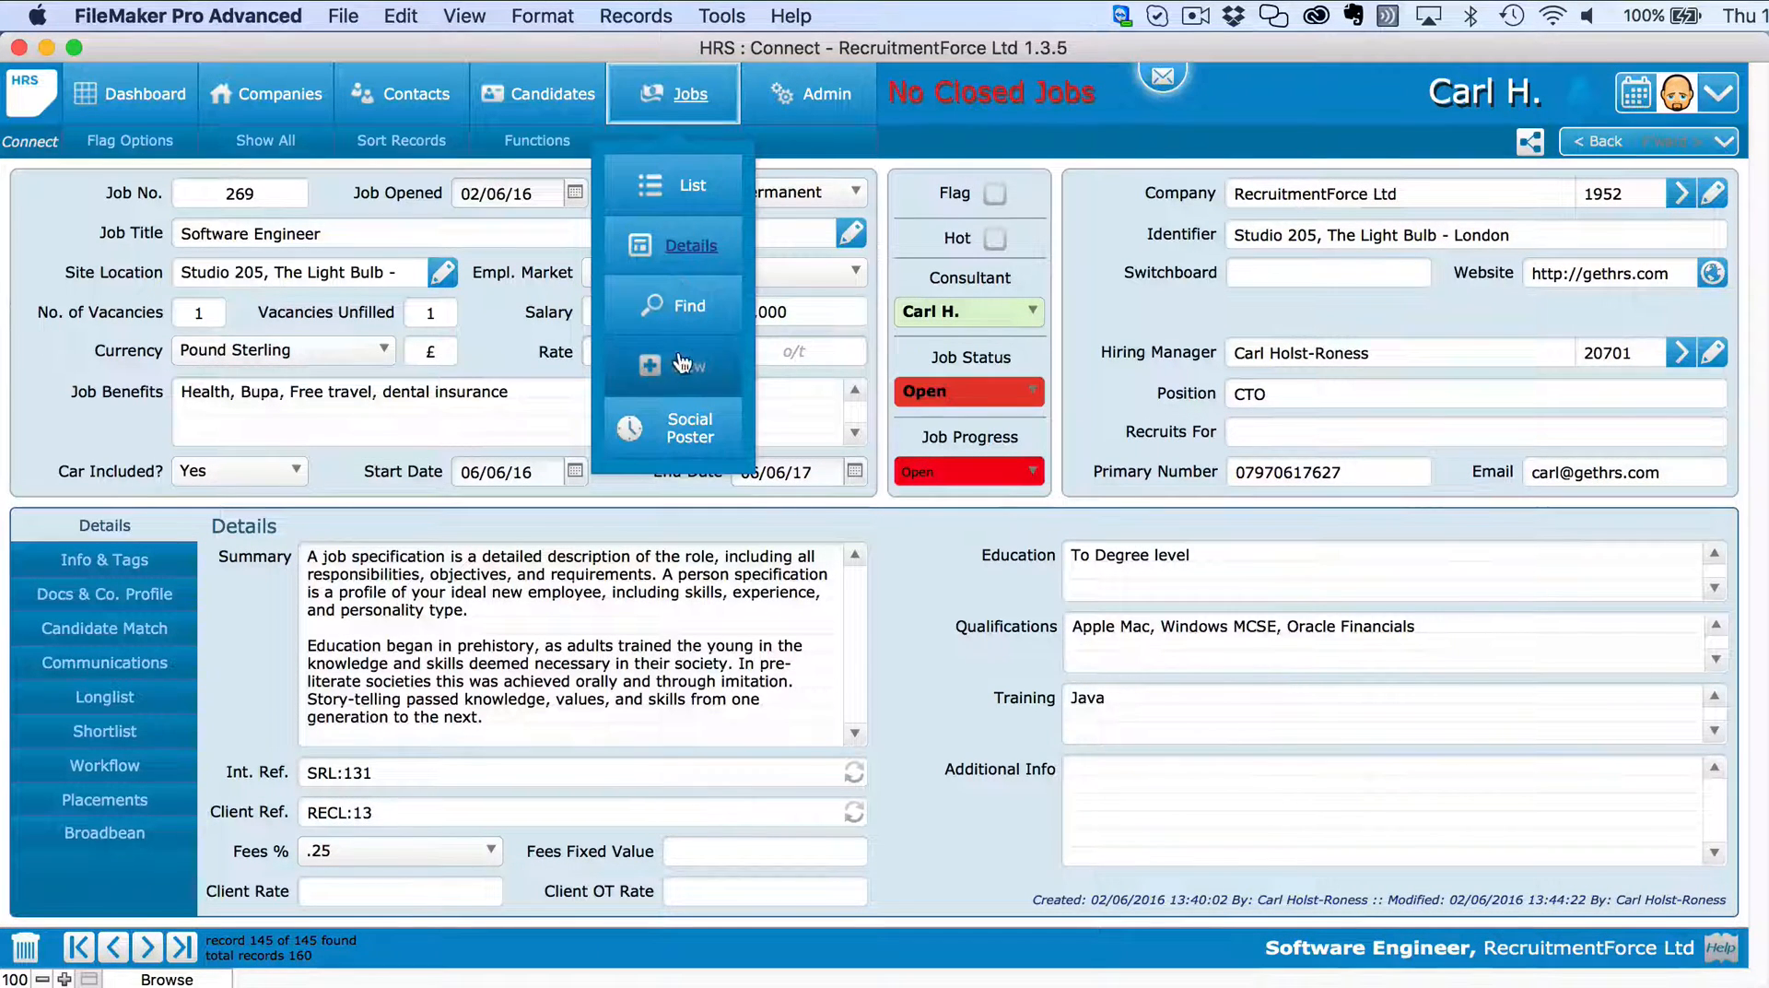
In Hootsuite via Social Poster, paste job 269's summary and link into a post, then clear it.
{"action": "left_click", "coordinate": [683, 431]}
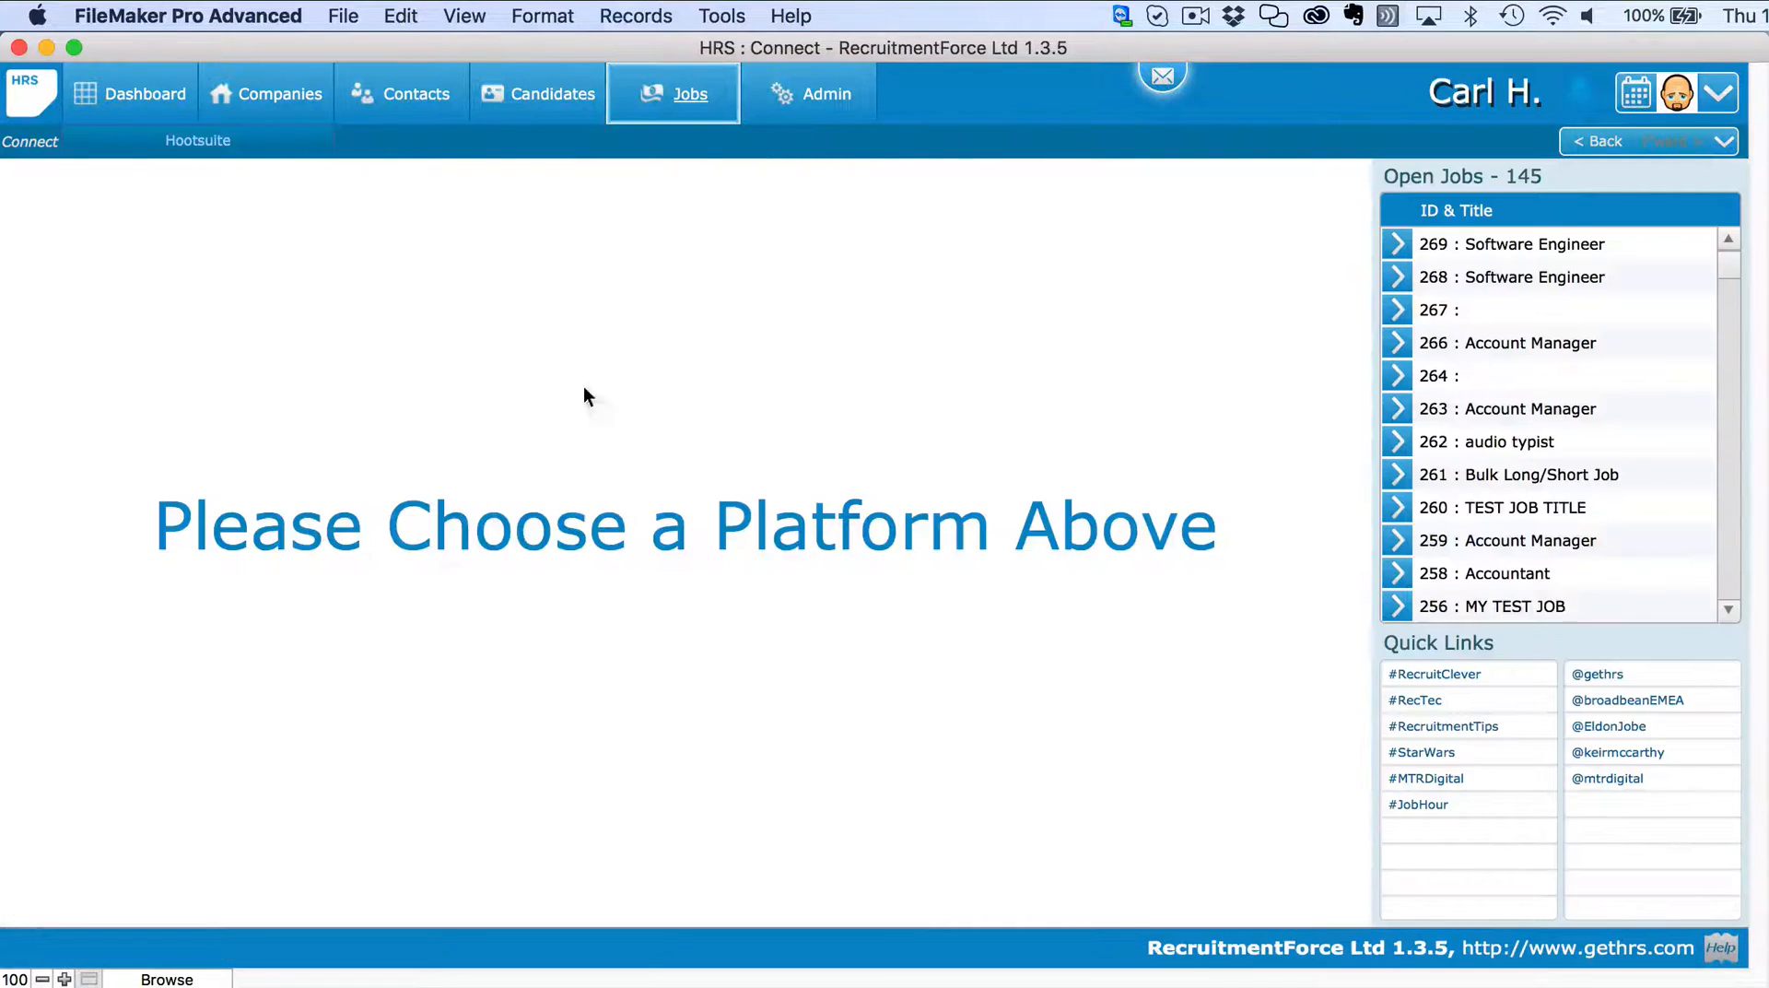
{"action": "left_click", "coordinate": [201, 148]}
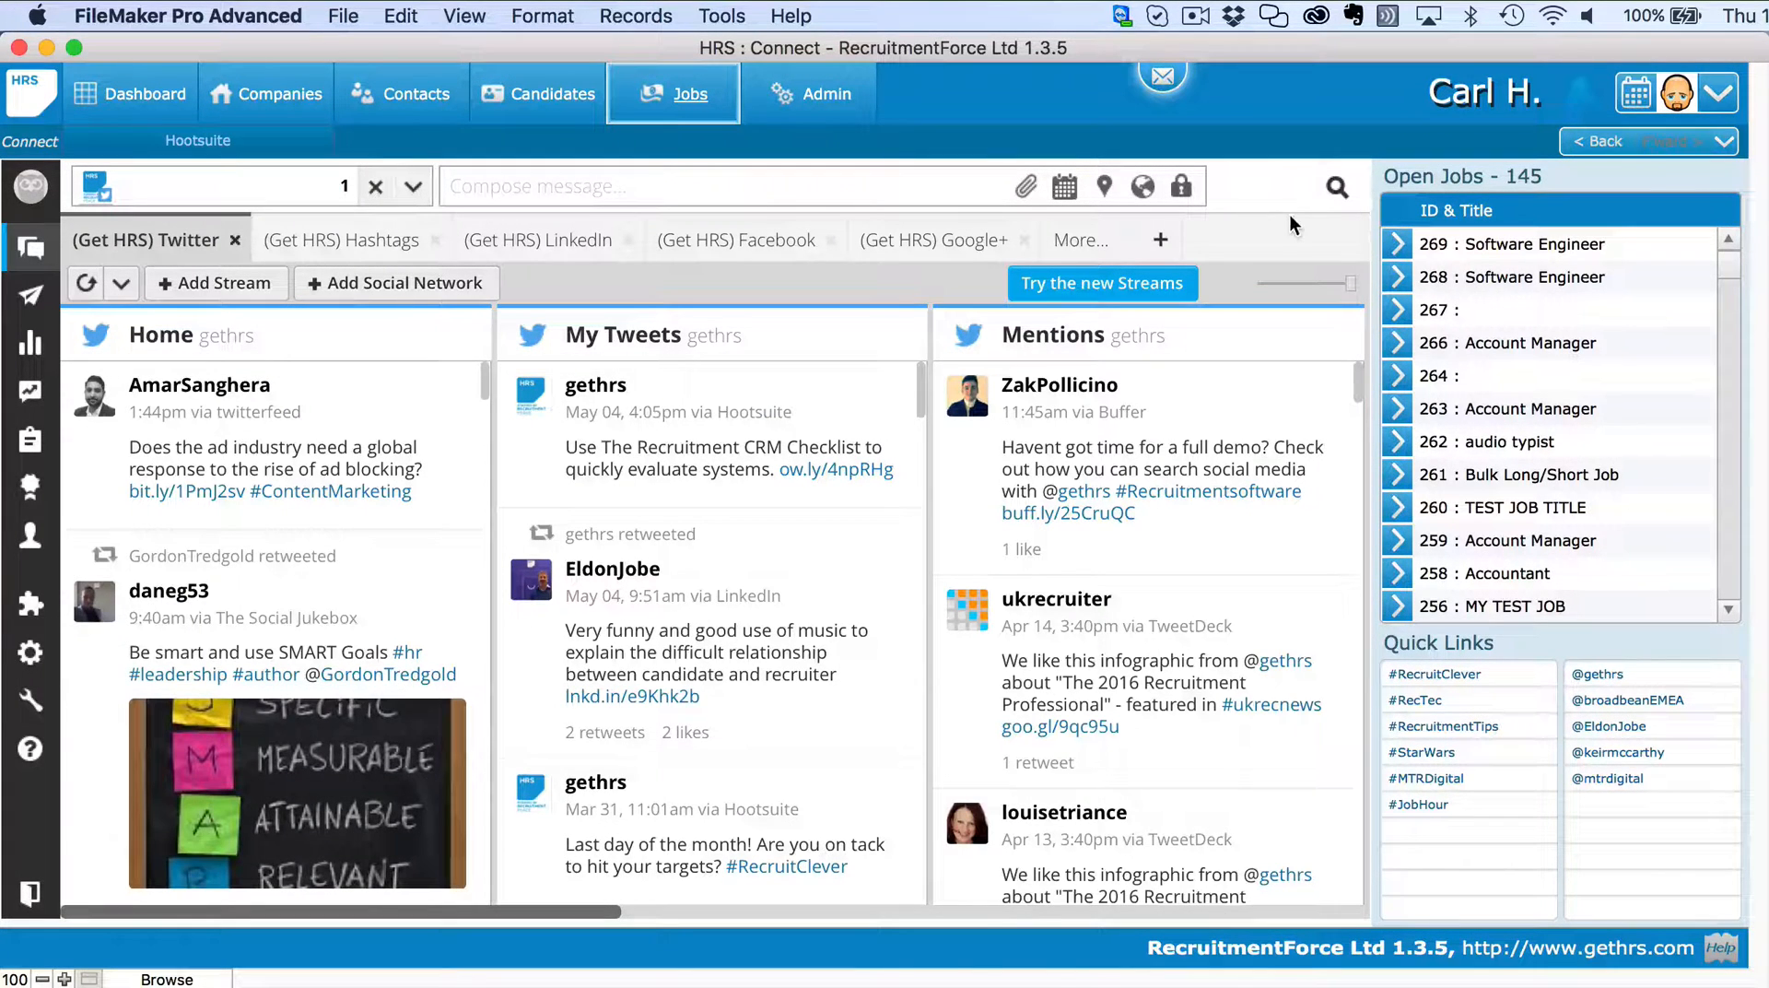
{"action": "left_click", "coordinate": [1397, 244]}
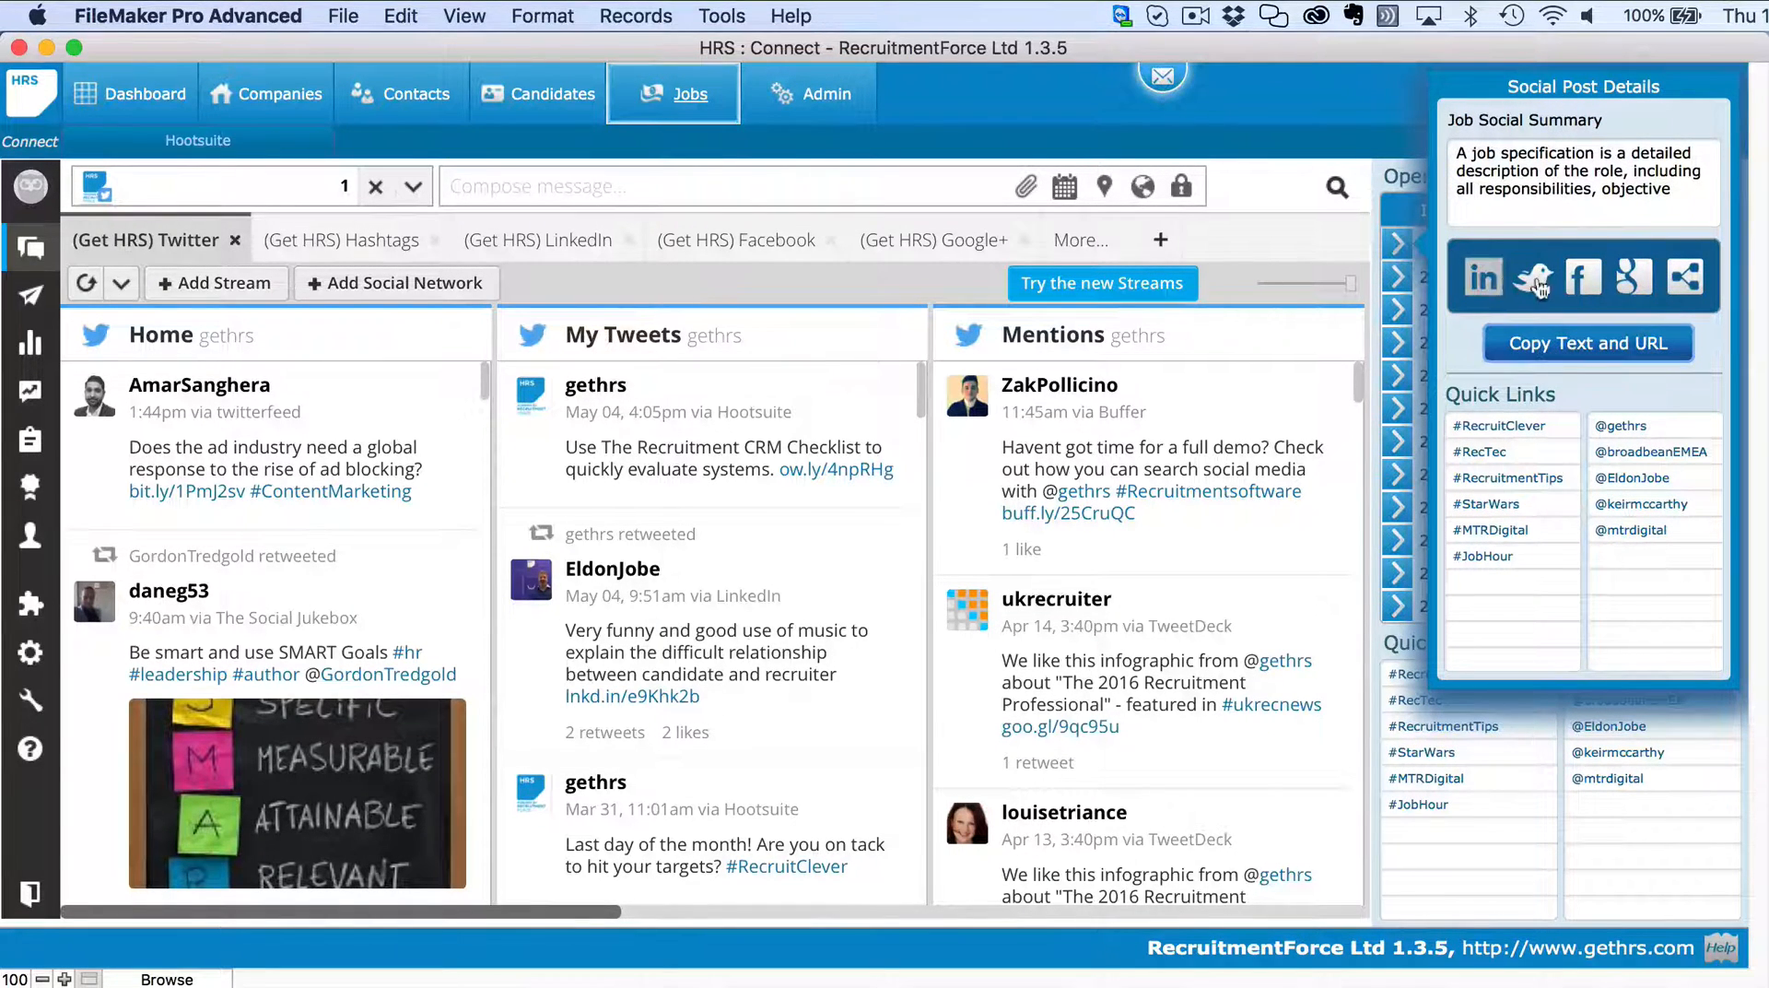
{"action": "left_click", "coordinate": [1597, 355]}
{"action": "left_click", "coordinate": [770, 195]}
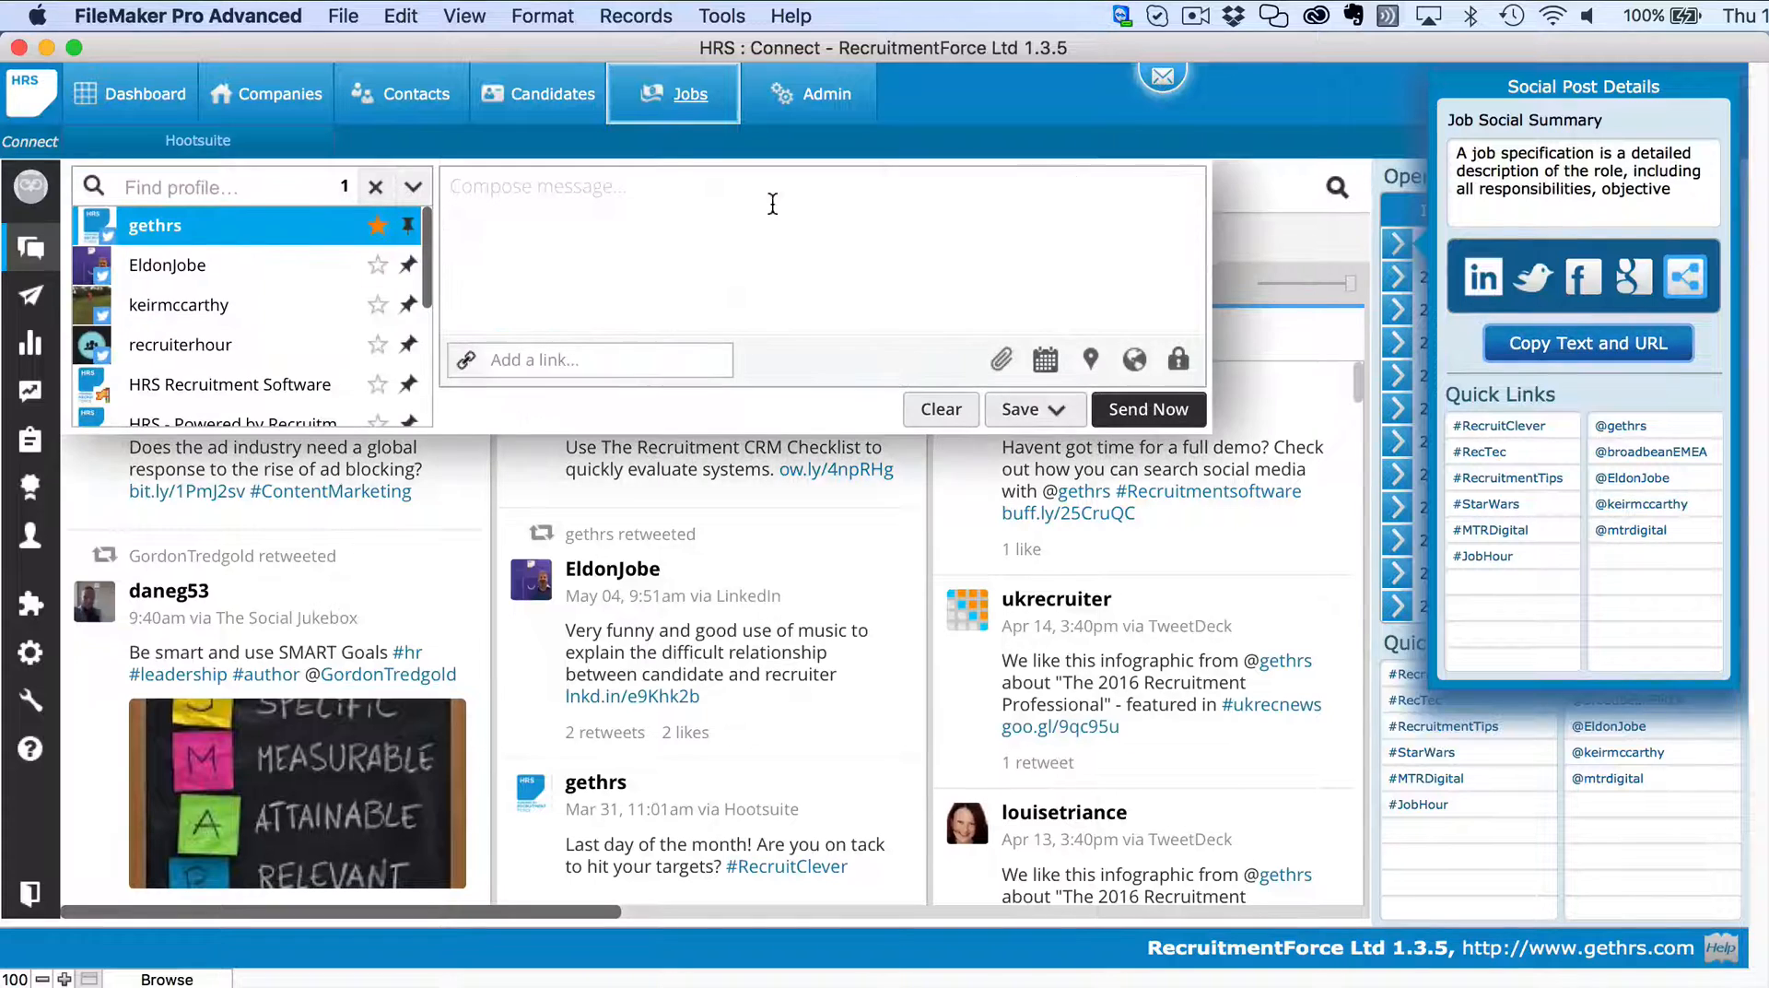
{"action": "key", "text": "super+v"}
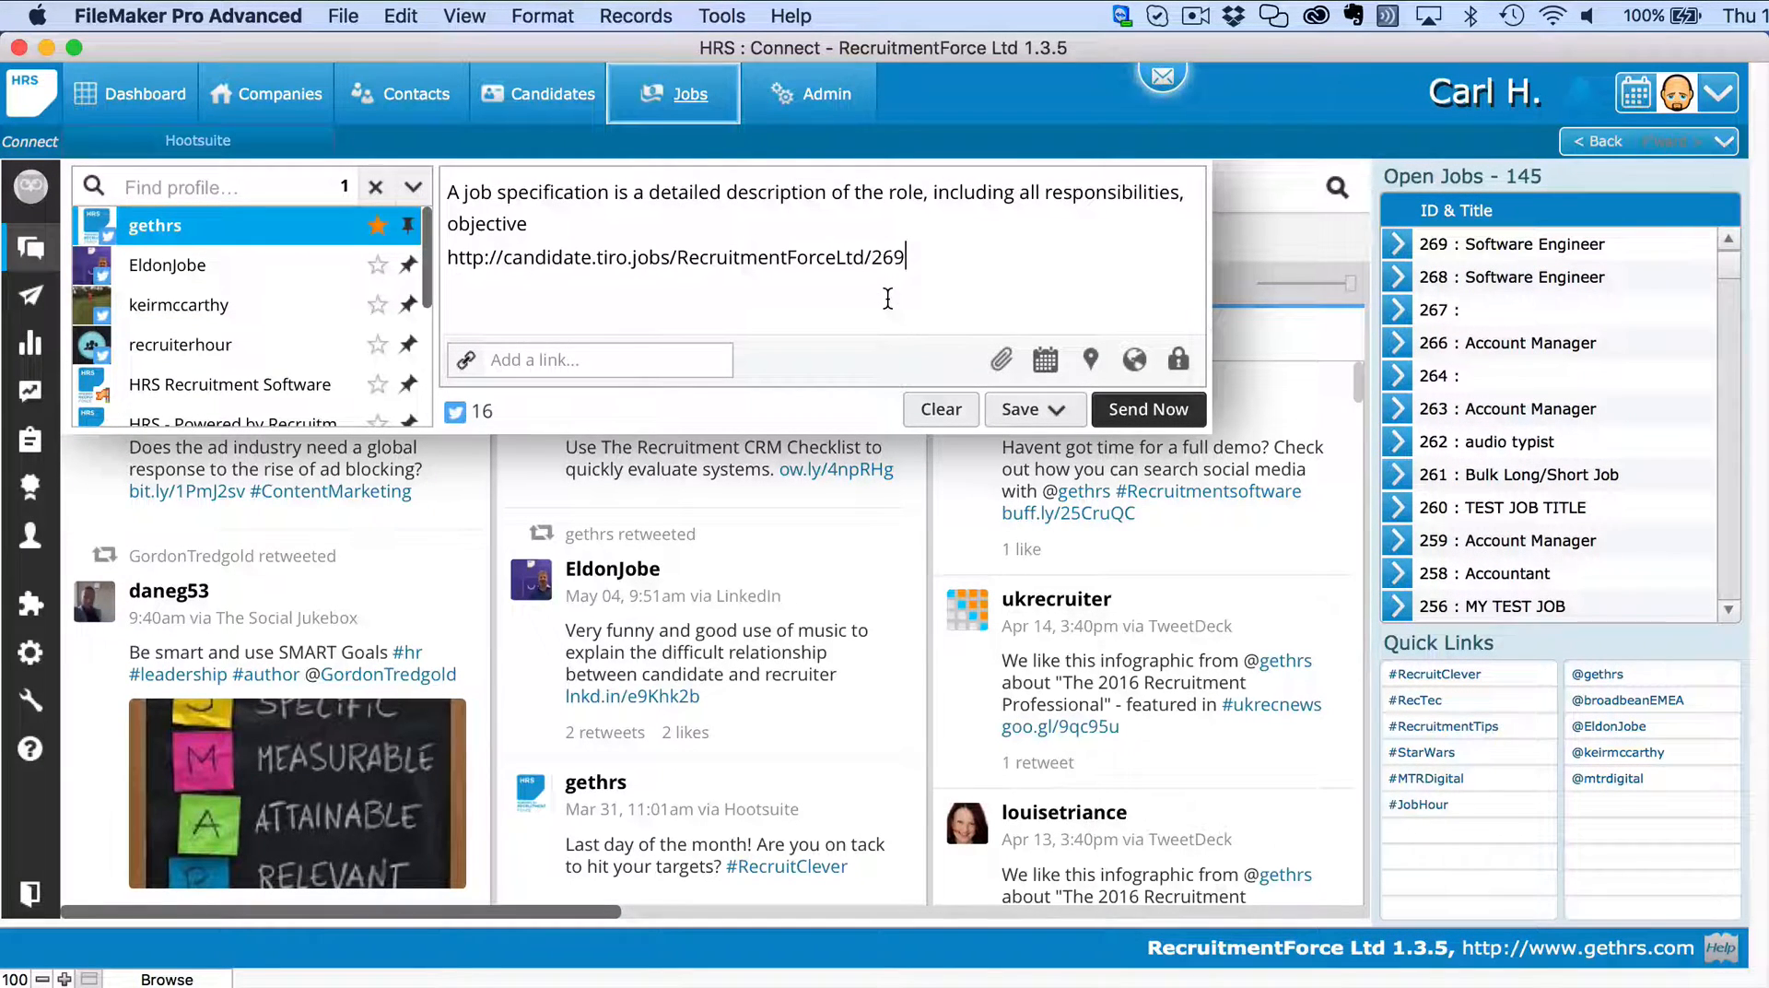
{"action": "left_click", "coordinate": [940, 412]}
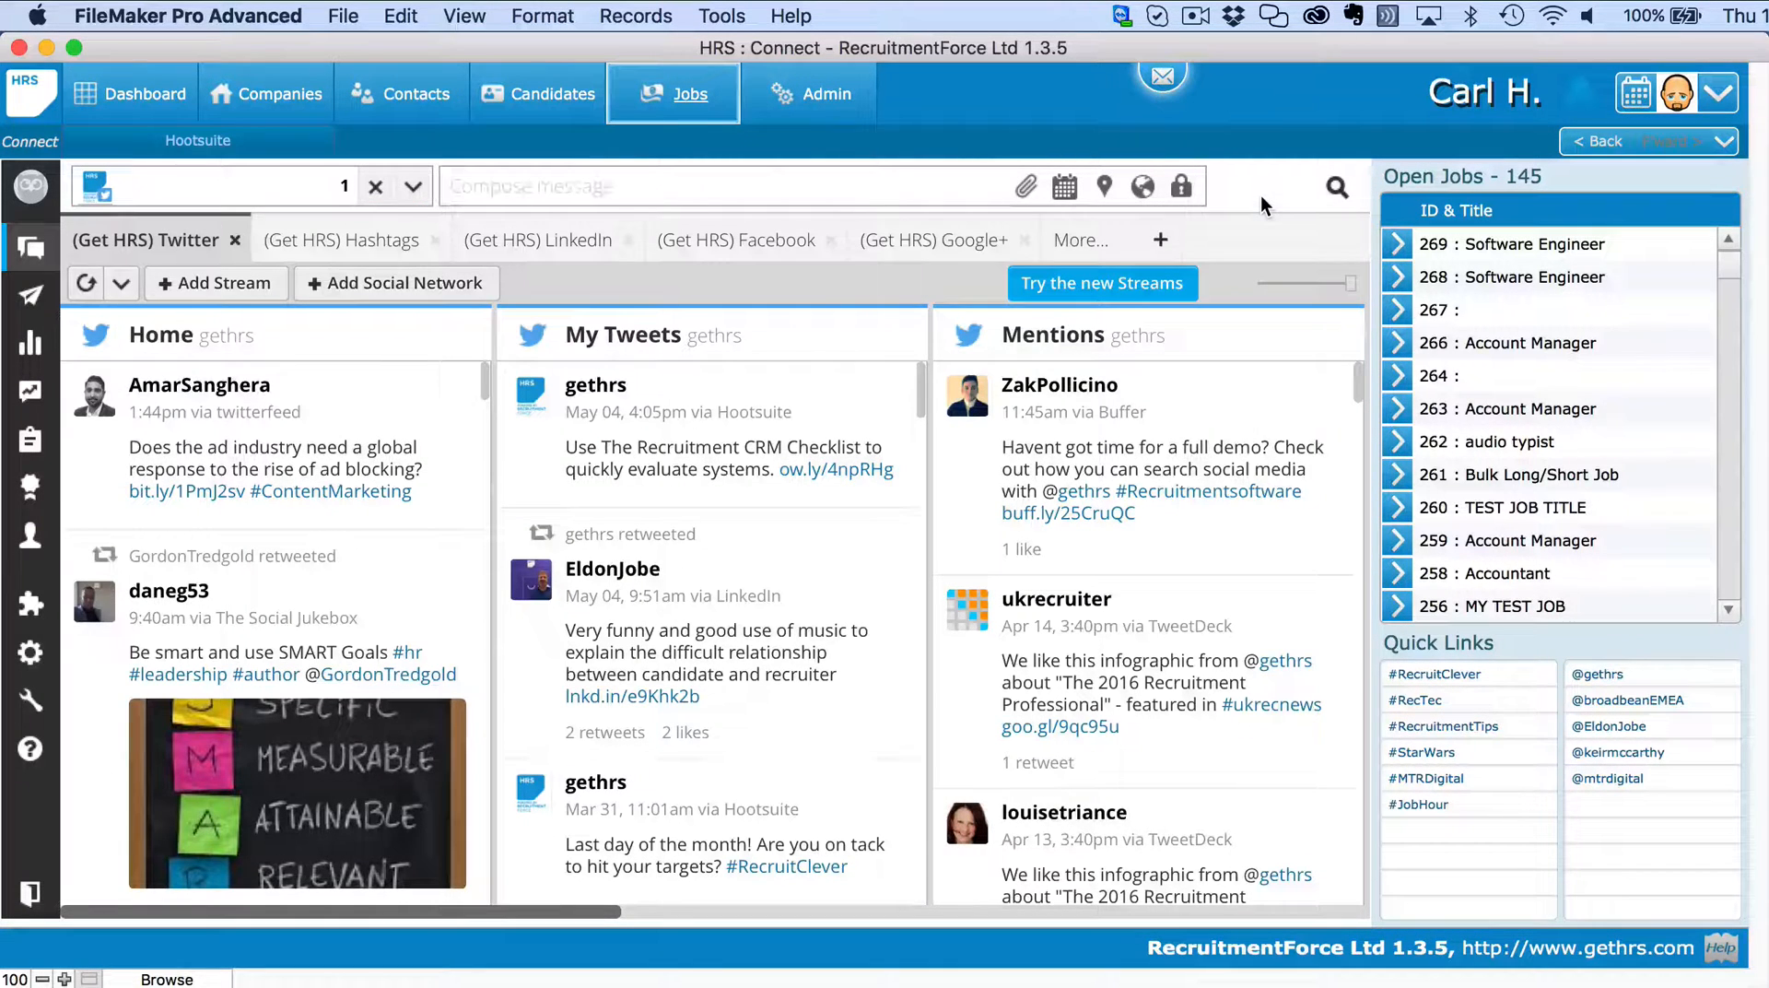
{"action": "left_click", "coordinate": [1584, 145]}
Load the copied job link in Safari to reach the Tiro job board.
{"action": "key", "text": "super+Tab"}
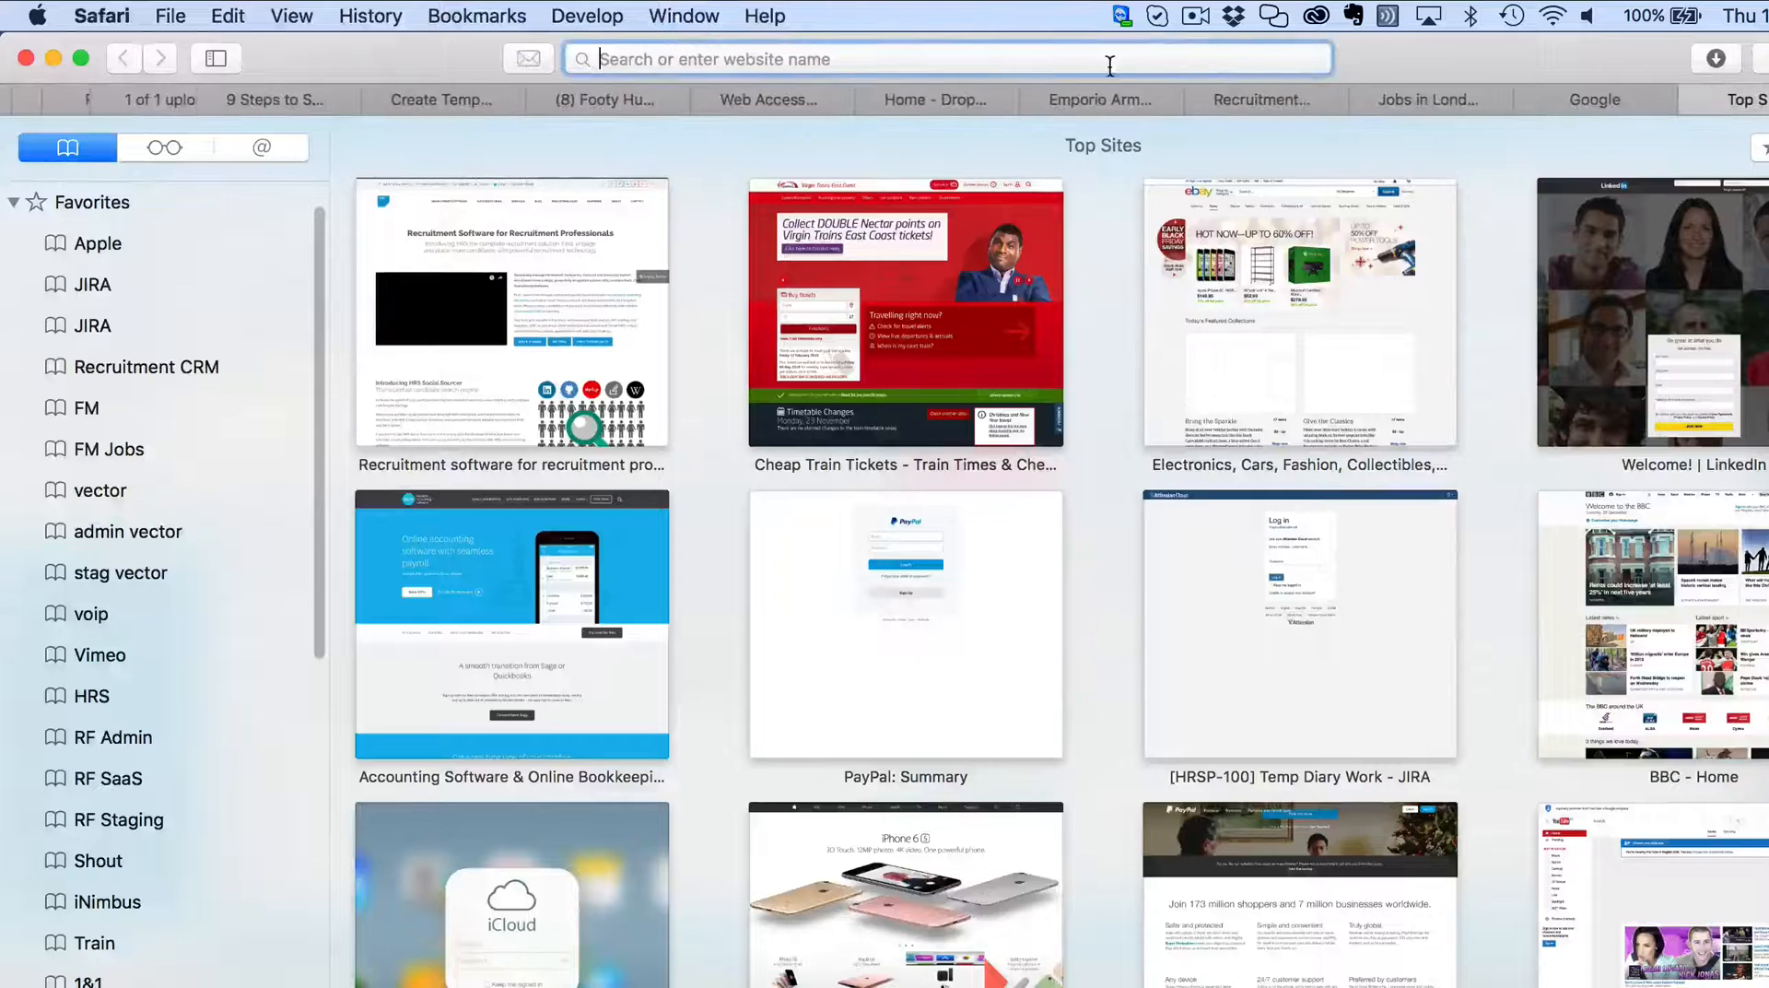
{"action": "key", "text": "super+v"}
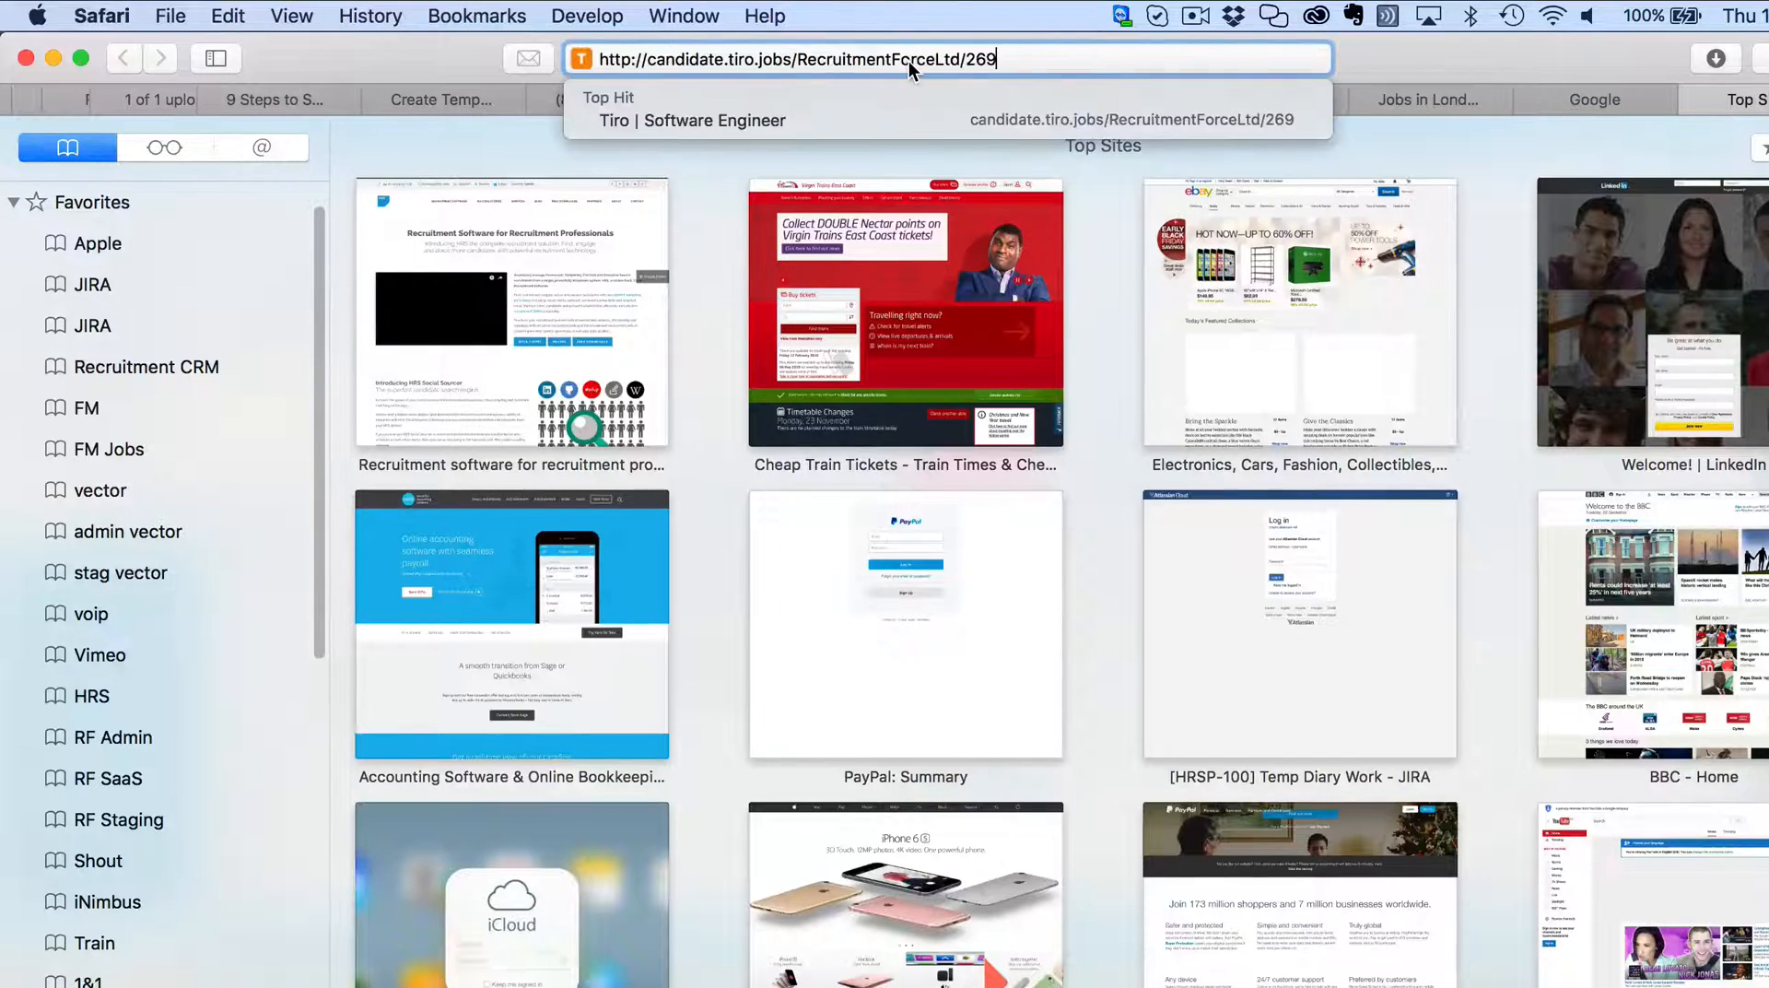
{"action": "key", "text": "Return"}
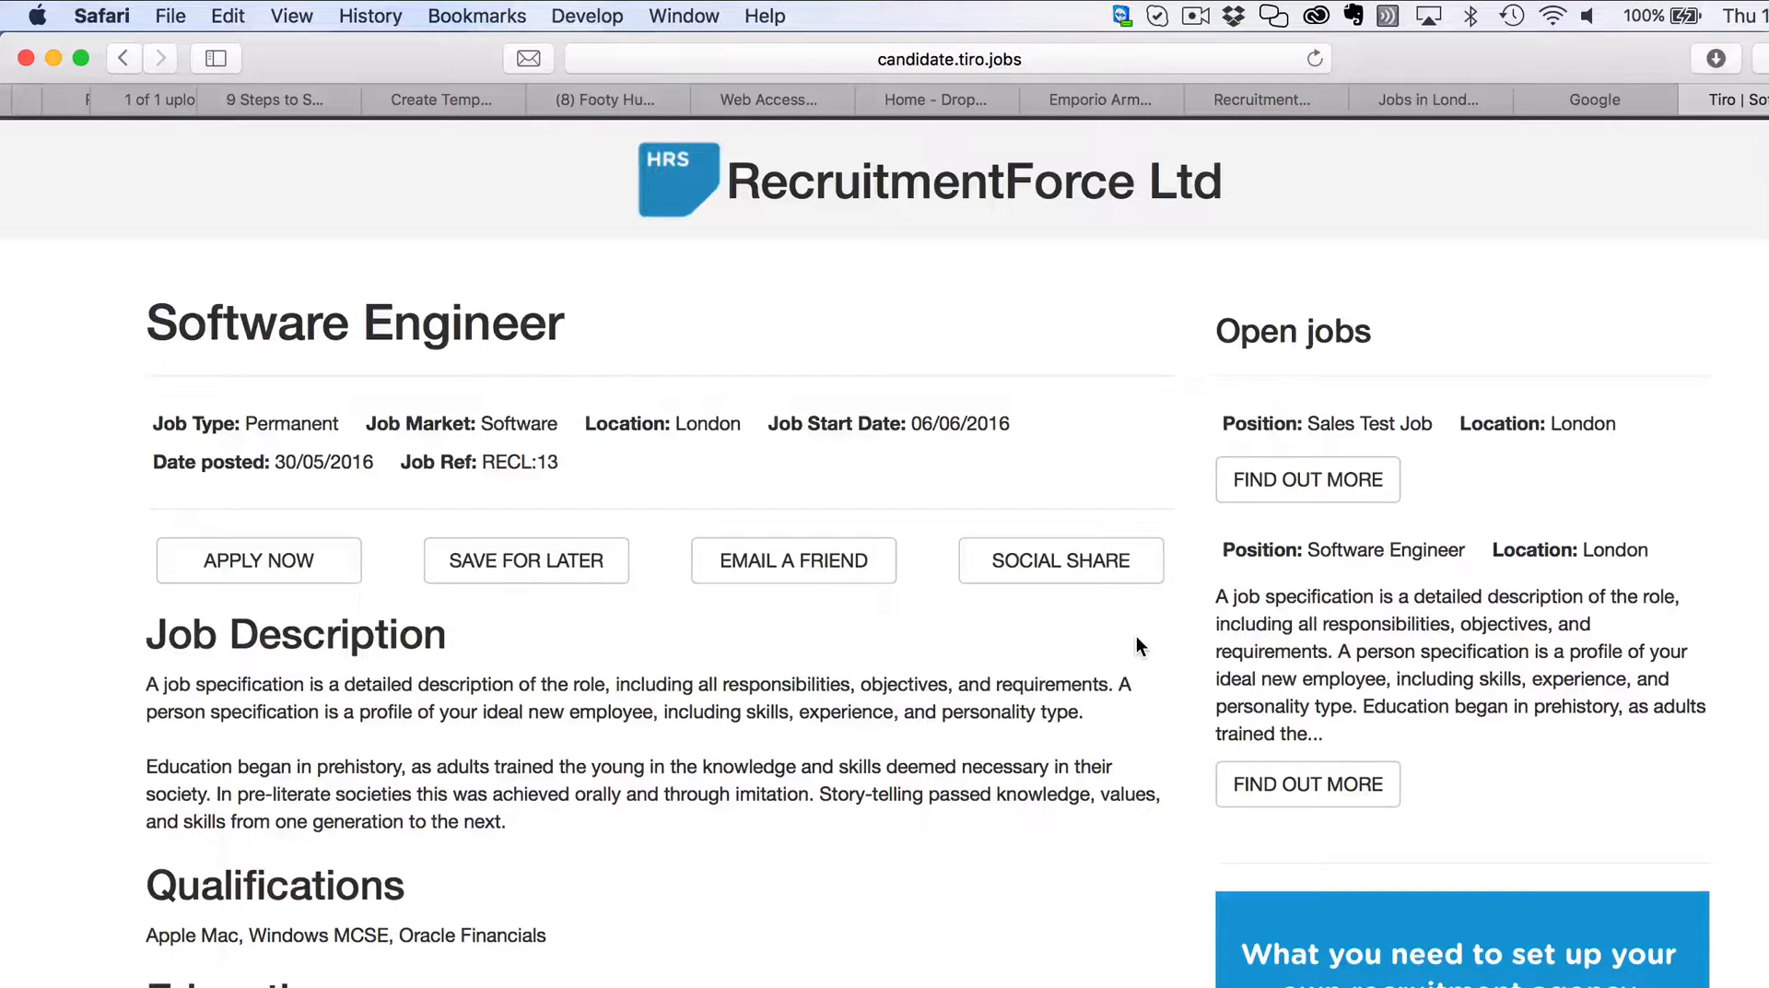
Open the Software Engineer advert (ref RECL:13) and begin its online application.
{"action": "left_click", "coordinate": [1361, 789]}
{"action": "scroll", "coordinate": [925, 834], "scroll_direction": "down", "scroll_amount": 3}
{"action": "scroll", "coordinate": [925, 834], "scroll_direction": "up", "scroll_amount": 5}
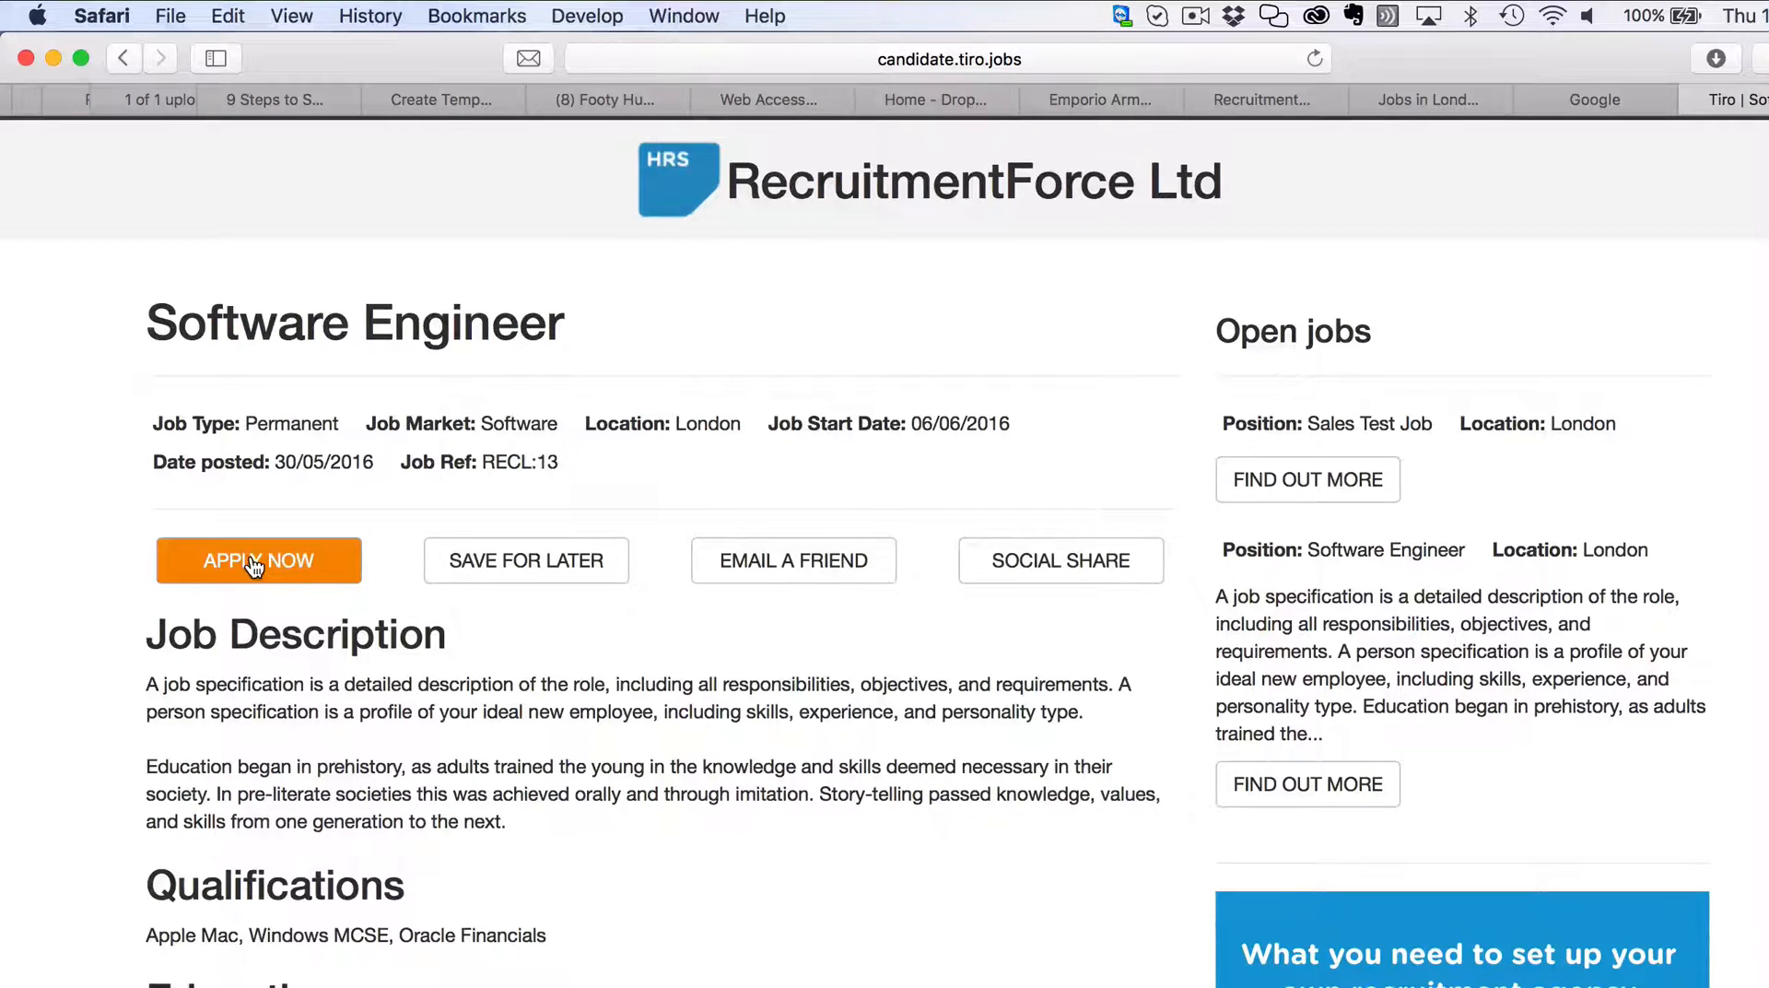
{"action": "left_click", "coordinate": [254, 558]}
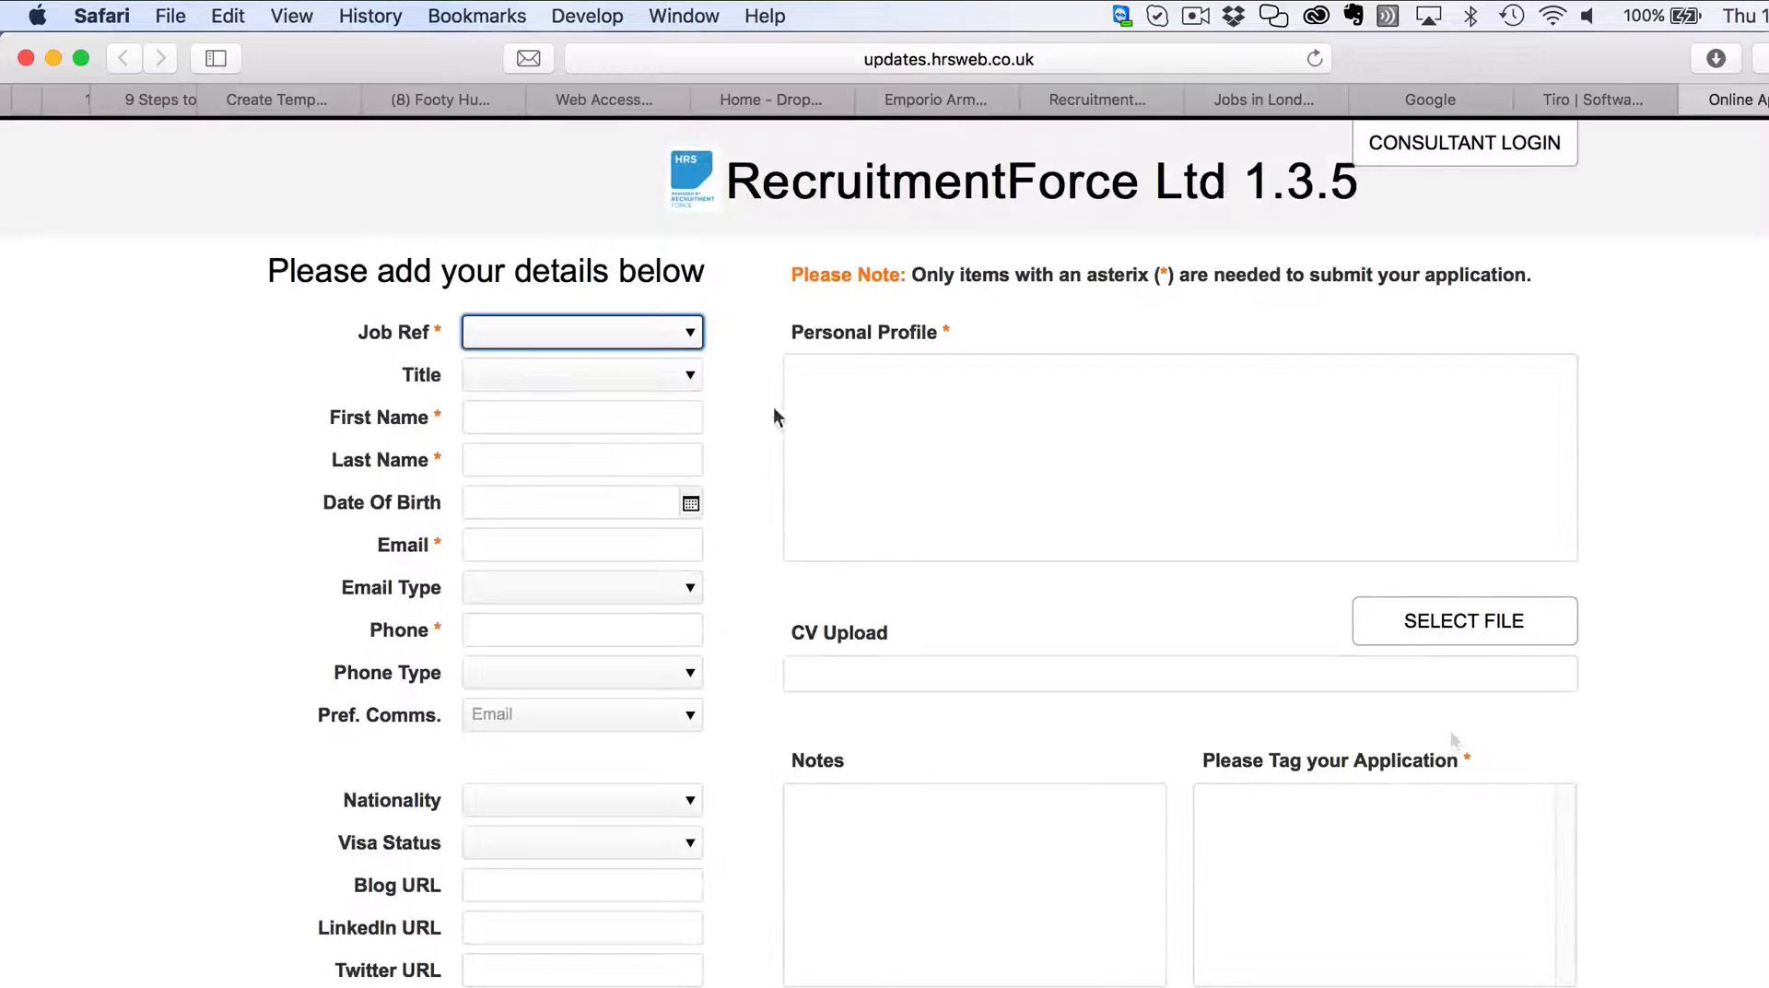
Choose job reference RECL:13 and title Mr, and enter the candidate's first and last name.
{"action": "left_click", "coordinate": [691, 335]}
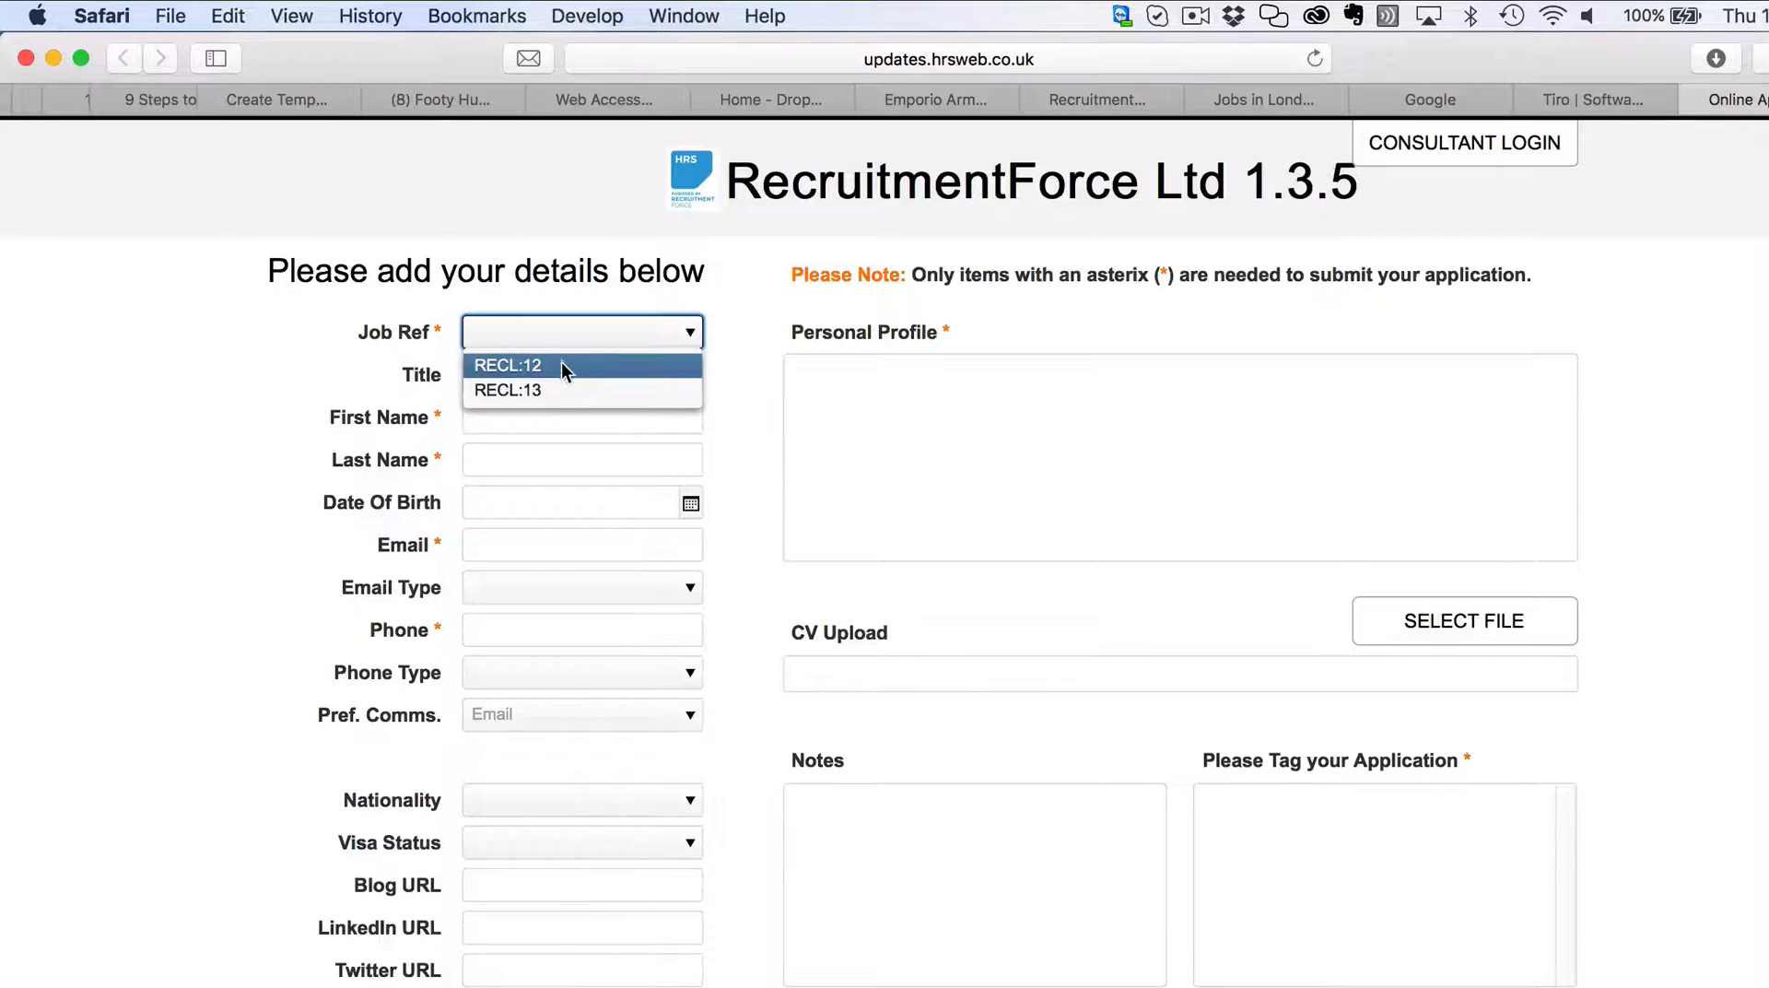
{"action": "left_click", "coordinate": [555, 387]}
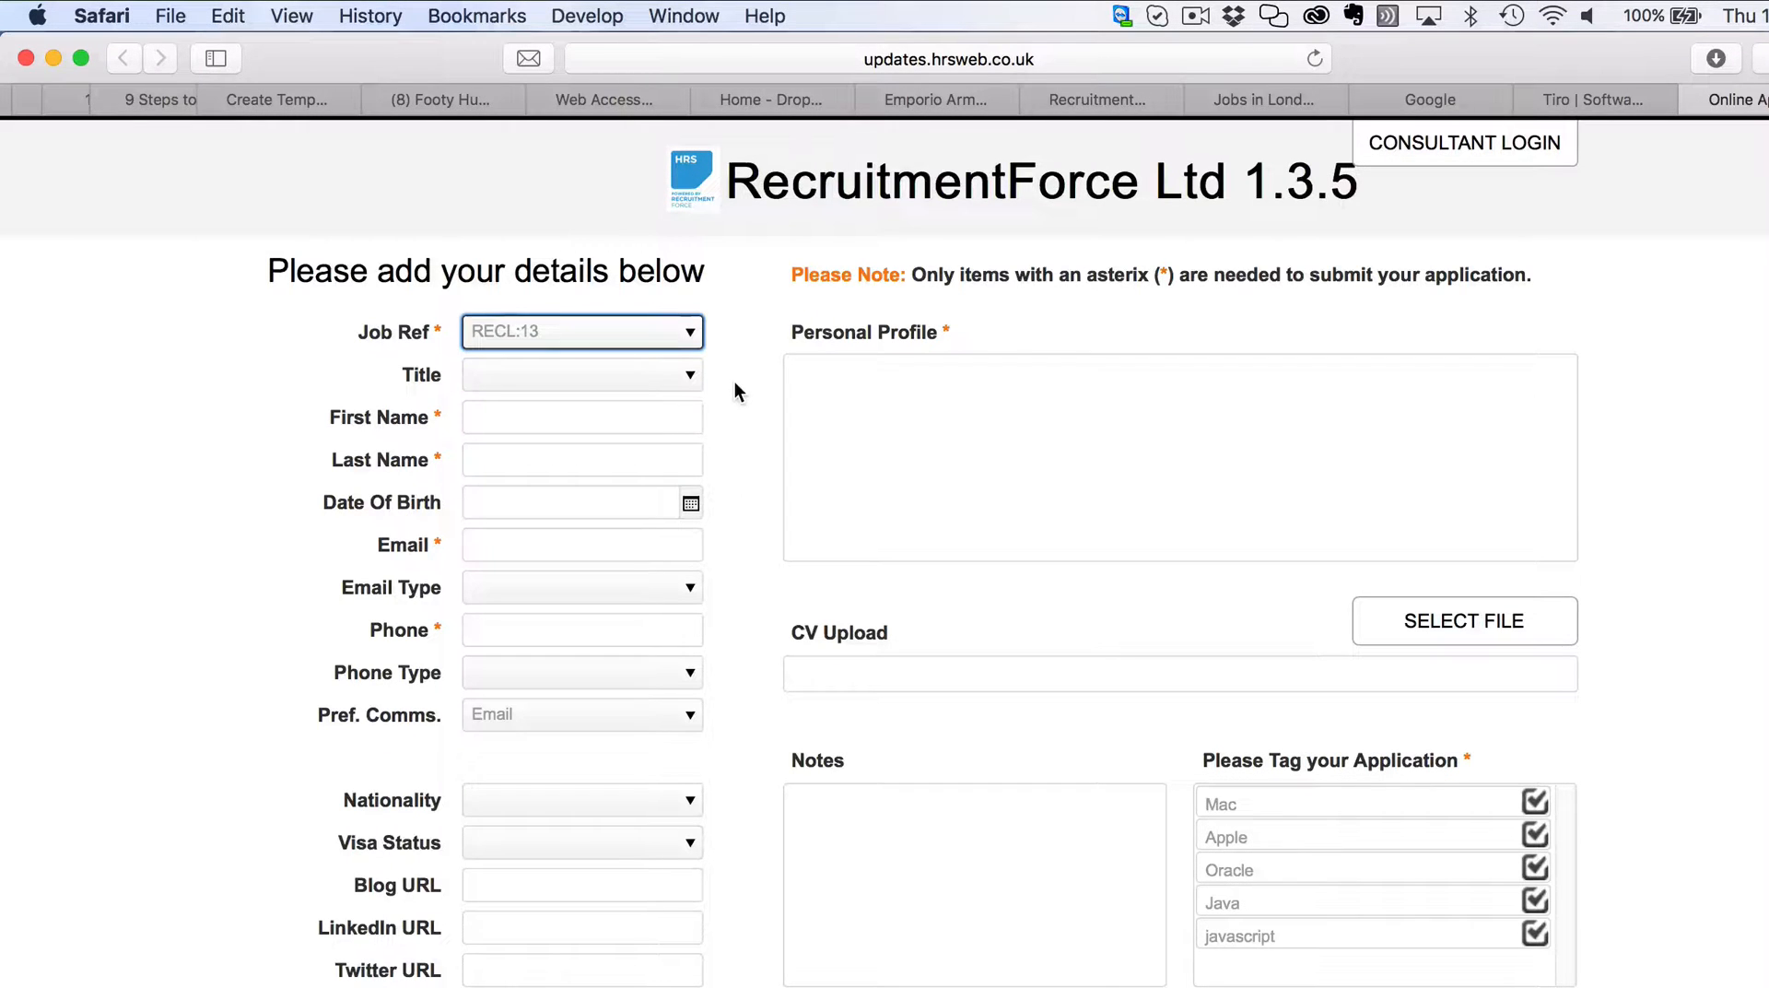
{"action": "left_click", "coordinate": [676, 382]}
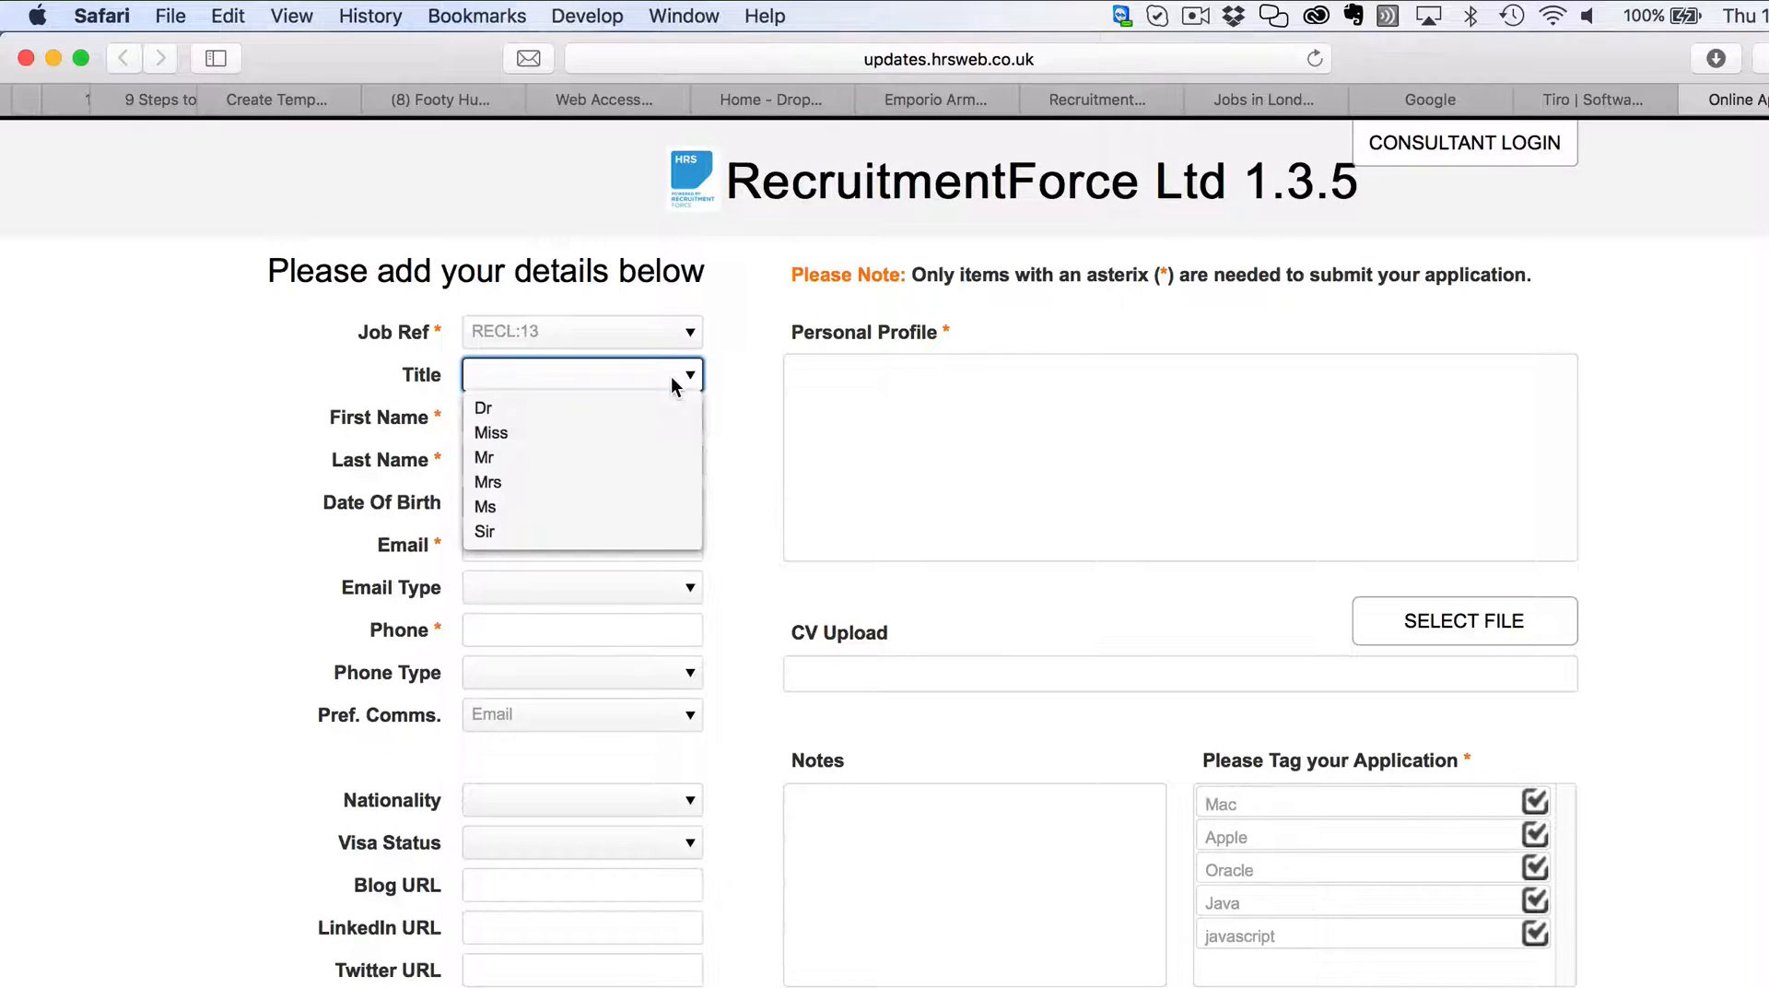
{"action": "left_click", "coordinate": [555, 459]}
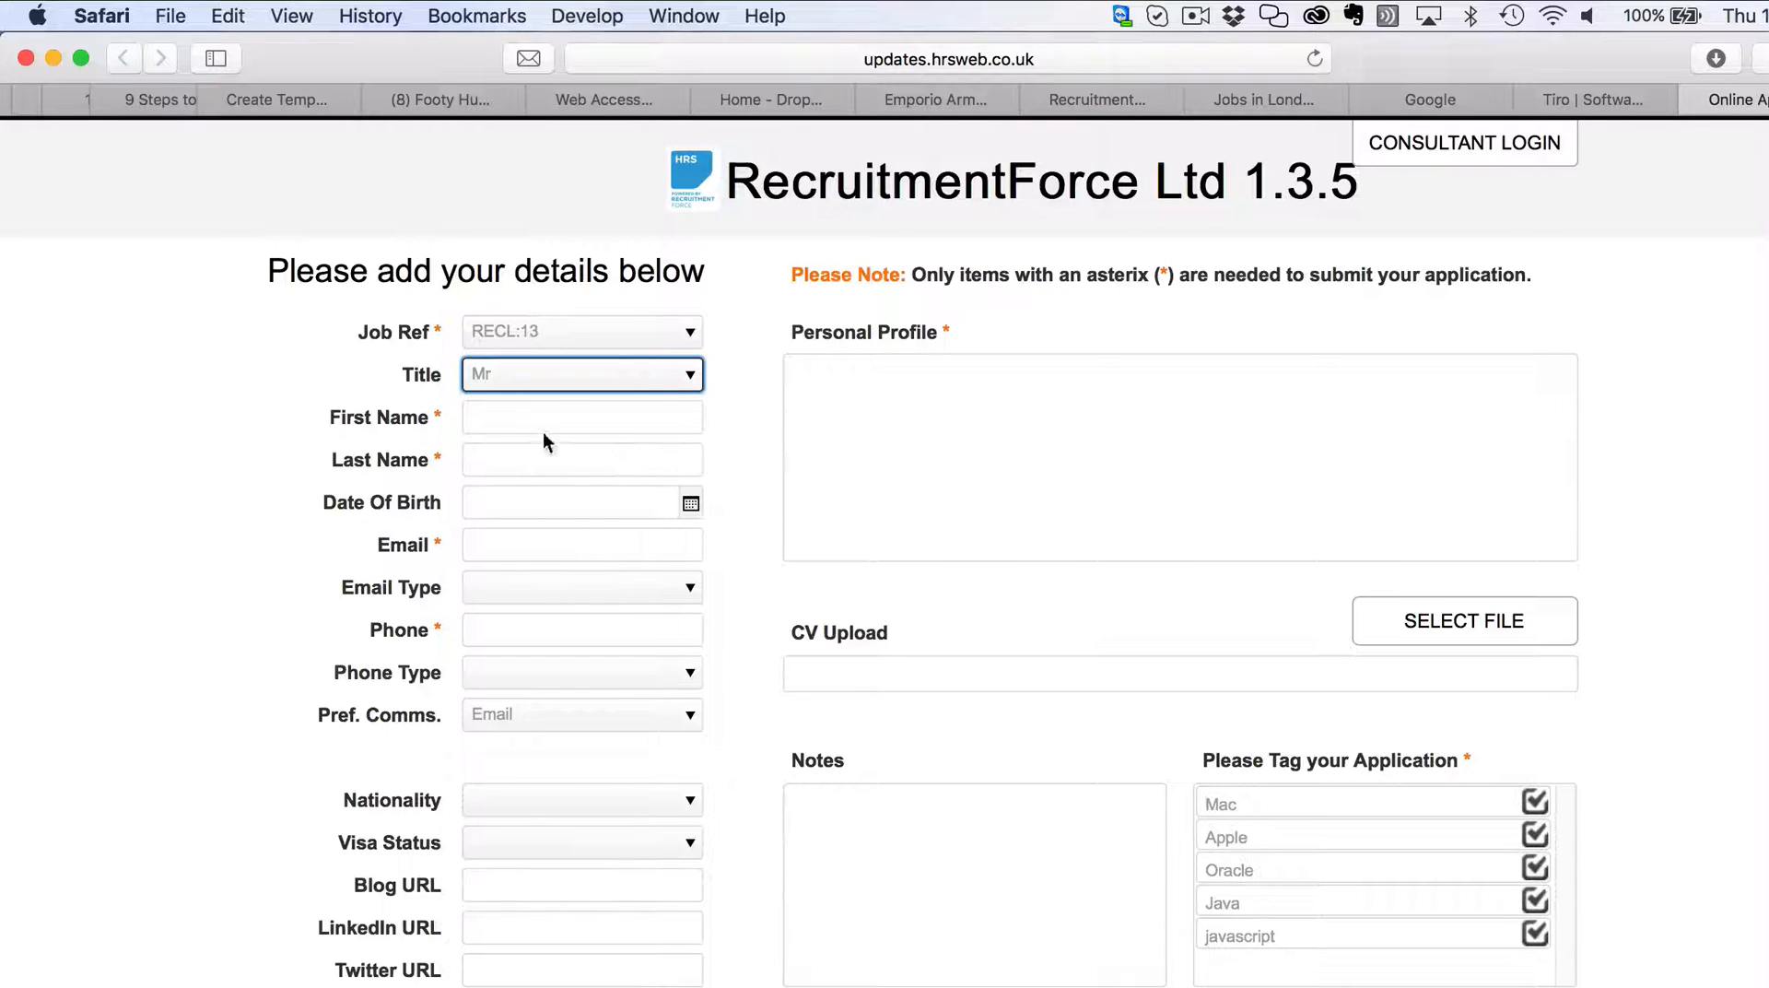
{"action": "left_click", "coordinate": [539, 419]}
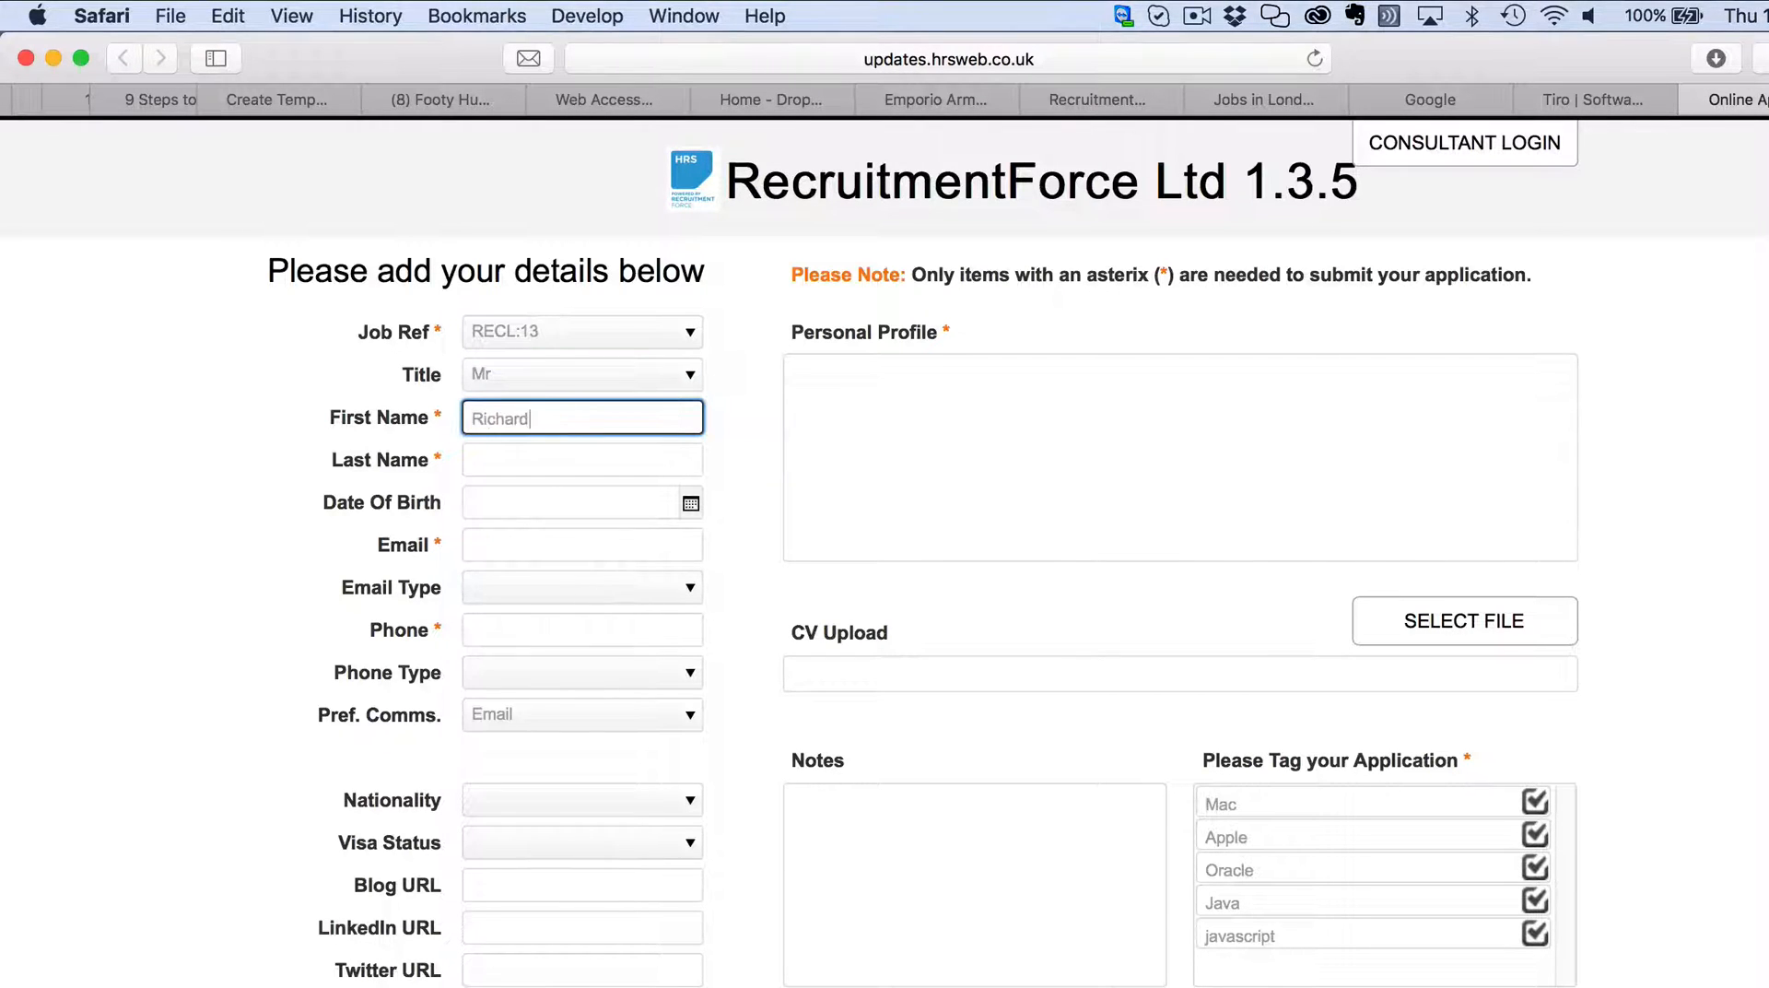
{"action": "left_click", "coordinate": [576, 454]}
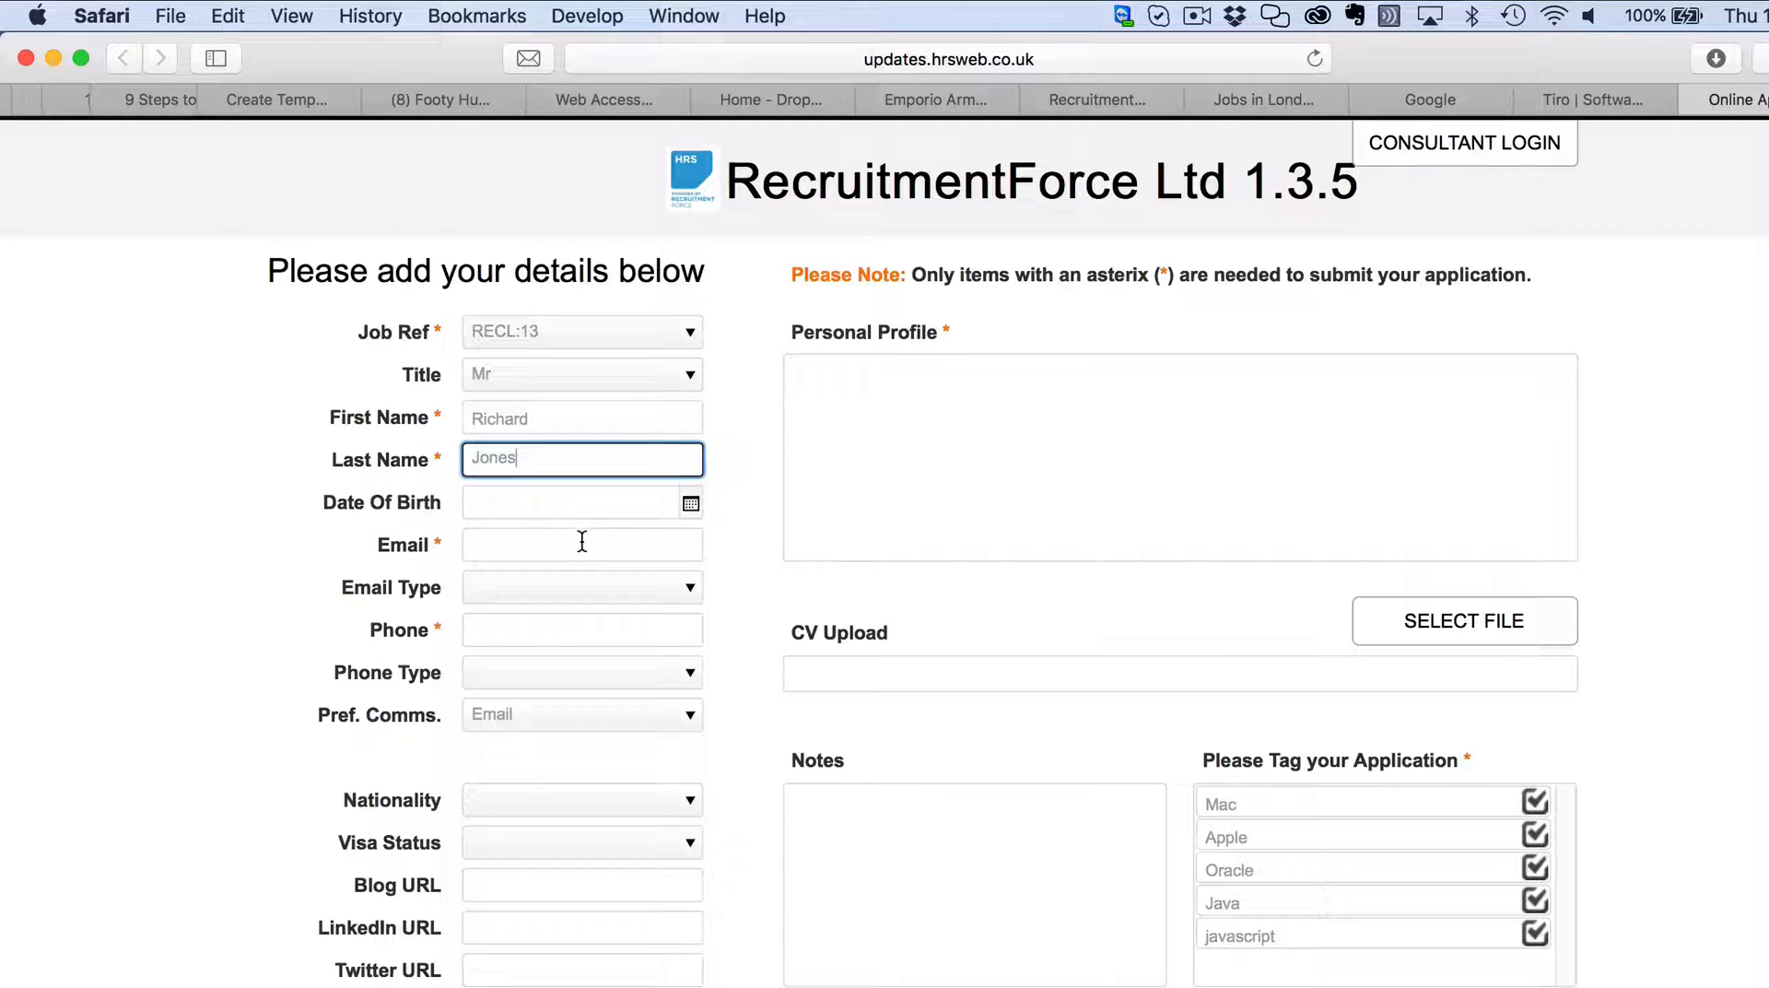
Enter the candidate's e-mail as a Home address and phone number as Mobile.
{"action": "left_click", "coordinate": [582, 542]}
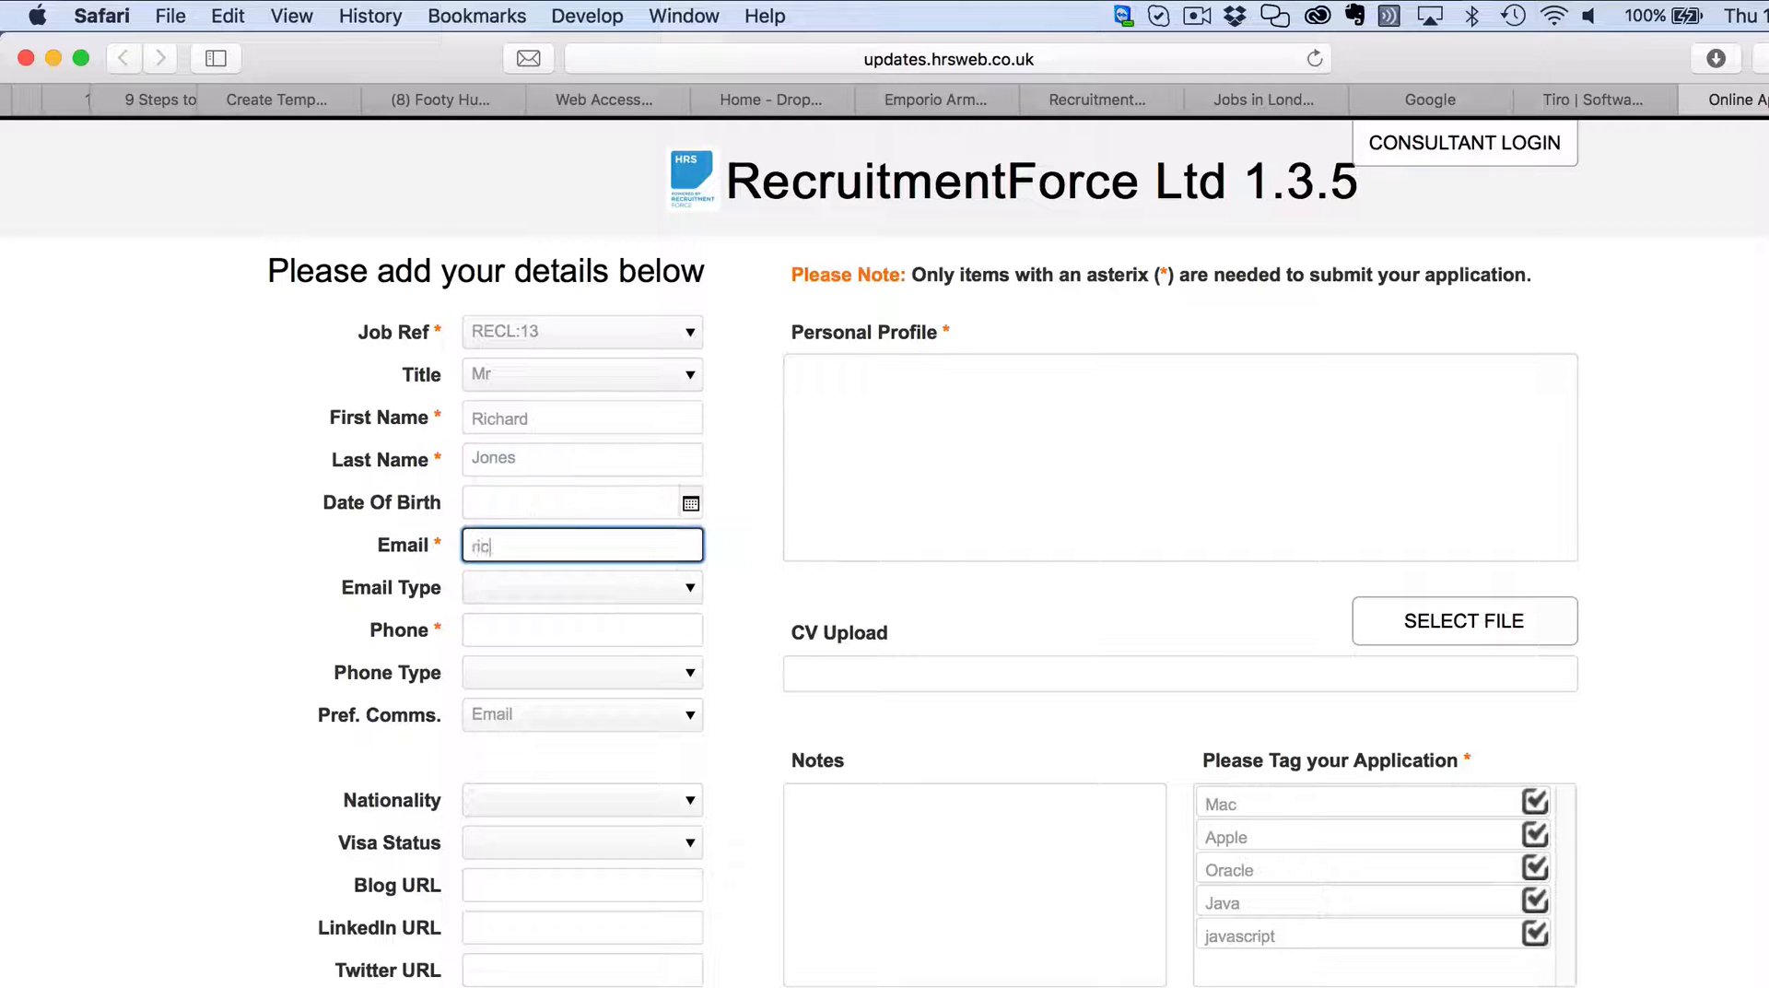
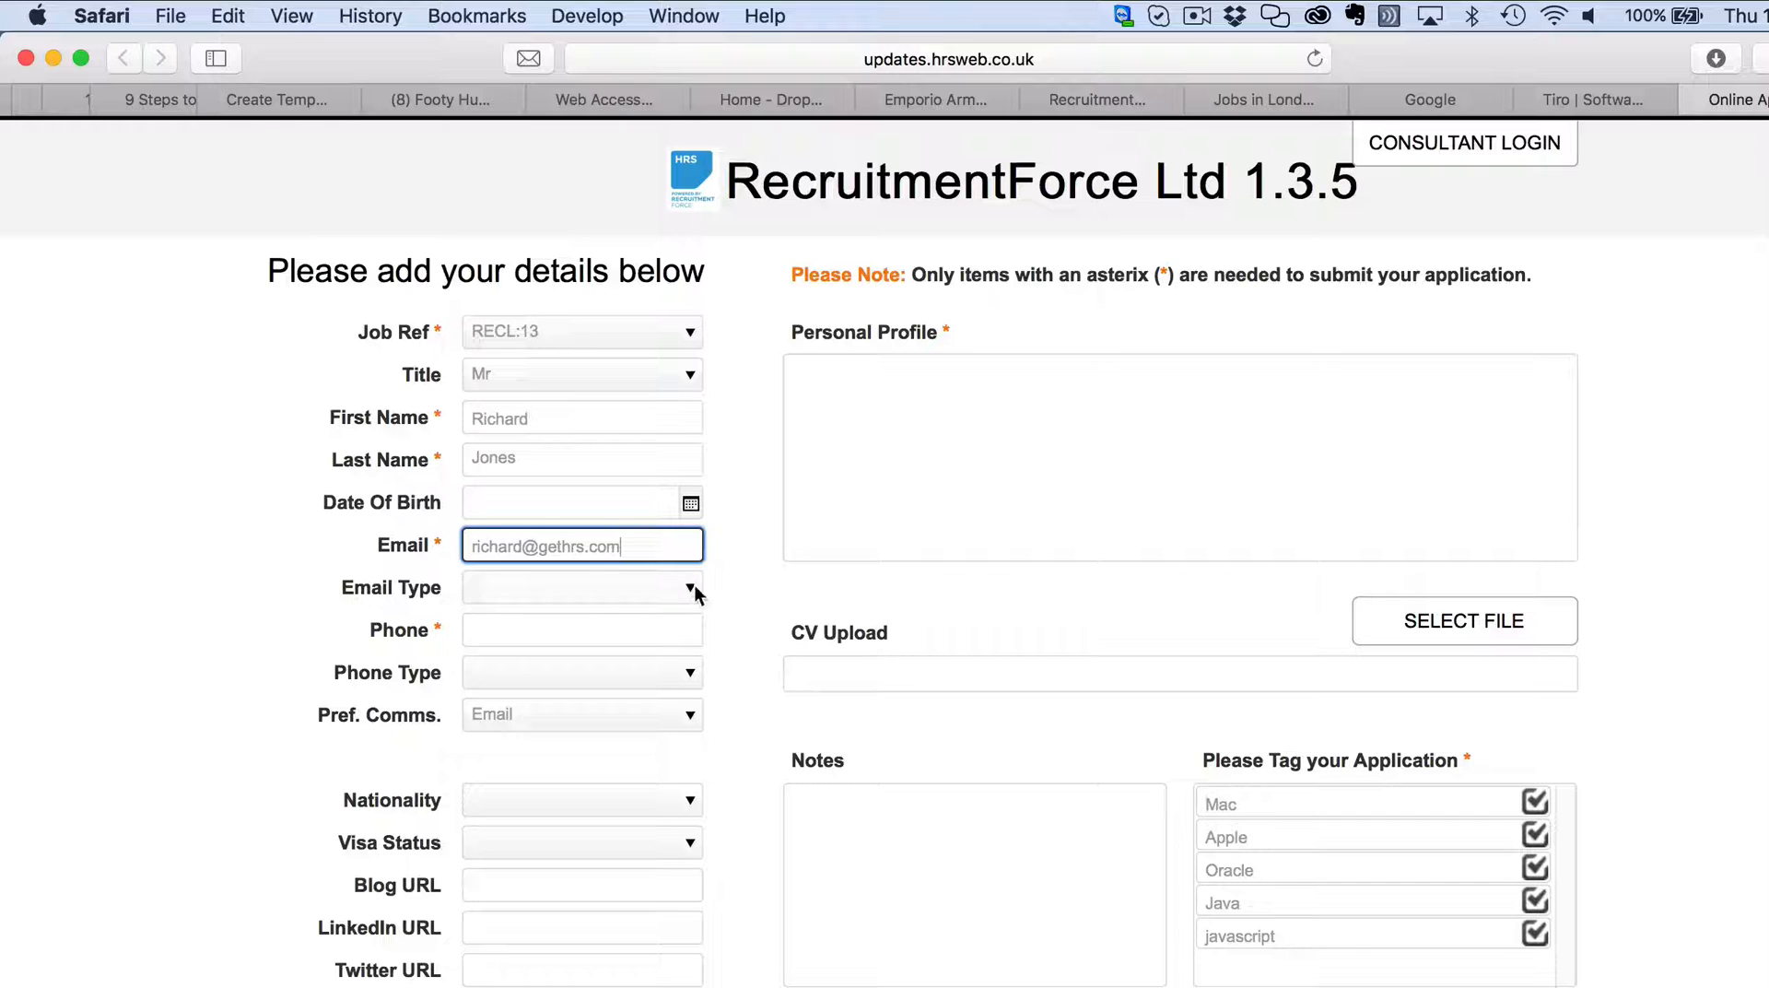
{"action": "left_click", "coordinate": [684, 586]}
{"action": "left_click", "coordinate": [683, 586]}
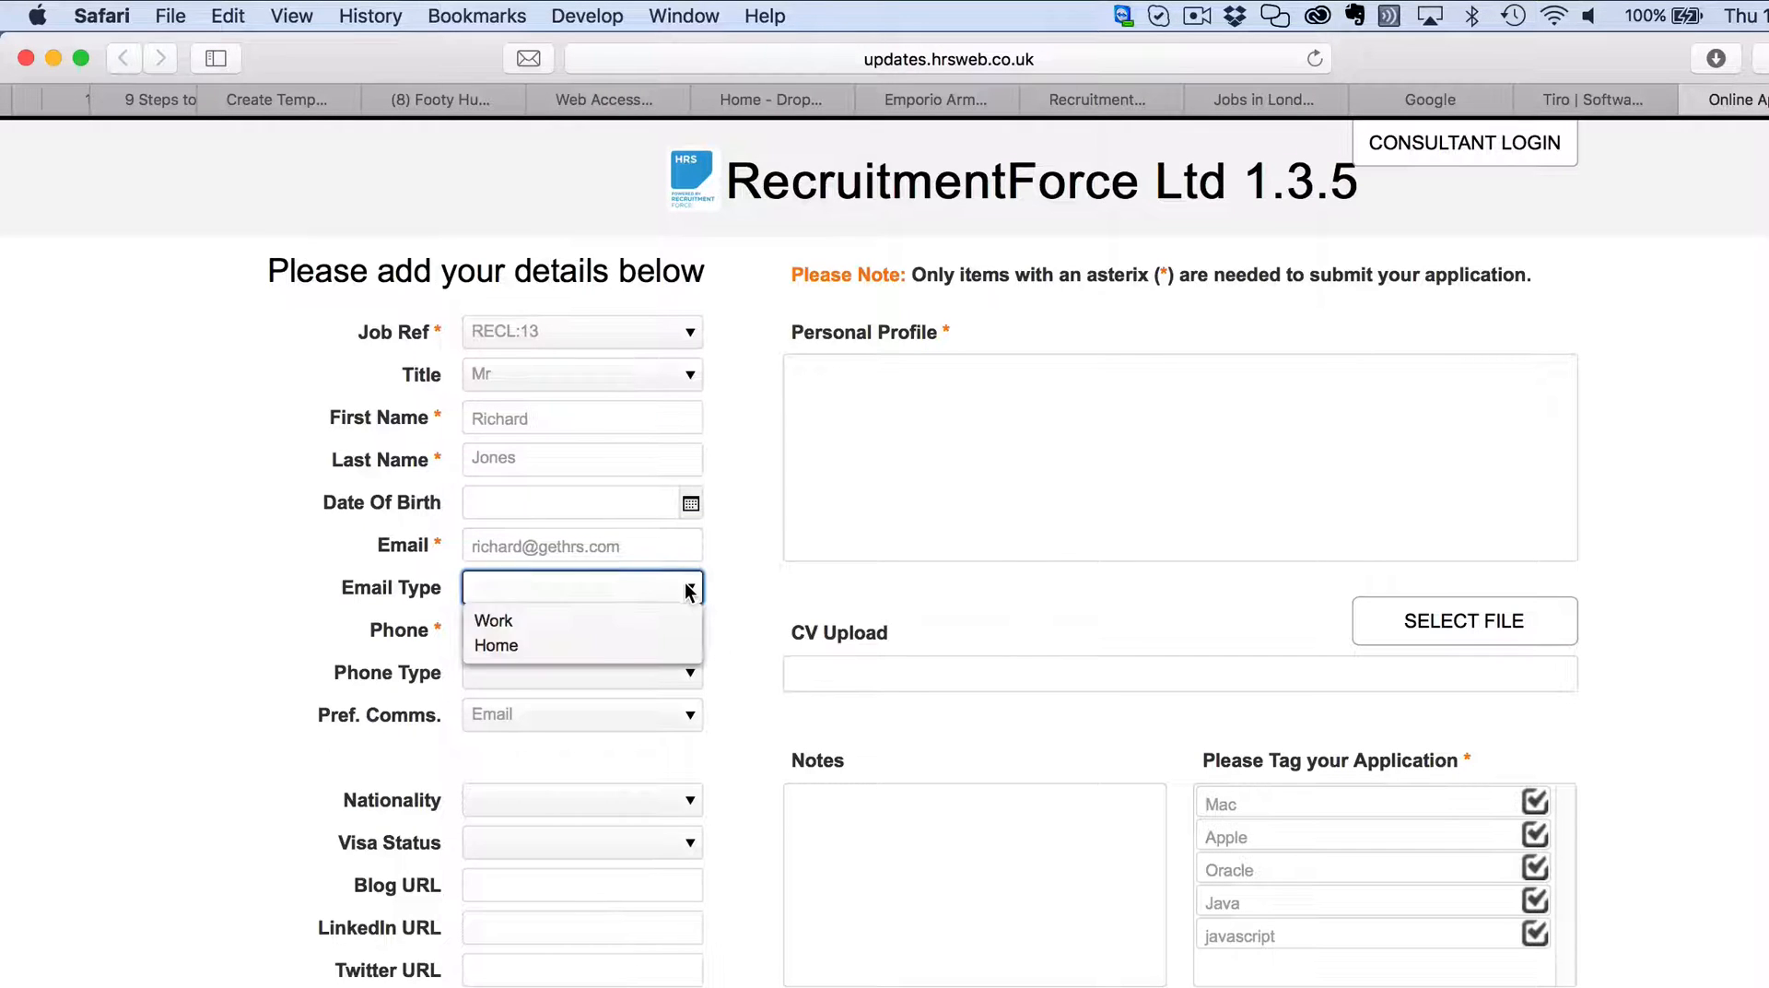
{"action": "left_click", "coordinate": [565, 643]}
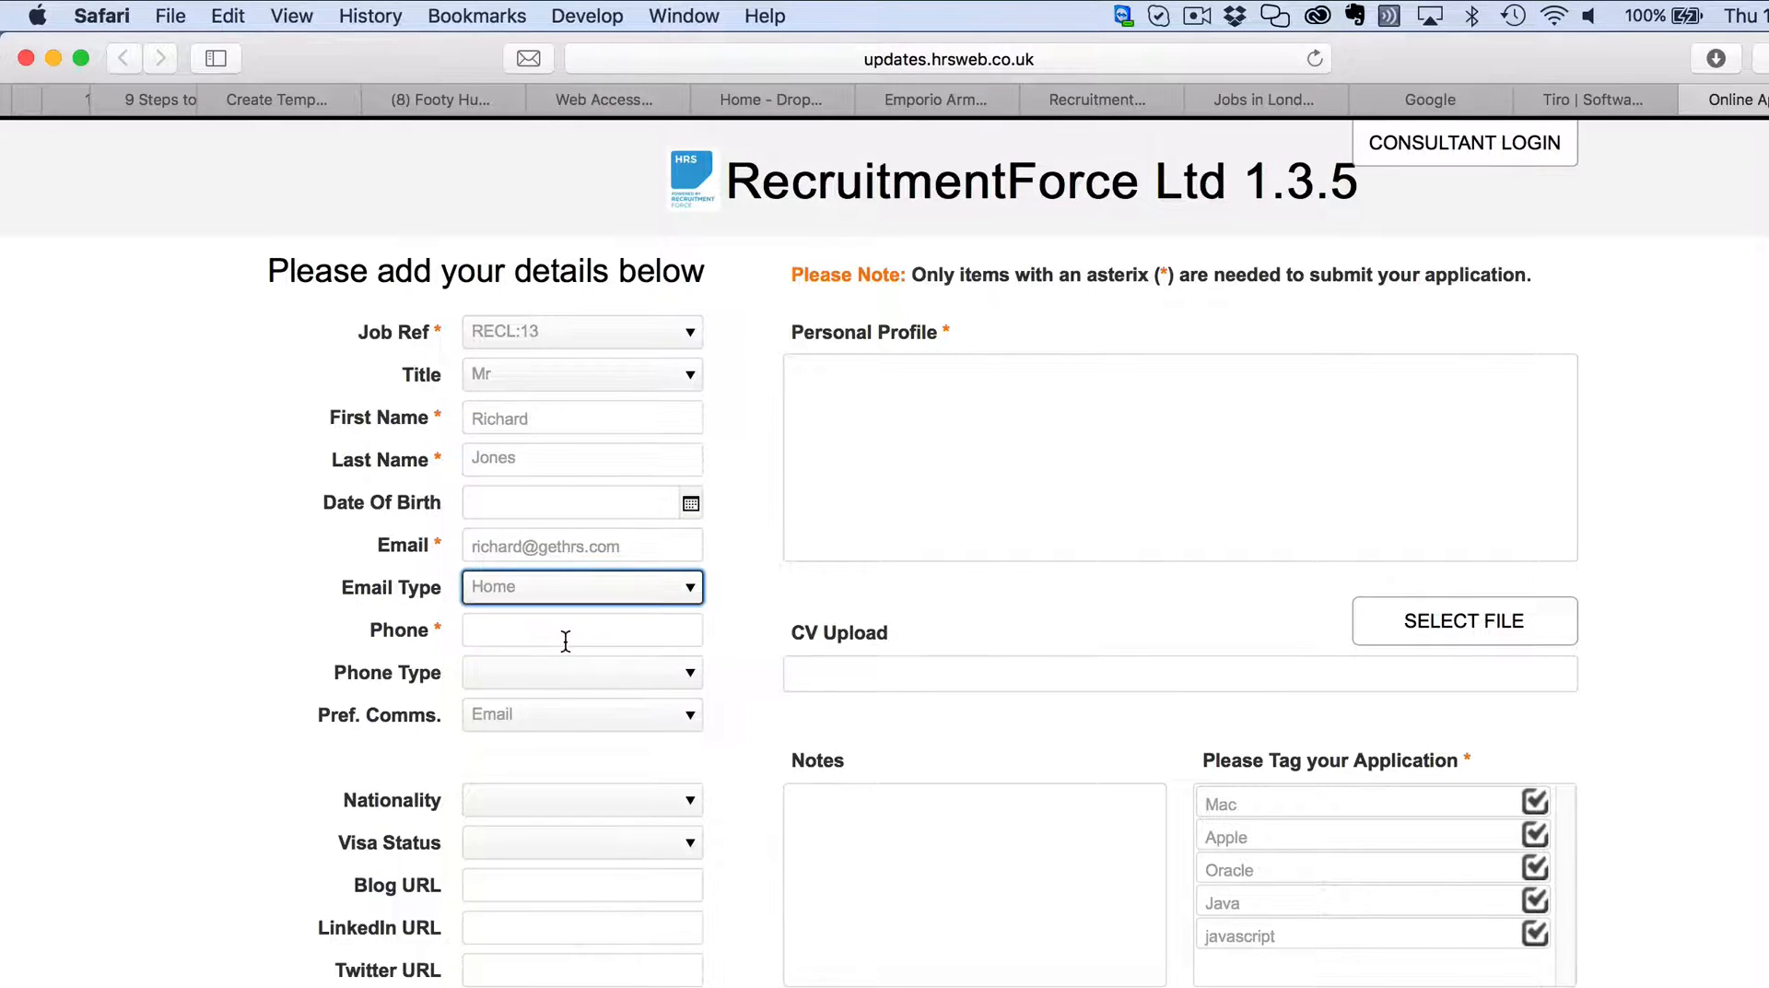
{"action": "left_click", "coordinate": [590, 636]}
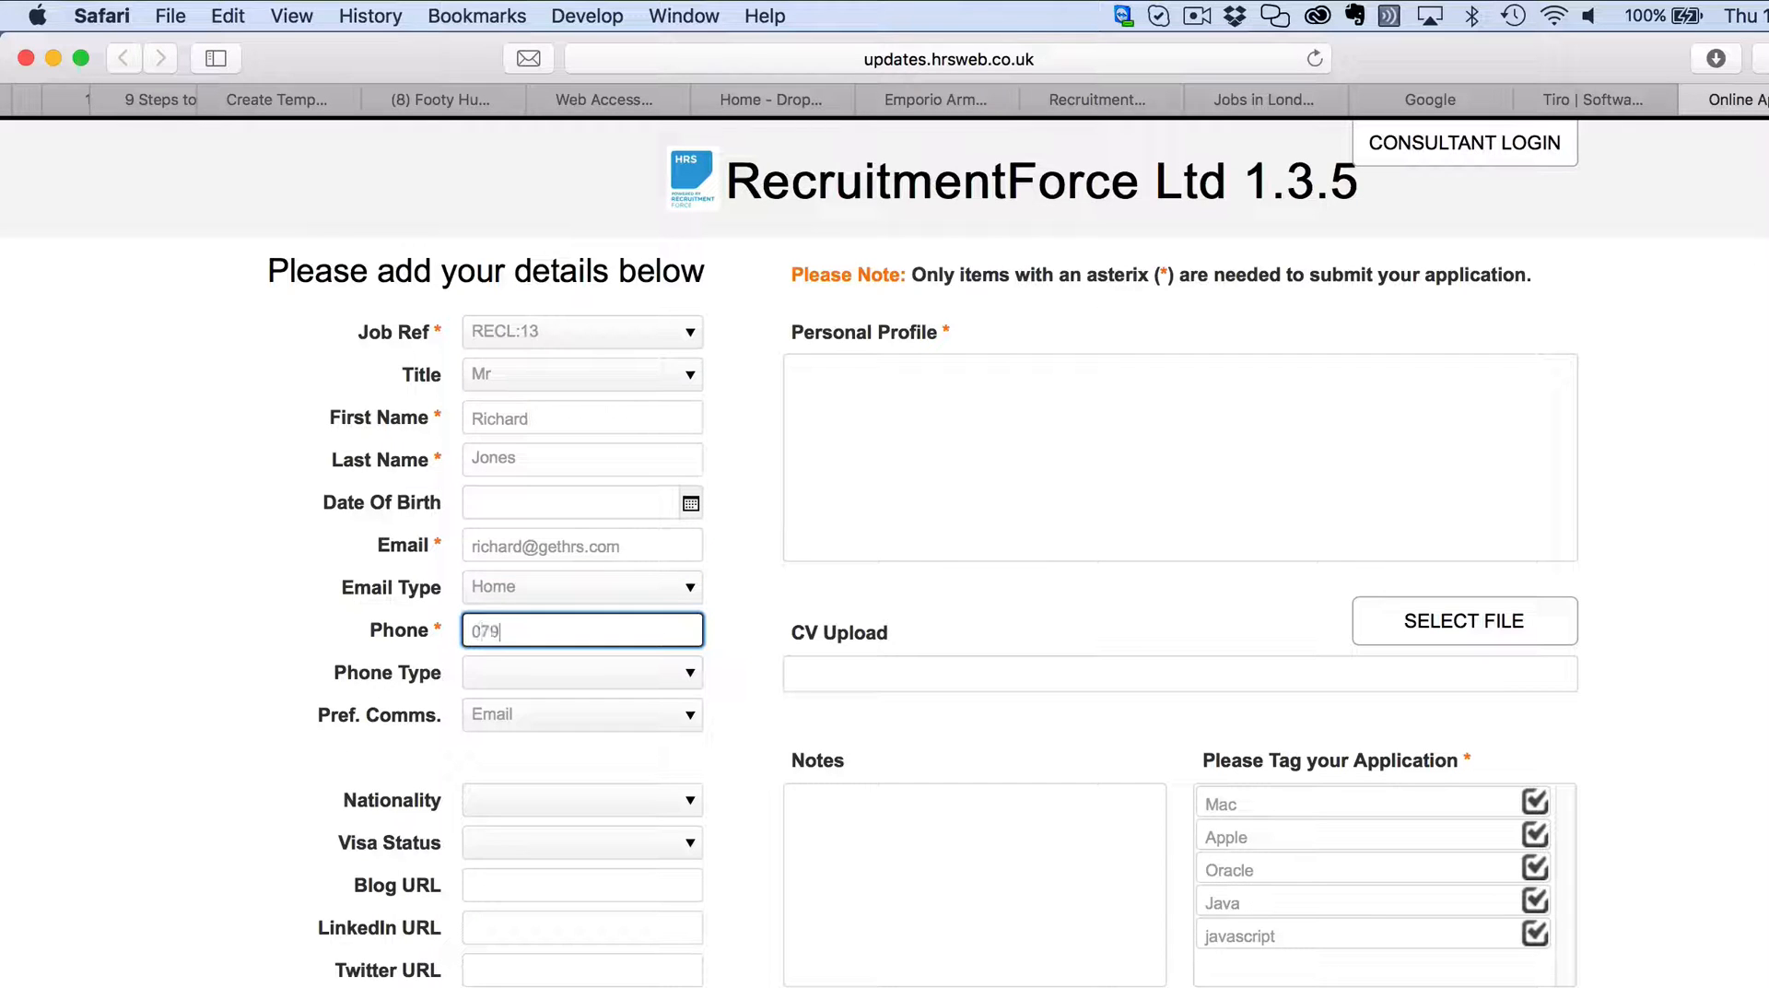
{"action": "left_click", "coordinate": [693, 671]}
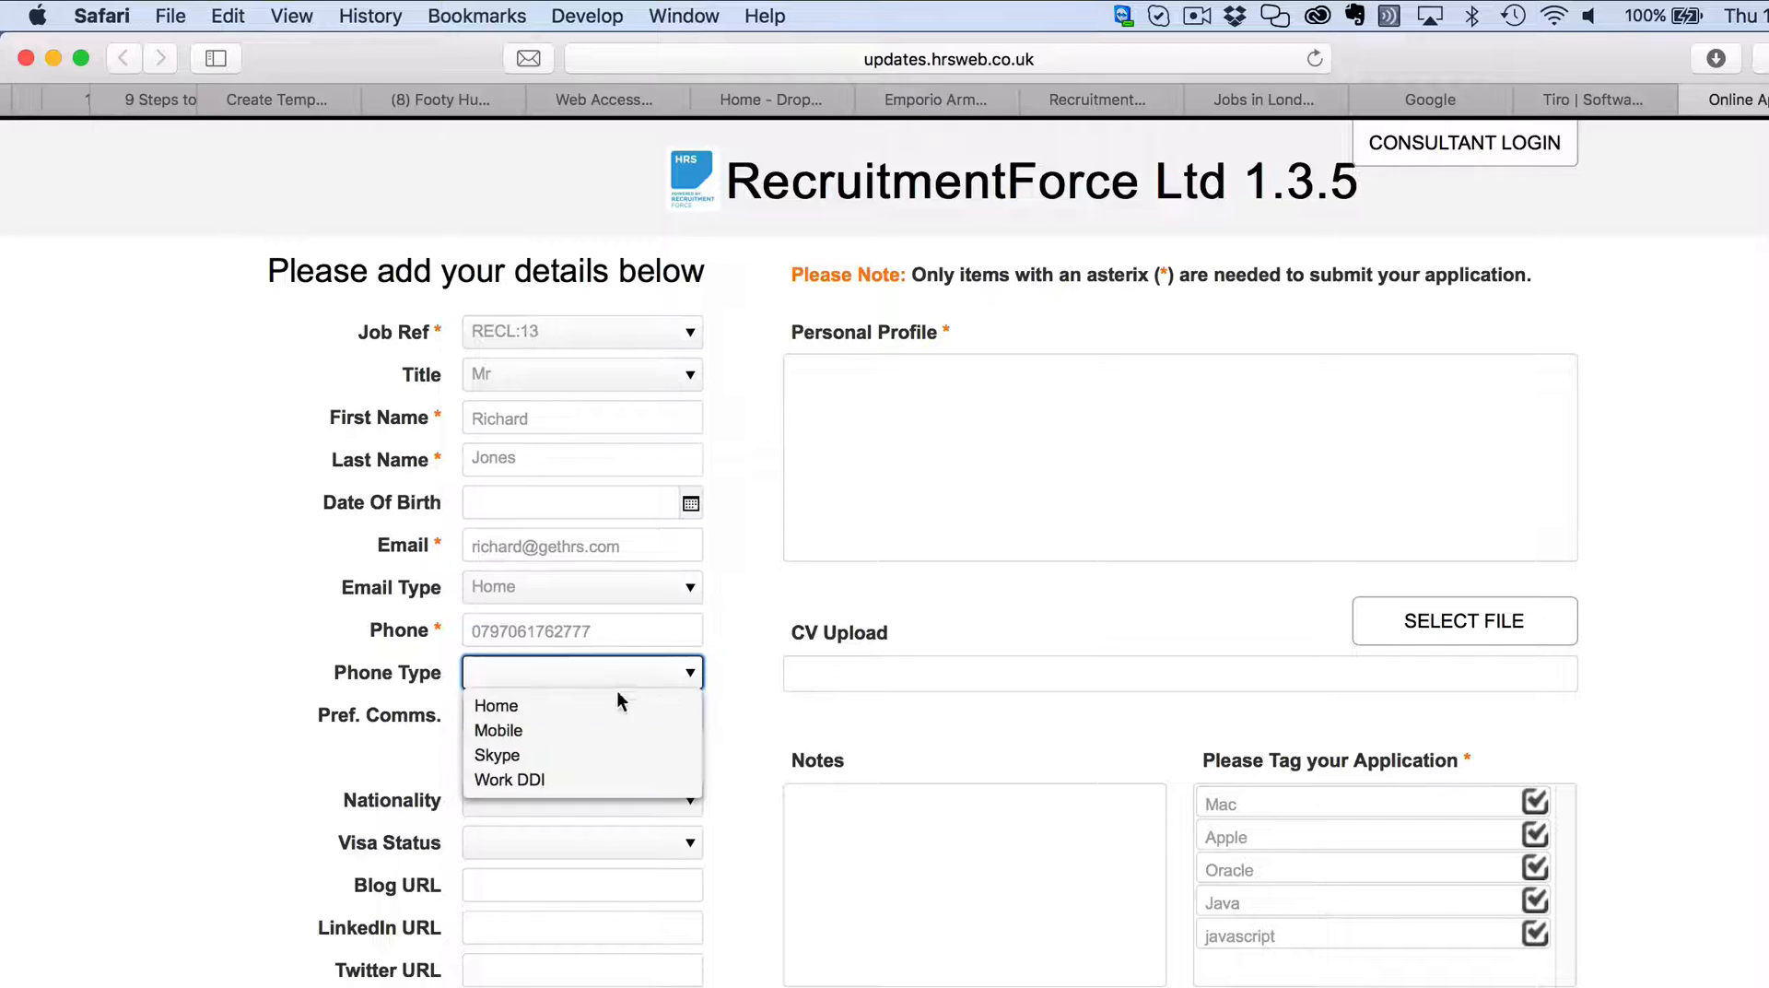
{"action": "left_click", "coordinate": [548, 729]}
Keep Email as preferred contact, and set nationality British and visa status UK National.
{"action": "left_click", "coordinate": [606, 715]}
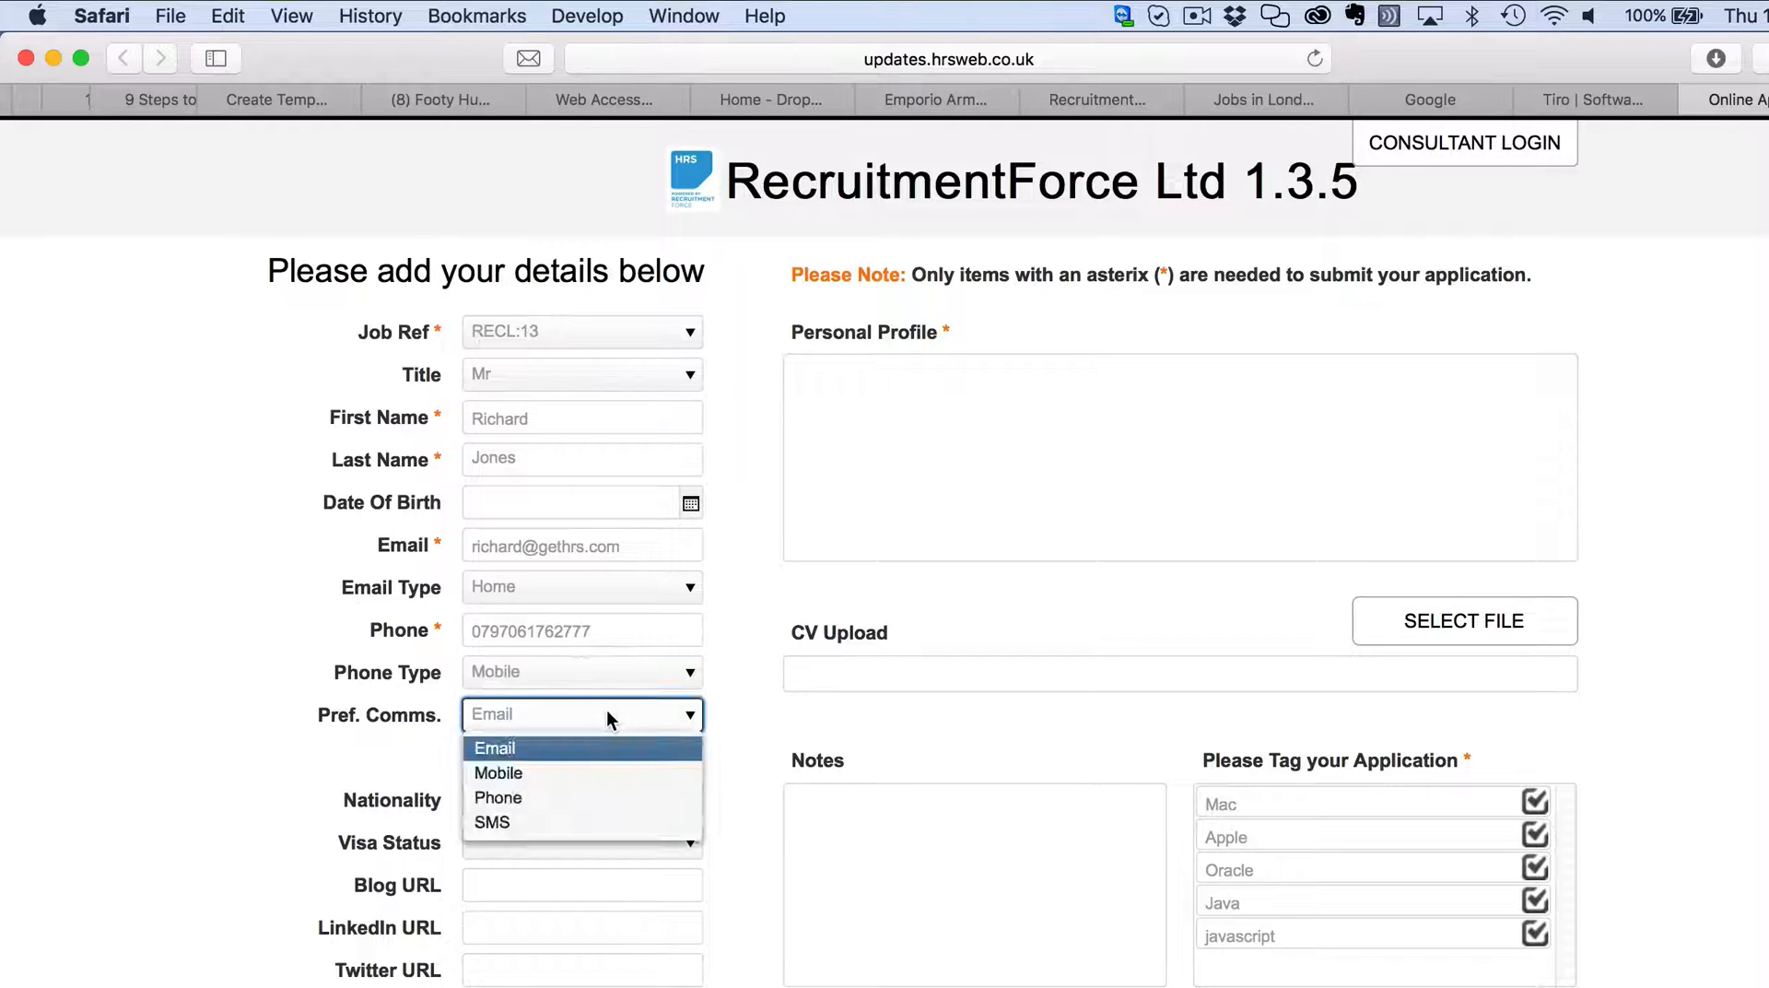
{"action": "left_click", "coordinate": [741, 728]}
{"action": "left_click", "coordinate": [611, 794]}
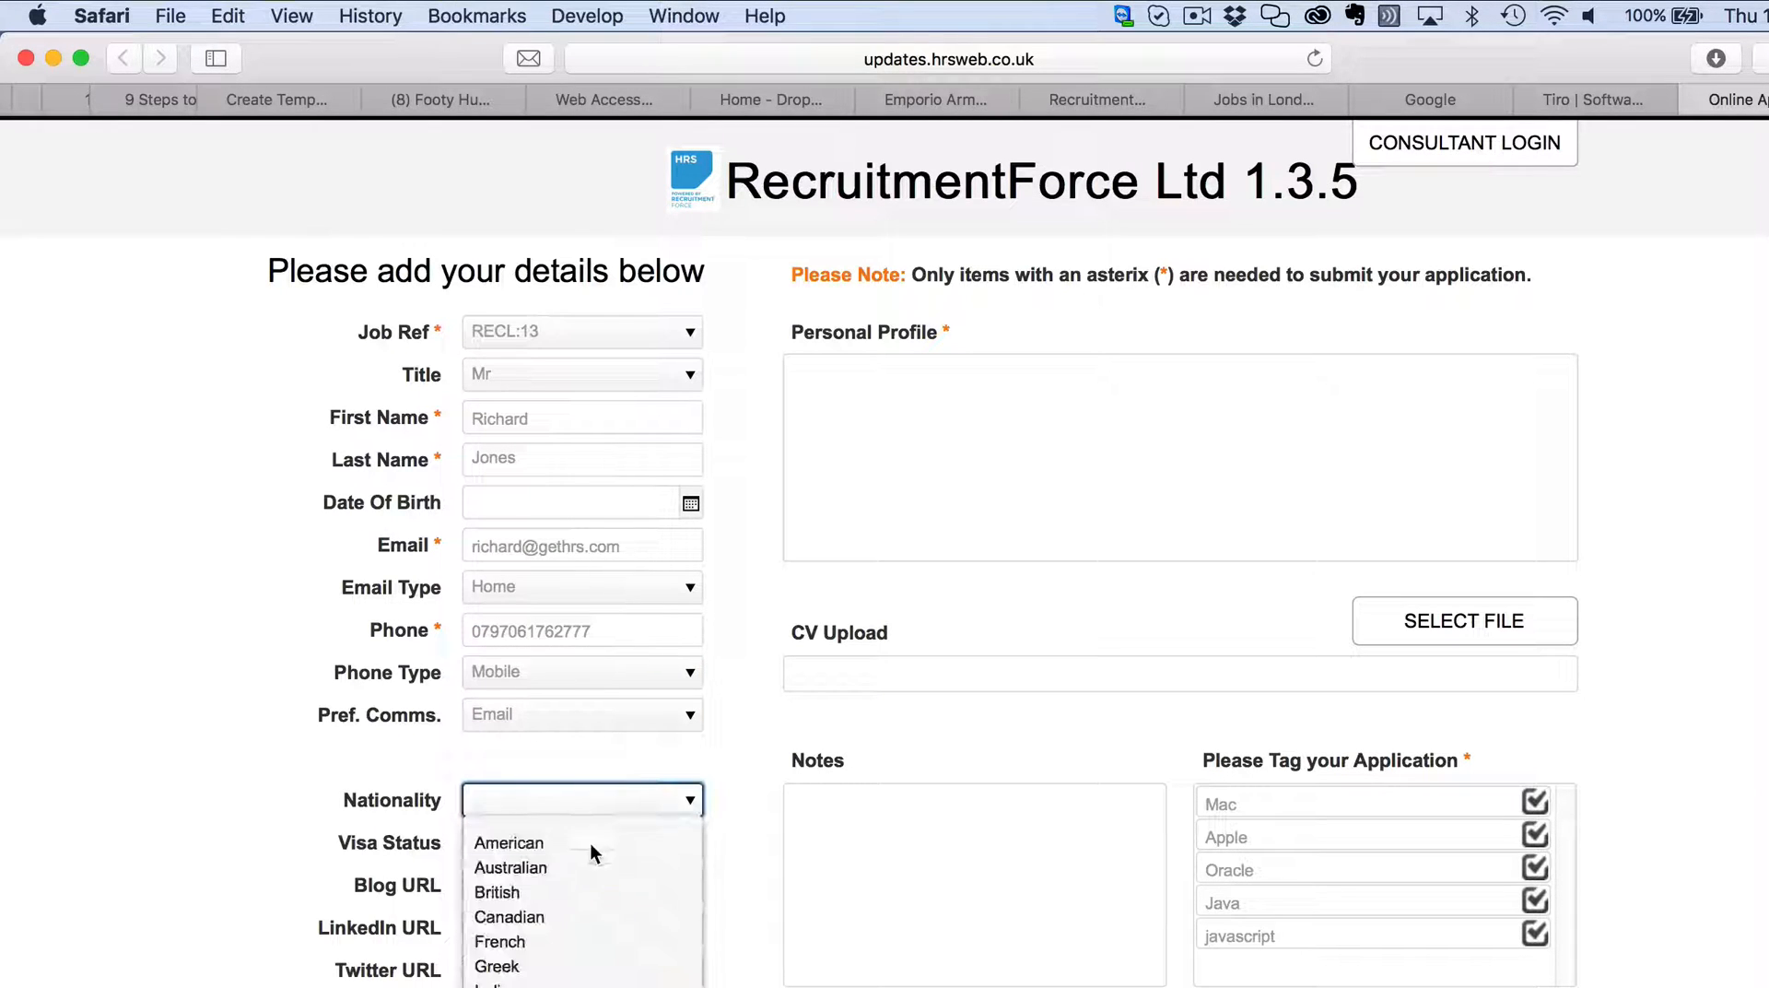
{"action": "left_click", "coordinate": [566, 898]}
{"action": "left_click", "coordinate": [604, 840]}
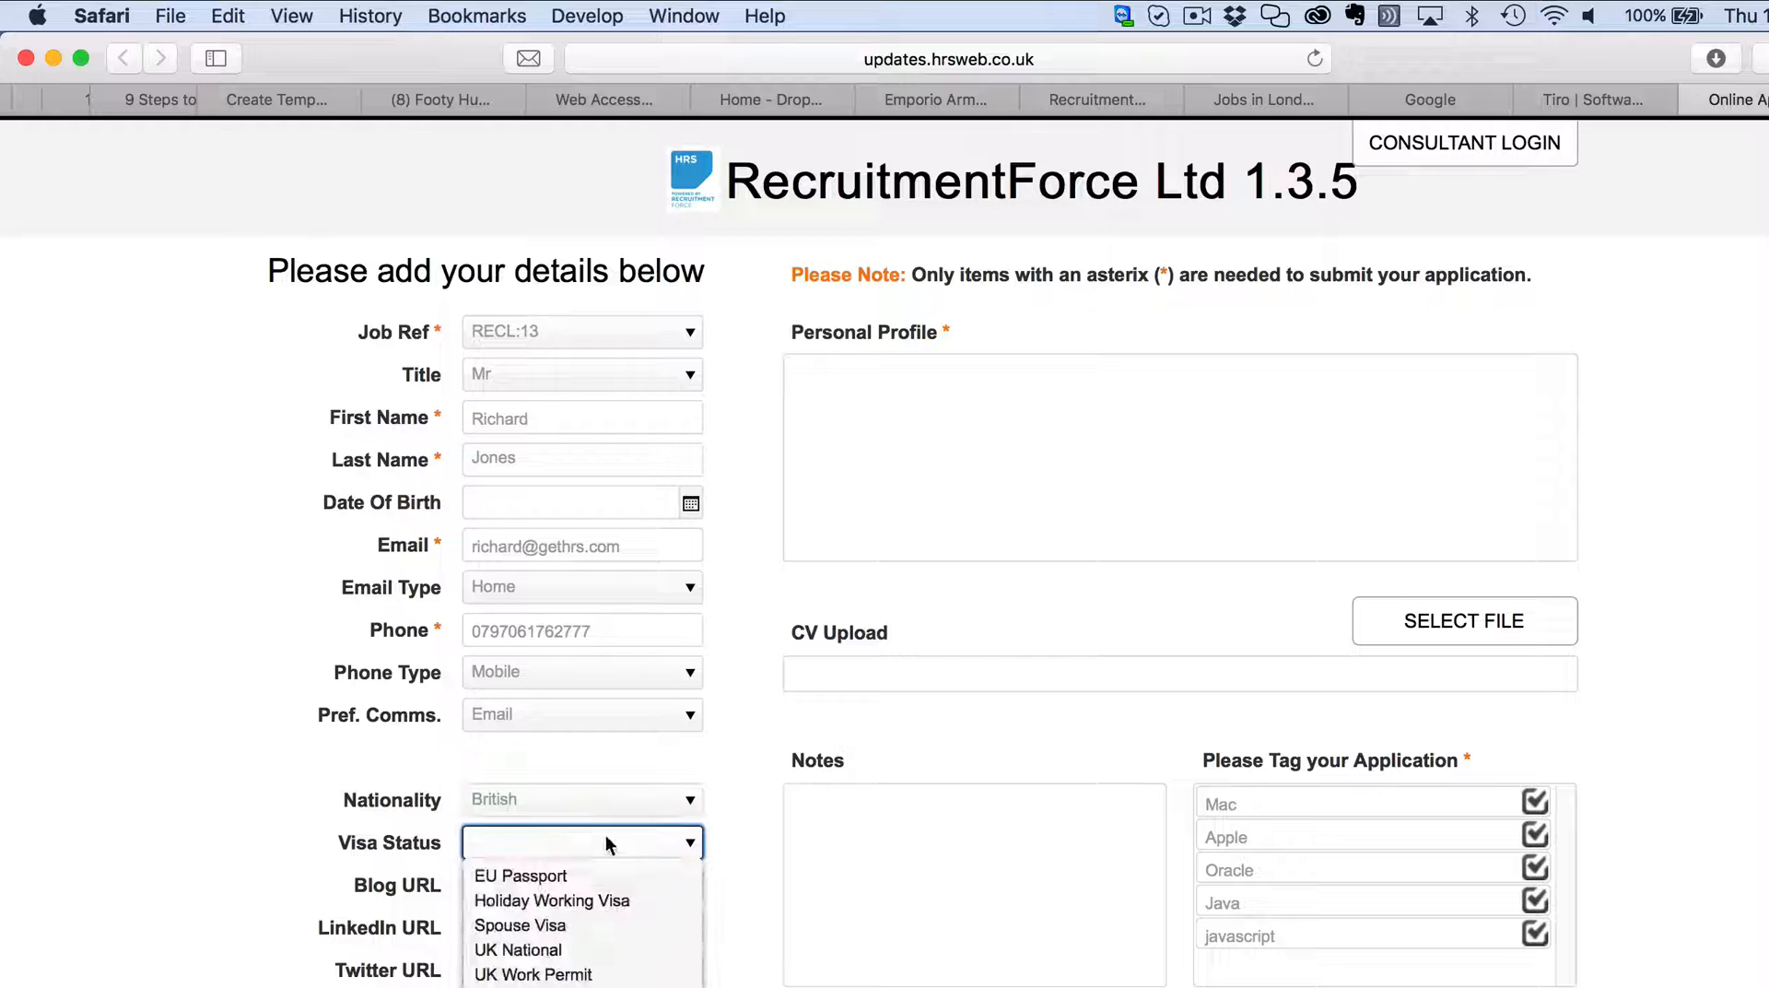
{"action": "left_click", "coordinate": [623, 958]}
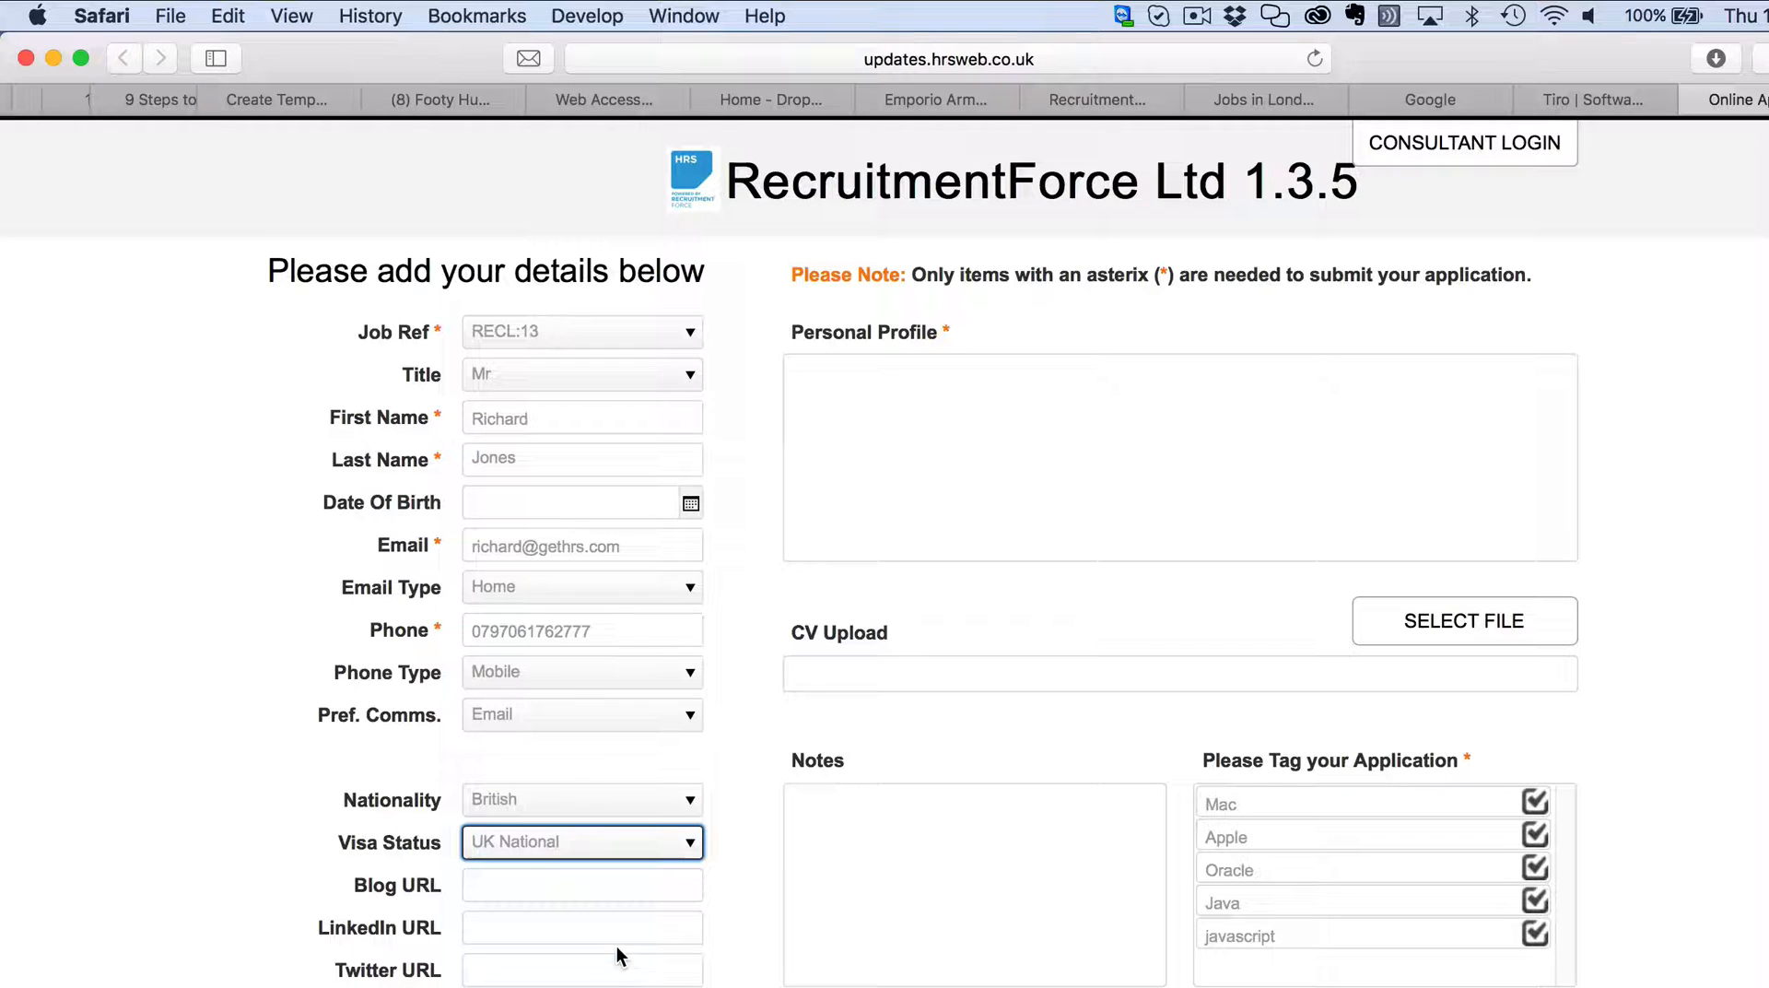
{"action": "left_click", "coordinate": [742, 901]}
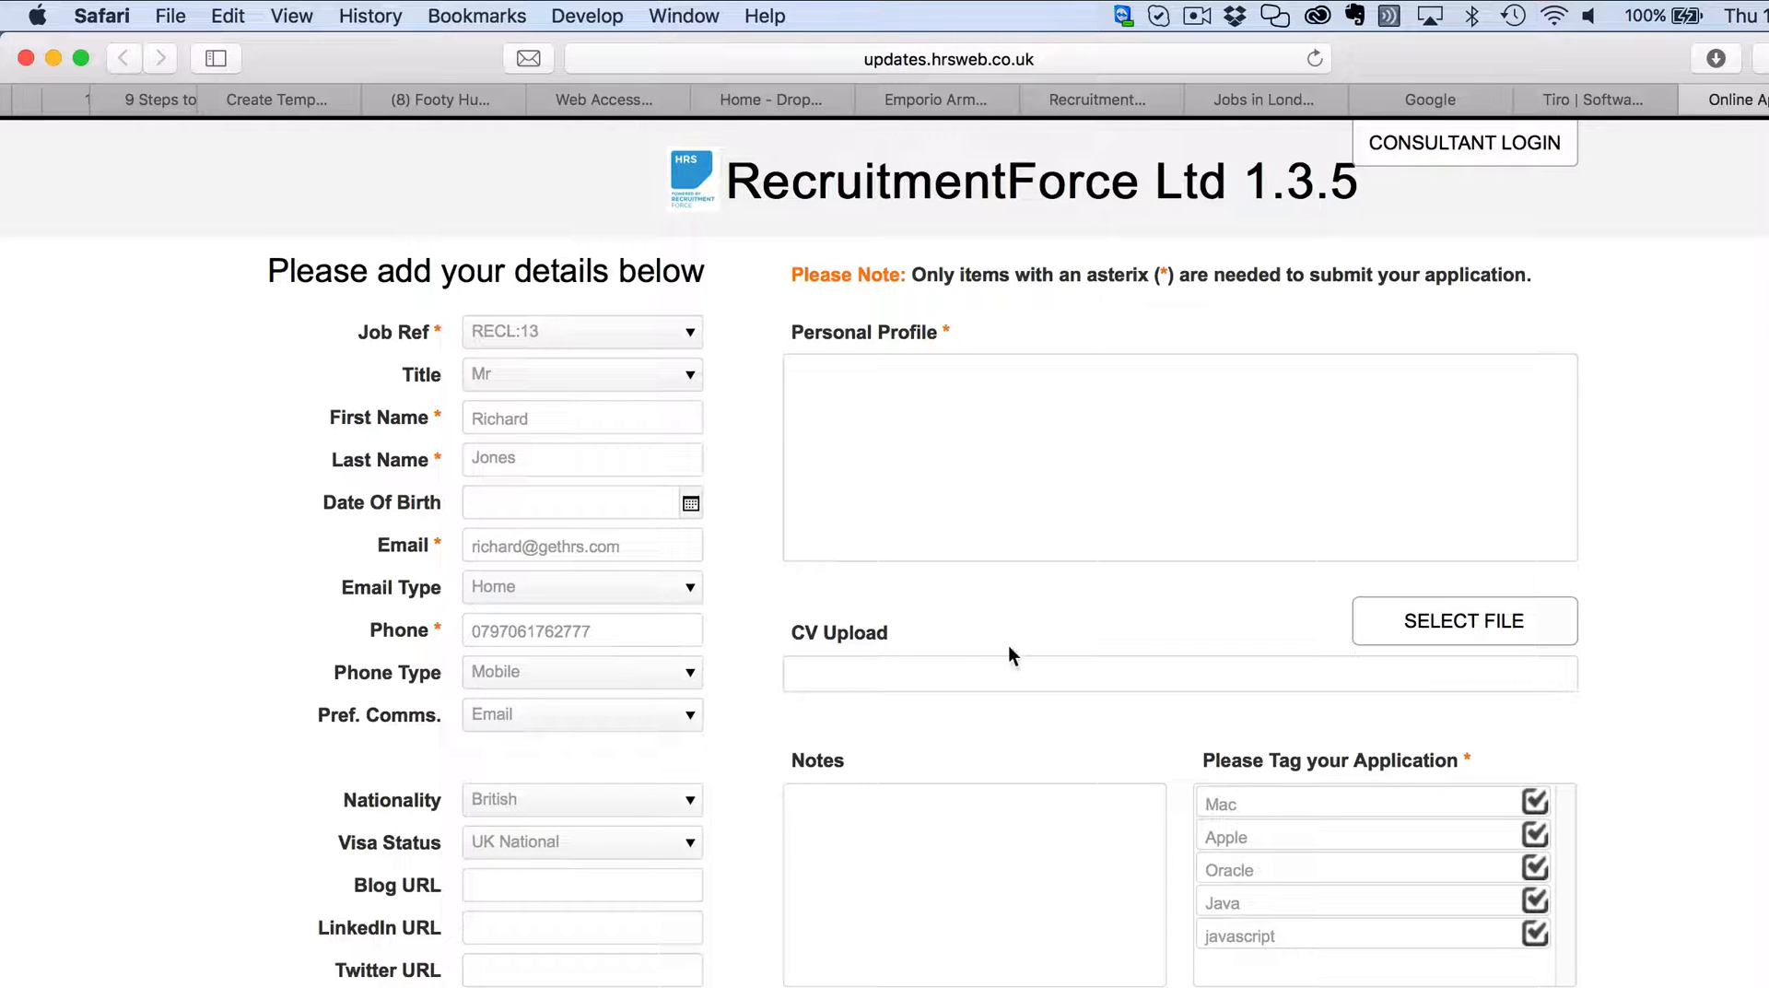
{"action": "left_click", "coordinate": [912, 405]}
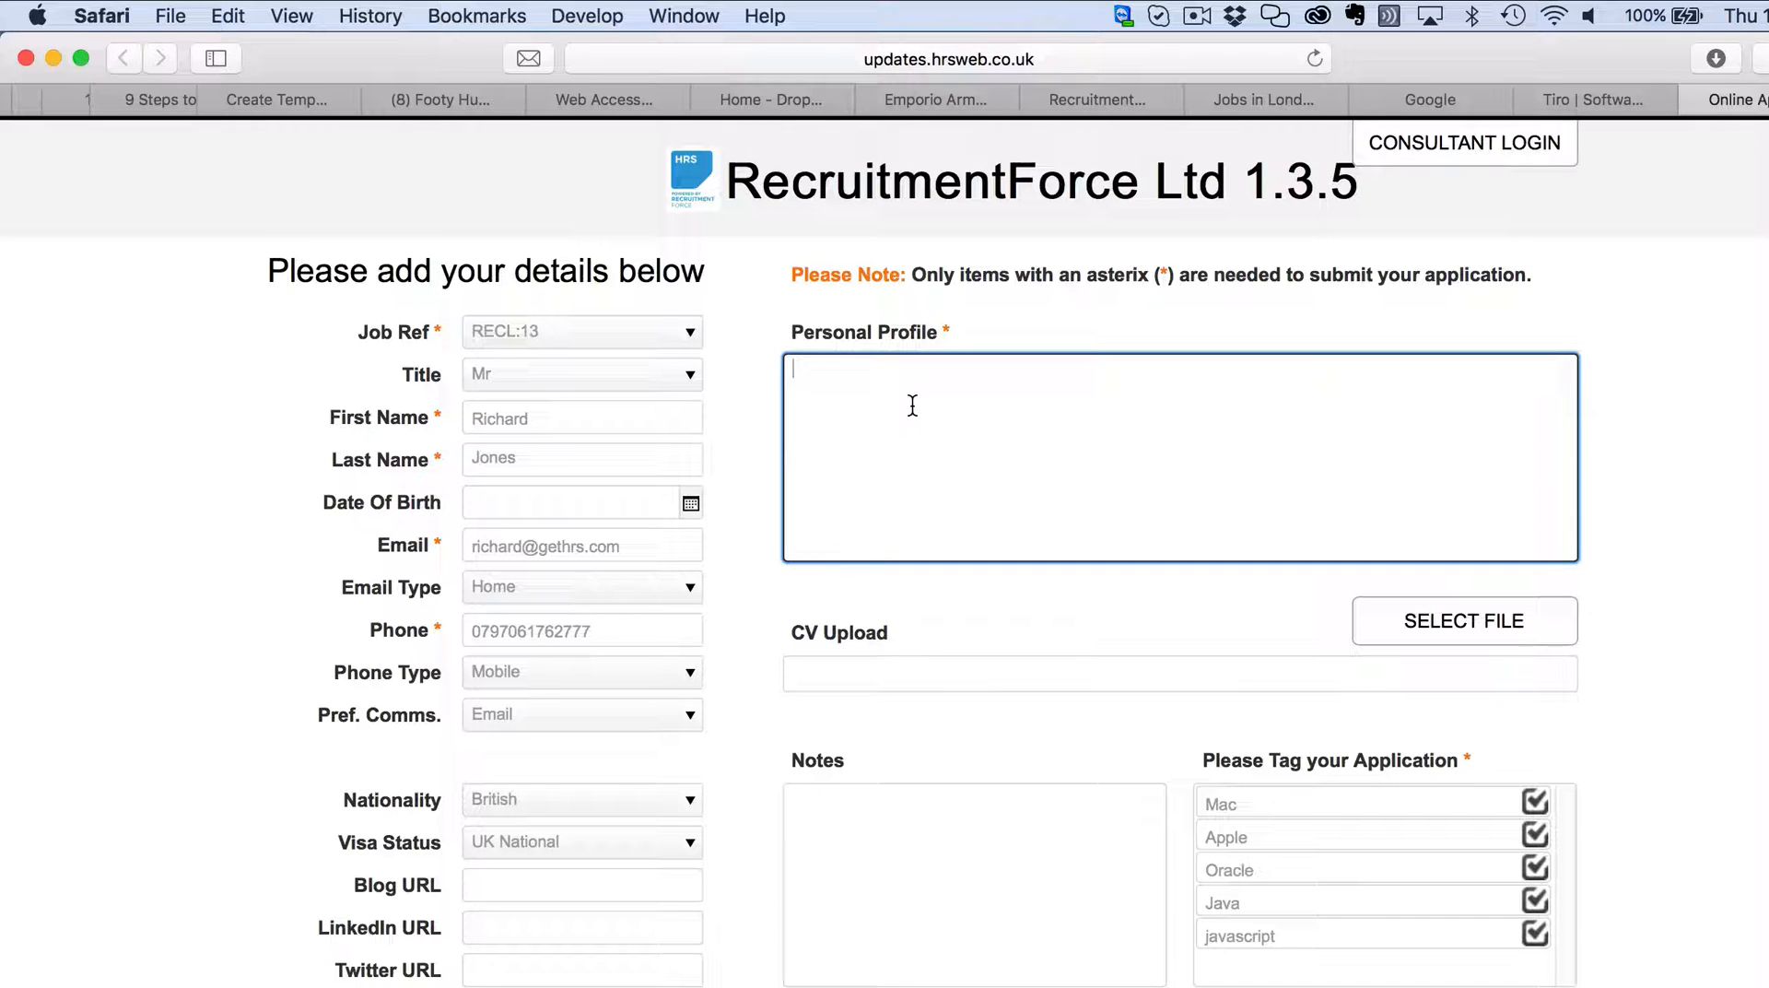
Write the profile 'I am a great guy with loads of skills...' and upload the candidate's CV.
{"action": "type", "text": "I am a great guy with "}
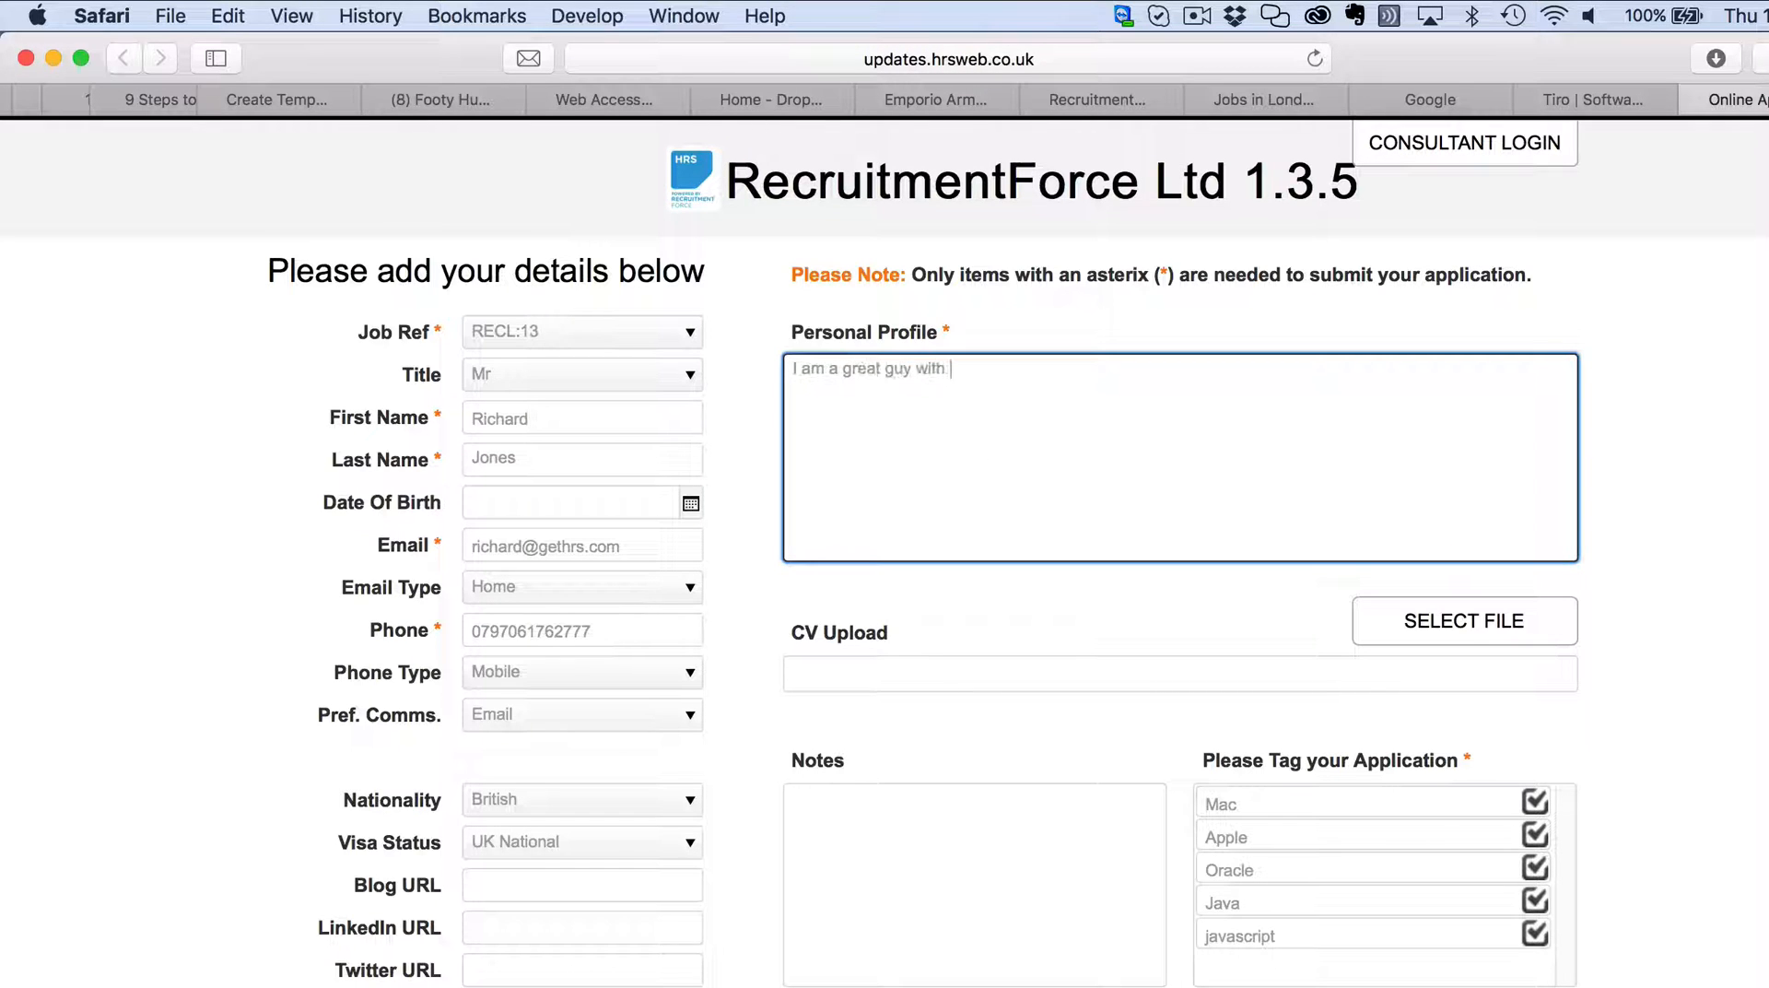
{"action": "type", "text": "loads of skills ara suitable for any job"}
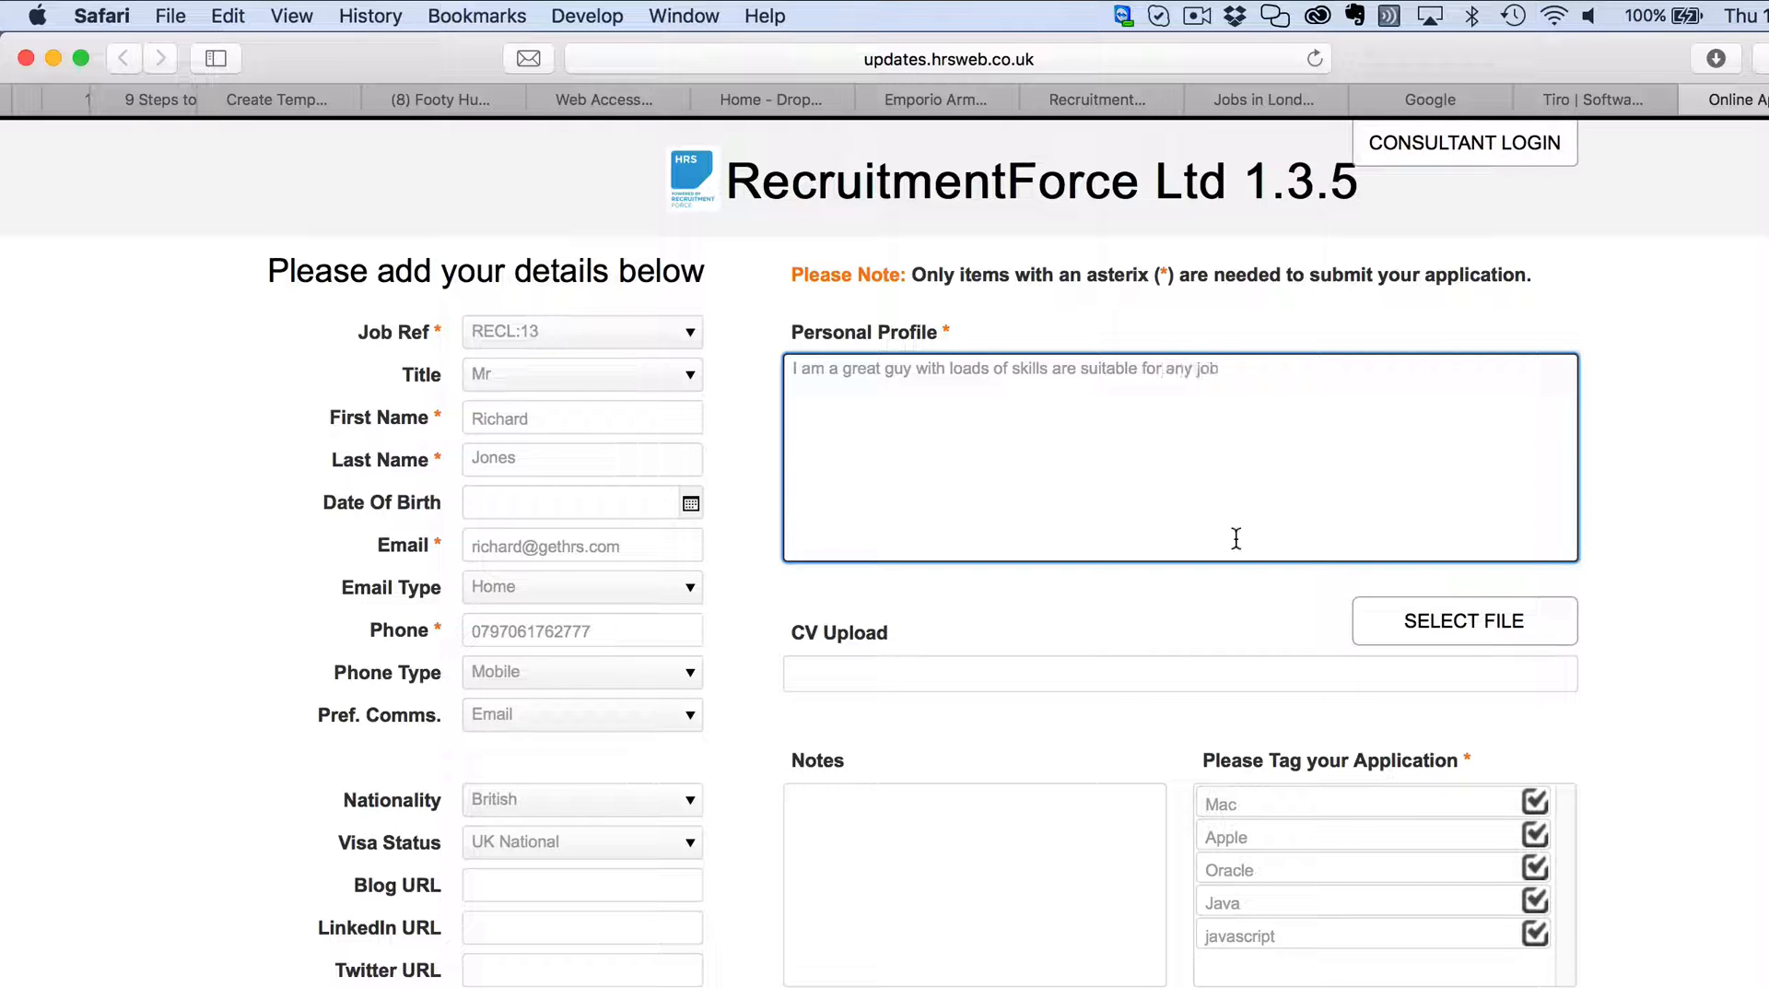
{"action": "left_click", "coordinate": [1471, 633]}
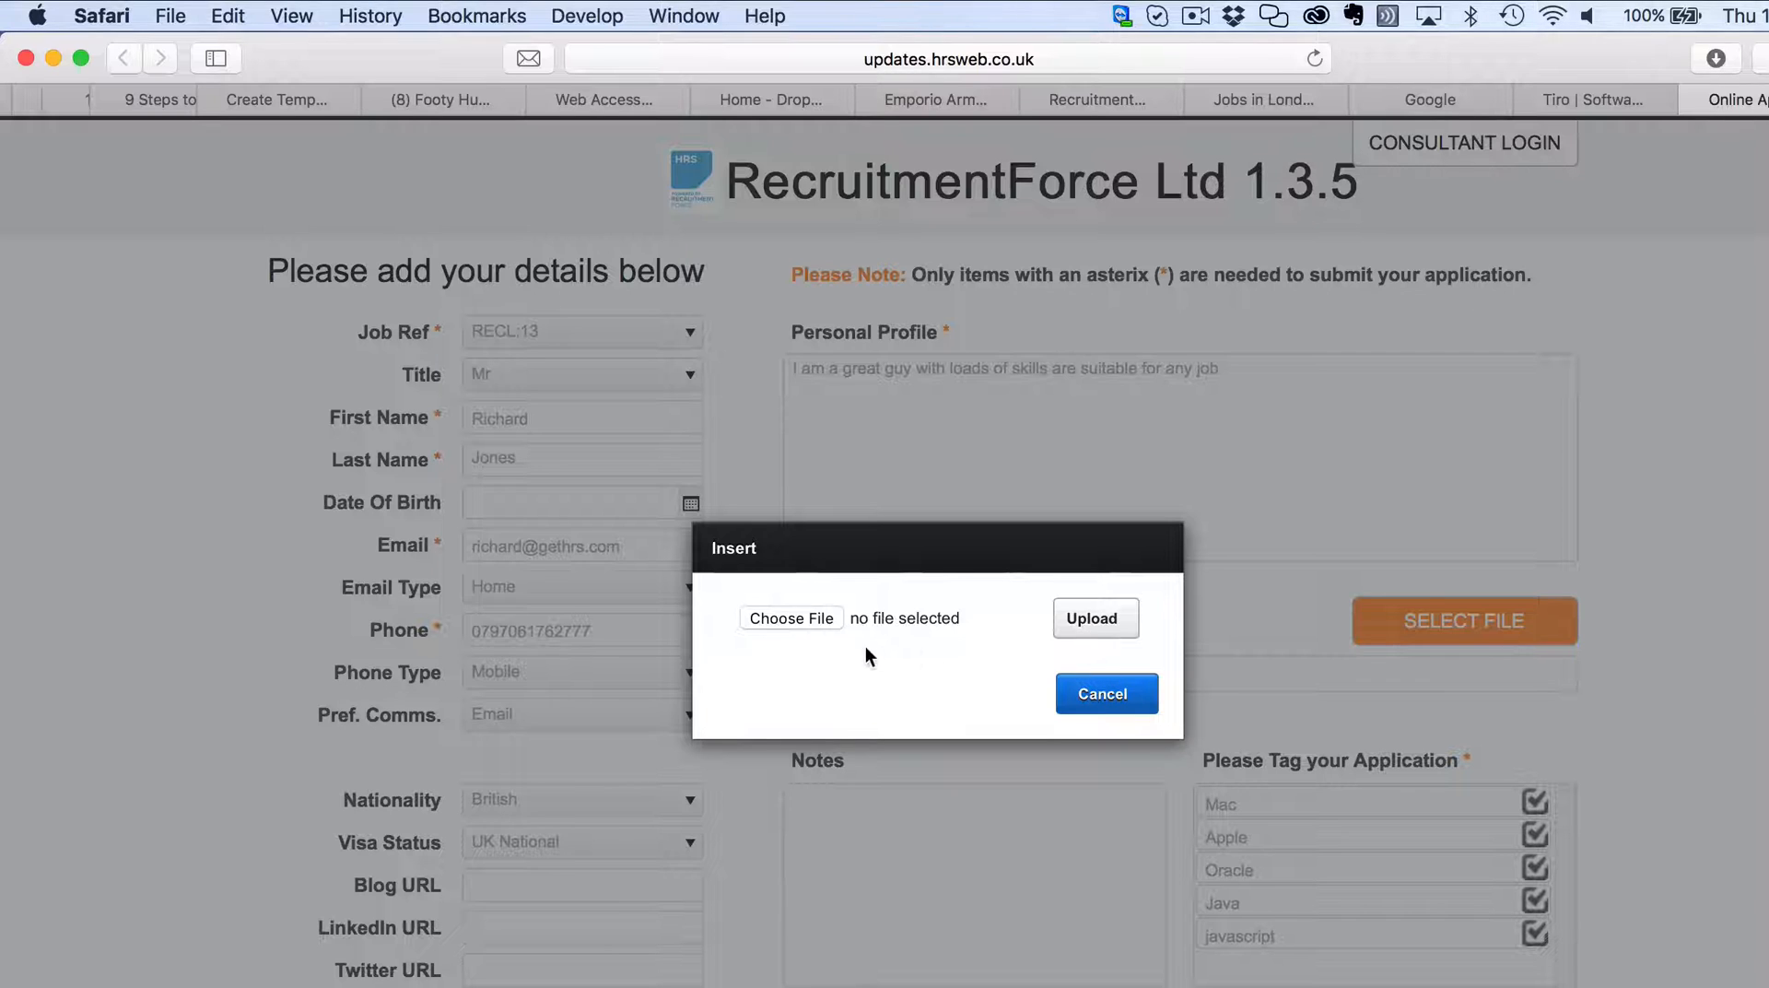
{"action": "left_click", "coordinate": [807, 615]}
{"action": "left_click", "coordinate": [809, 181]}
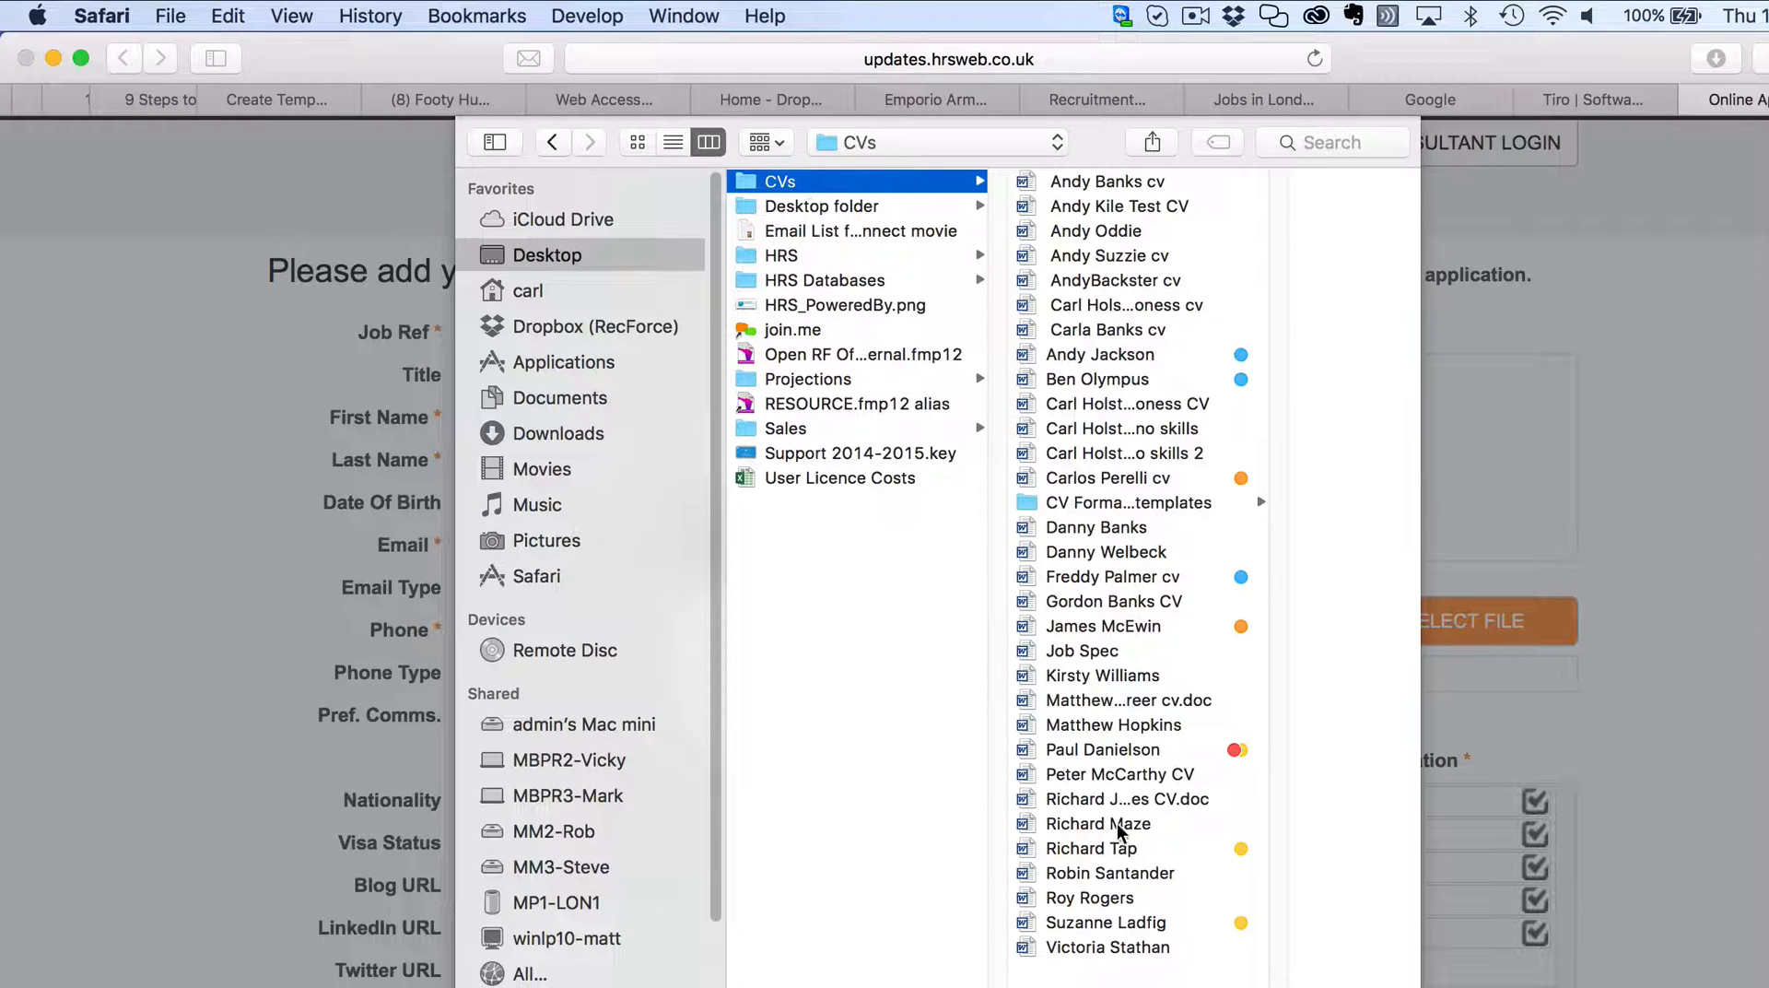
{"action": "left_click", "coordinate": [1127, 799]}
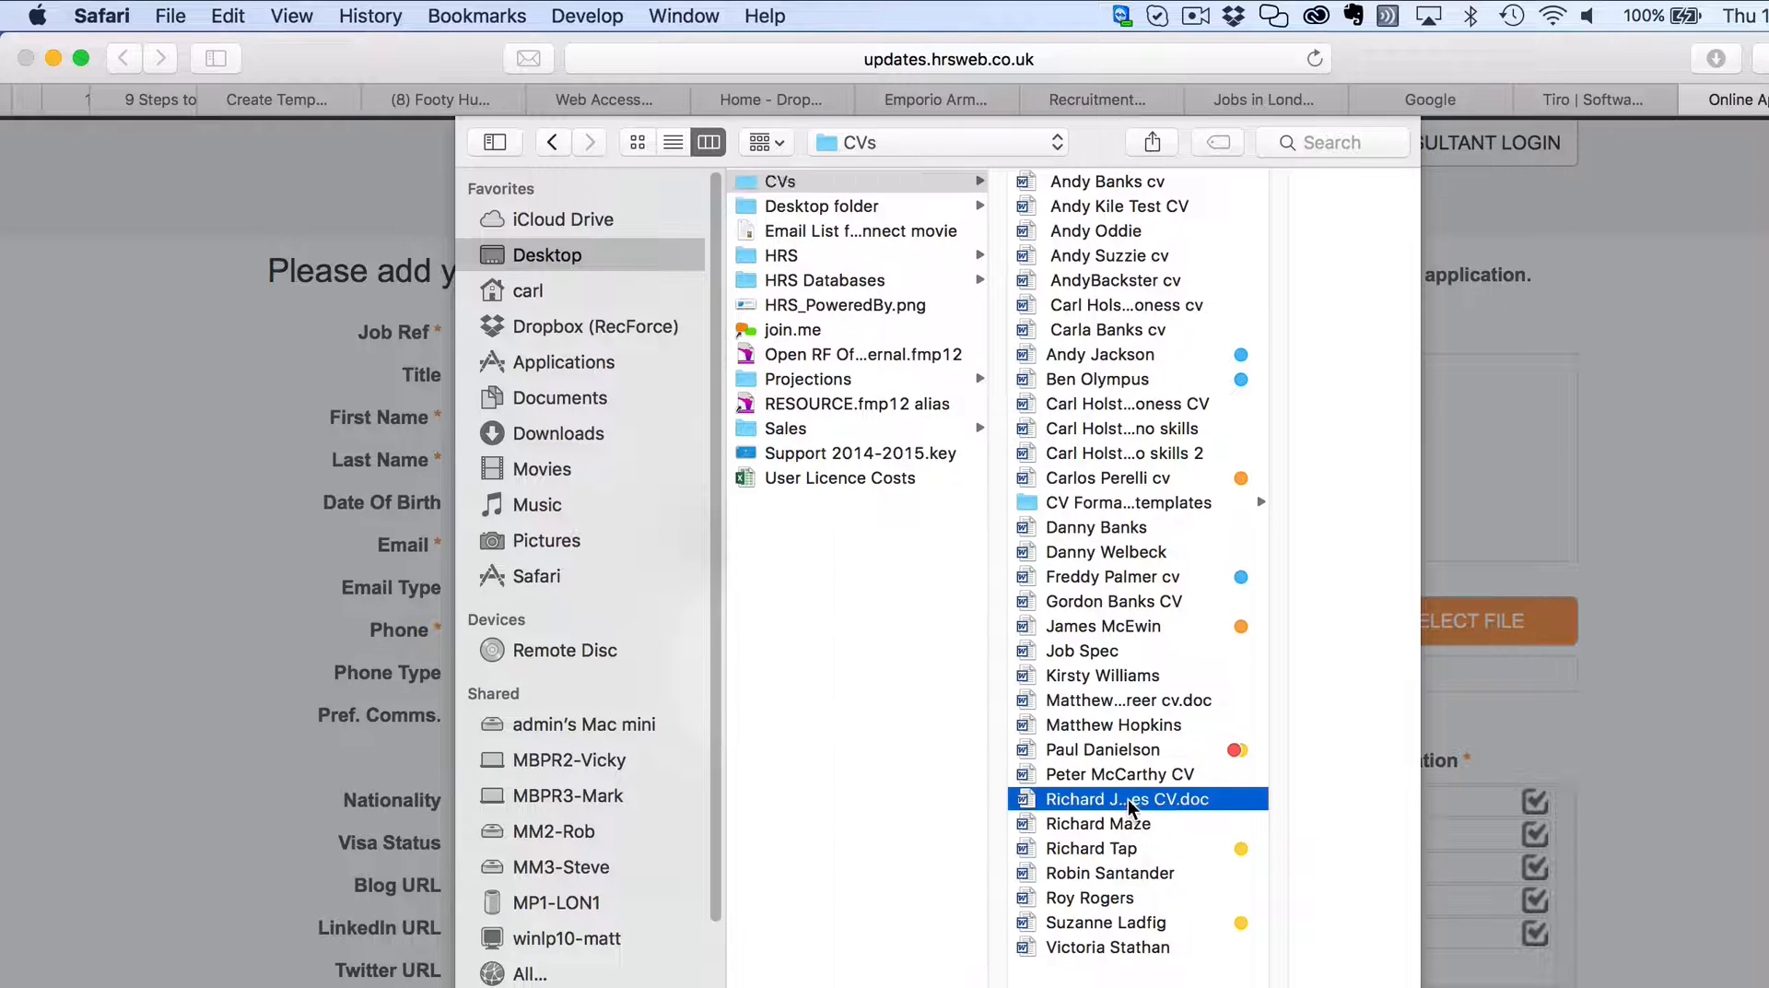
{"action": "key", "text": "Return"}
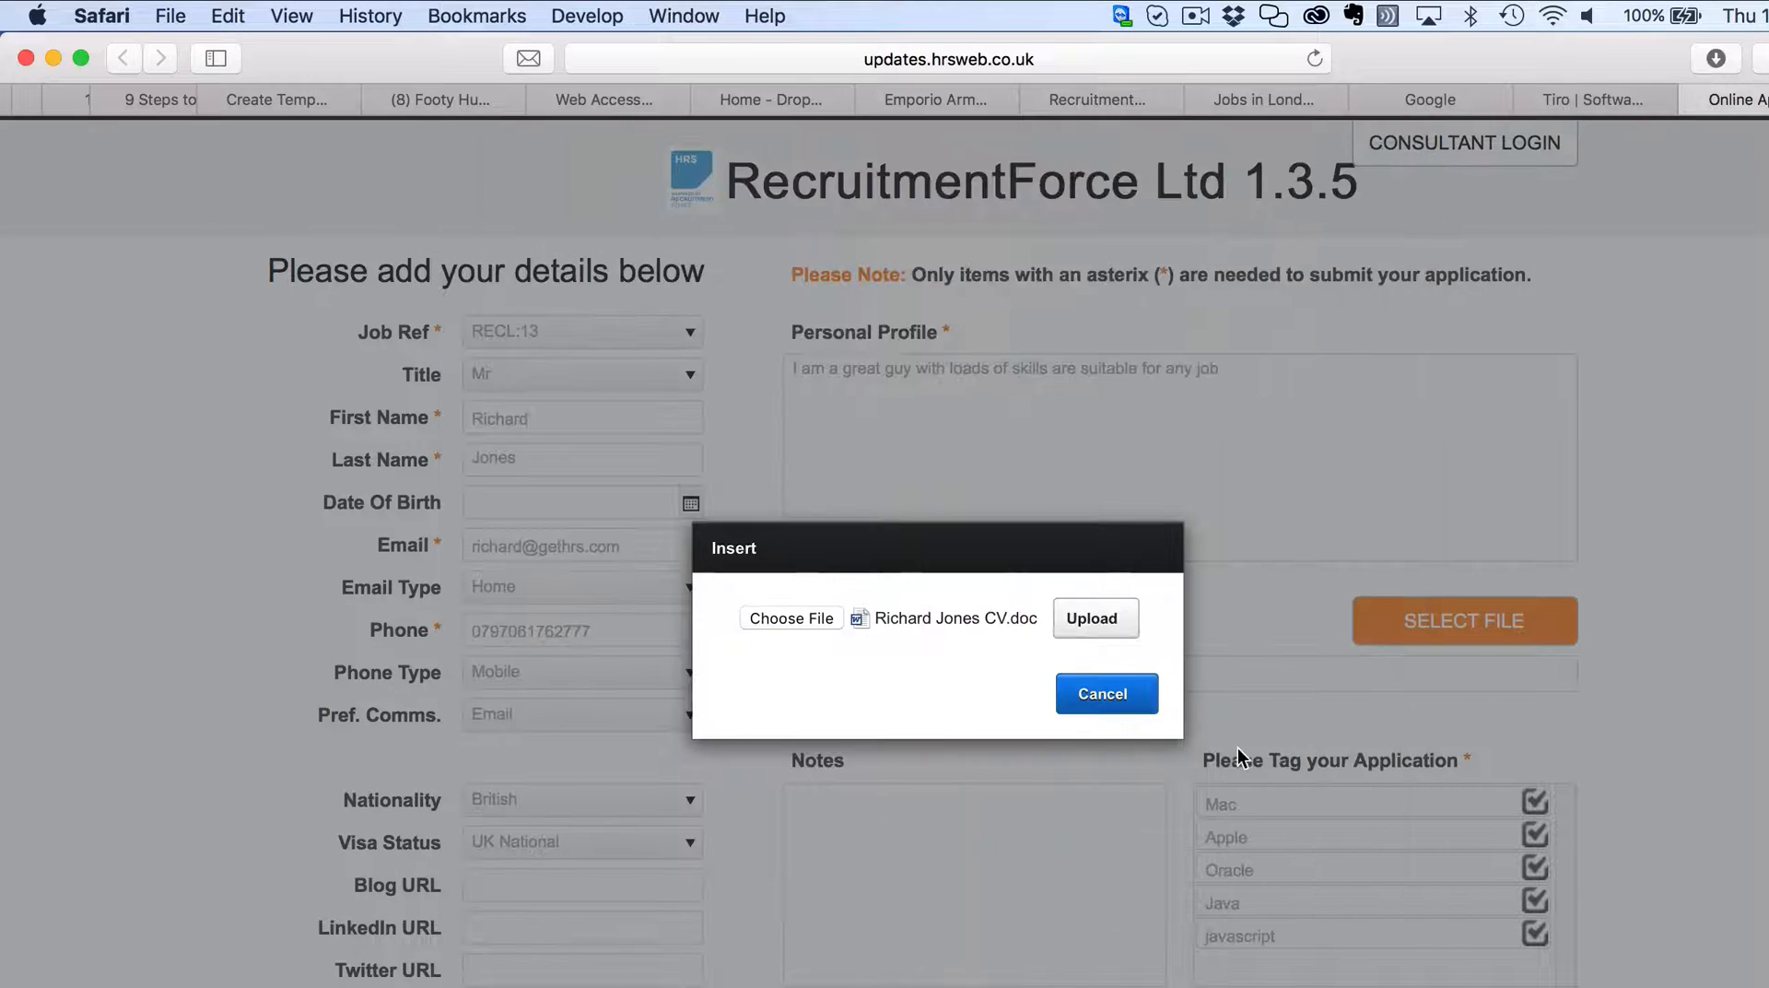
{"action": "left_click", "coordinate": [1097, 616]}
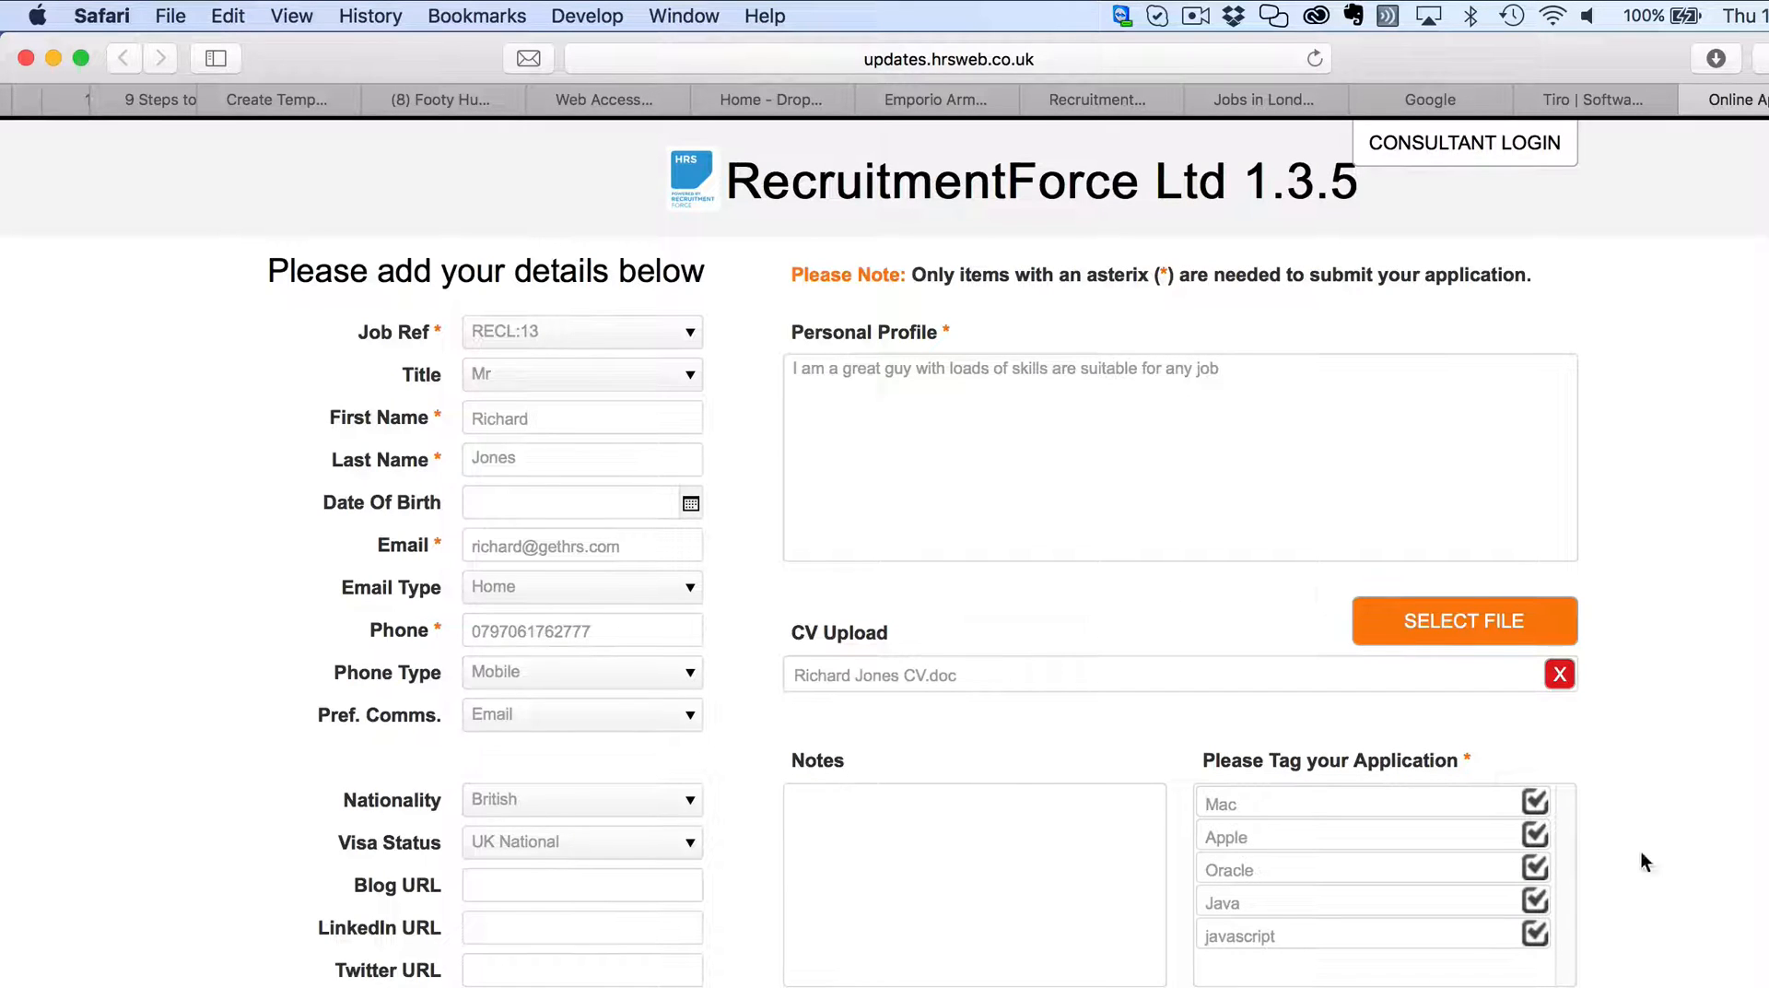
Tag the application with Mac, Apple, Oracle, Java and javascript.
{"action": "left_click", "coordinate": [1507, 806]}
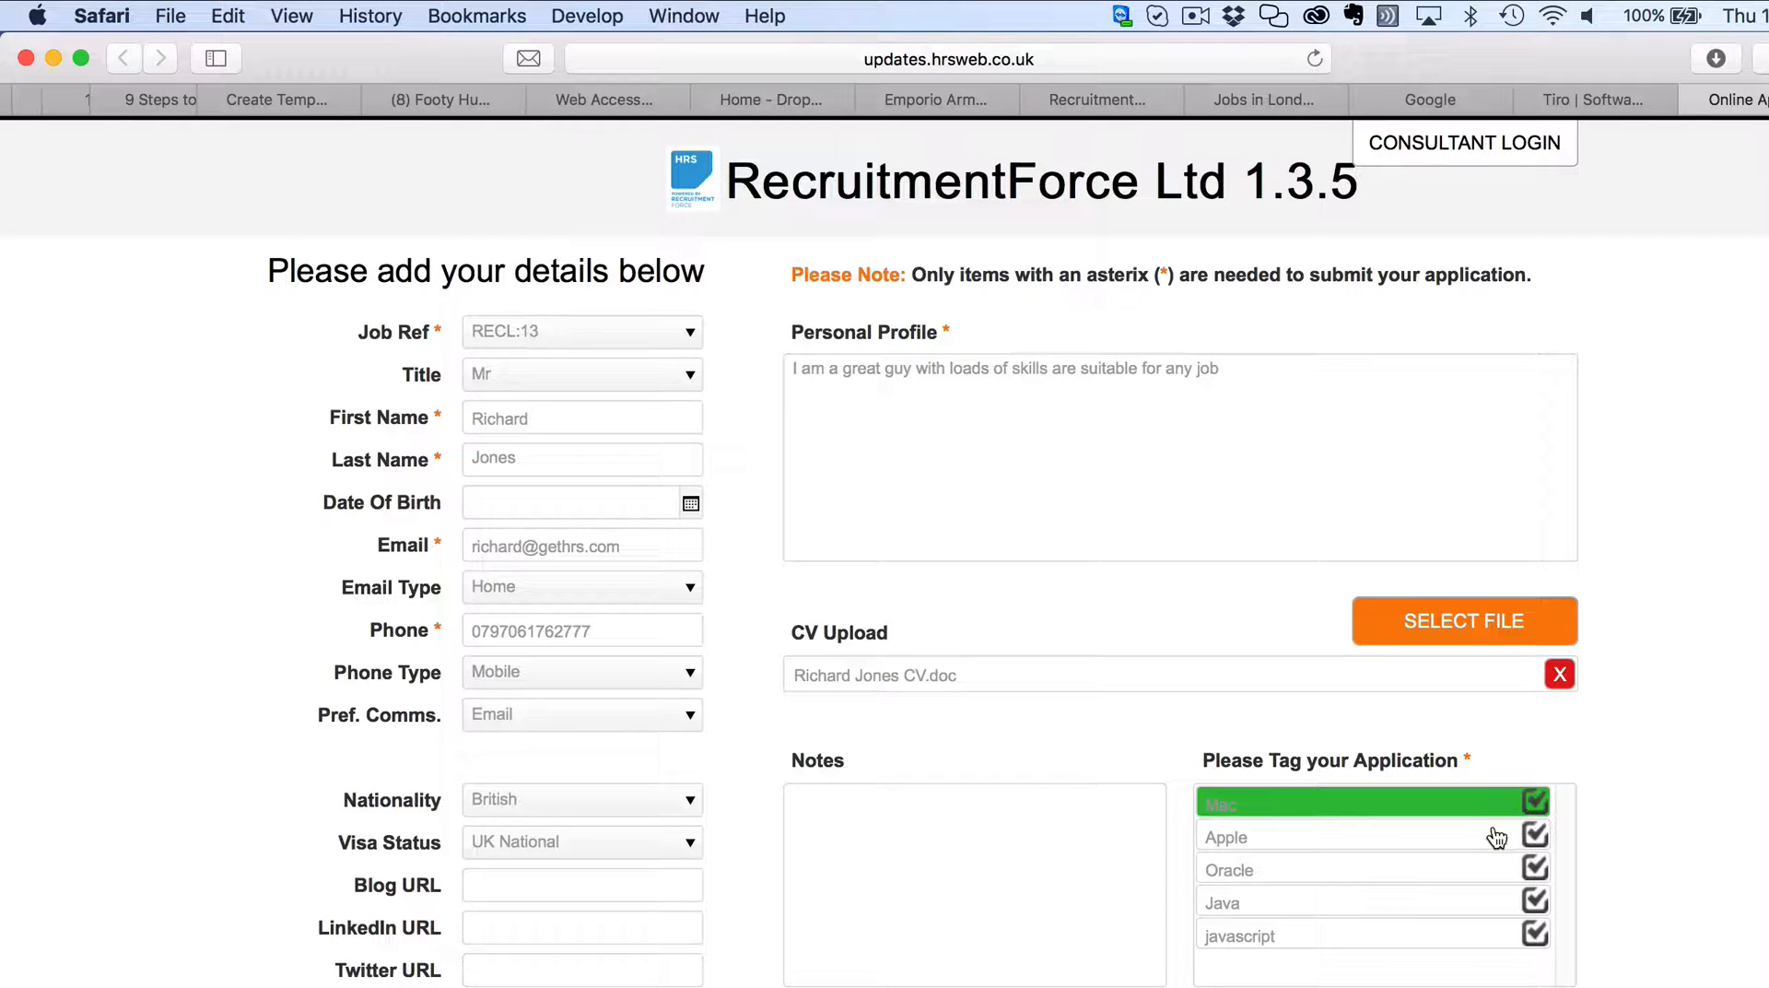
{"action": "left_click", "coordinate": [1502, 836]}
{"action": "left_click", "coordinate": [1533, 868]}
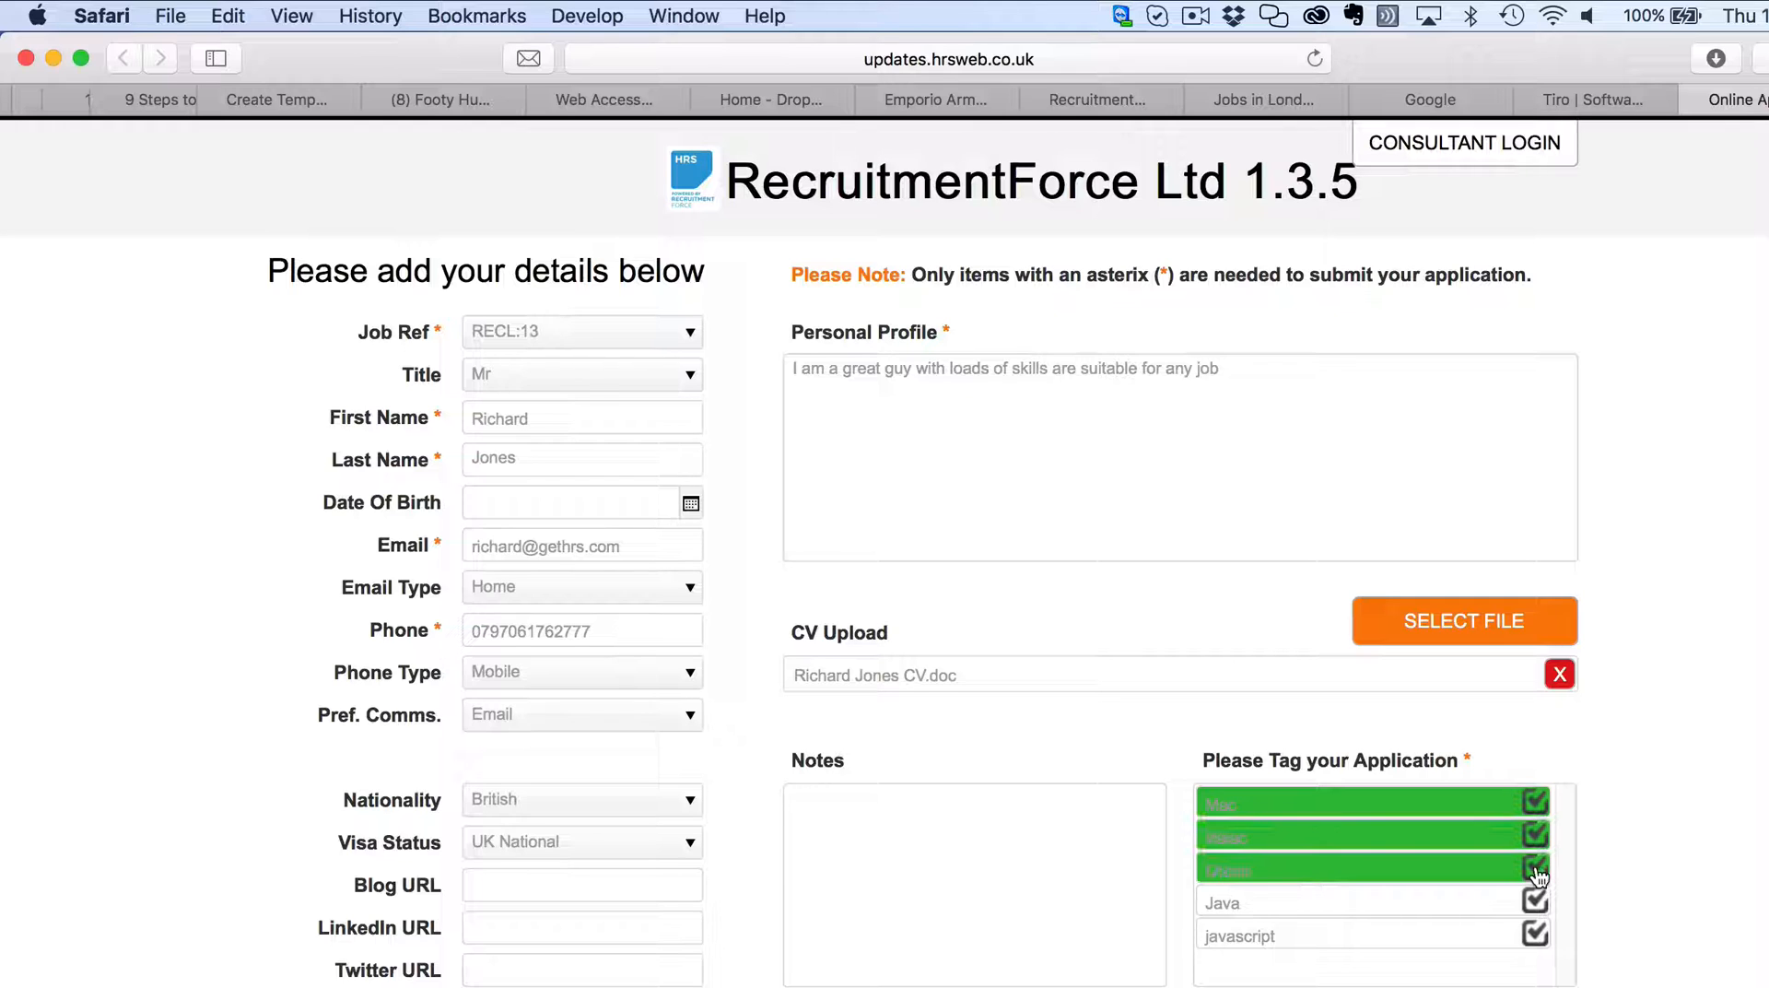
{"action": "left_click", "coordinate": [1535, 904]}
{"action": "left_click", "coordinate": [1533, 934]}
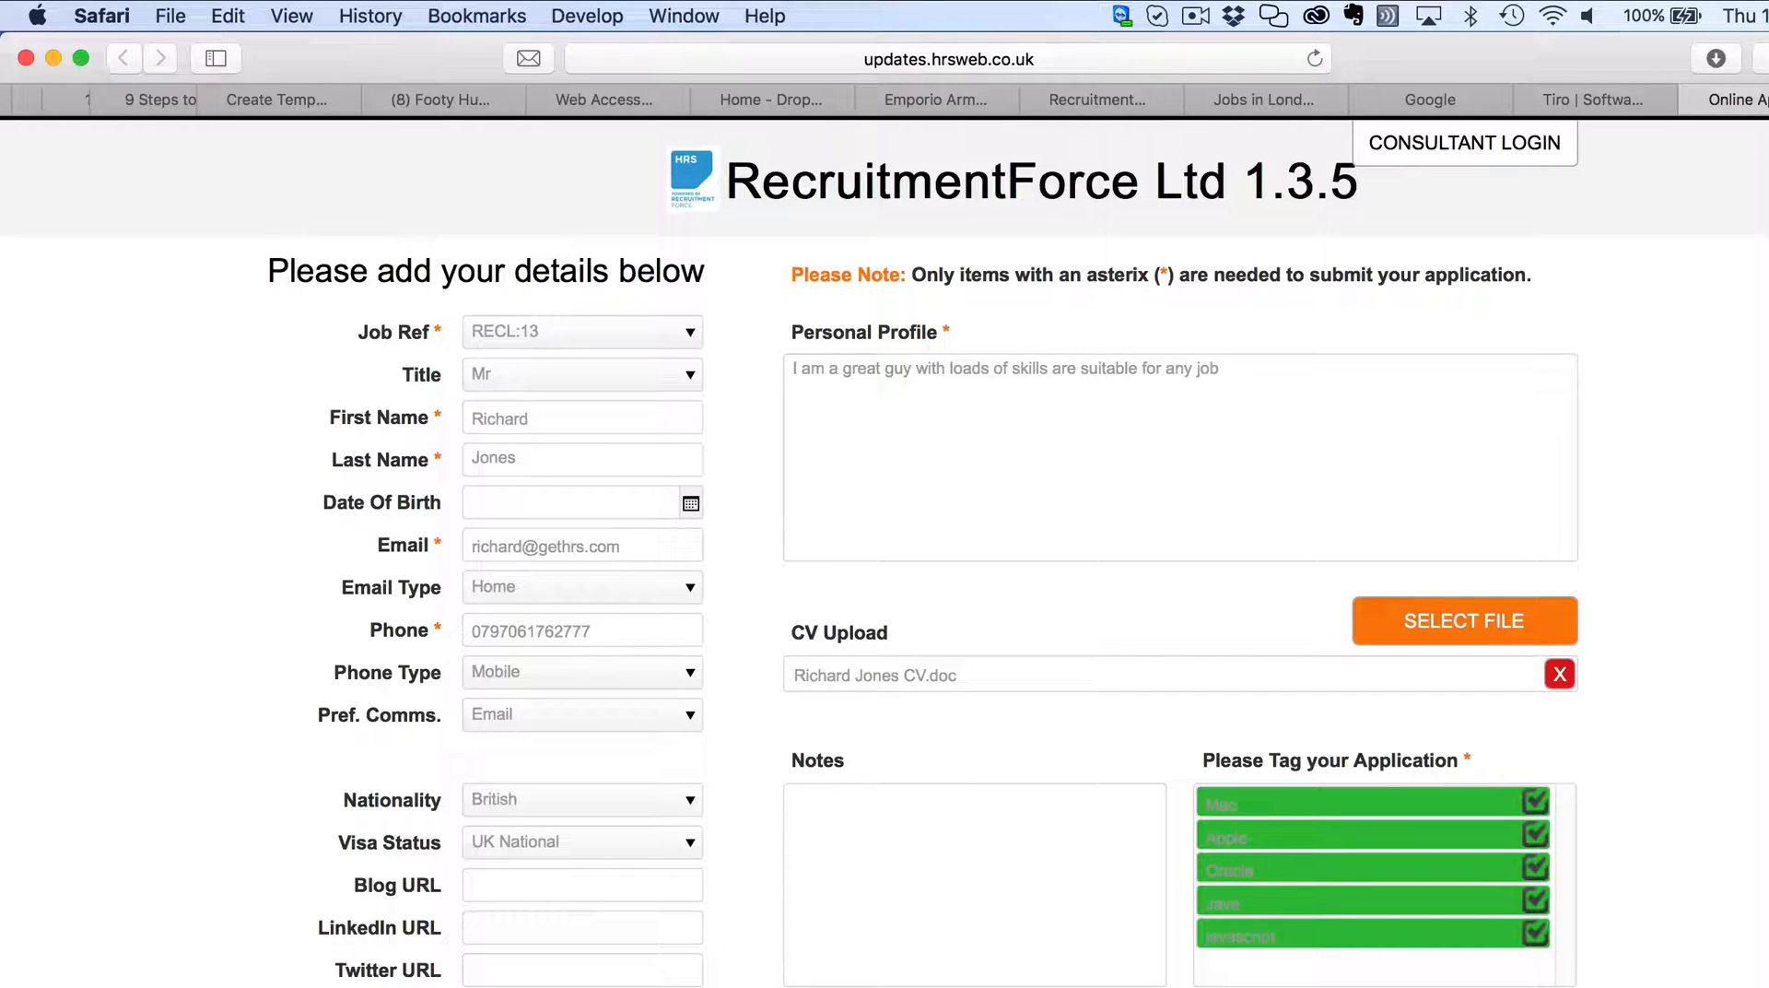
{"action": "scroll", "coordinate": [885, 552], "scroll_direction": "down", "scroll_amount": 2}
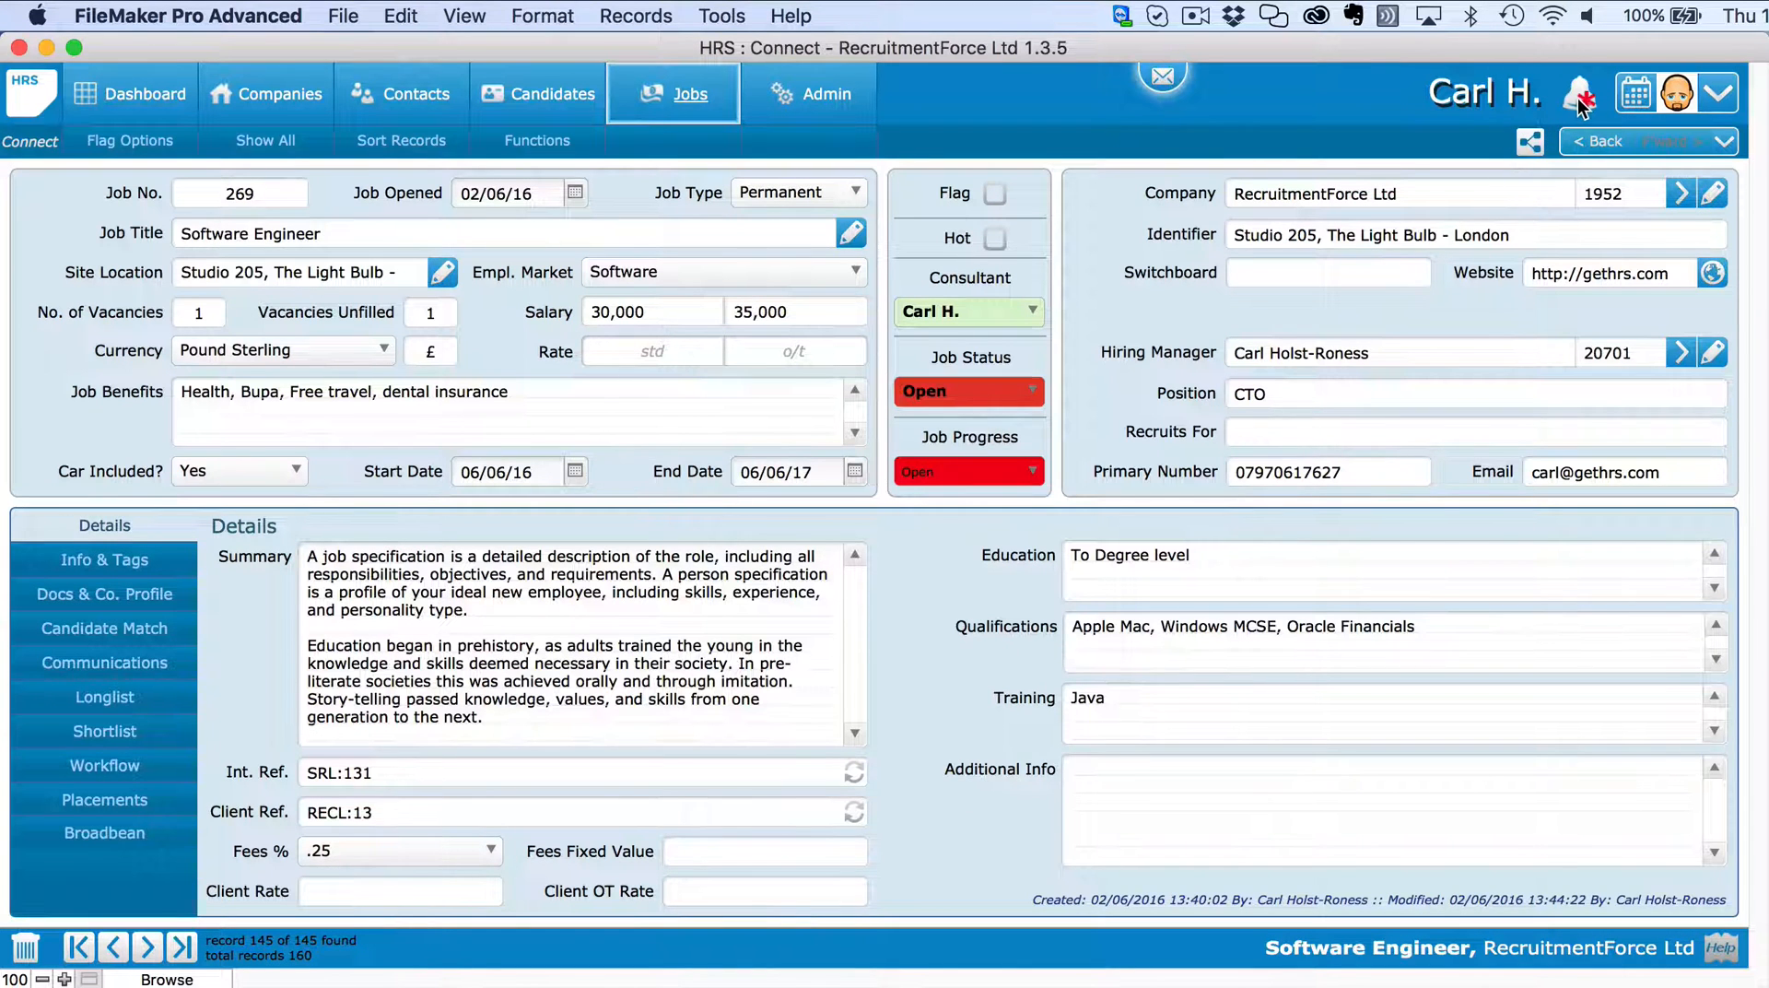
Open the new web candidate from notifications, leave CV source empty, and open their CV document.
{"action": "left_click", "coordinate": [1578, 98]}
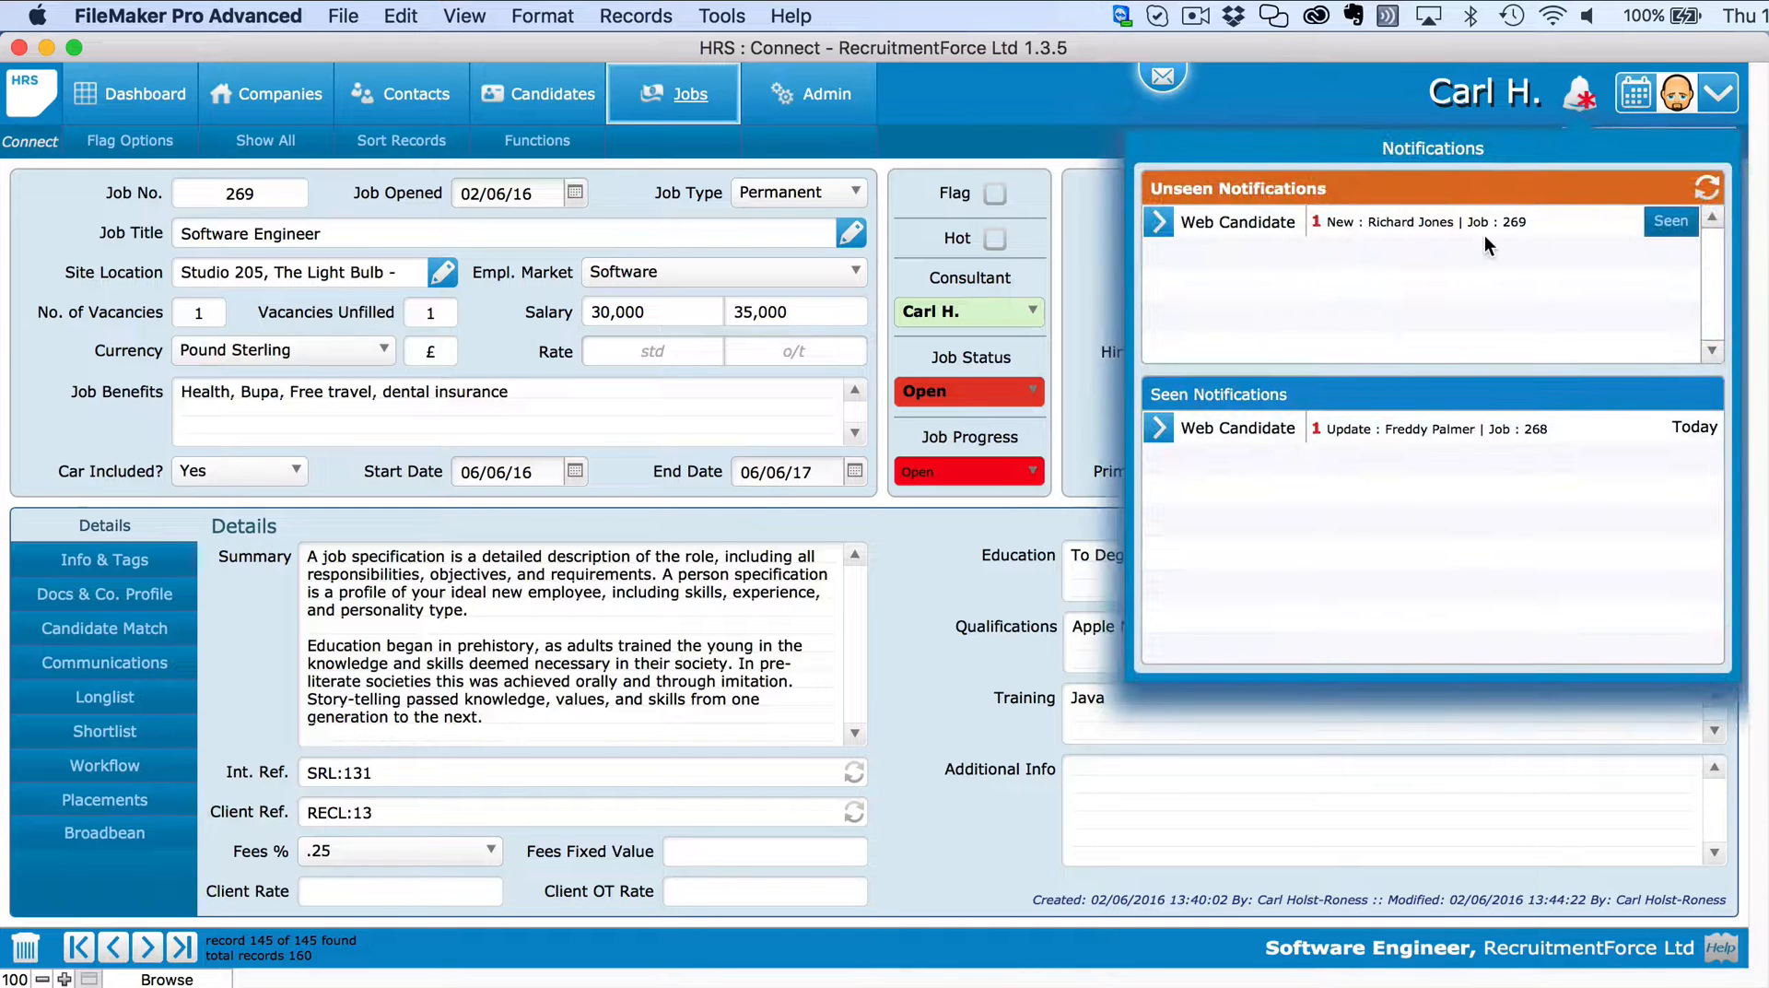
{"action": "left_click", "coordinate": [1159, 221]}
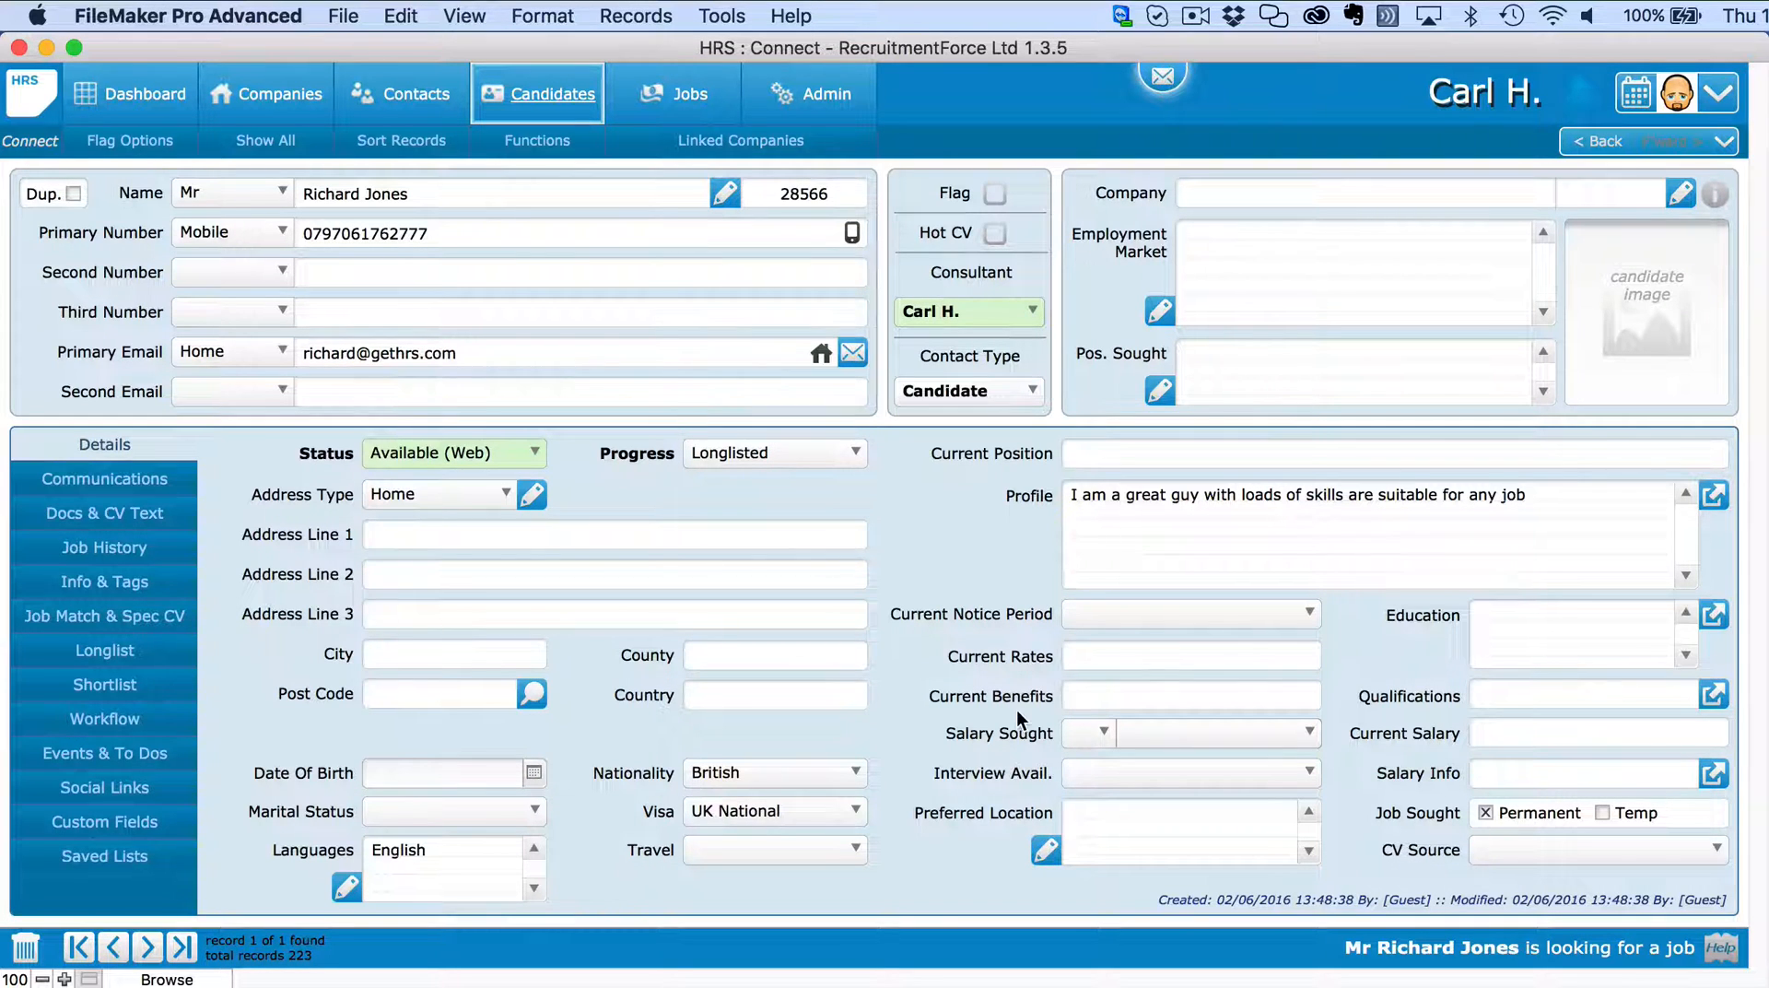
{"action": "left_click", "coordinate": [1507, 848]}
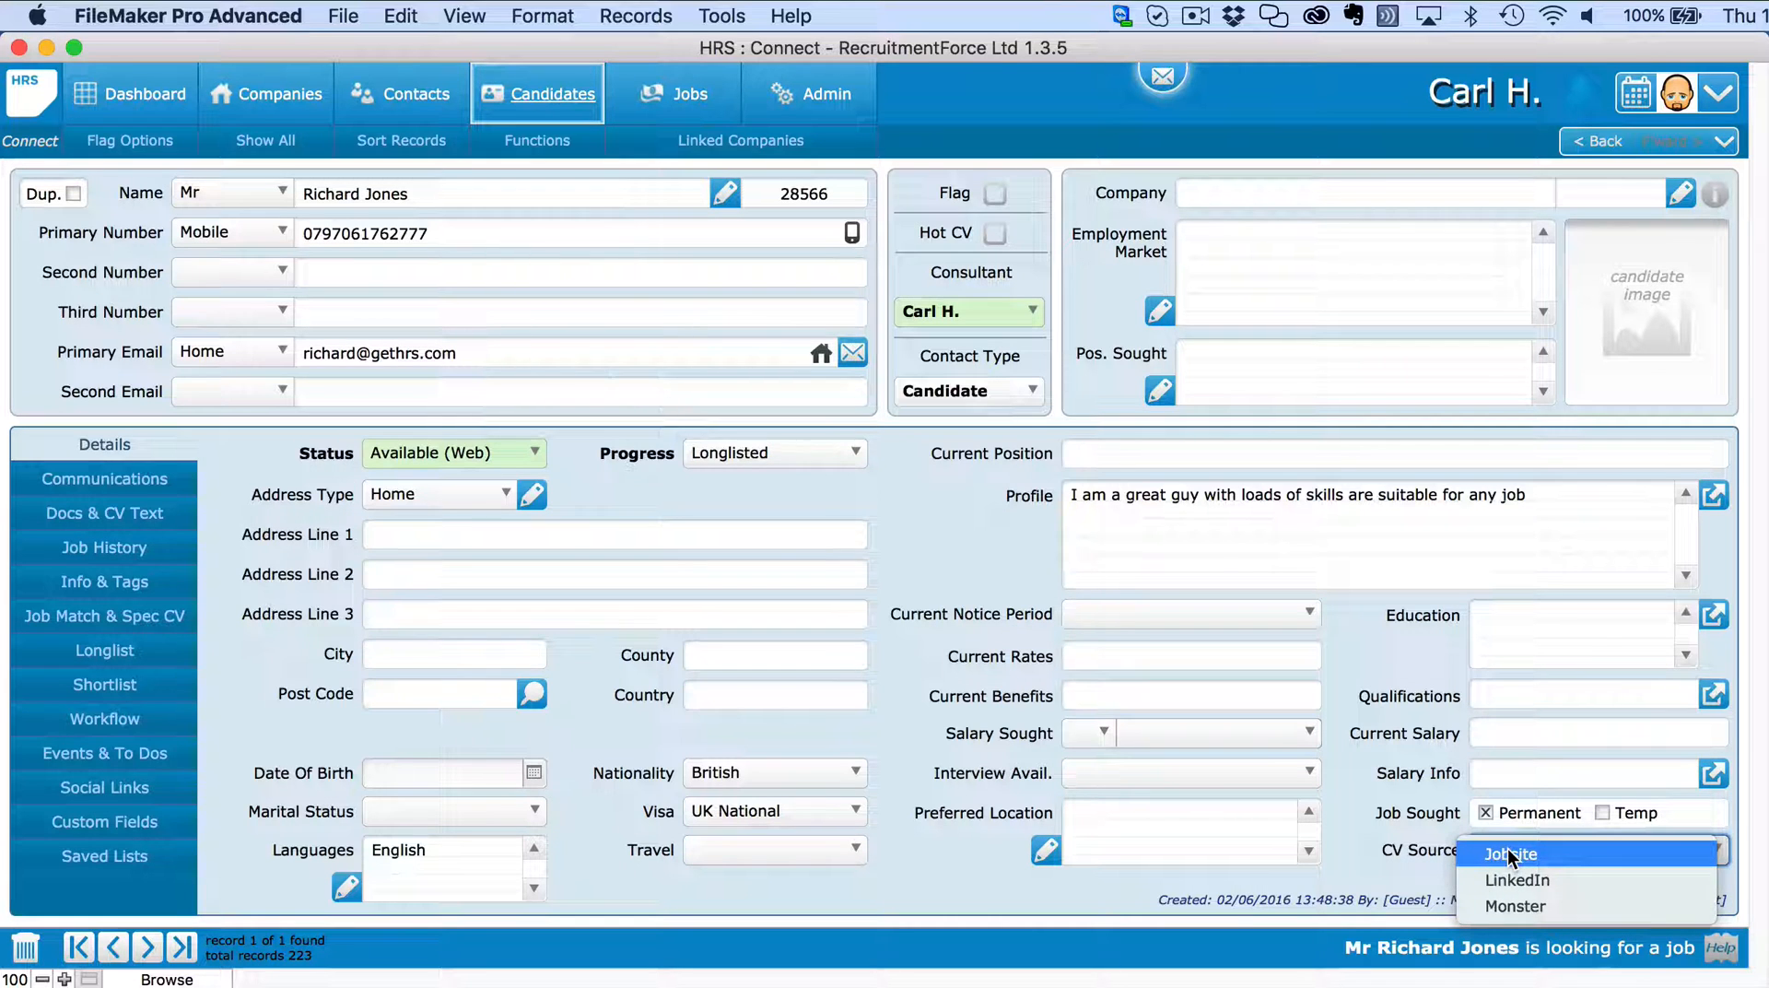
{"action": "left_click", "coordinate": [1403, 798]}
{"action": "left_click", "coordinate": [173, 516]}
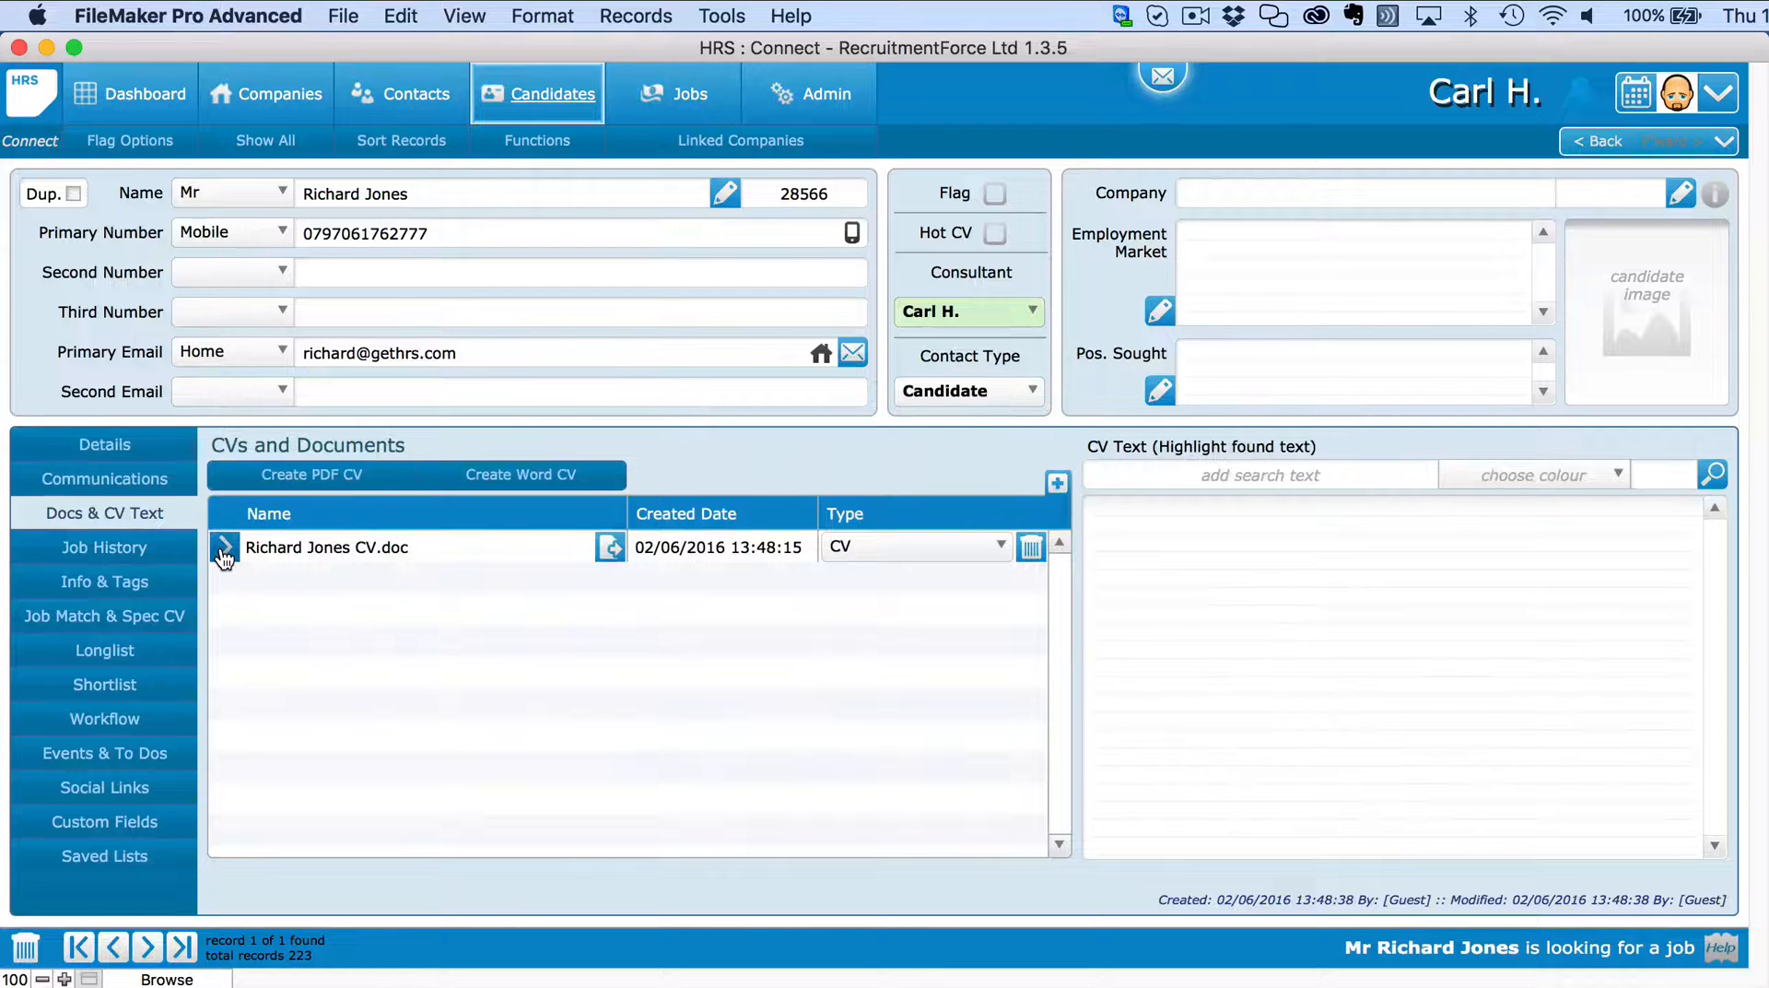
{"action": "left_click", "coordinate": [223, 549]}
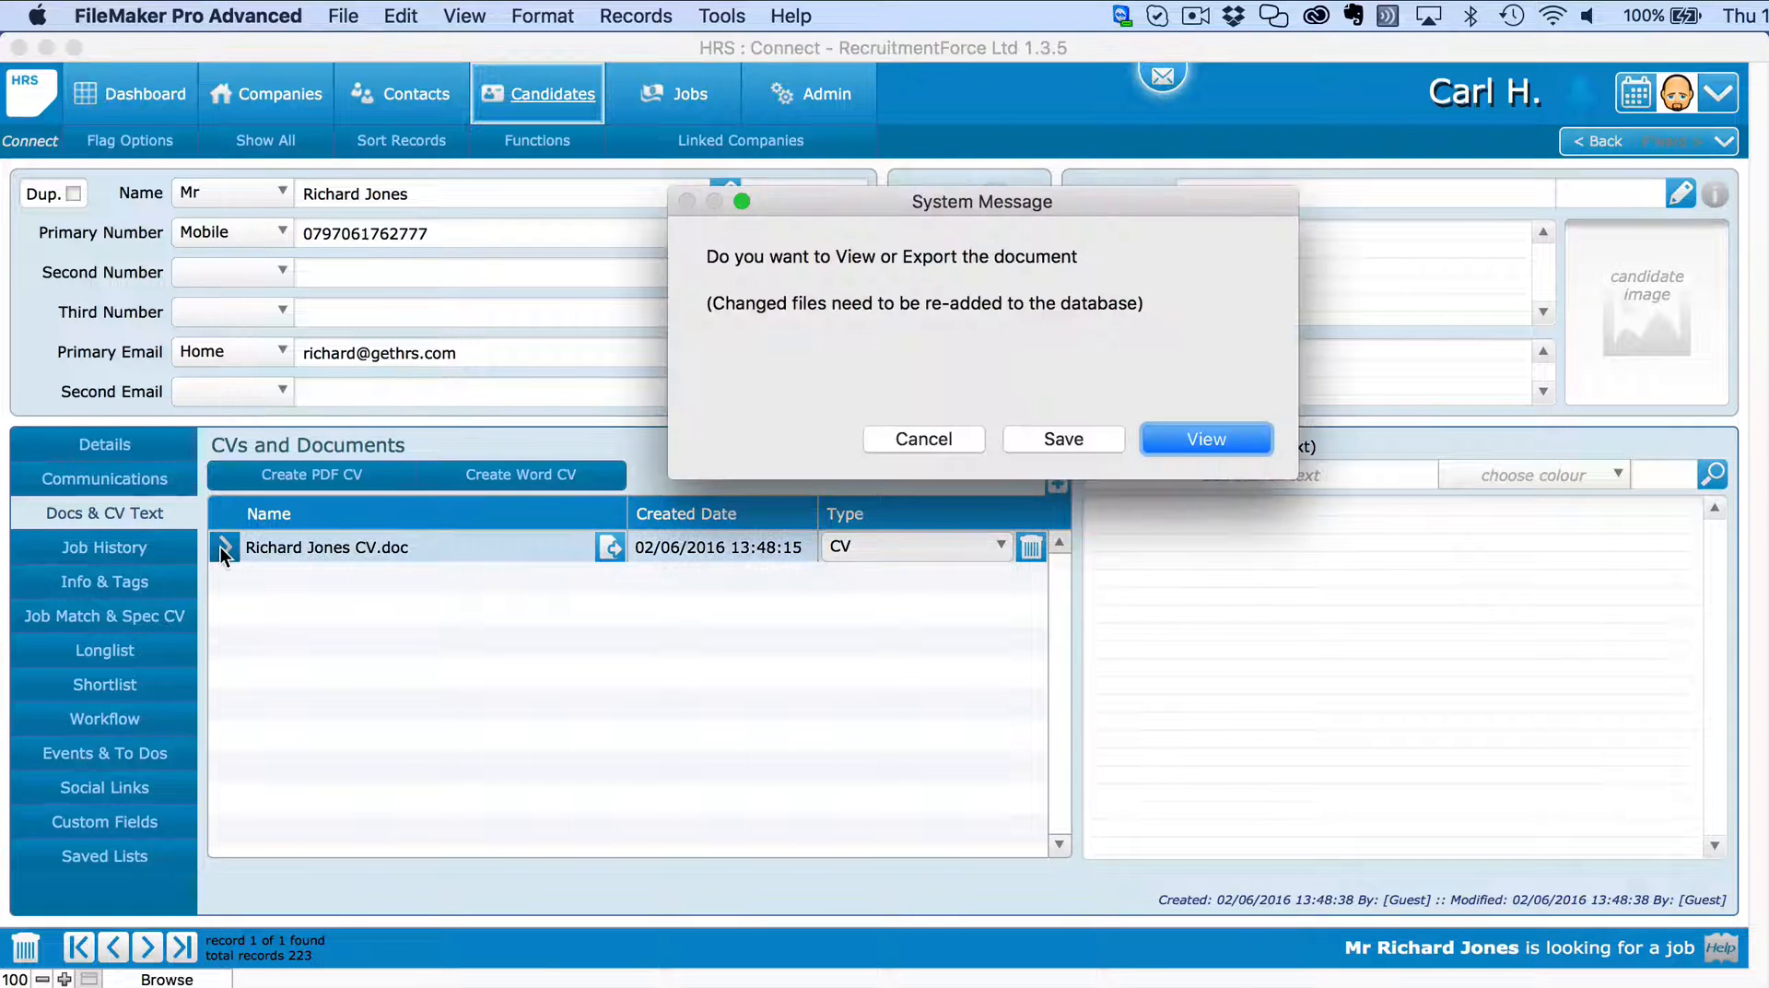
View the candidate's CV in Word, scroll through it, and close the document.
{"action": "left_click", "coordinate": [1194, 441]}
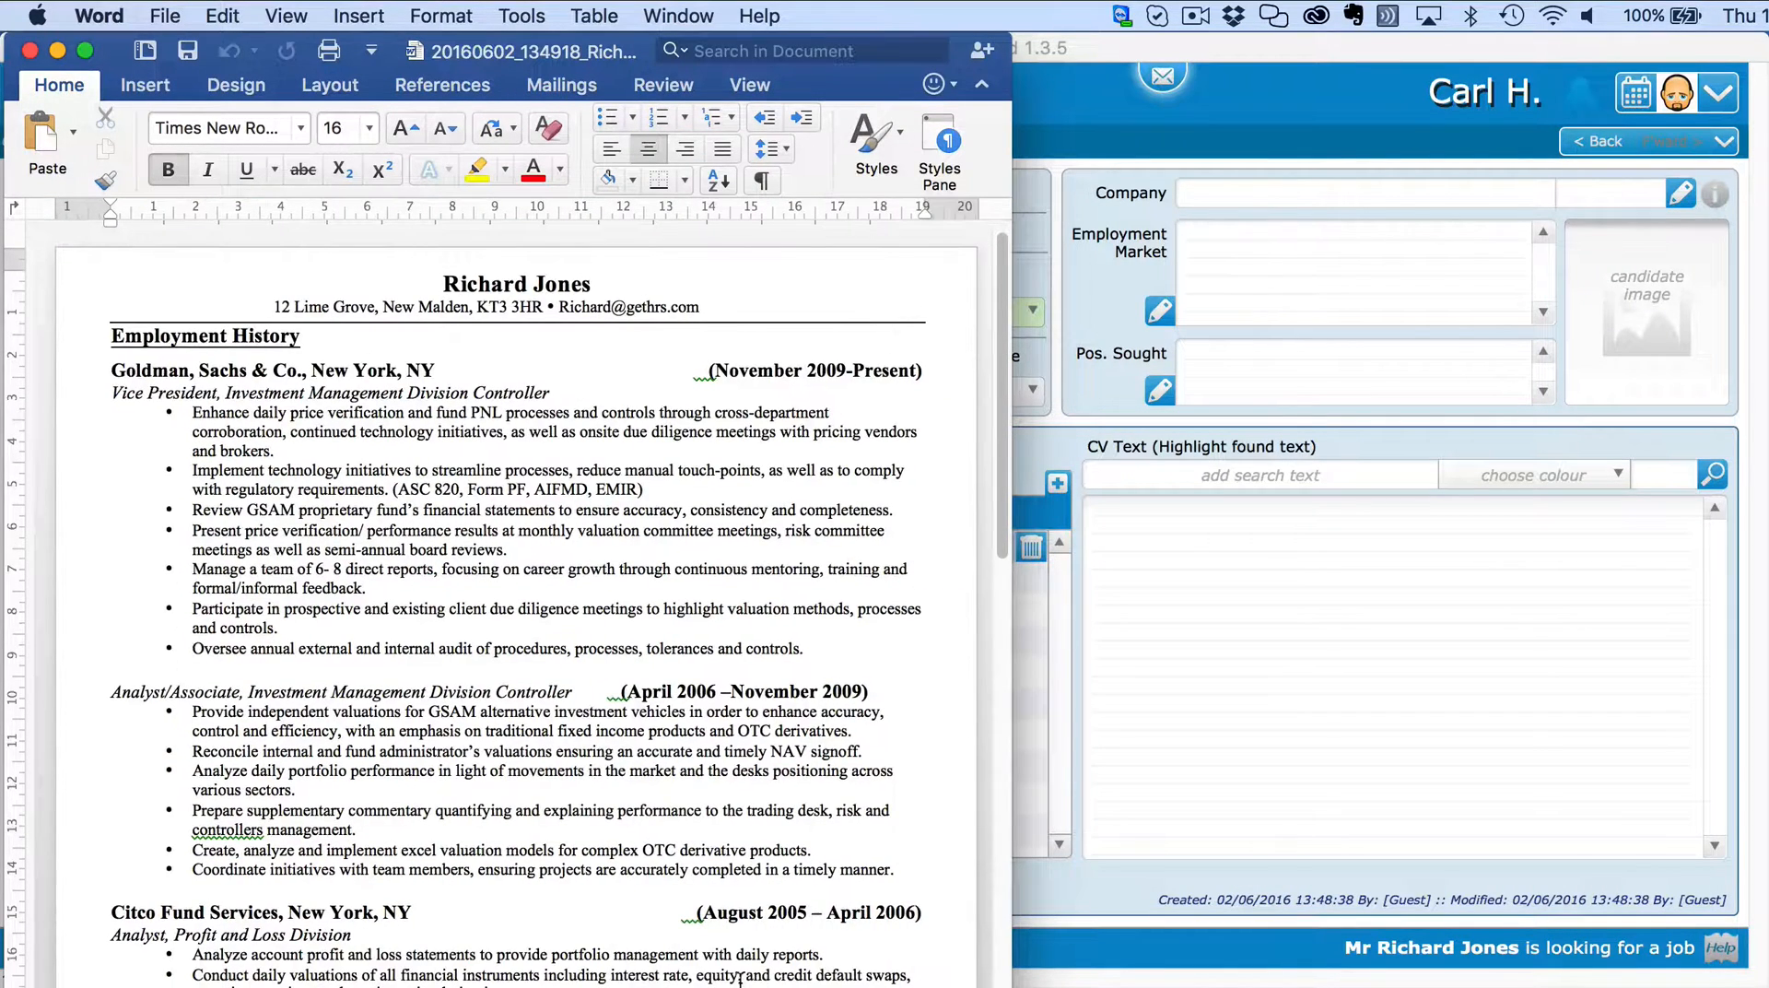
{"action": "scroll", "coordinate": [741, 971], "scroll_direction": "down", "scroll_amount": 15}
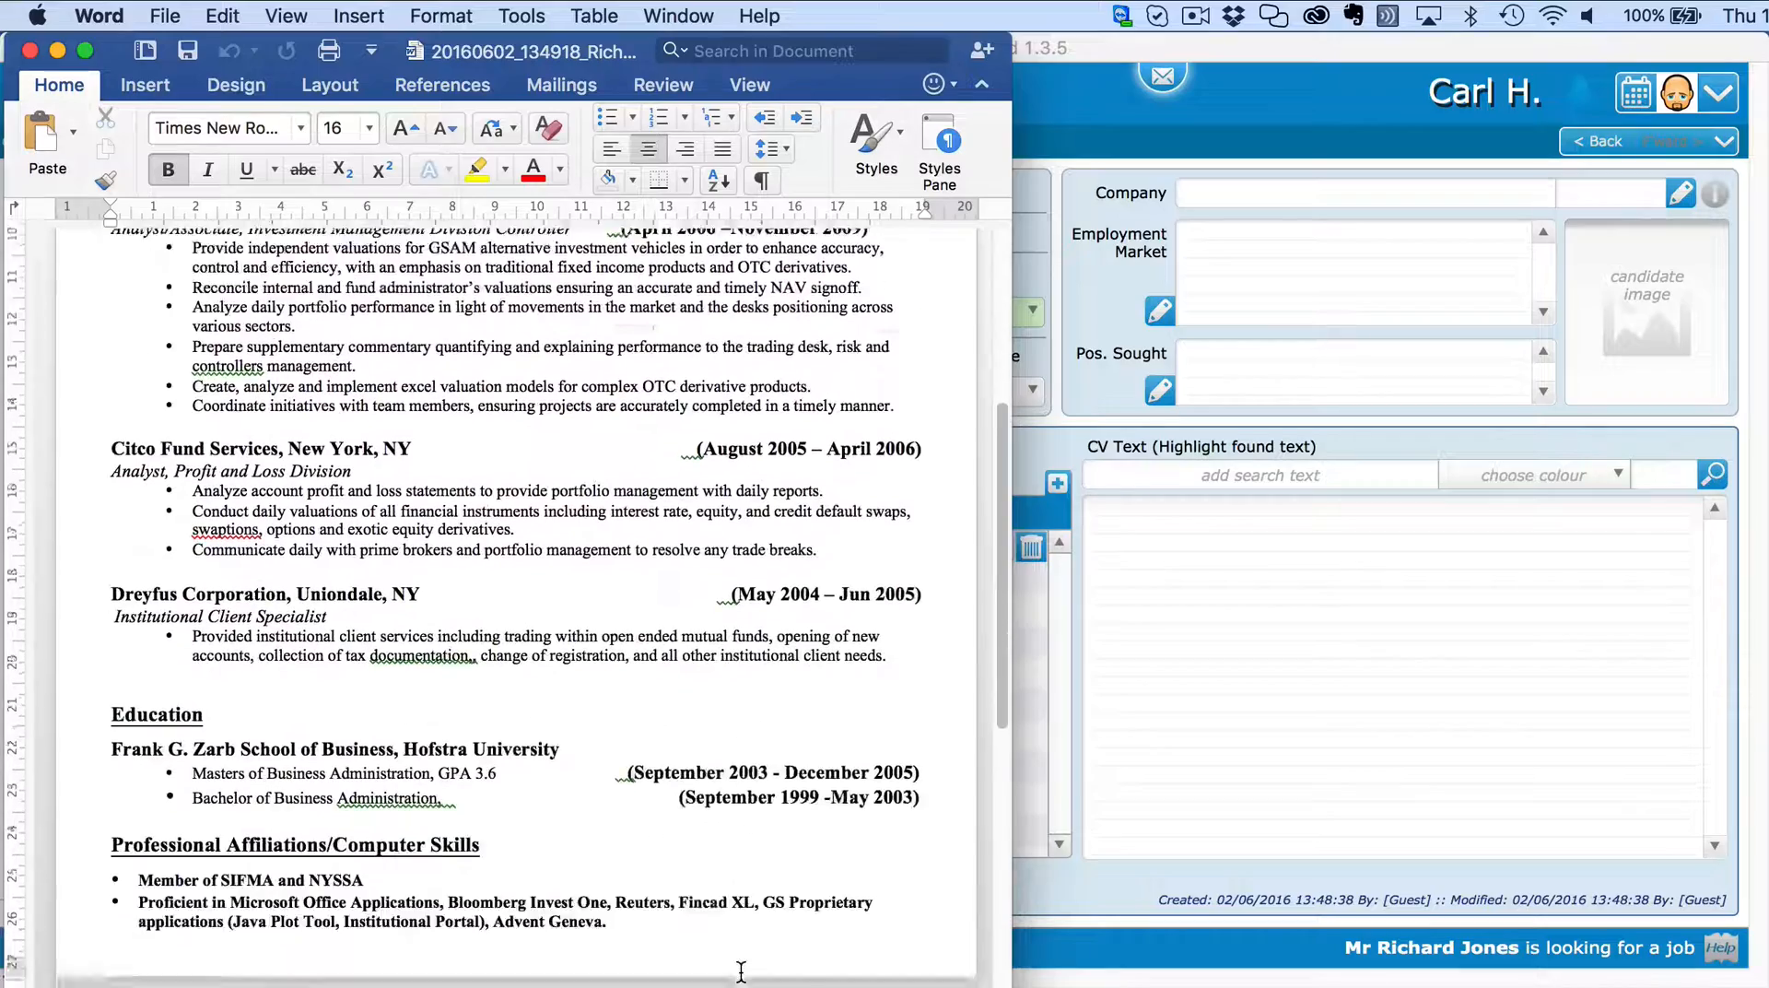
{"action": "scroll", "coordinate": [741, 927], "scroll_direction": "up", "scroll_amount": 10}
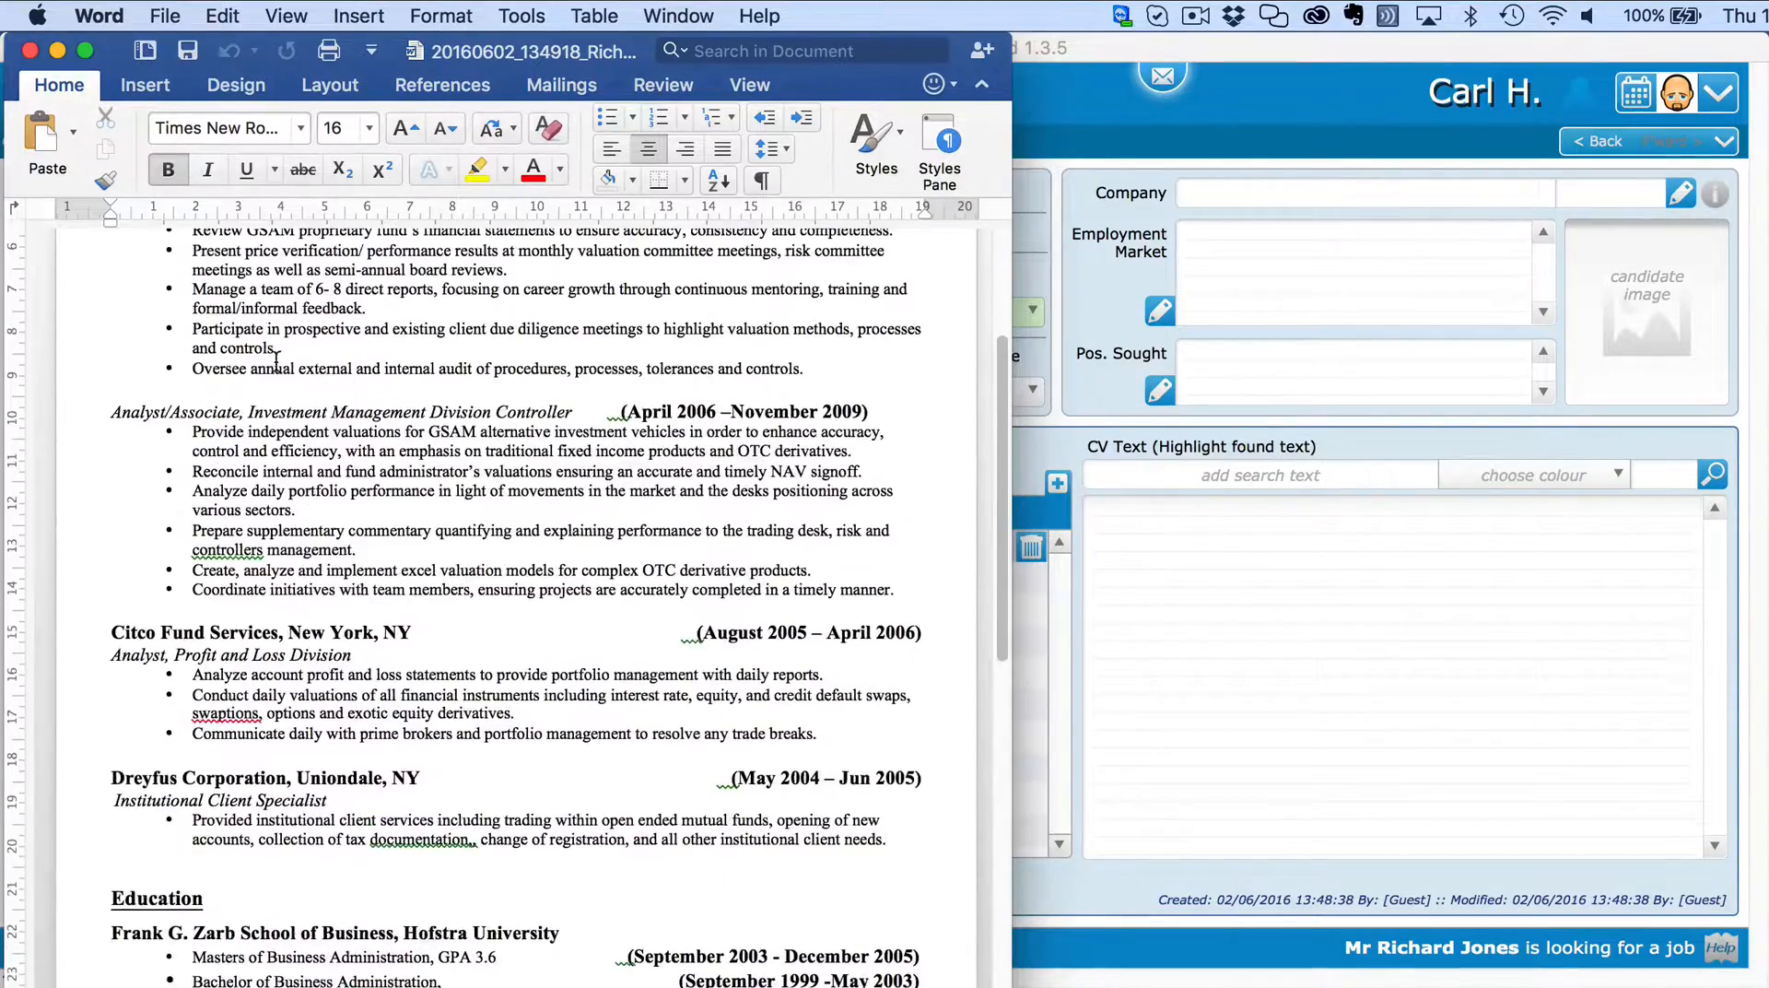
{"action": "left_click", "coordinate": [30, 52]}
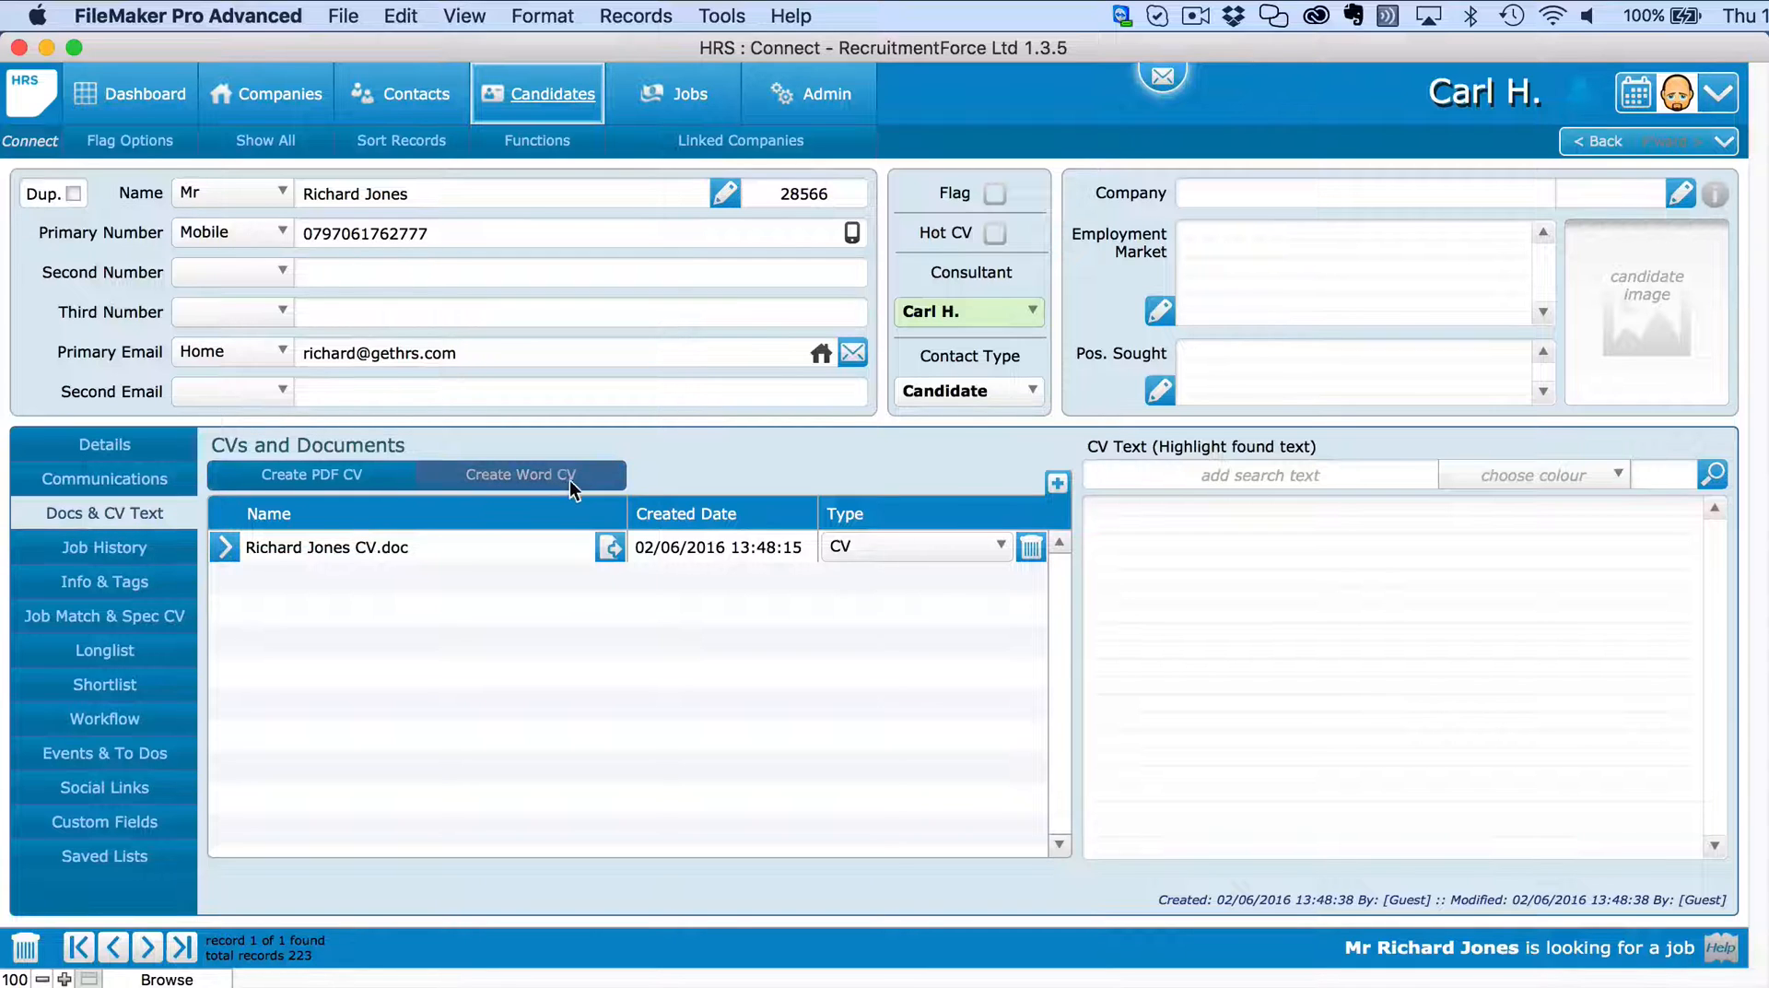
Parse the candidate's CV document and accept the matched and new tags.
{"action": "left_click", "coordinate": [611, 549]}
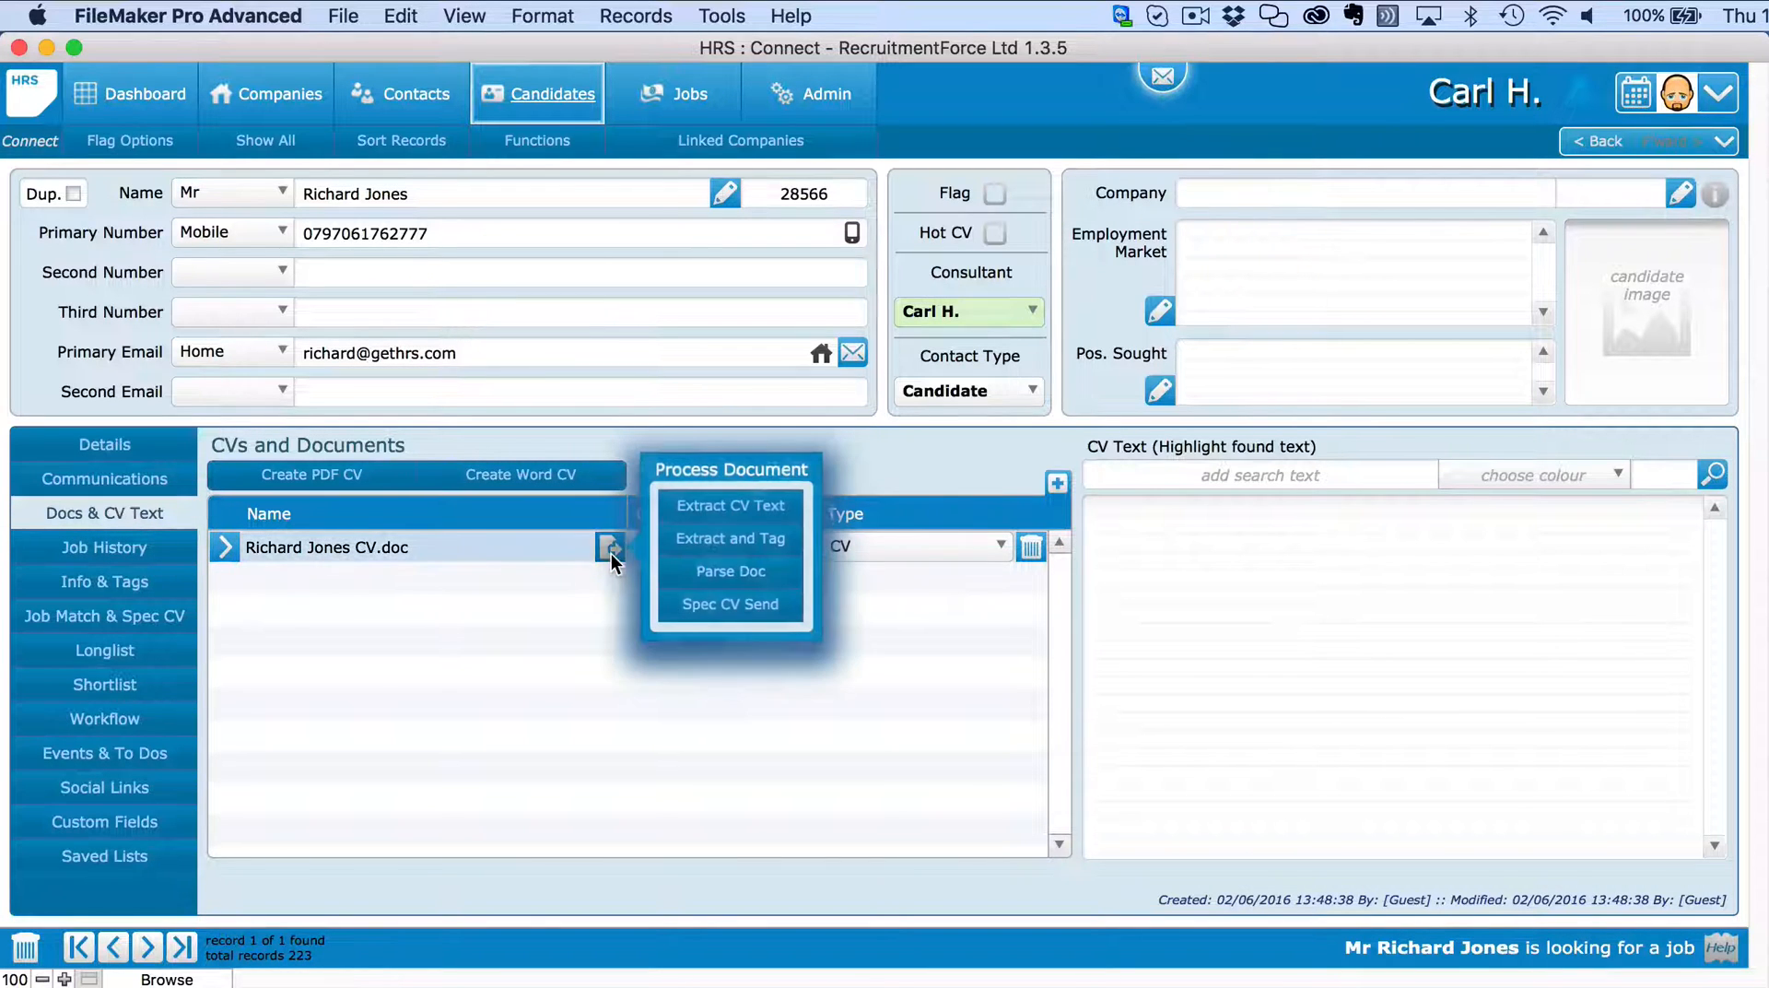
{"action": "left_click", "coordinate": [756, 578]}
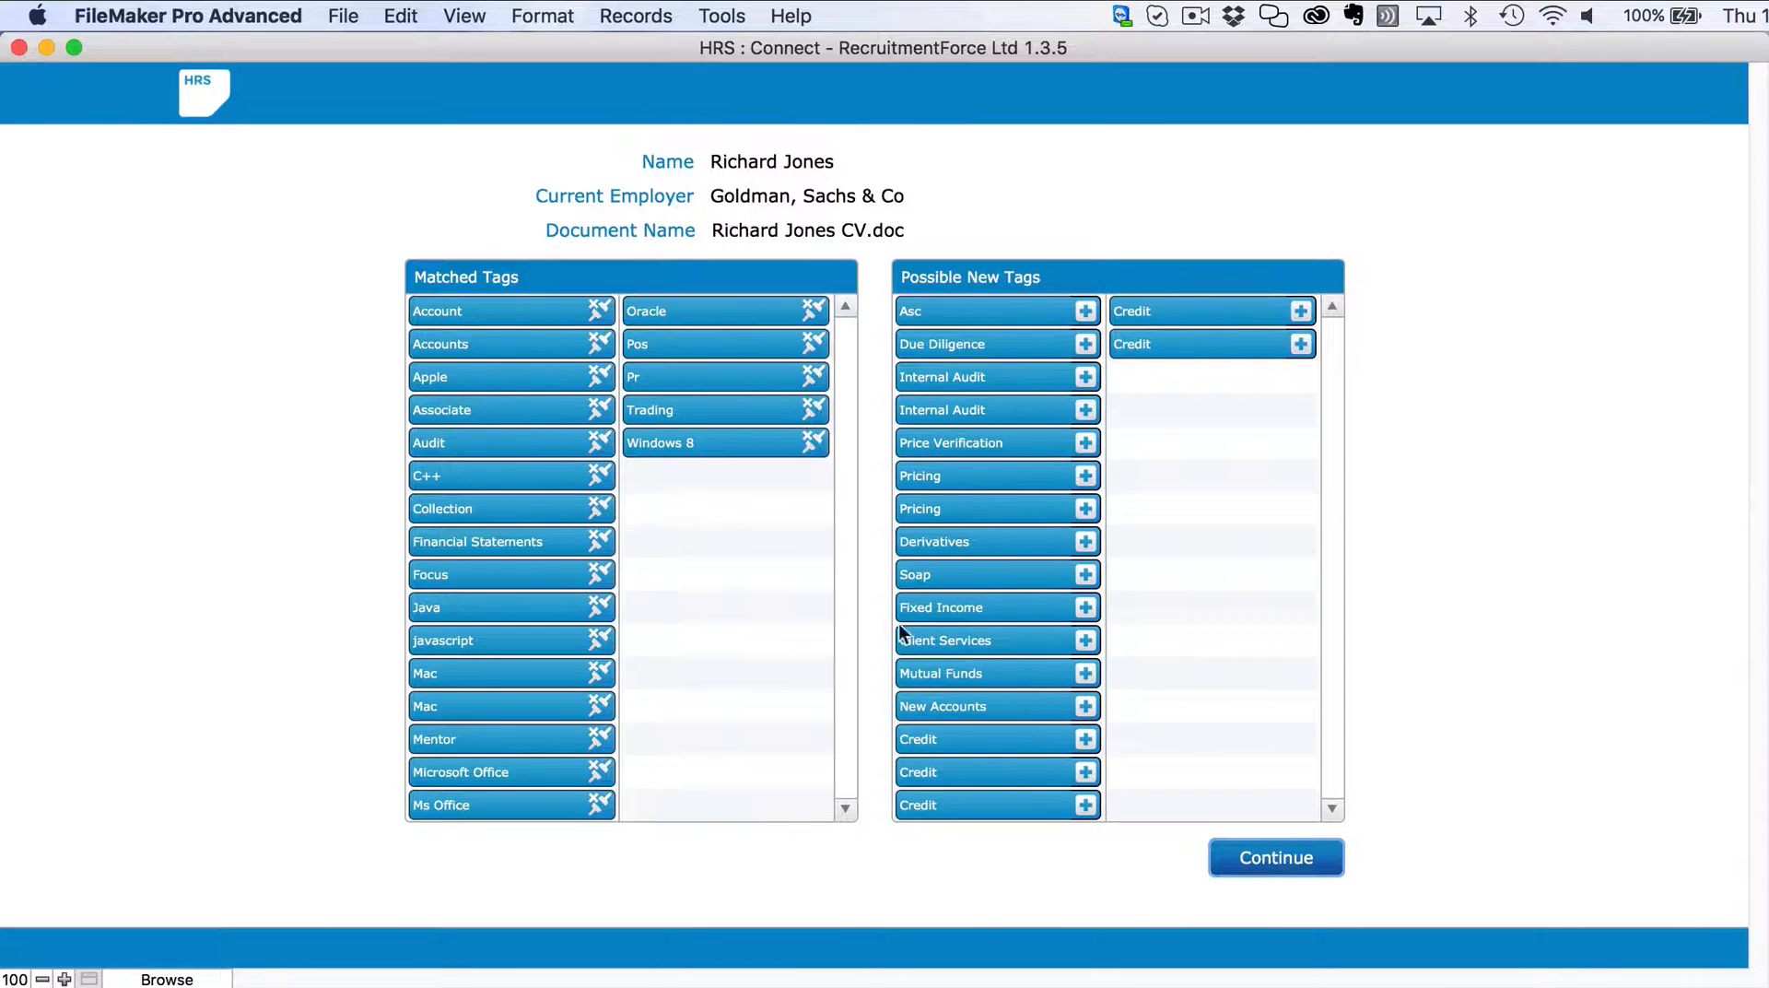
{"action": "left_click", "coordinate": [1273, 858]}
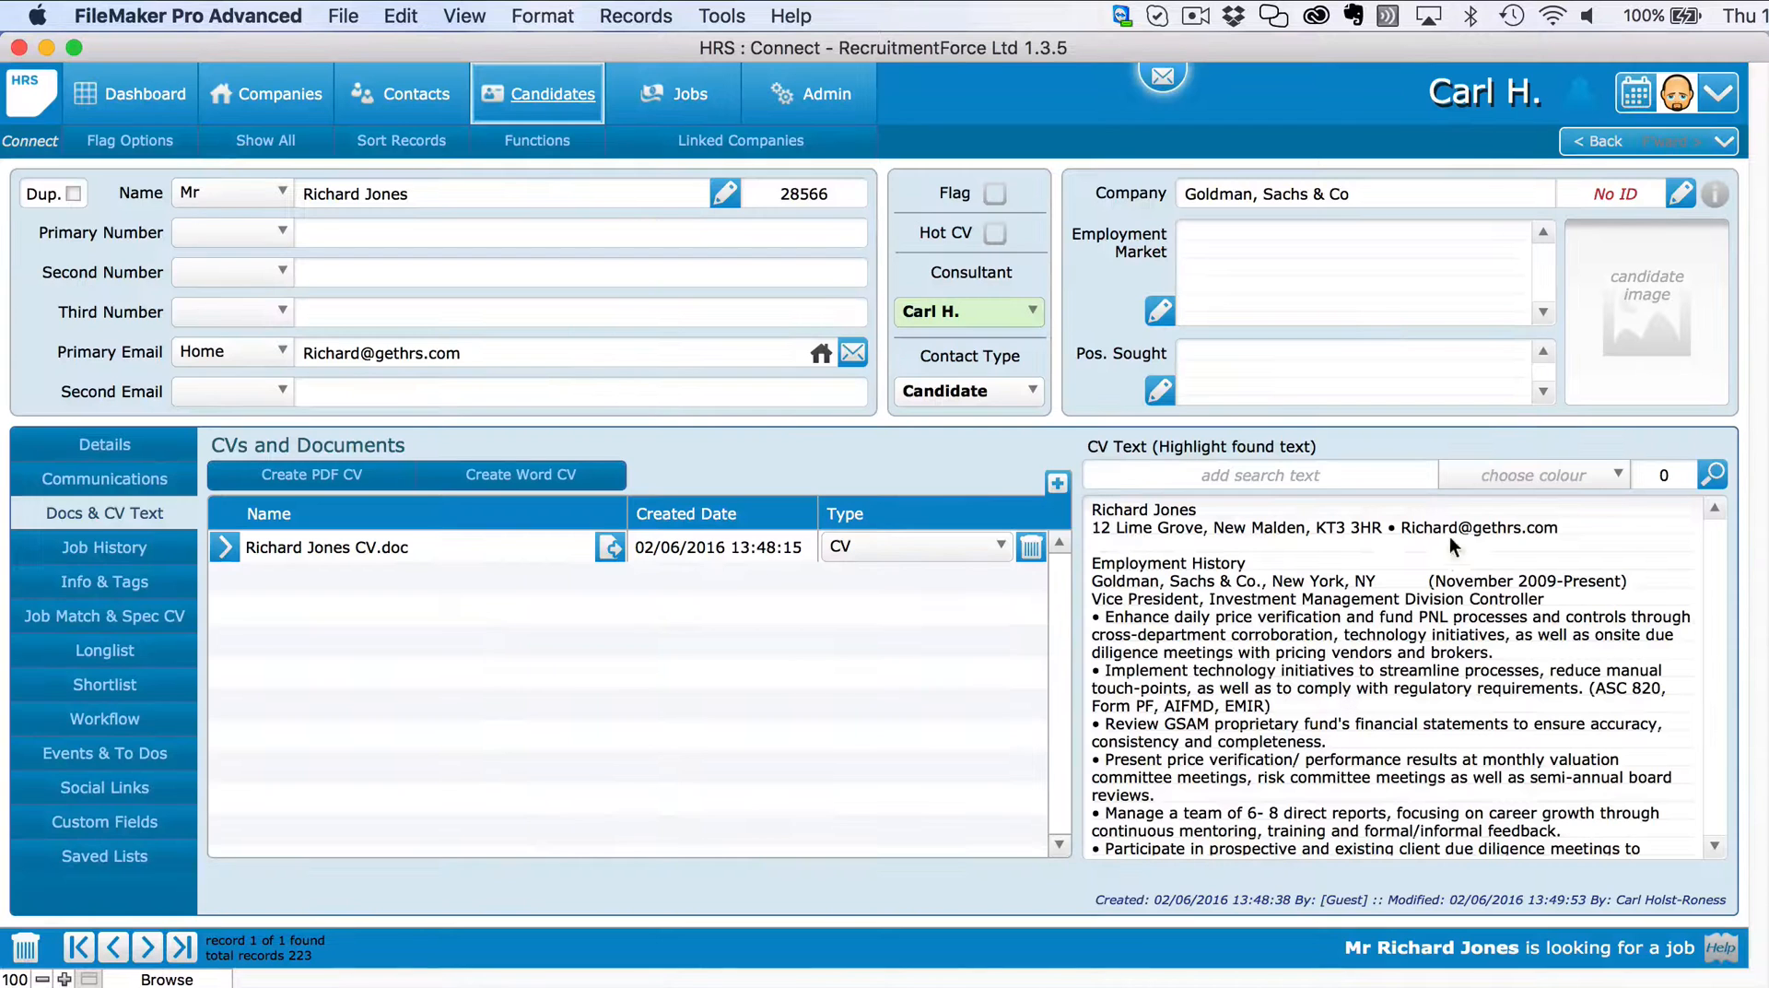
Set preferred location London, salary £30000 - 34999, marital status Married and travel Europe.
{"action": "left_click", "coordinate": [104, 444]}
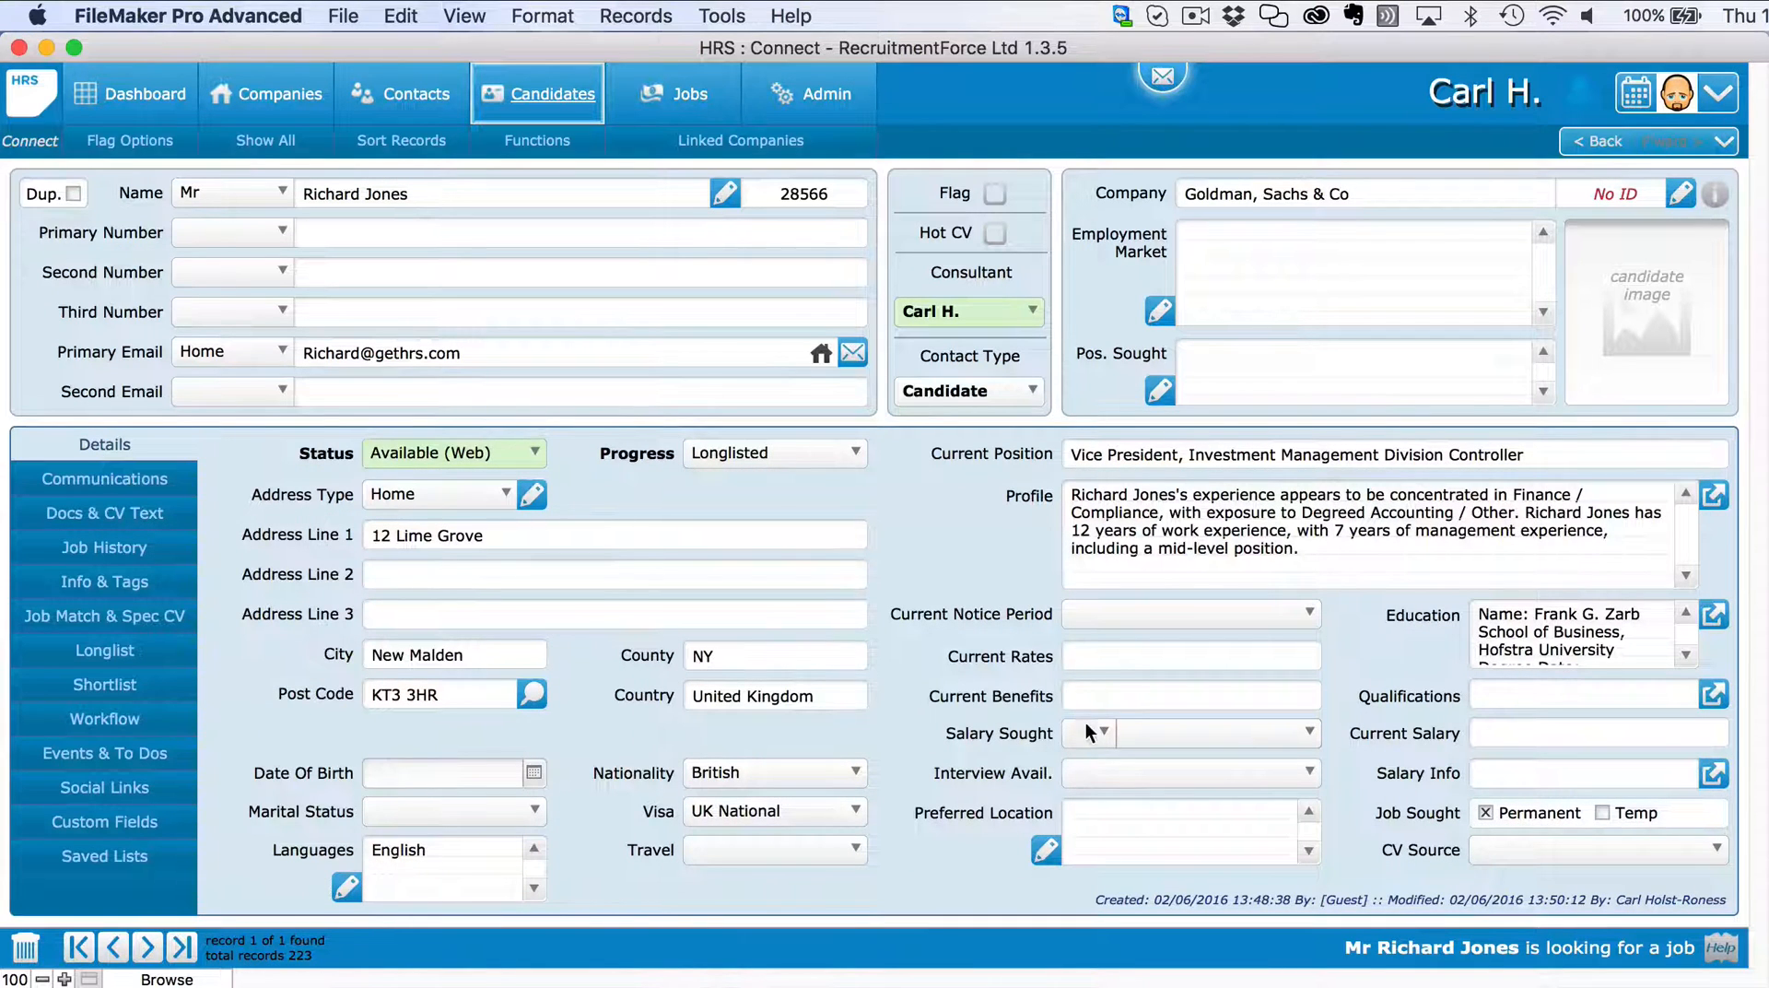
{"action": "left_click", "coordinate": [1046, 847]}
{"action": "left_click", "coordinate": [934, 639]}
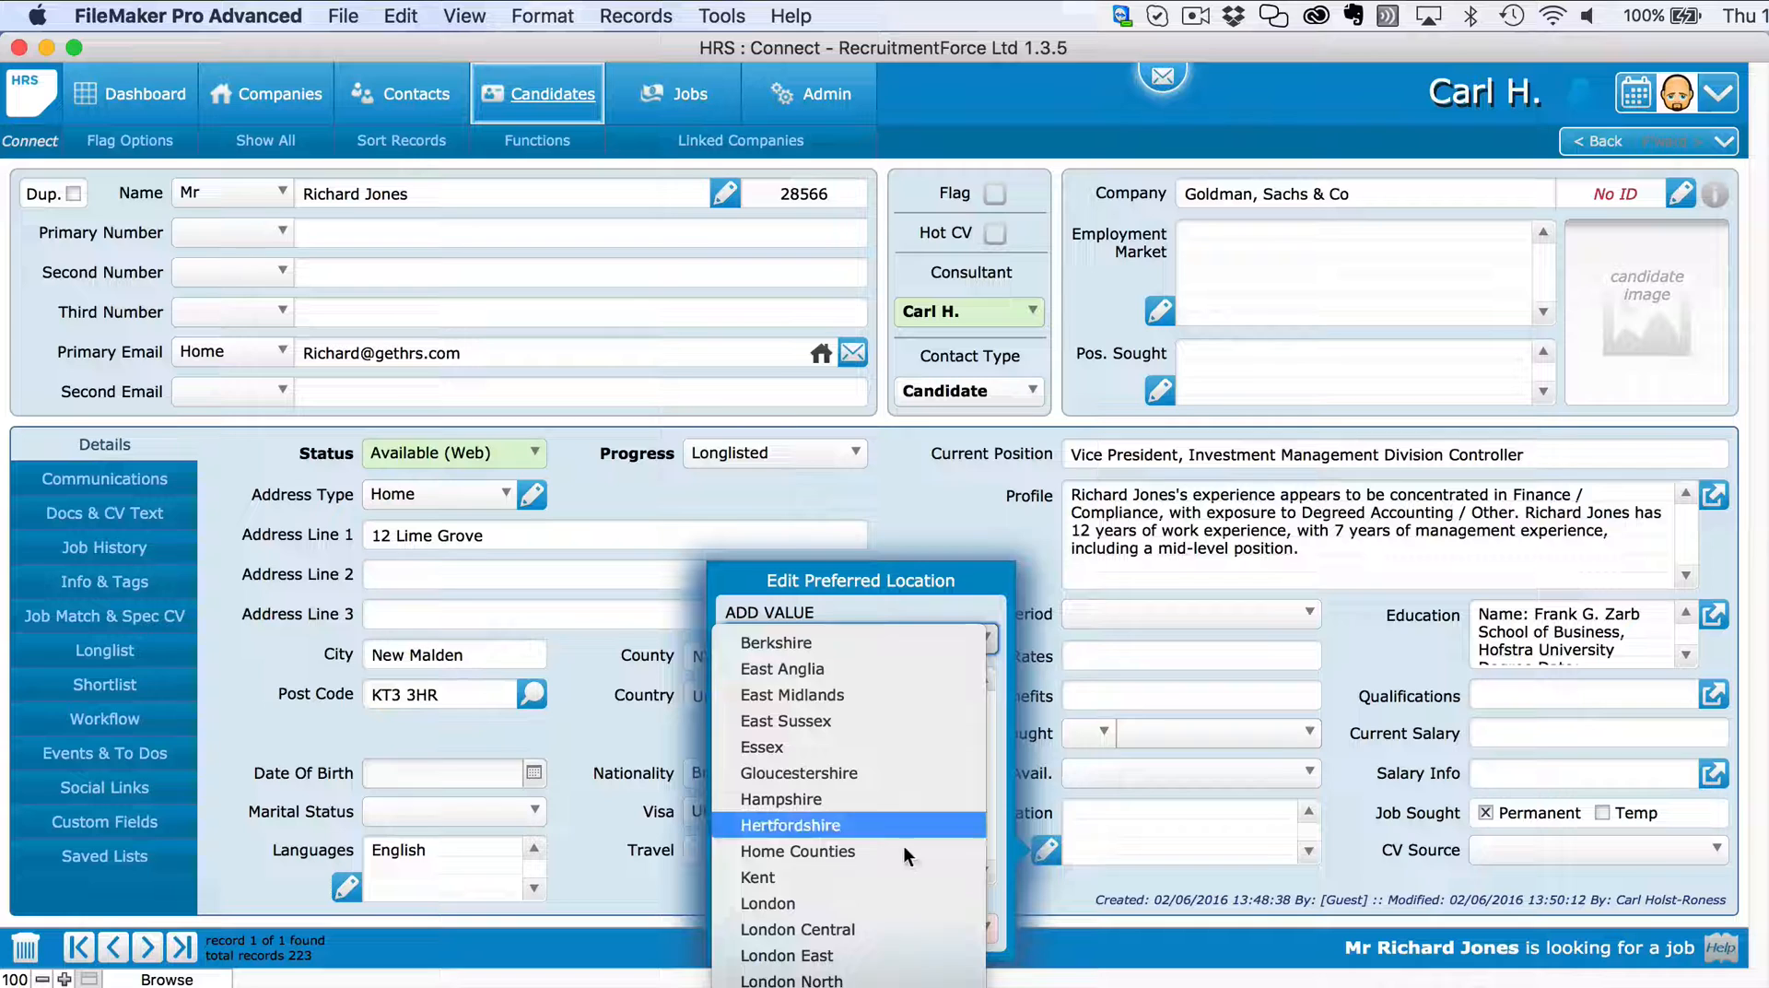
{"action": "left_click", "coordinate": [882, 893]}
{"action": "left_click", "coordinate": [1070, 736]}
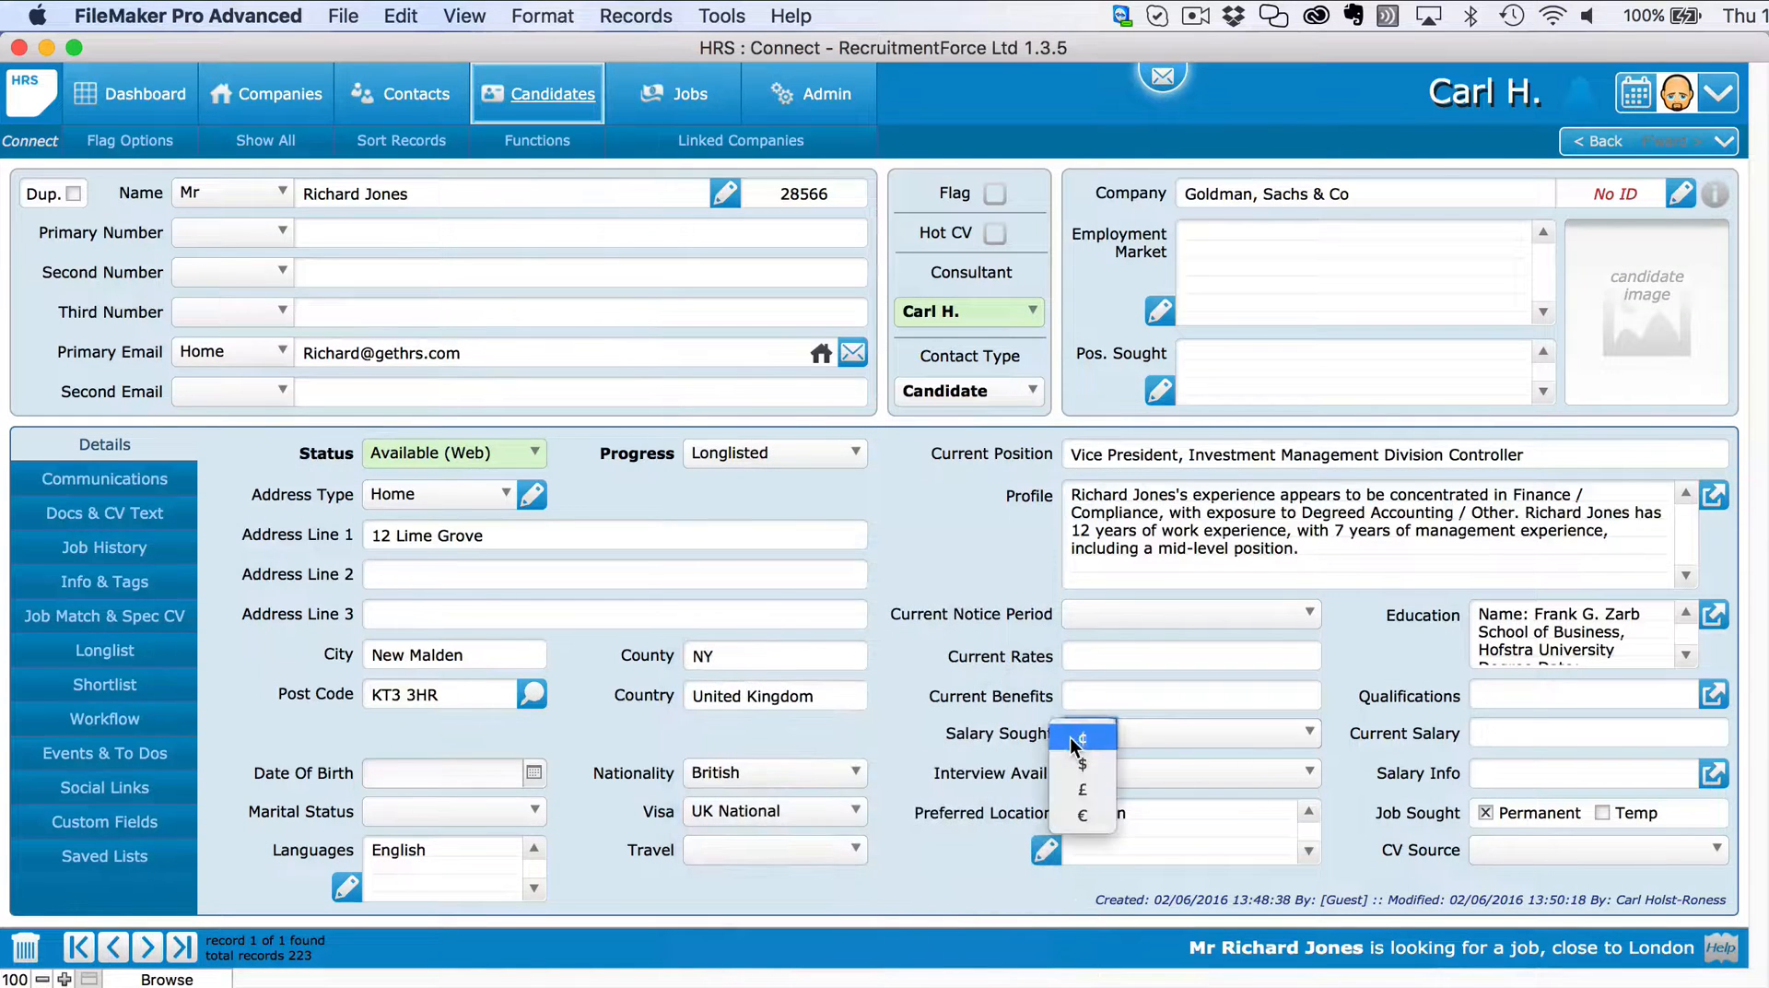
{"action": "left_click", "coordinate": [1085, 791]}
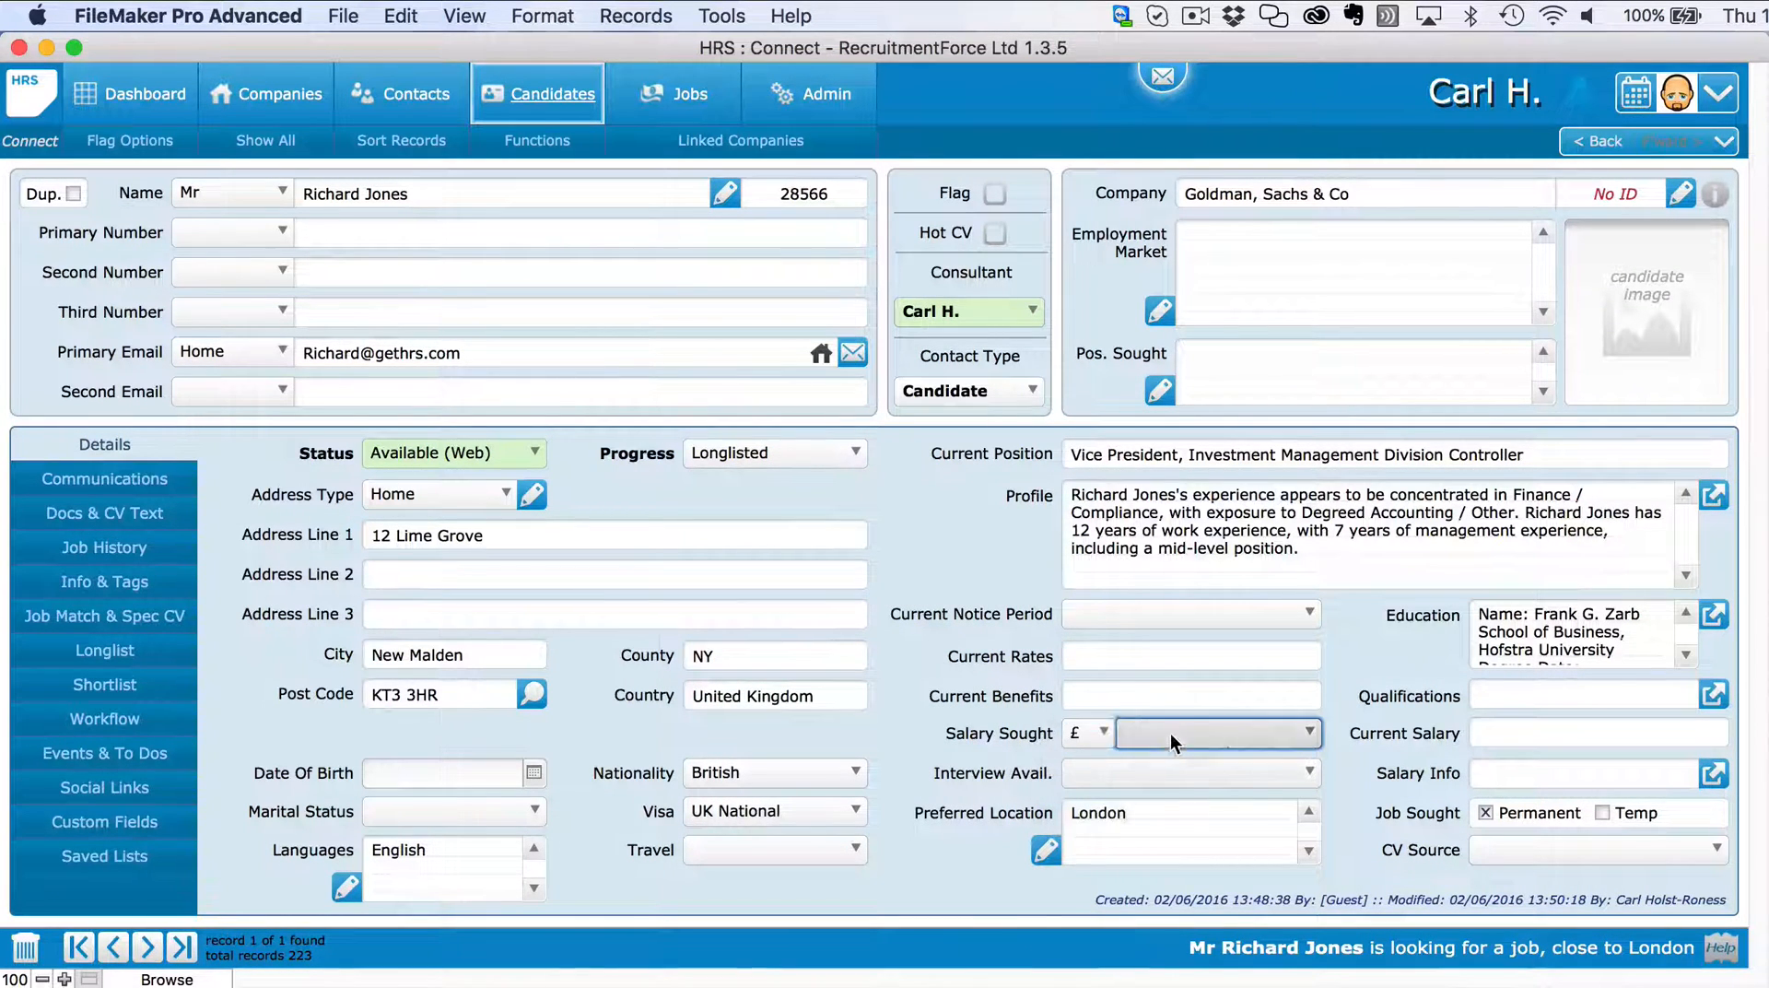
{"action": "left_click", "coordinate": [1170, 733]}
{"action": "left_click", "coordinate": [1175, 815]}
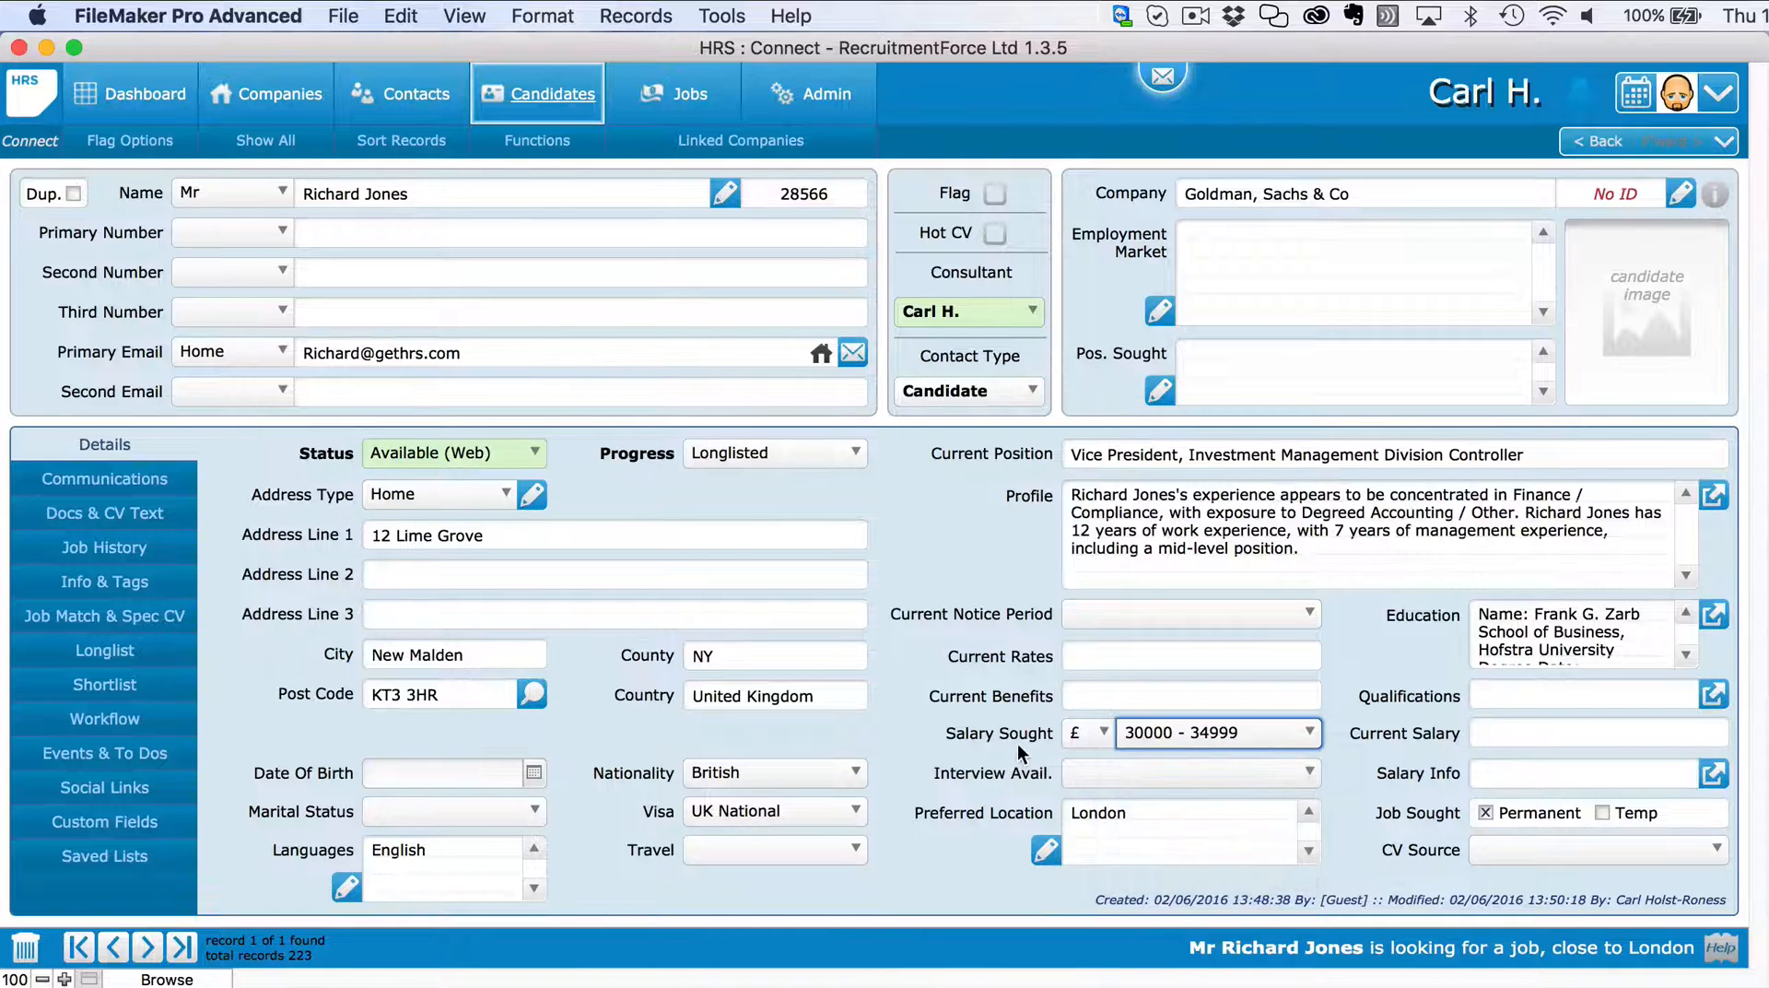
{"action": "left_click", "coordinate": [440, 812]}
{"action": "left_click", "coordinate": [438, 866]}
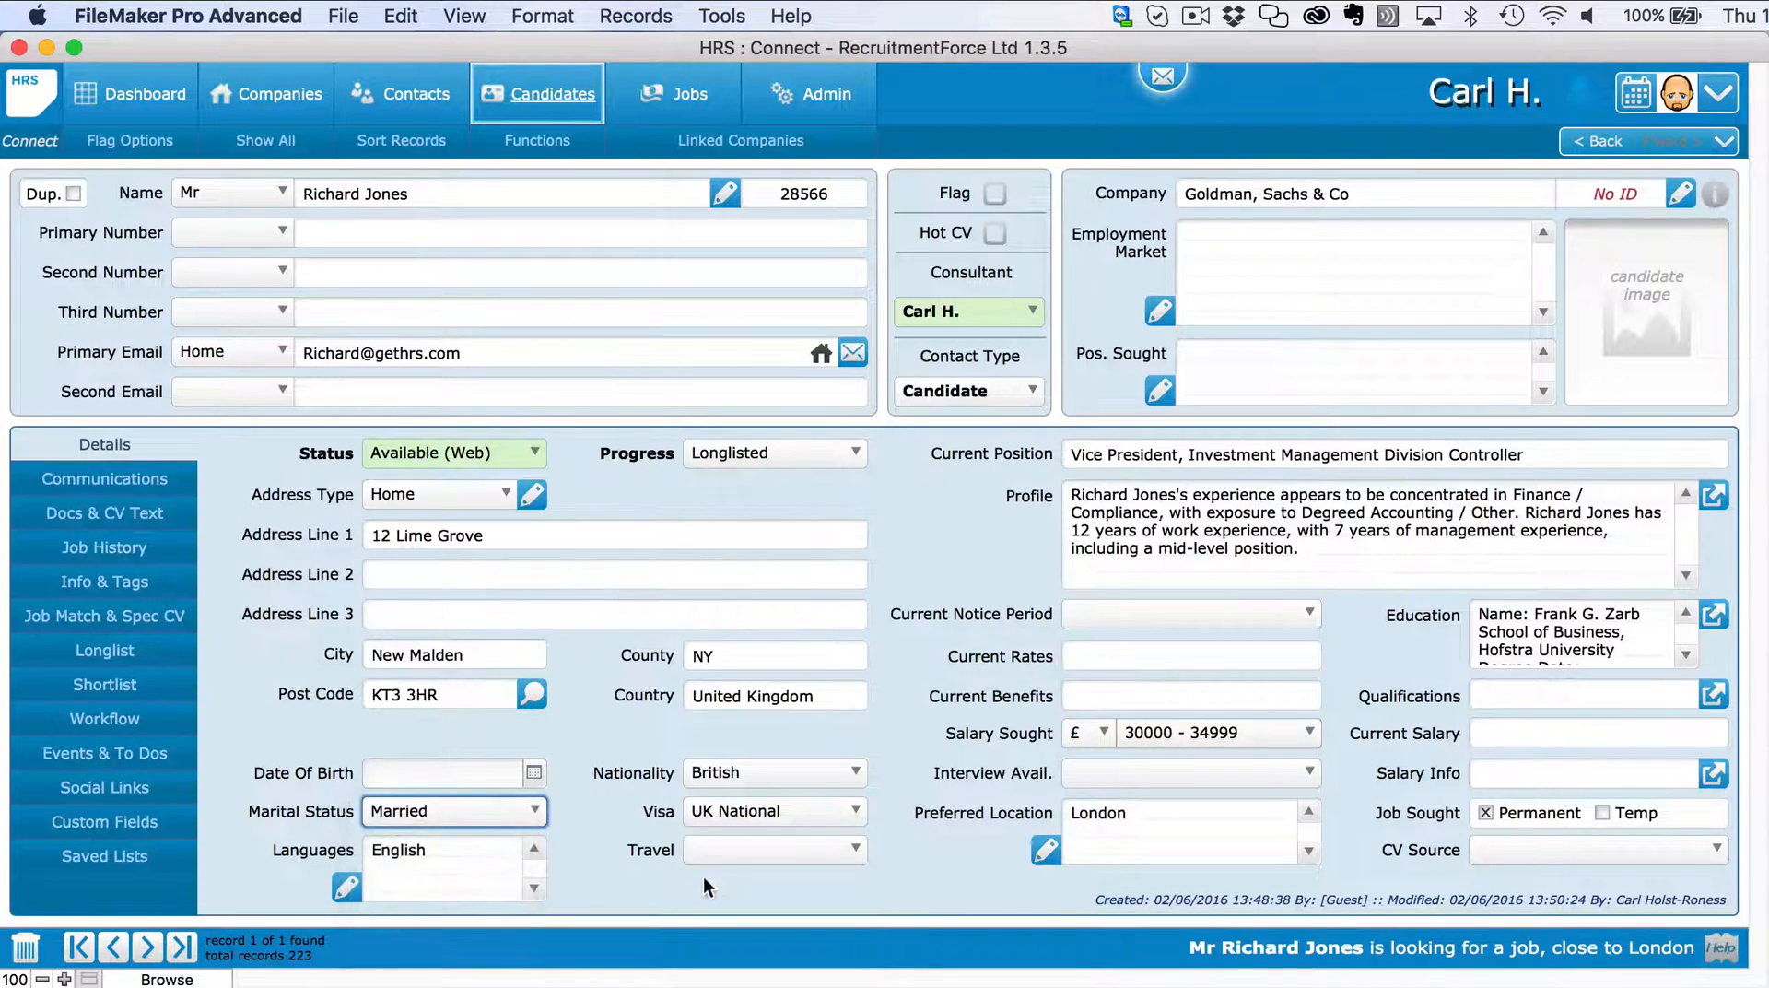
{"action": "left_click", "coordinate": [765, 850]}
{"action": "left_click", "coordinate": [768, 855]}
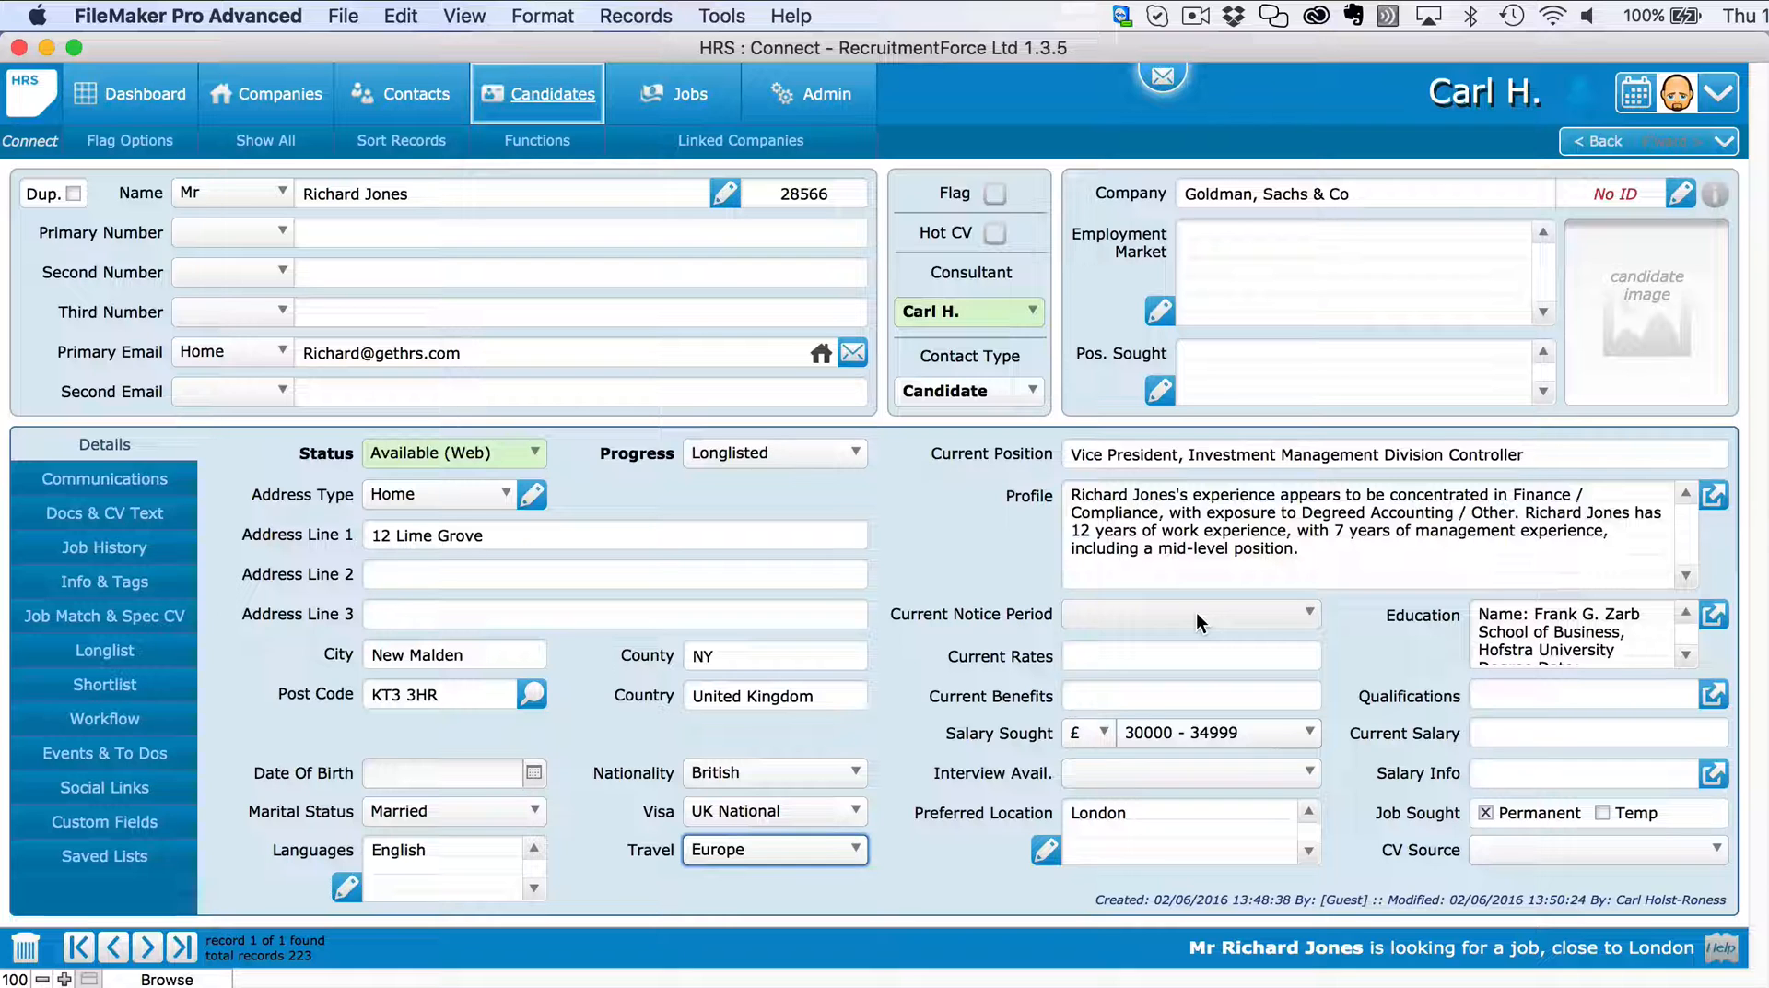
Add Project Manager as the position sought.
{"action": "left_click", "coordinate": [1157, 389]}
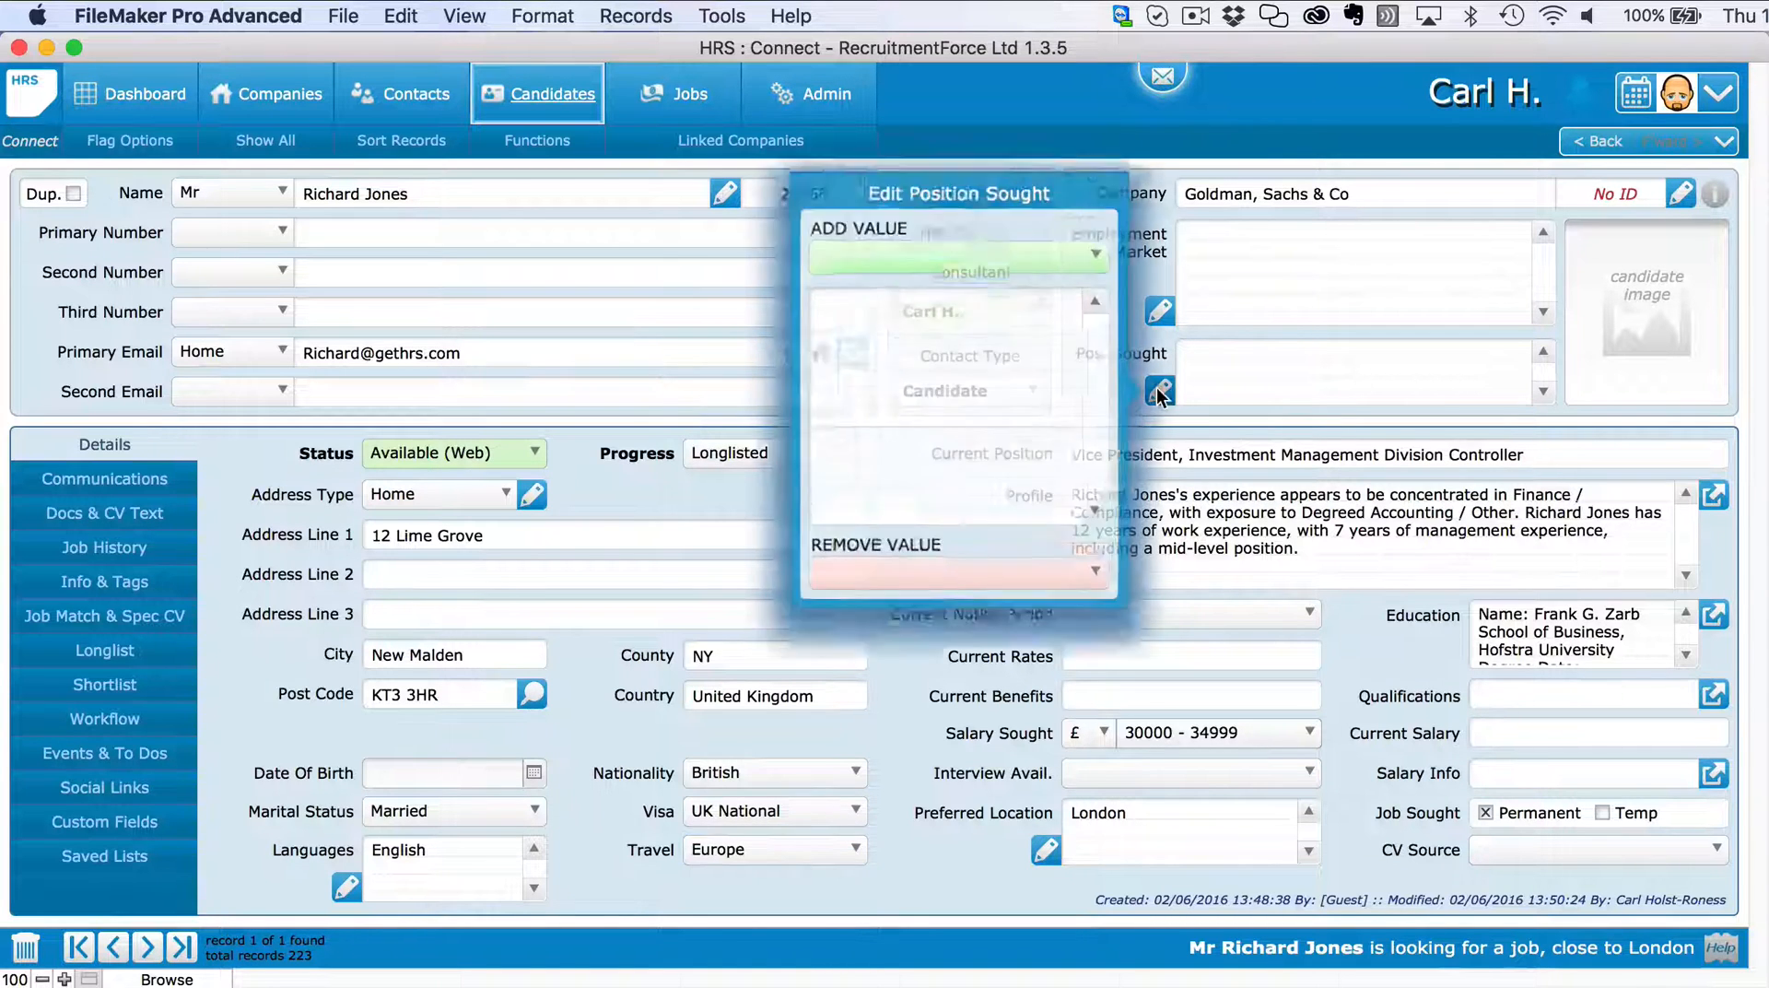
{"action": "left_click", "coordinate": [970, 271]}
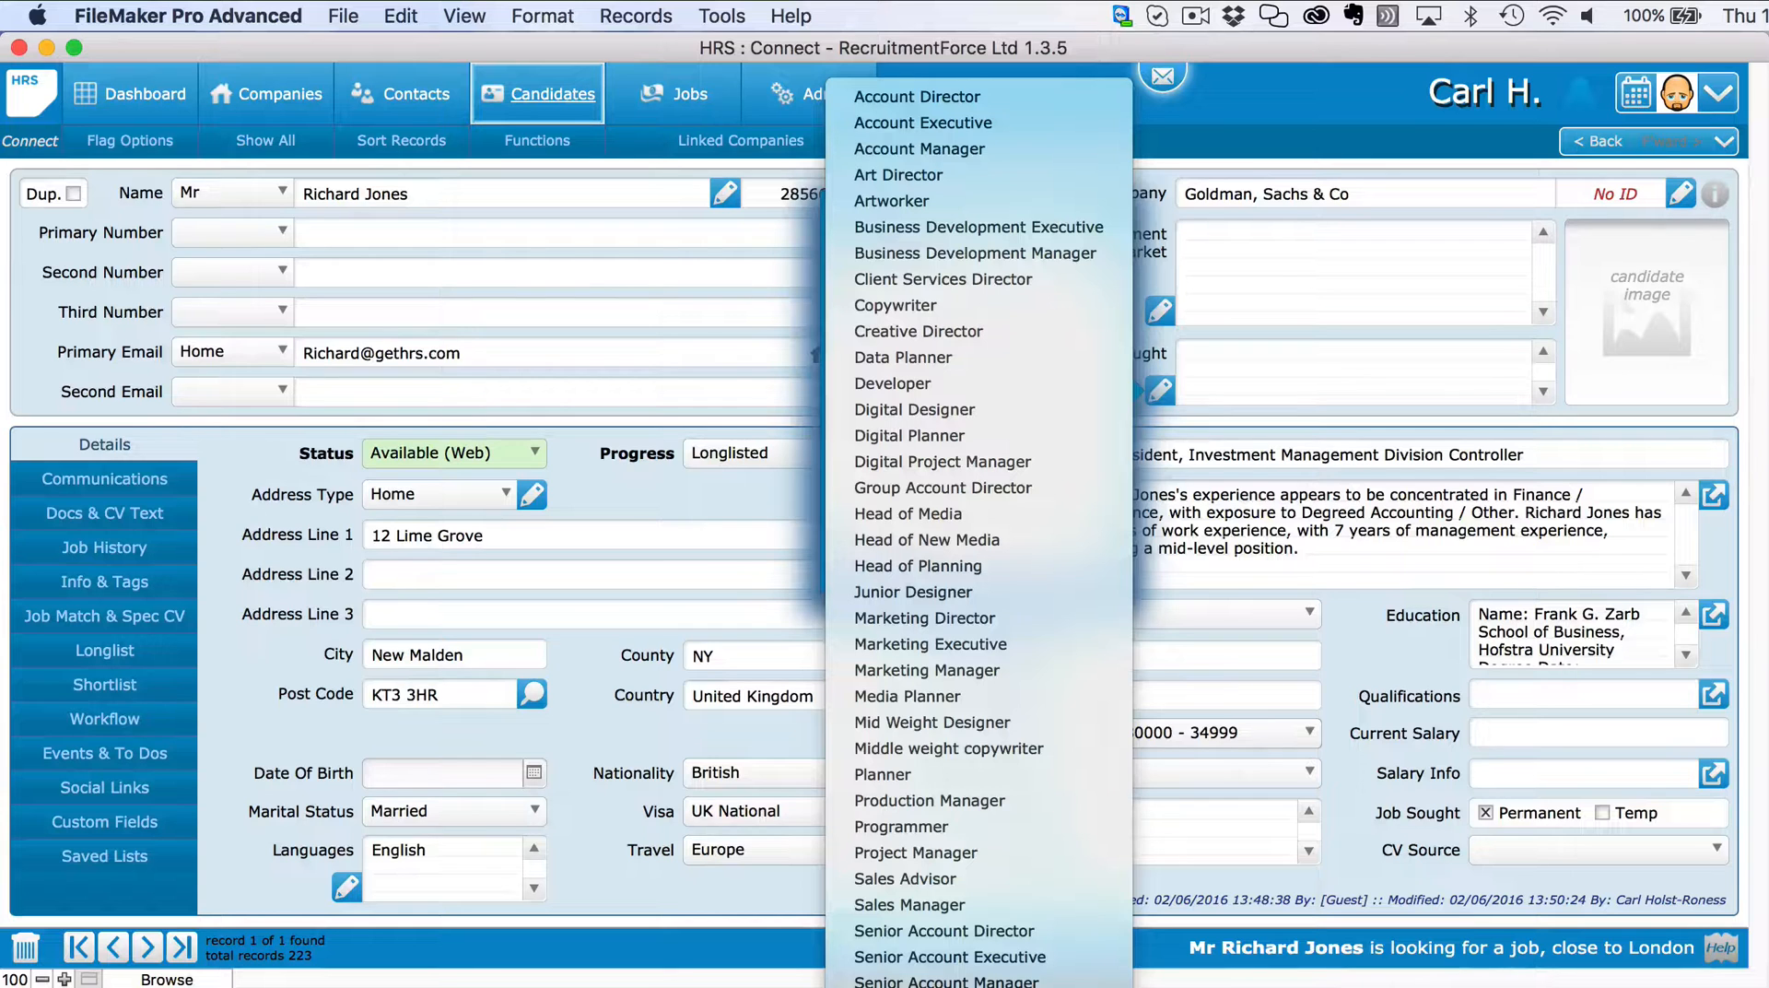
{"action": "left_click", "coordinate": [1004, 855]}
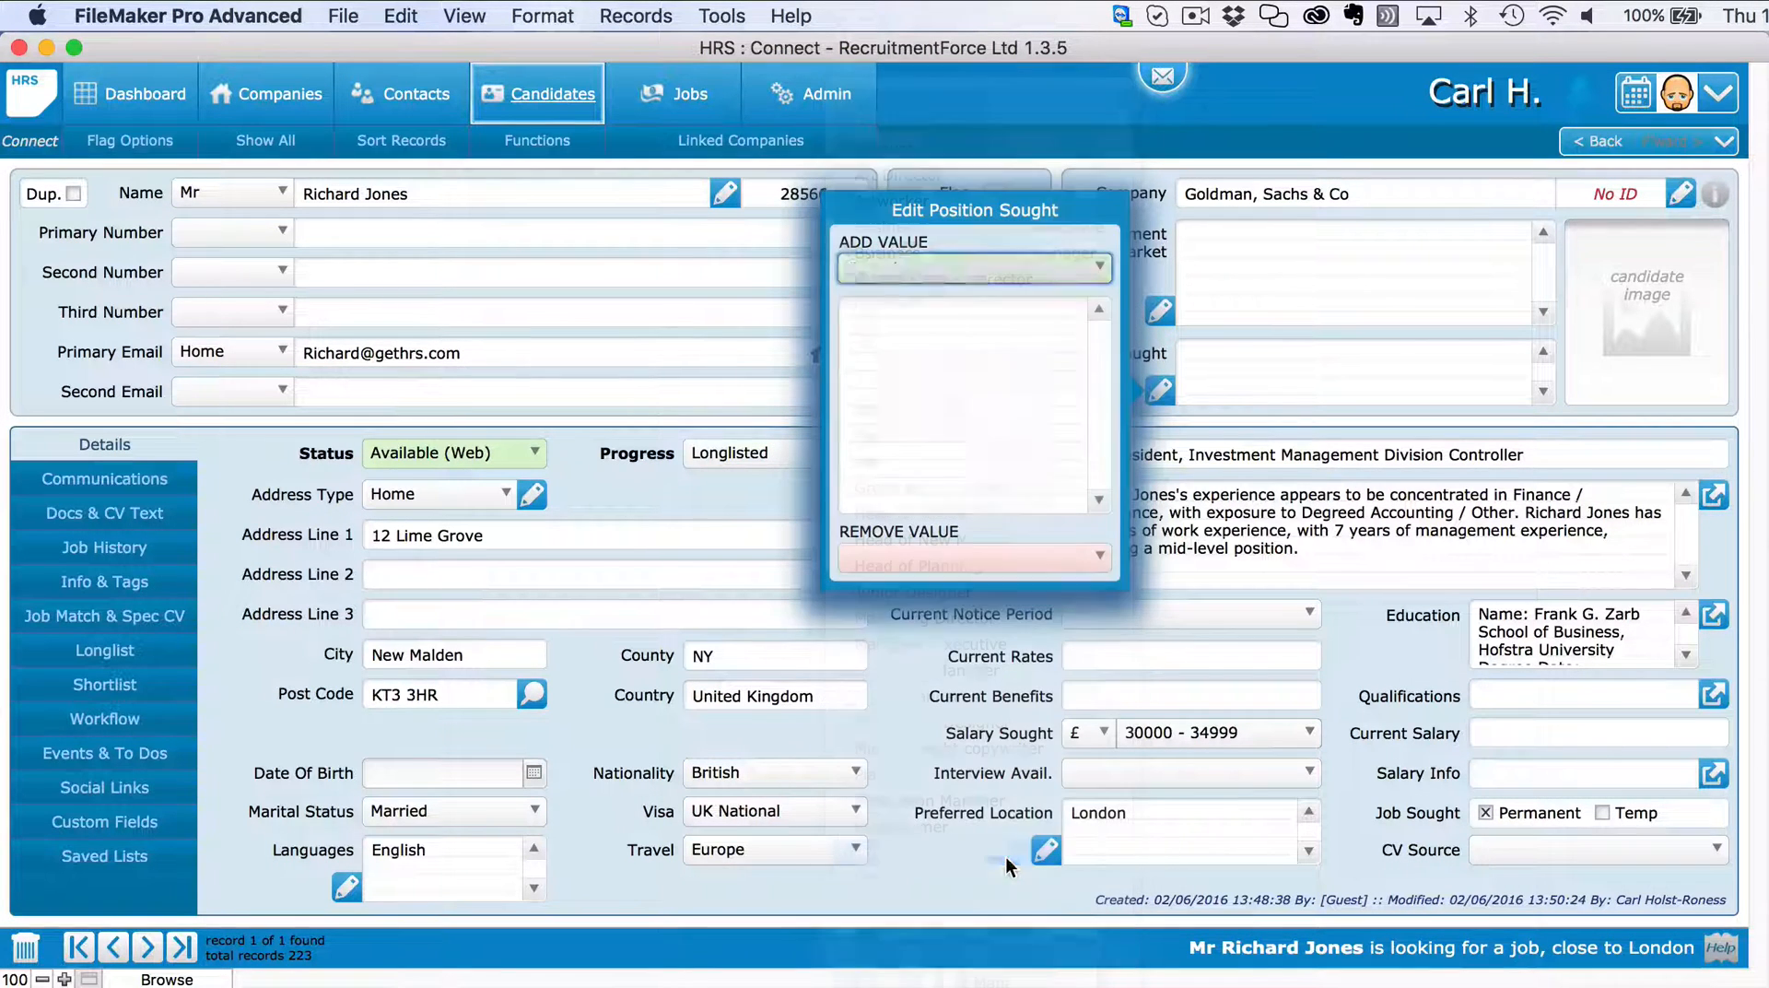
{"action": "left_click", "coordinate": [1160, 313]}
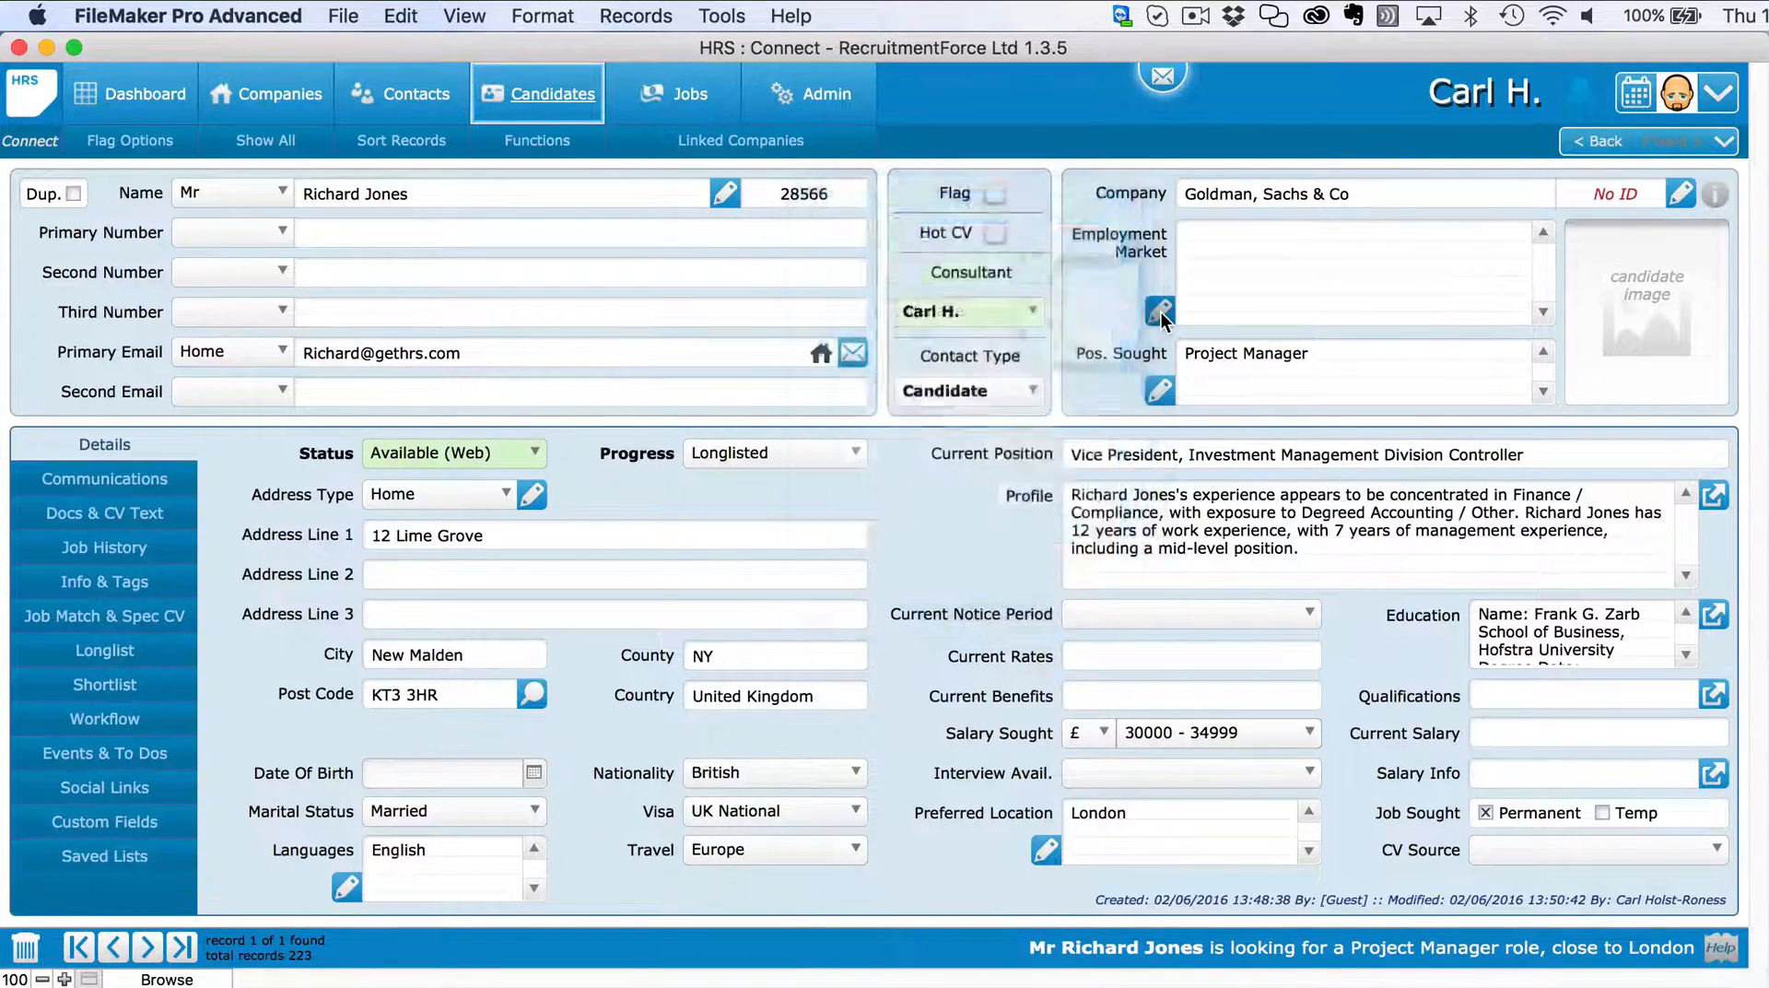
Add Software, Design and Data as employment markets.
{"action": "left_click", "coordinate": [1160, 312]}
{"action": "left_click", "coordinate": [1013, 164]}
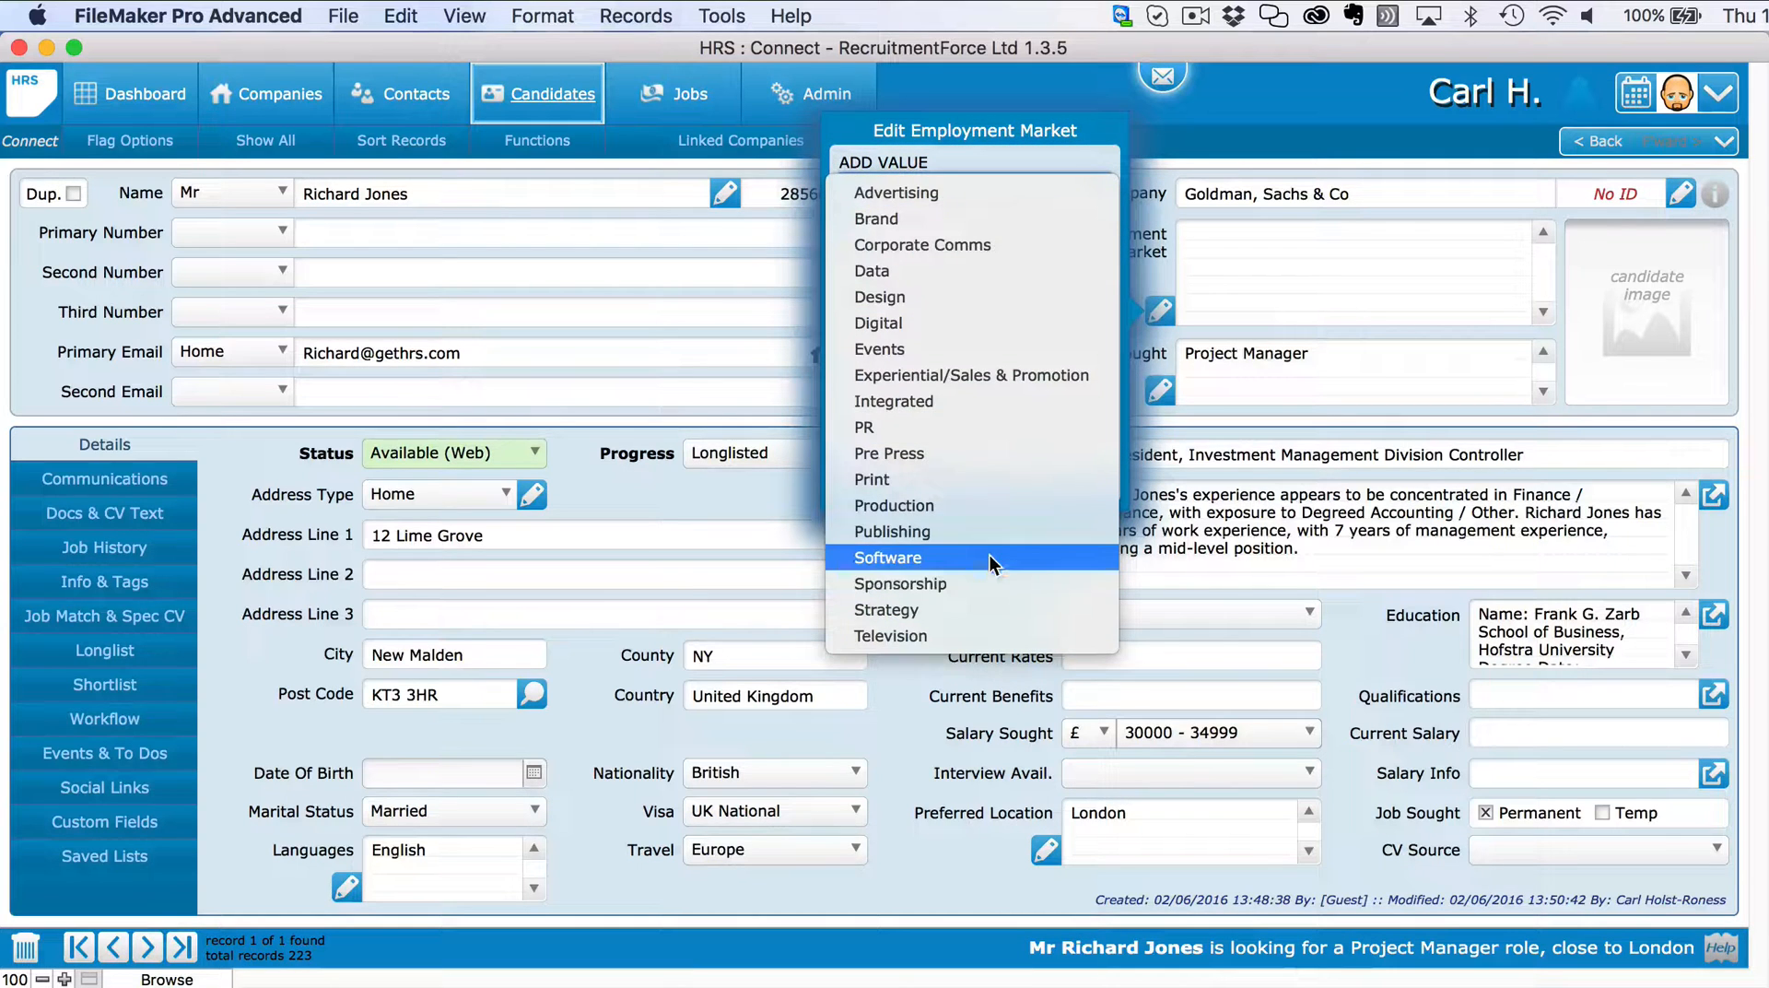
{"action": "left_click", "coordinate": [989, 557]}
{"action": "left_click", "coordinate": [1004, 182]}
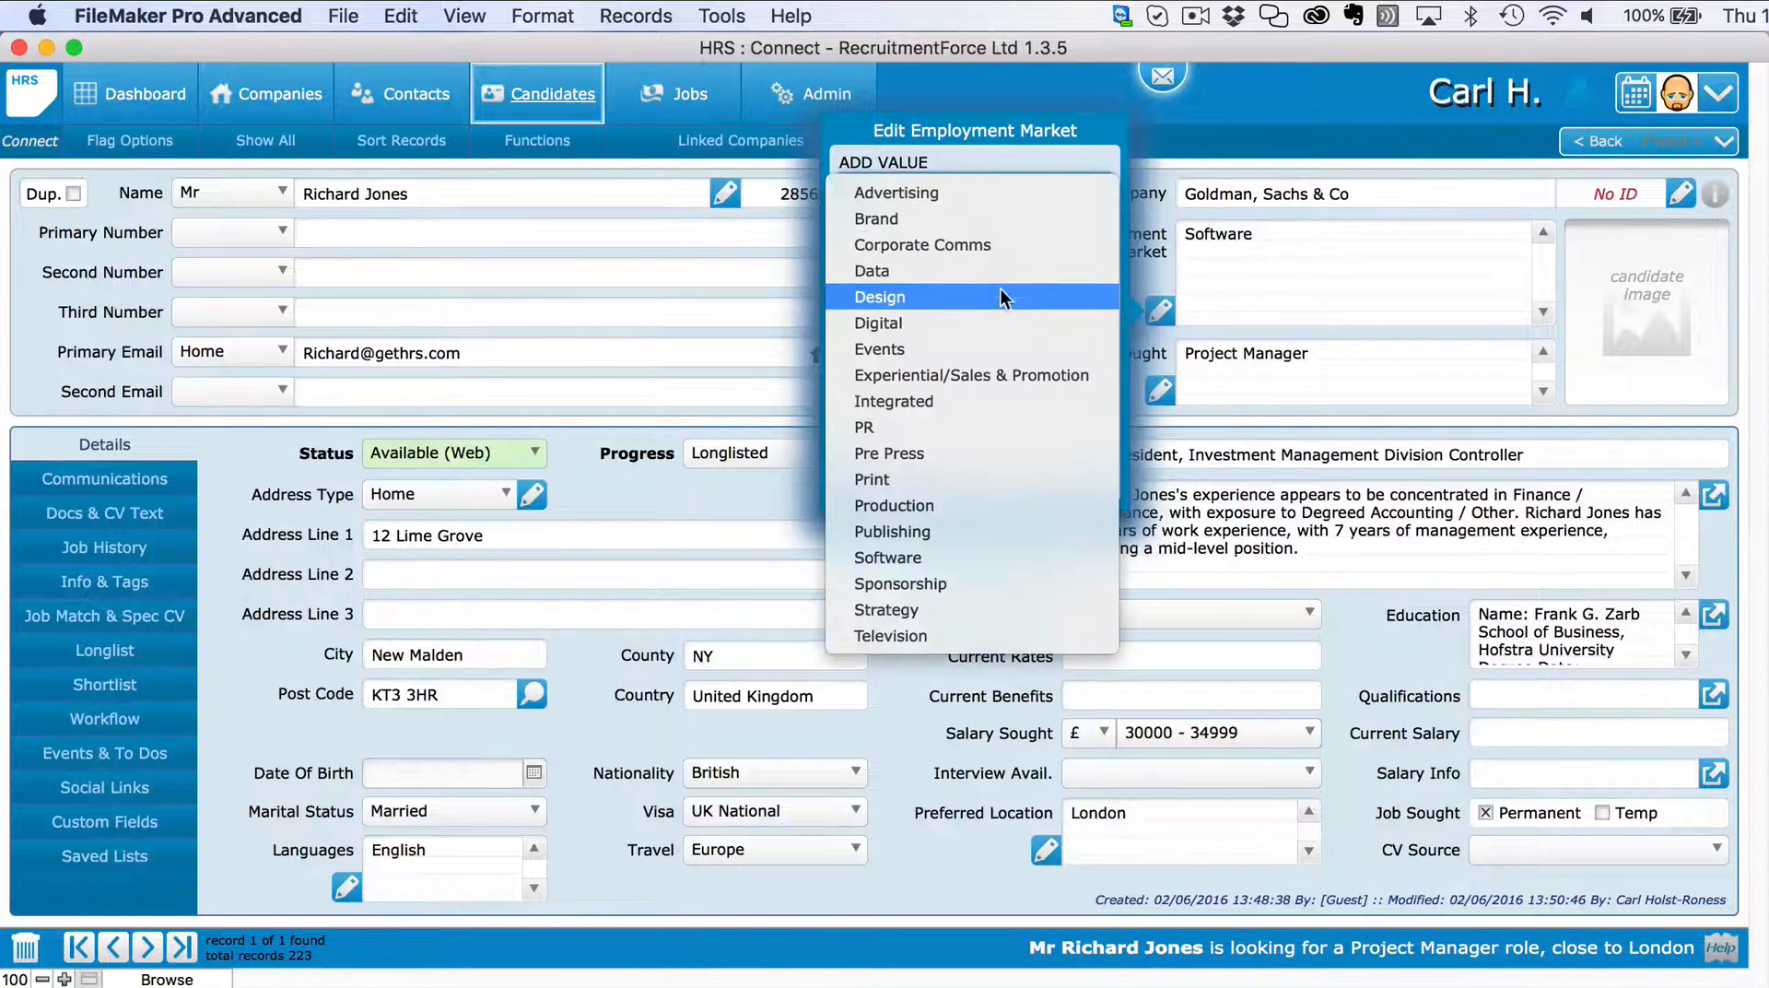
{"action": "left_click", "coordinate": [975, 289]}
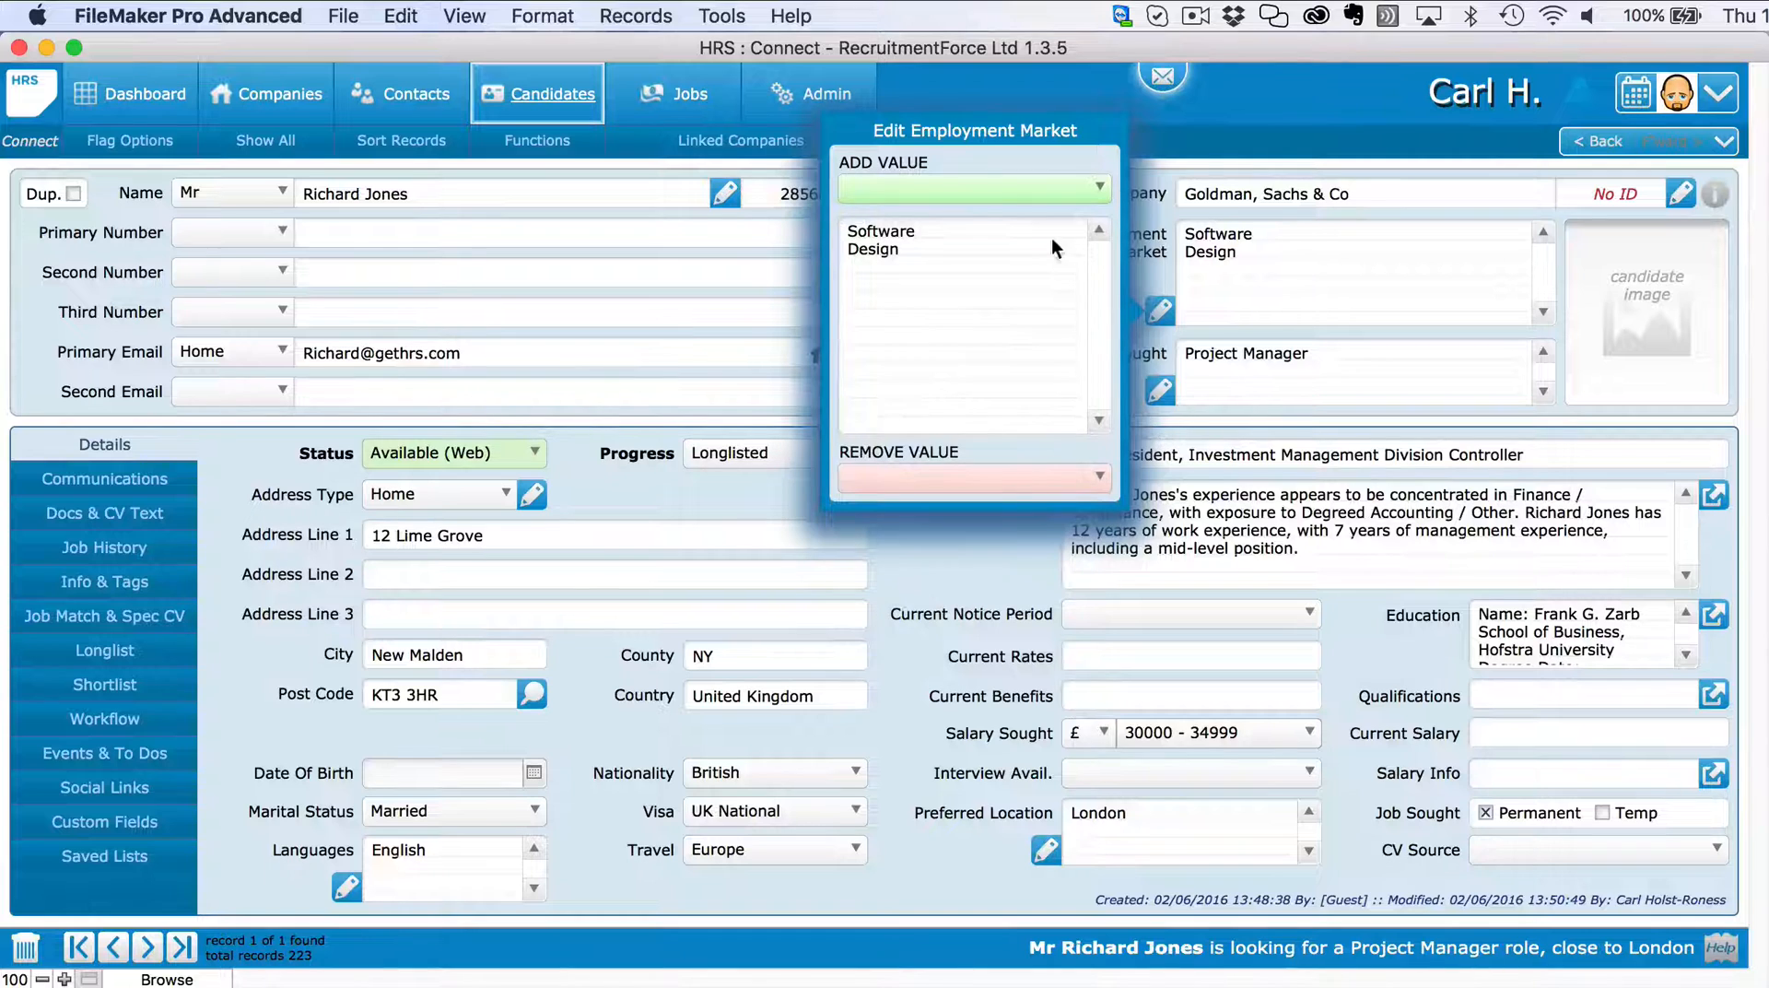
{"action": "left_click", "coordinate": [1005, 184]}
{"action": "left_click", "coordinate": [961, 269]}
{"action": "left_click", "coordinate": [1192, 446]}
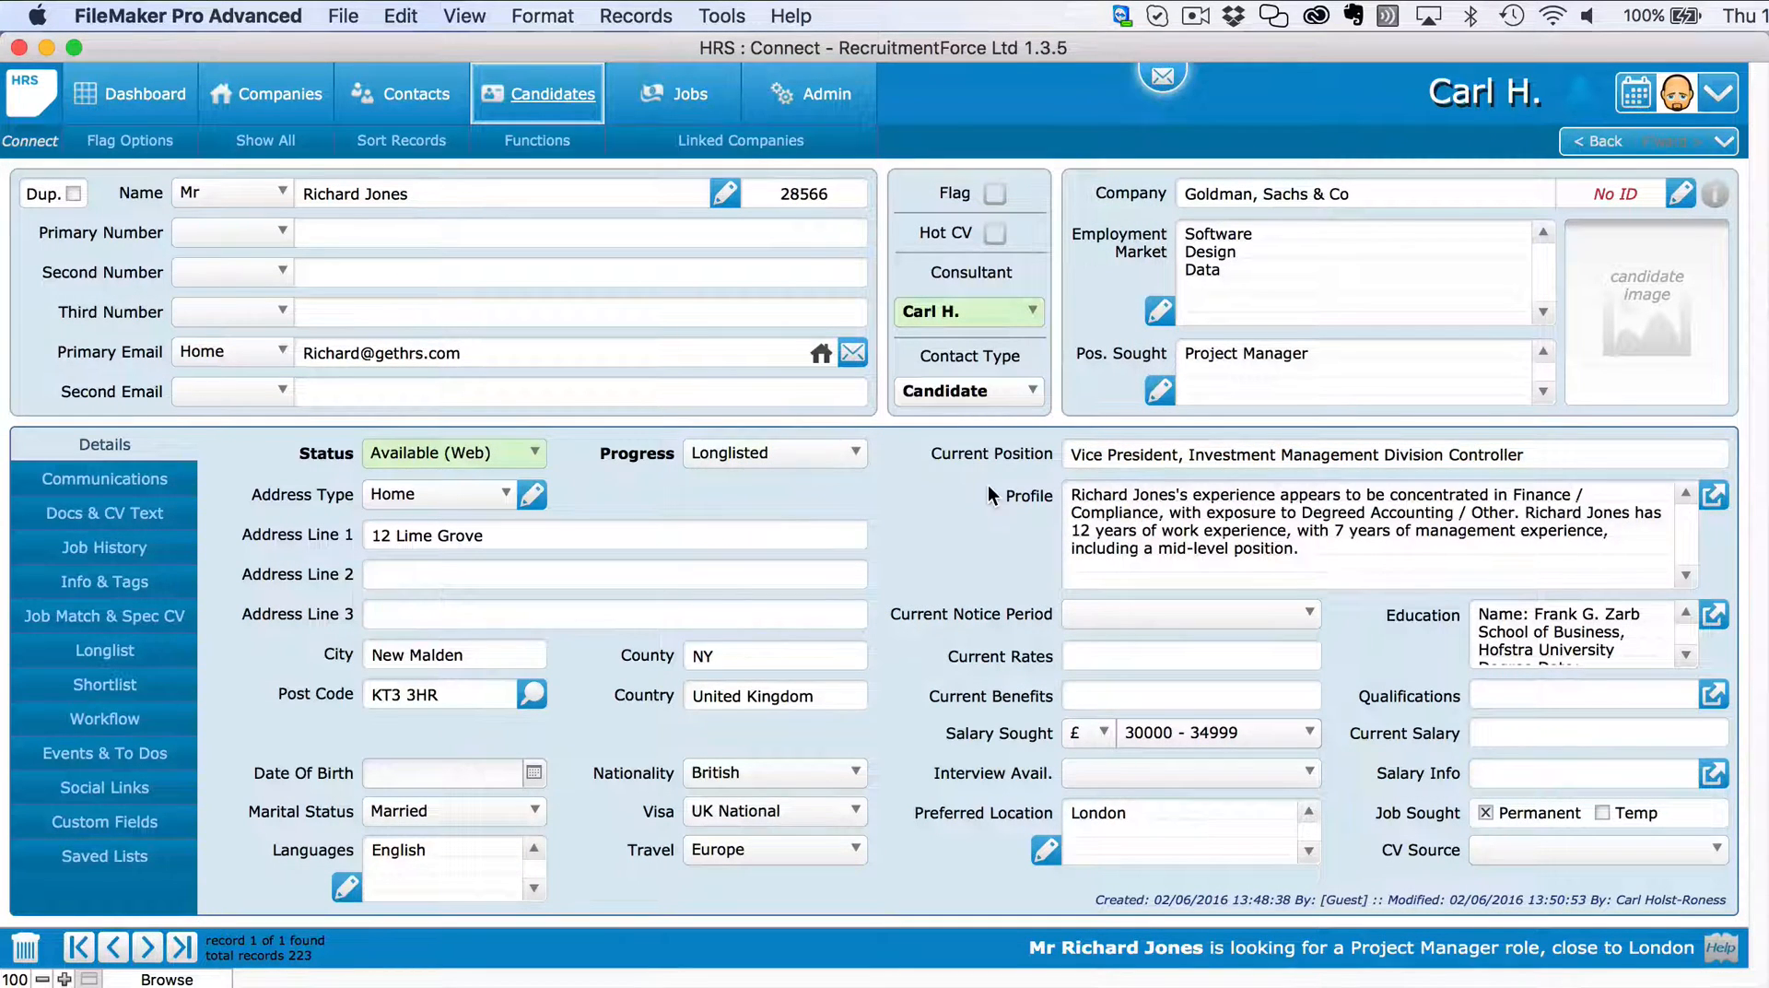
Return to the details, select the profile text, and set interview availability to 1 month.
{"action": "left_click", "coordinate": [143, 550]}
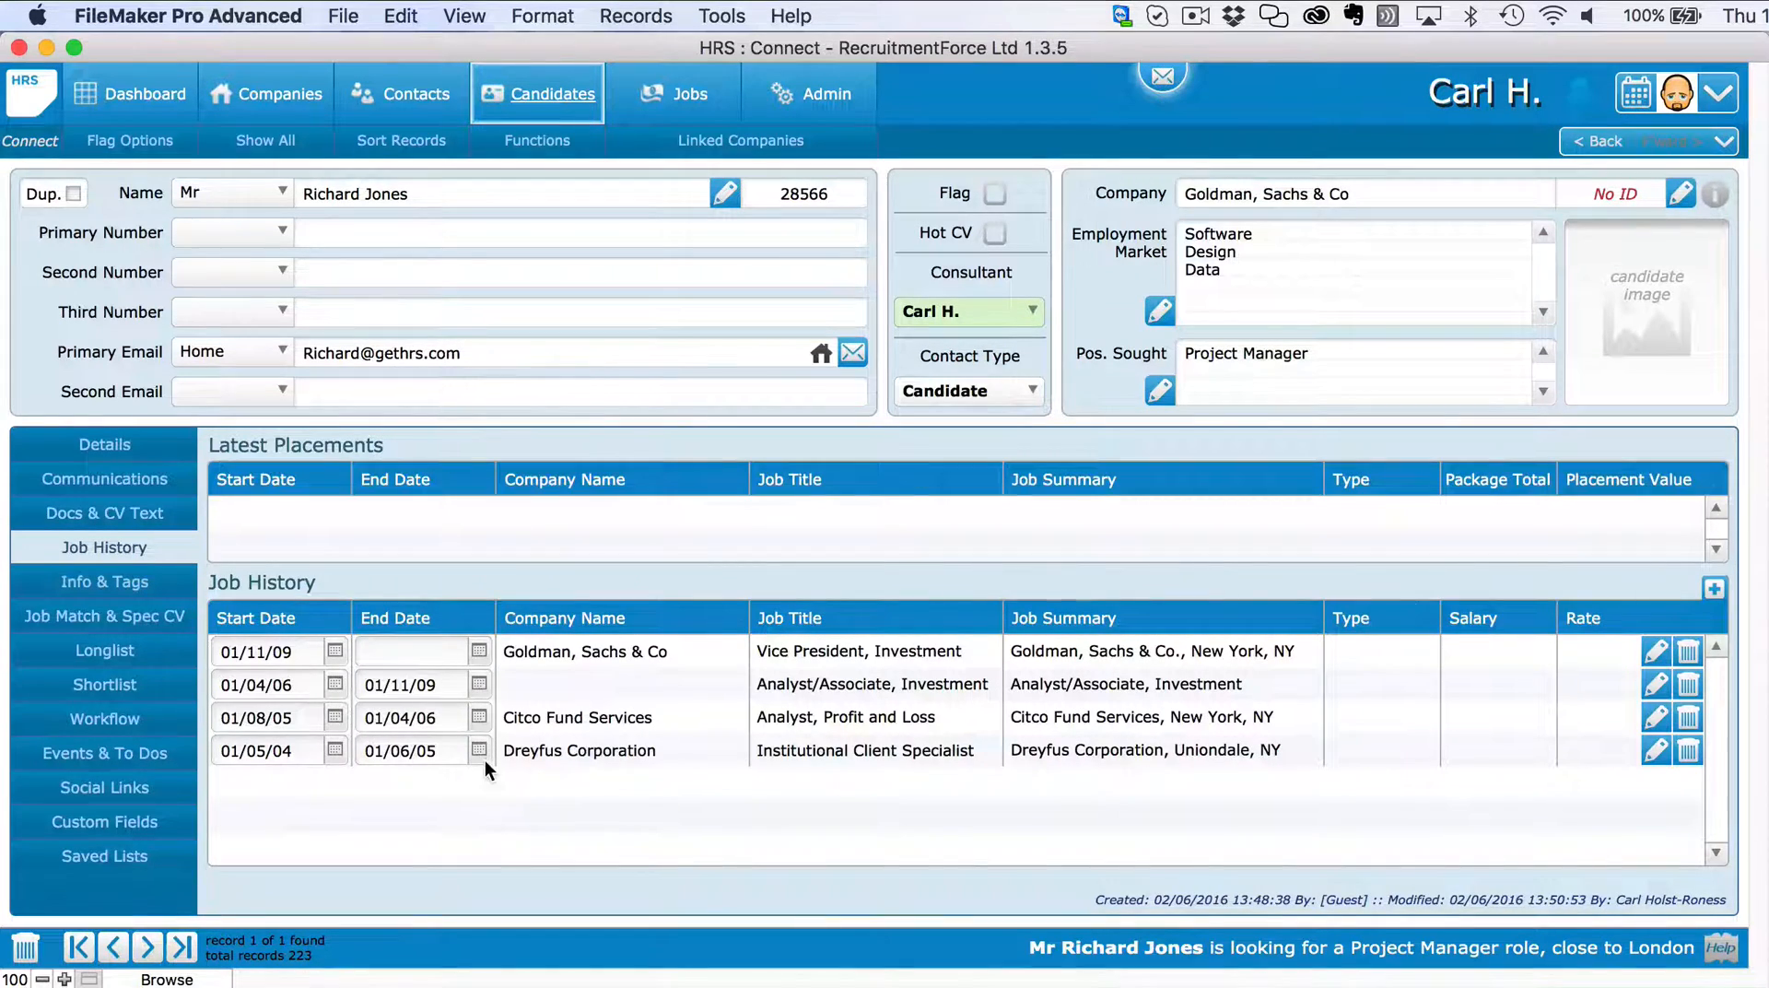
{"action": "left_click", "coordinate": [116, 447]}
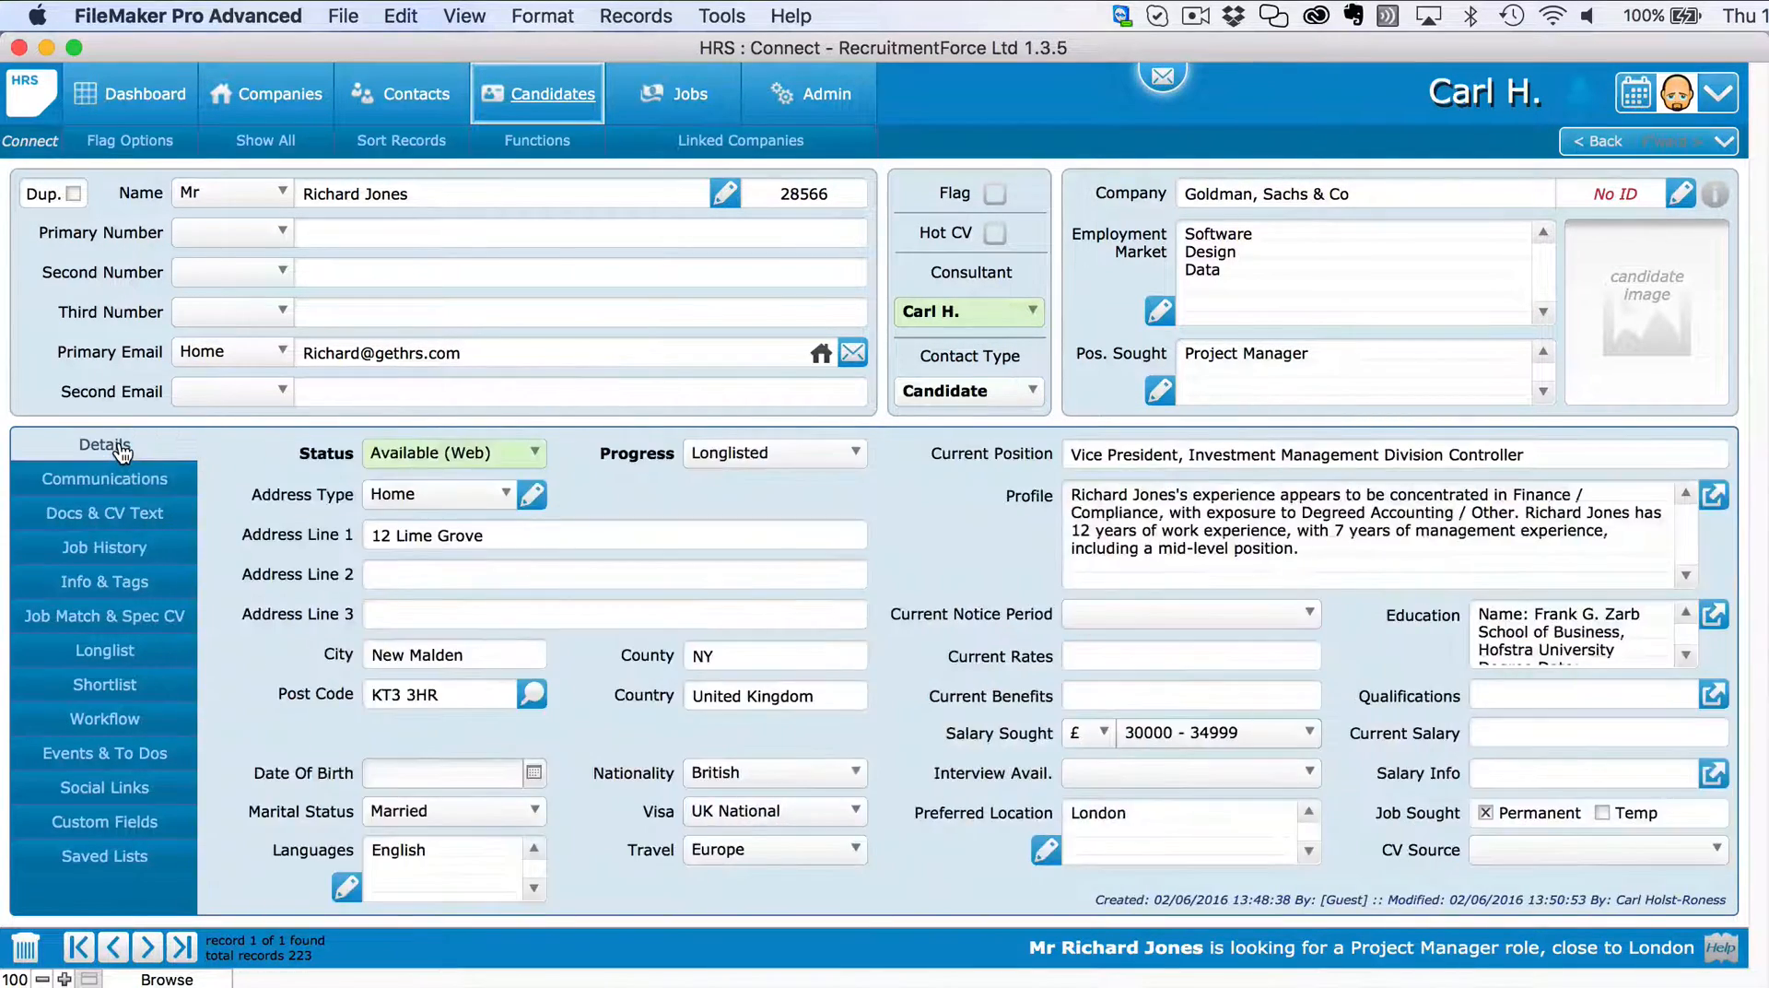
{"action": "left_click_drag", "start_coordinate": [1173, 584], "coordinate": [967, 506]}
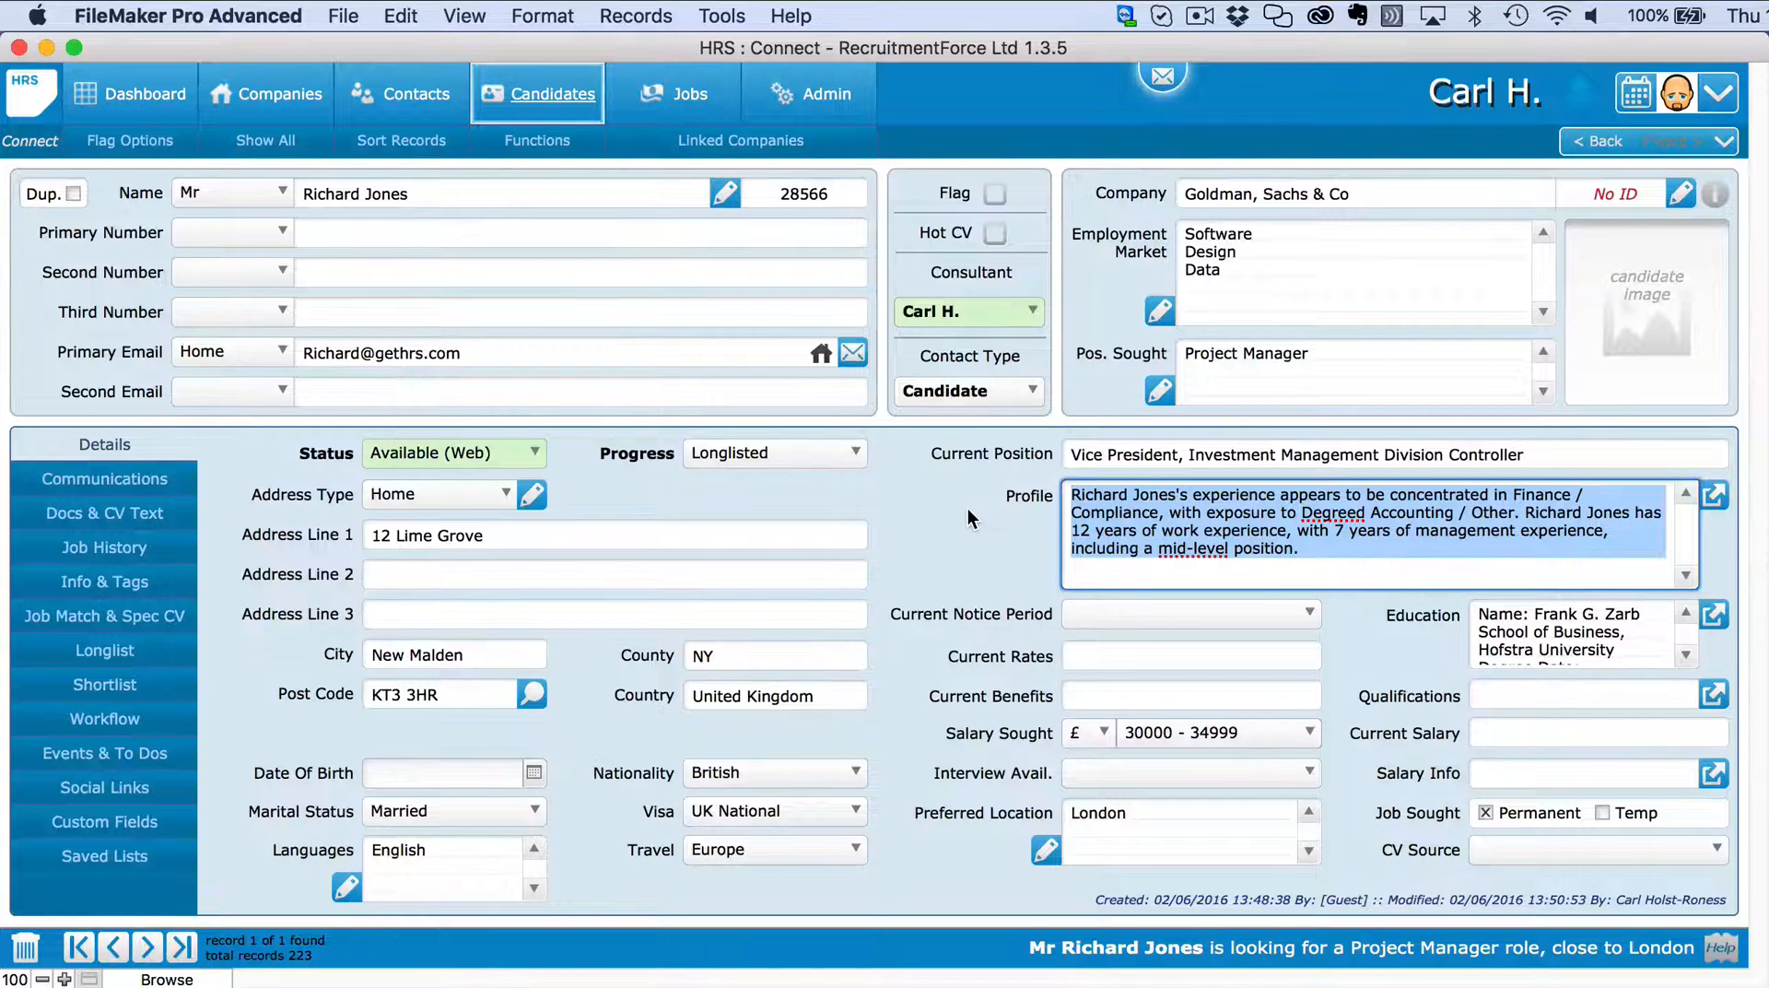
{"action": "left_click", "coordinate": [967, 507]}
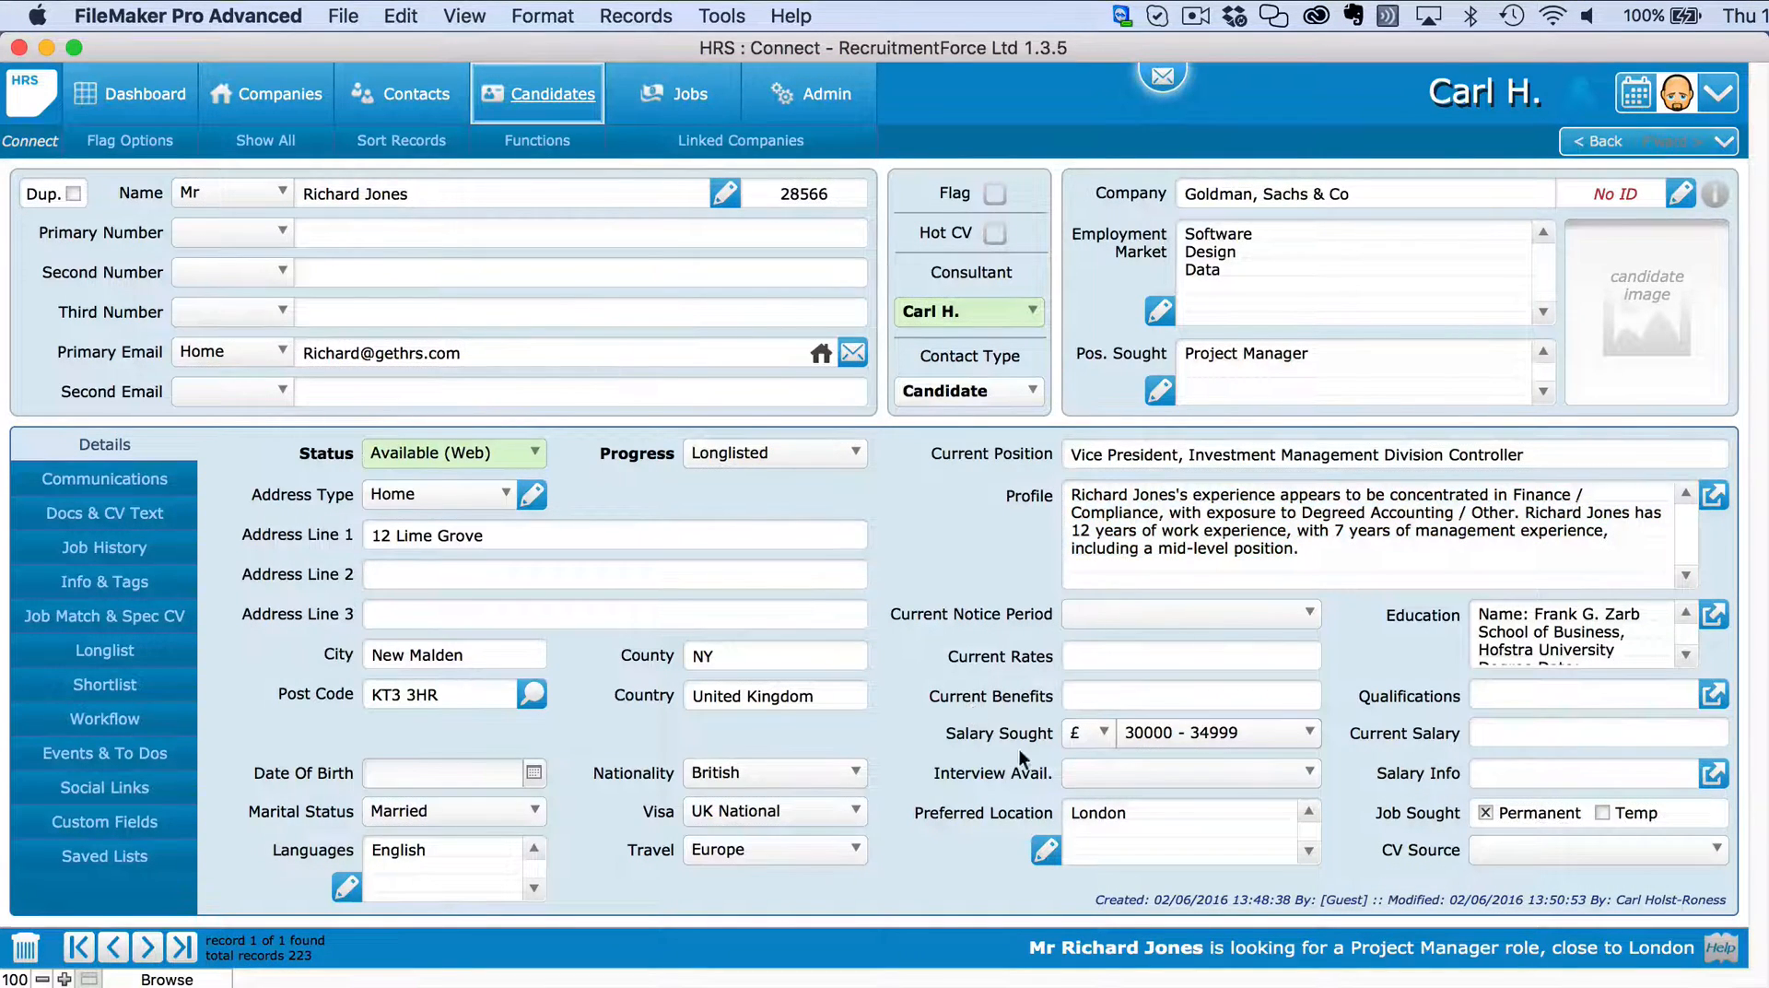
{"action": "left_click", "coordinate": [1131, 768]}
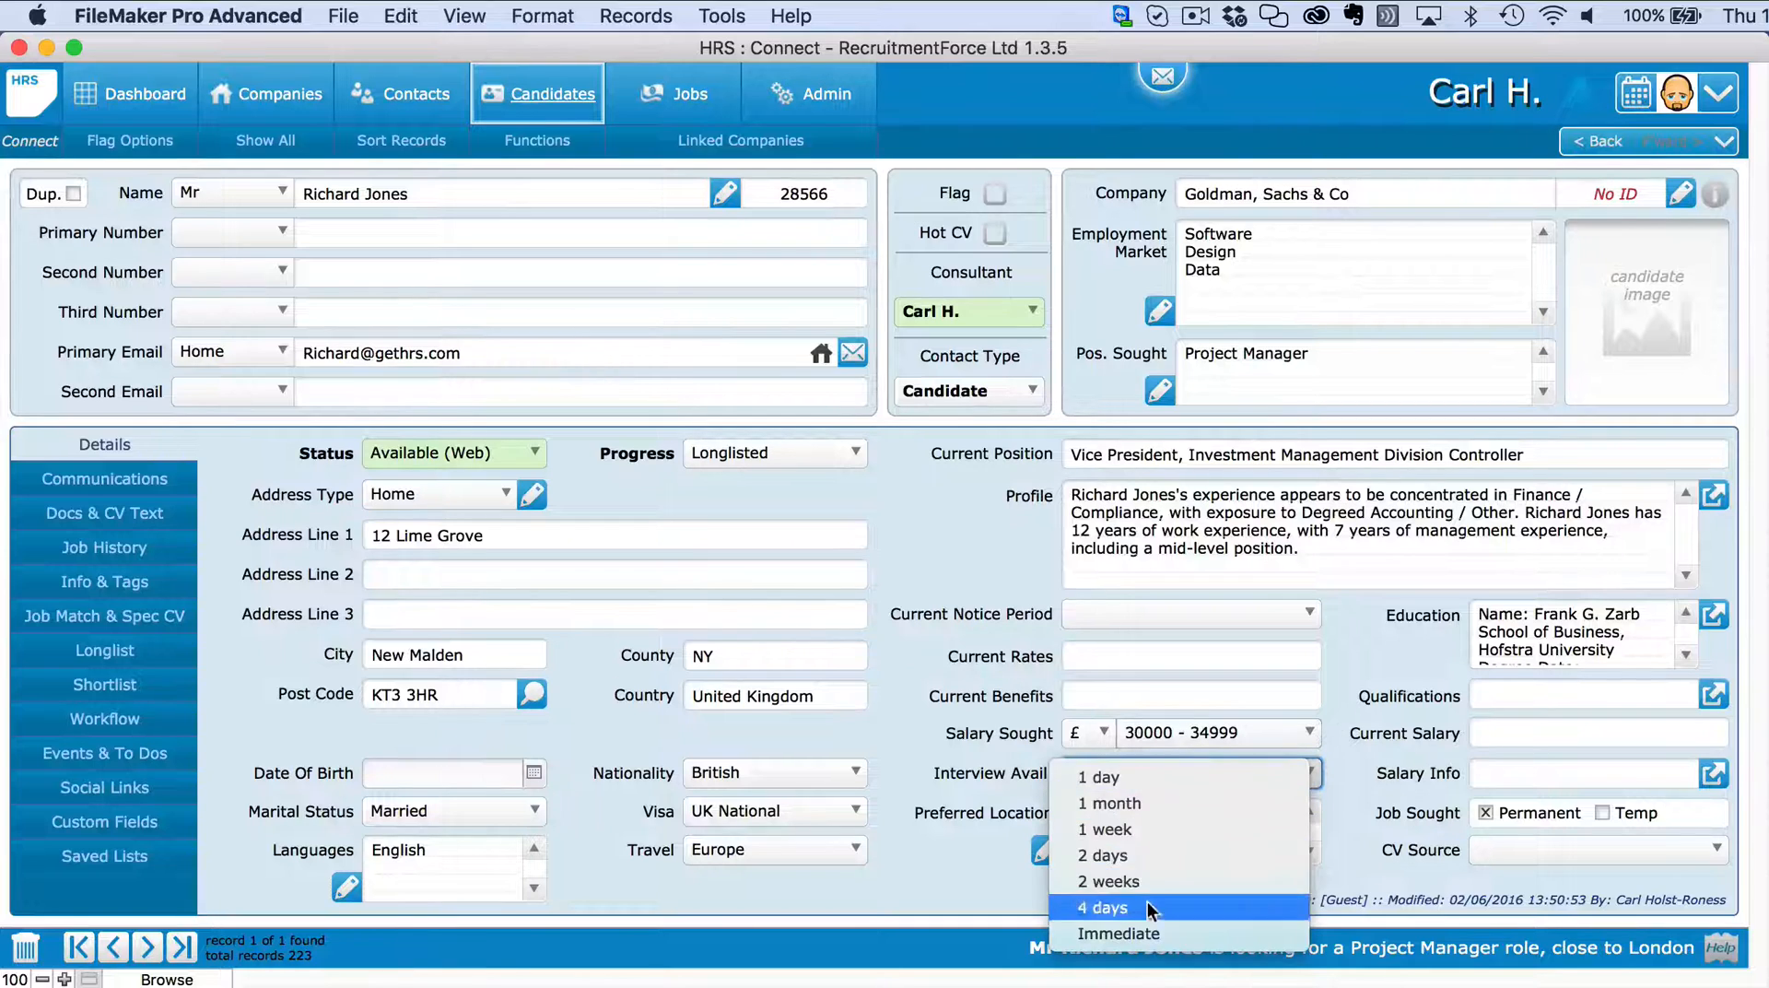
{"action": "left_click", "coordinate": [1131, 803]}
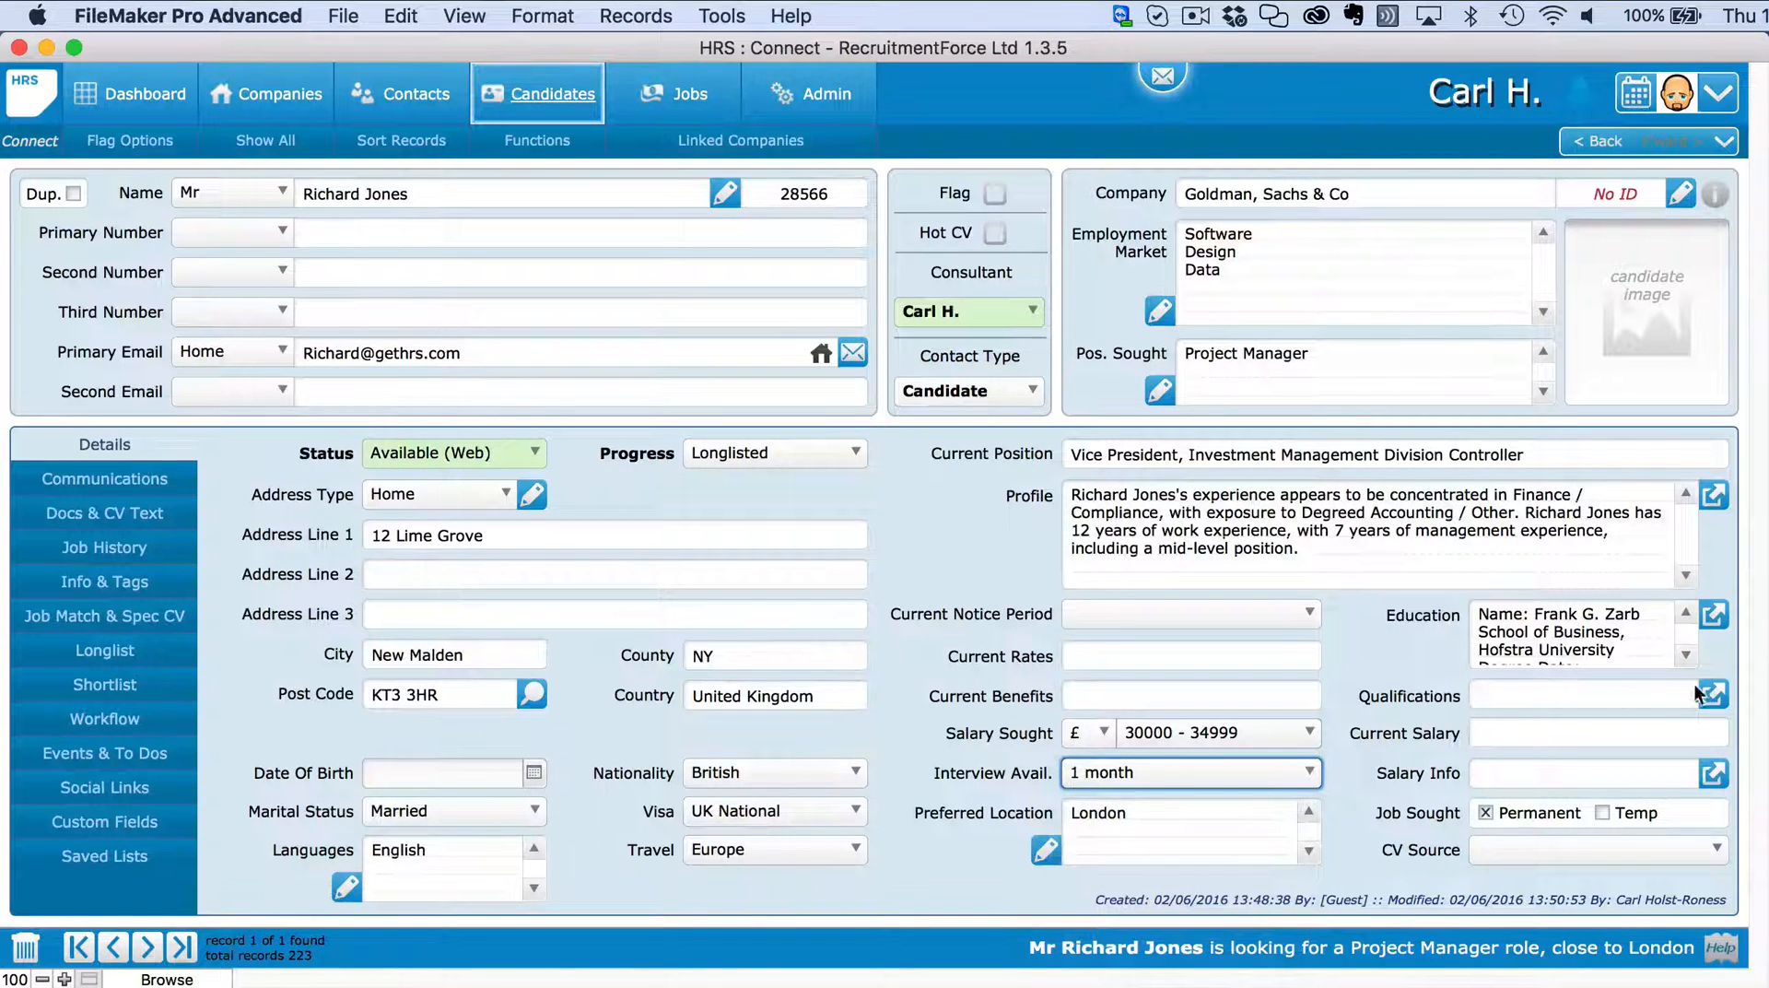
Read the full education text, close it, and show Info & Tags listing 21 tags.
{"action": "left_click", "coordinate": [1715, 611]}
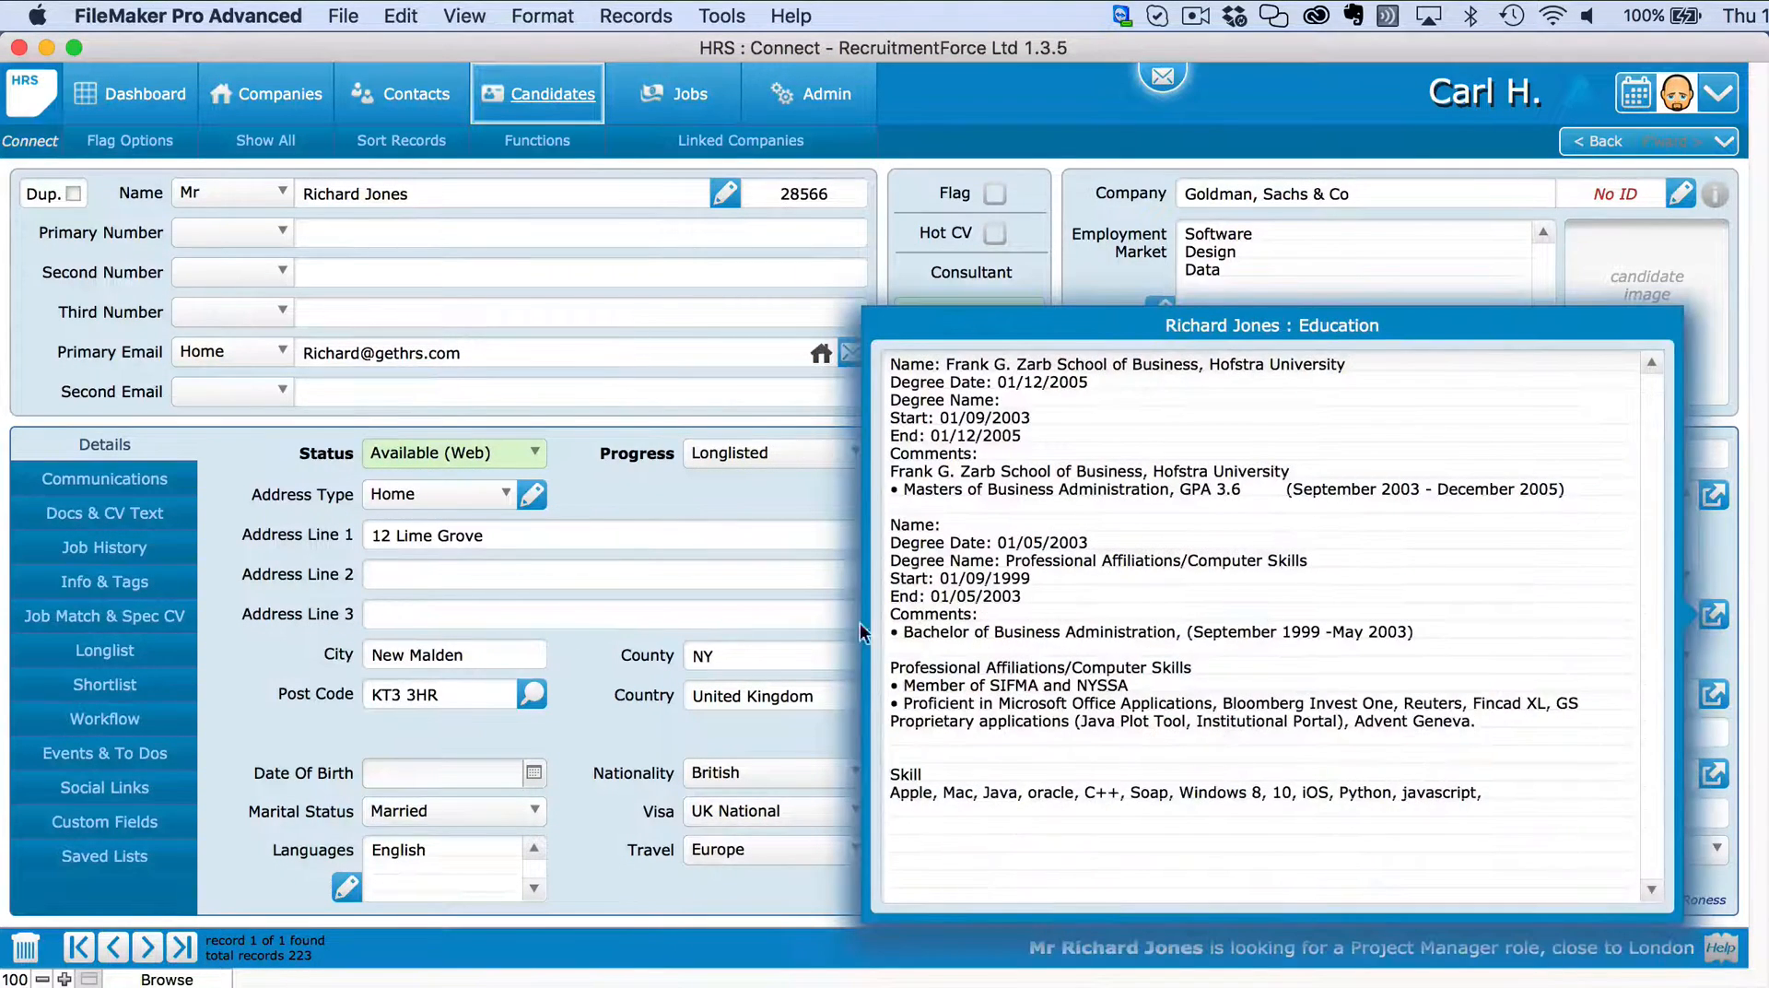
{"action": "left_click", "coordinate": [795, 488]}
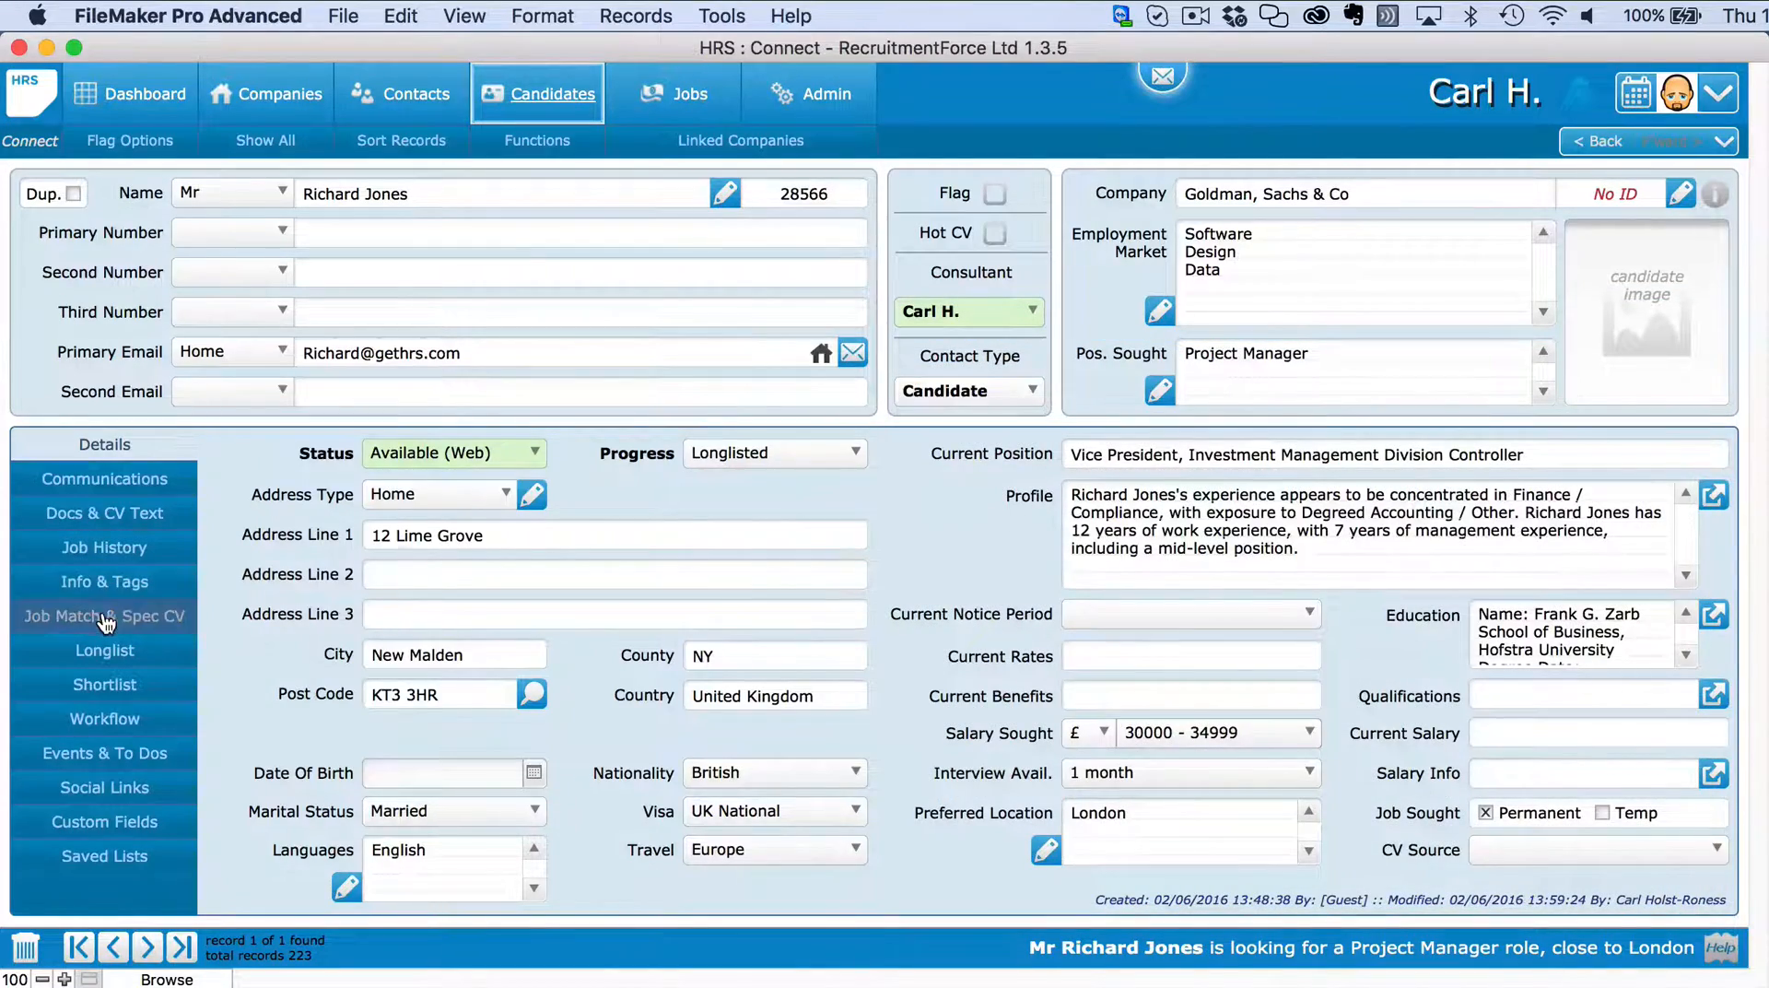
{"action": "left_click", "coordinate": [106, 619]}
{"action": "left_click", "coordinate": [106, 575]}
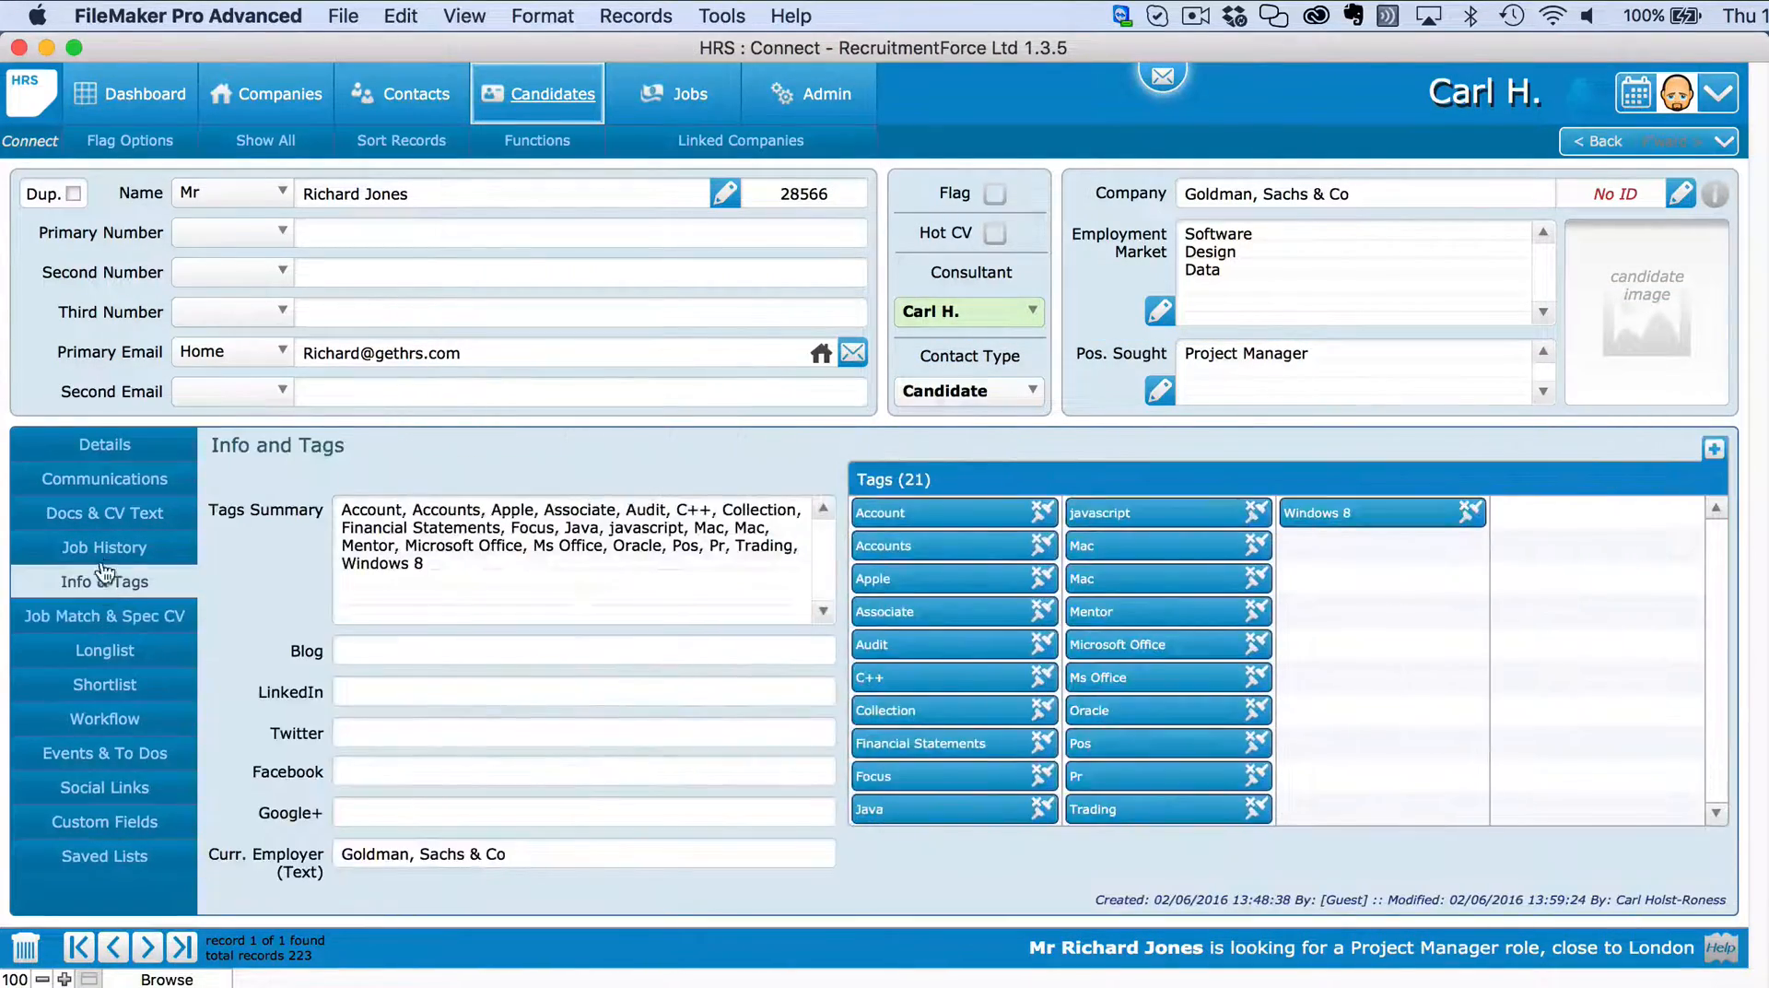
Create a Word CV from the M formatted cv template.docx template and confirm it.
{"action": "left_click", "coordinate": [105, 550]}
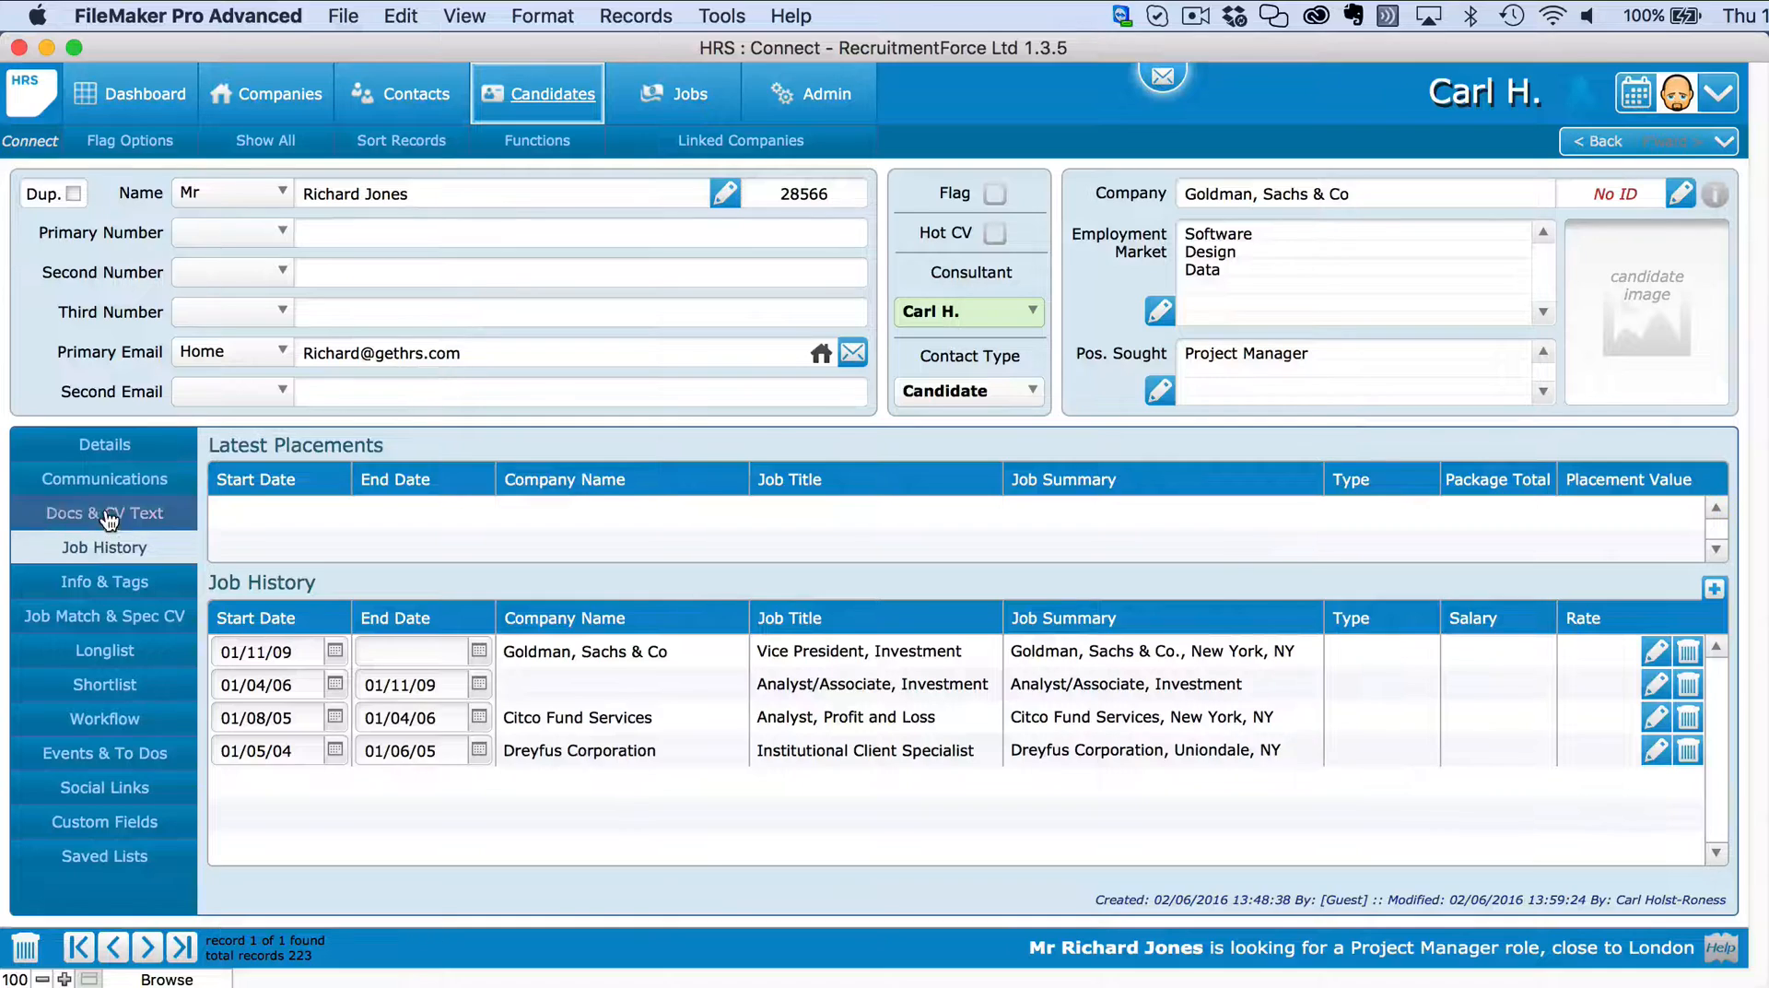
{"action": "left_click", "coordinate": [109, 516]}
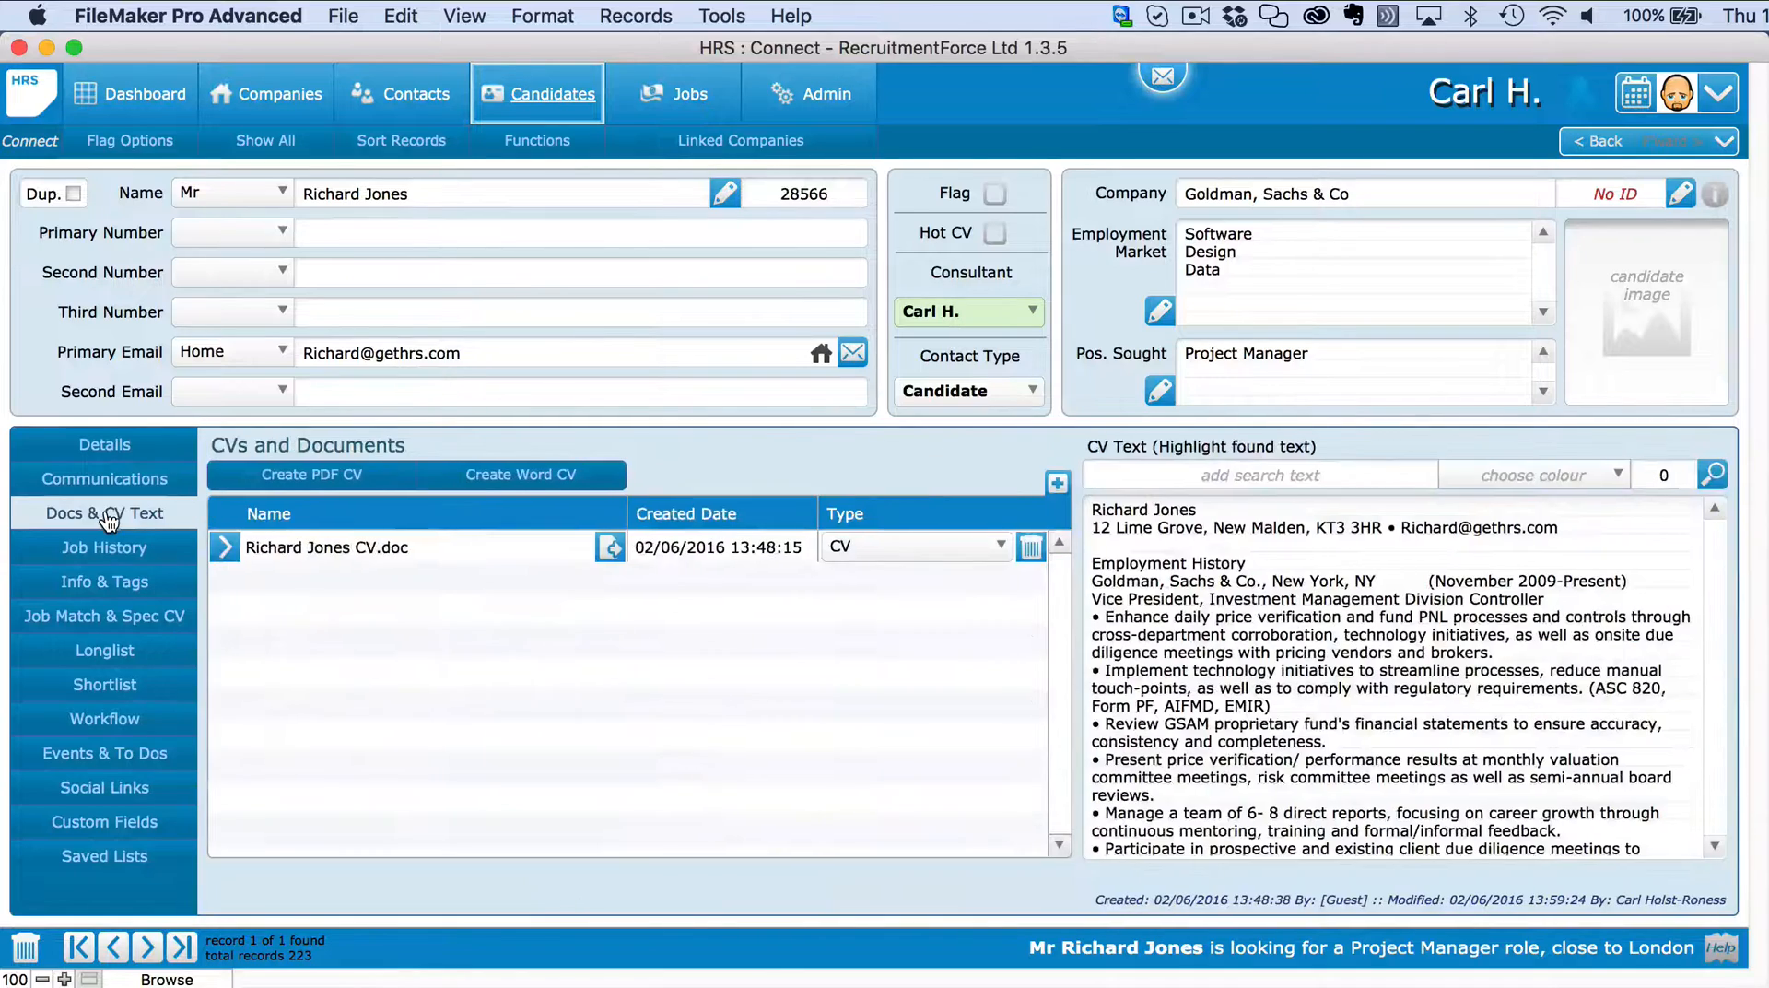
{"action": "left_click", "coordinate": [550, 474]}
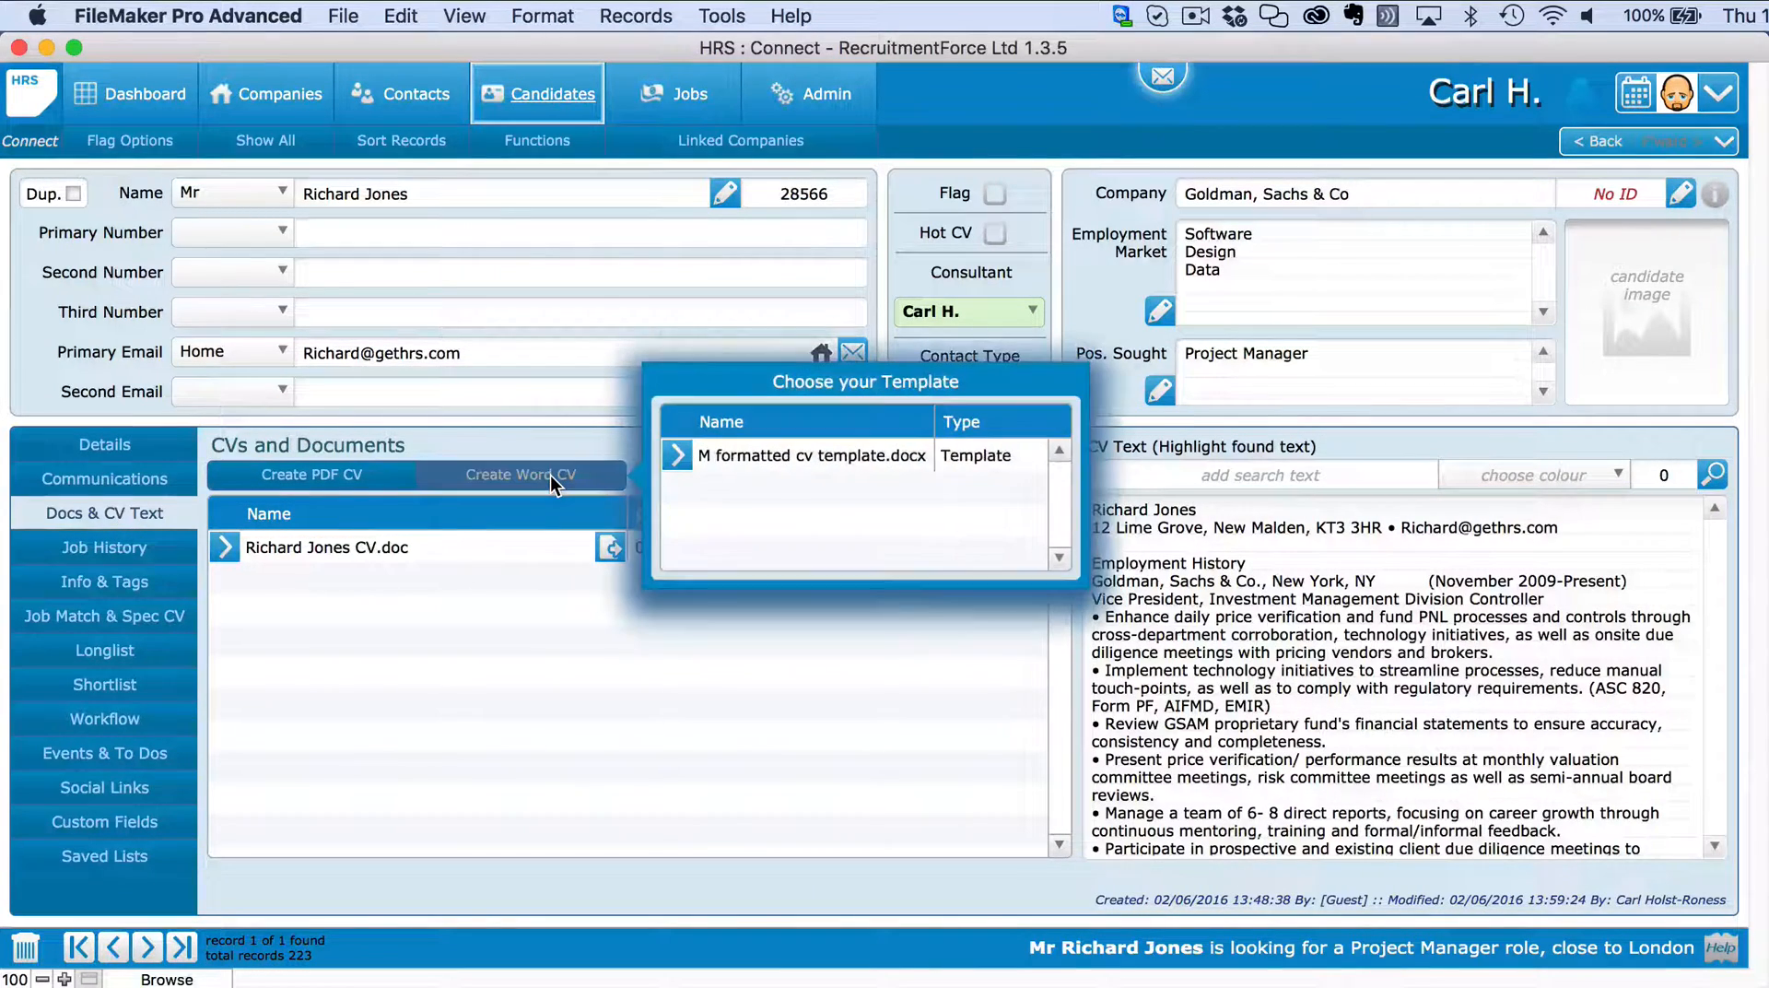
{"action": "left_click", "coordinate": [678, 461]}
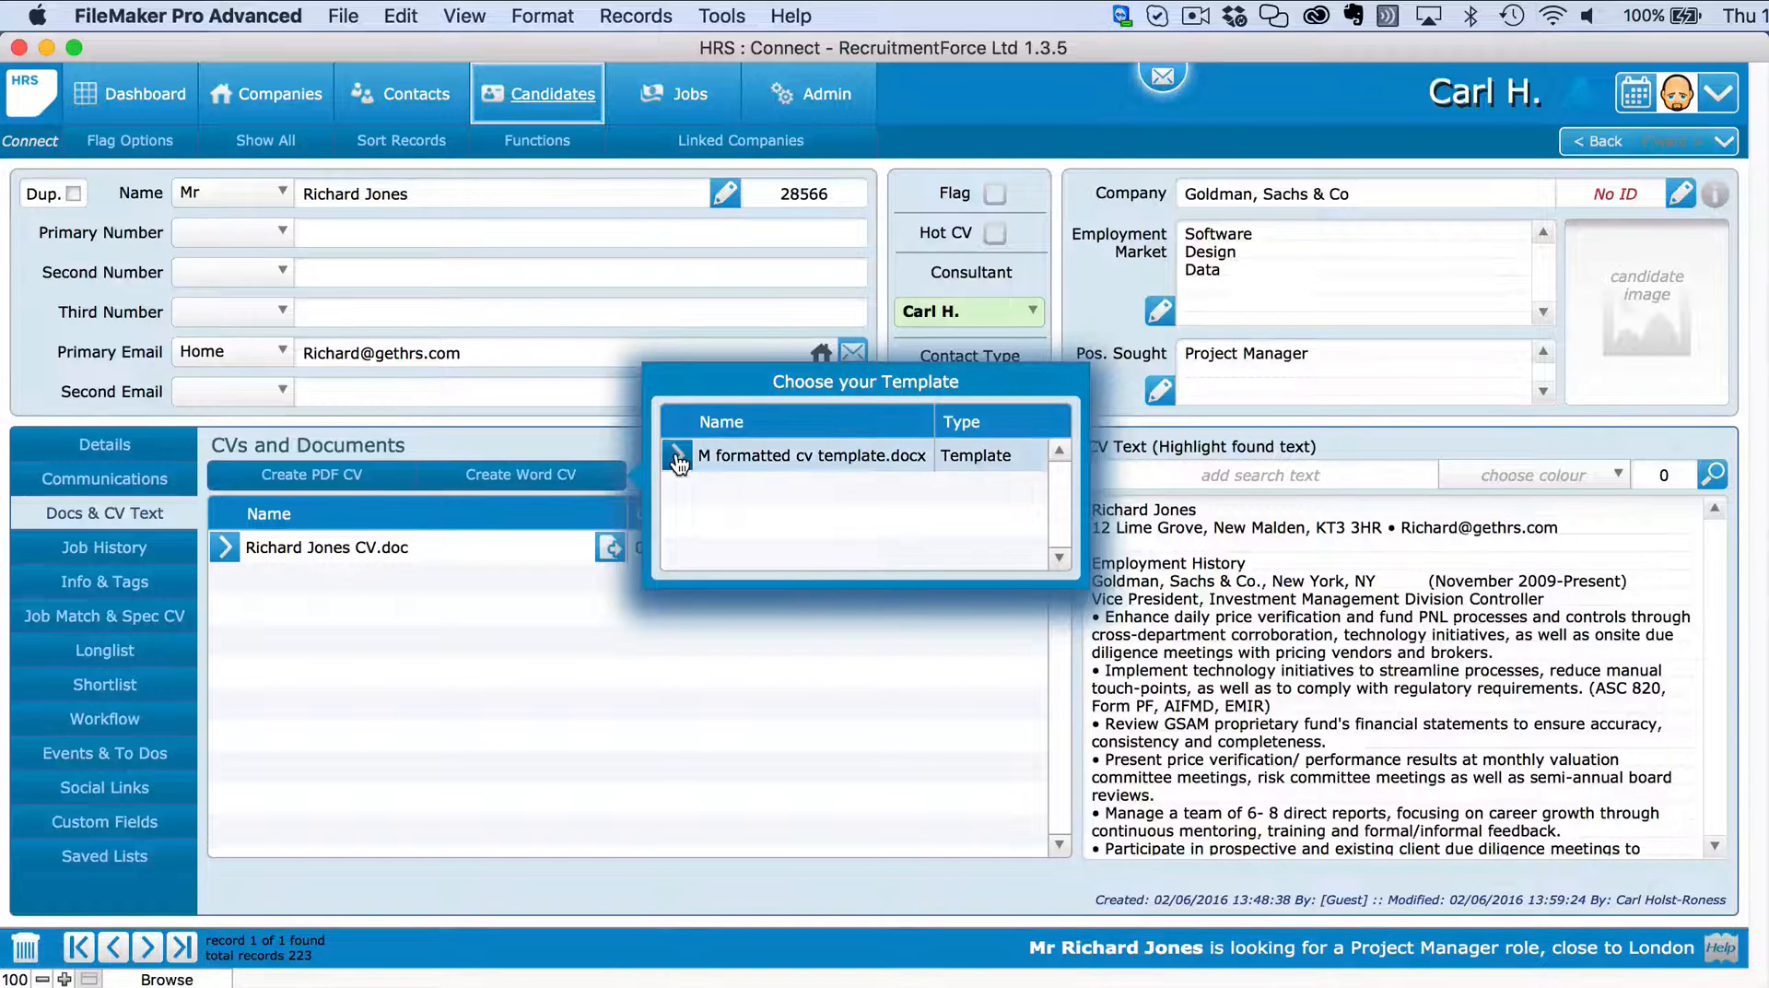
{"action": "left_click", "coordinate": [1213, 442]}
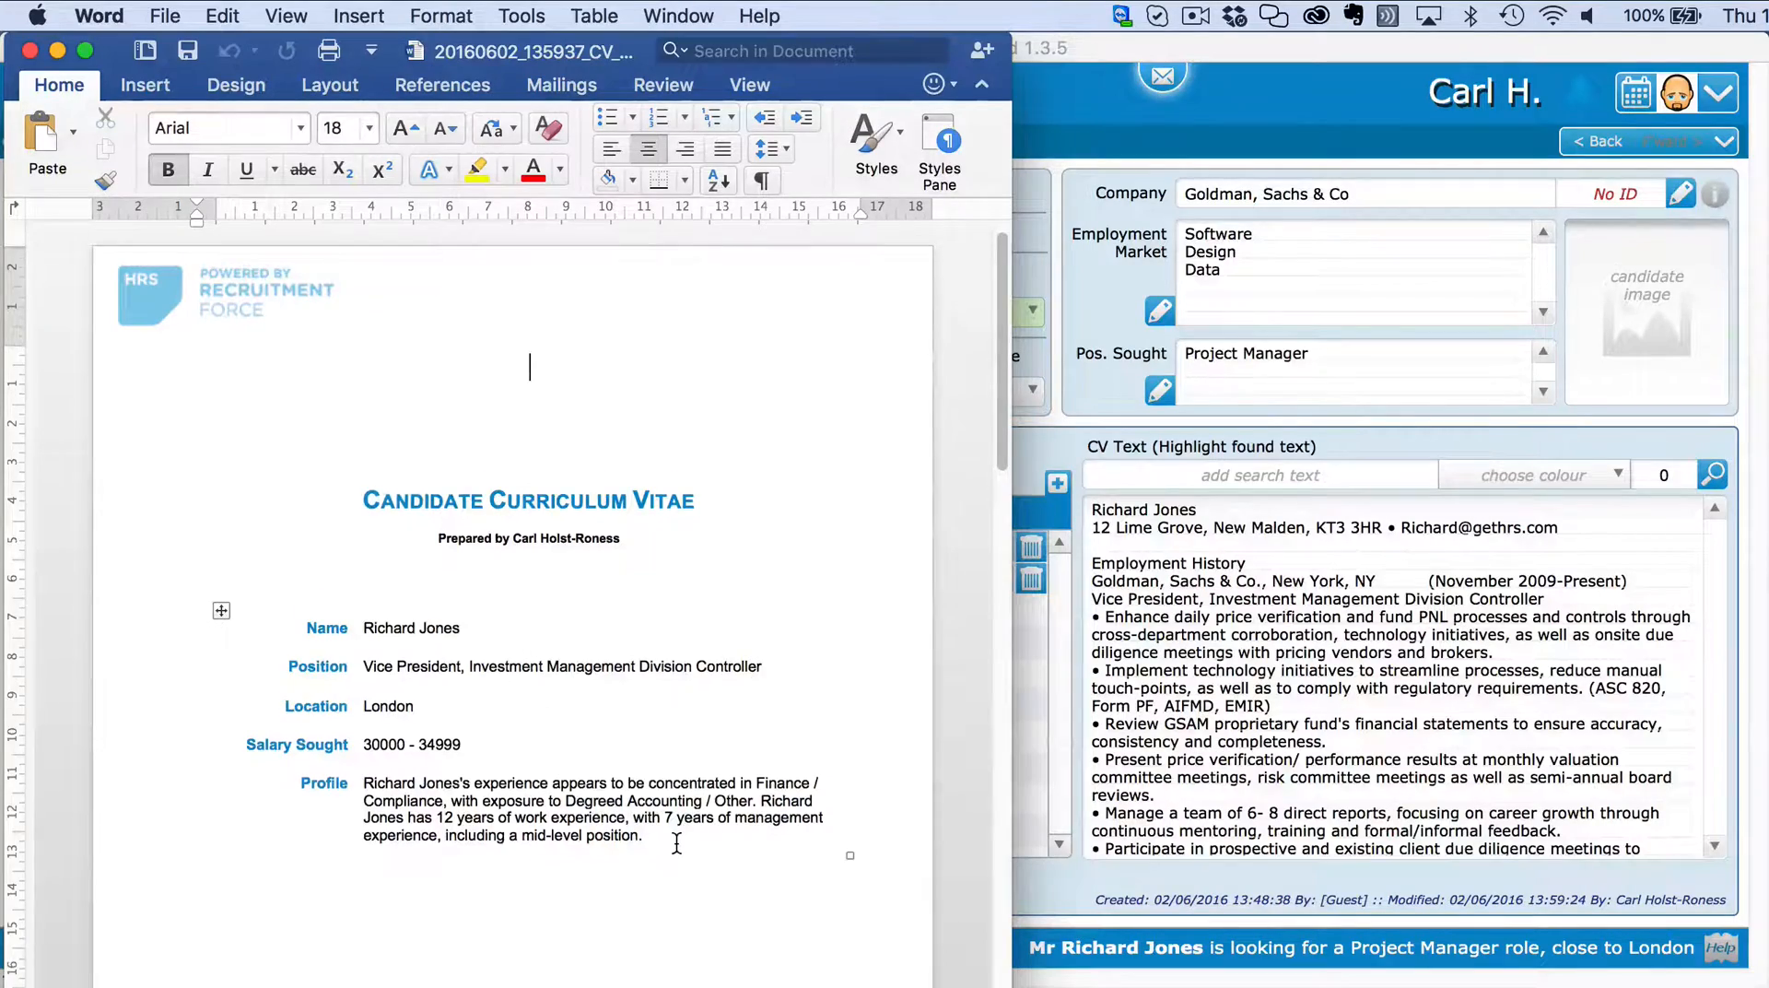
Scroll the generated CV to the Employment History showing the Goldman, Sachs & Co roles.
{"action": "scroll", "coordinate": [703, 836], "scroll_direction": "down", "scroll_amount": 10}
{"action": "scroll", "coordinate": [674, 834], "scroll_direction": "down", "scroll_amount": 5}
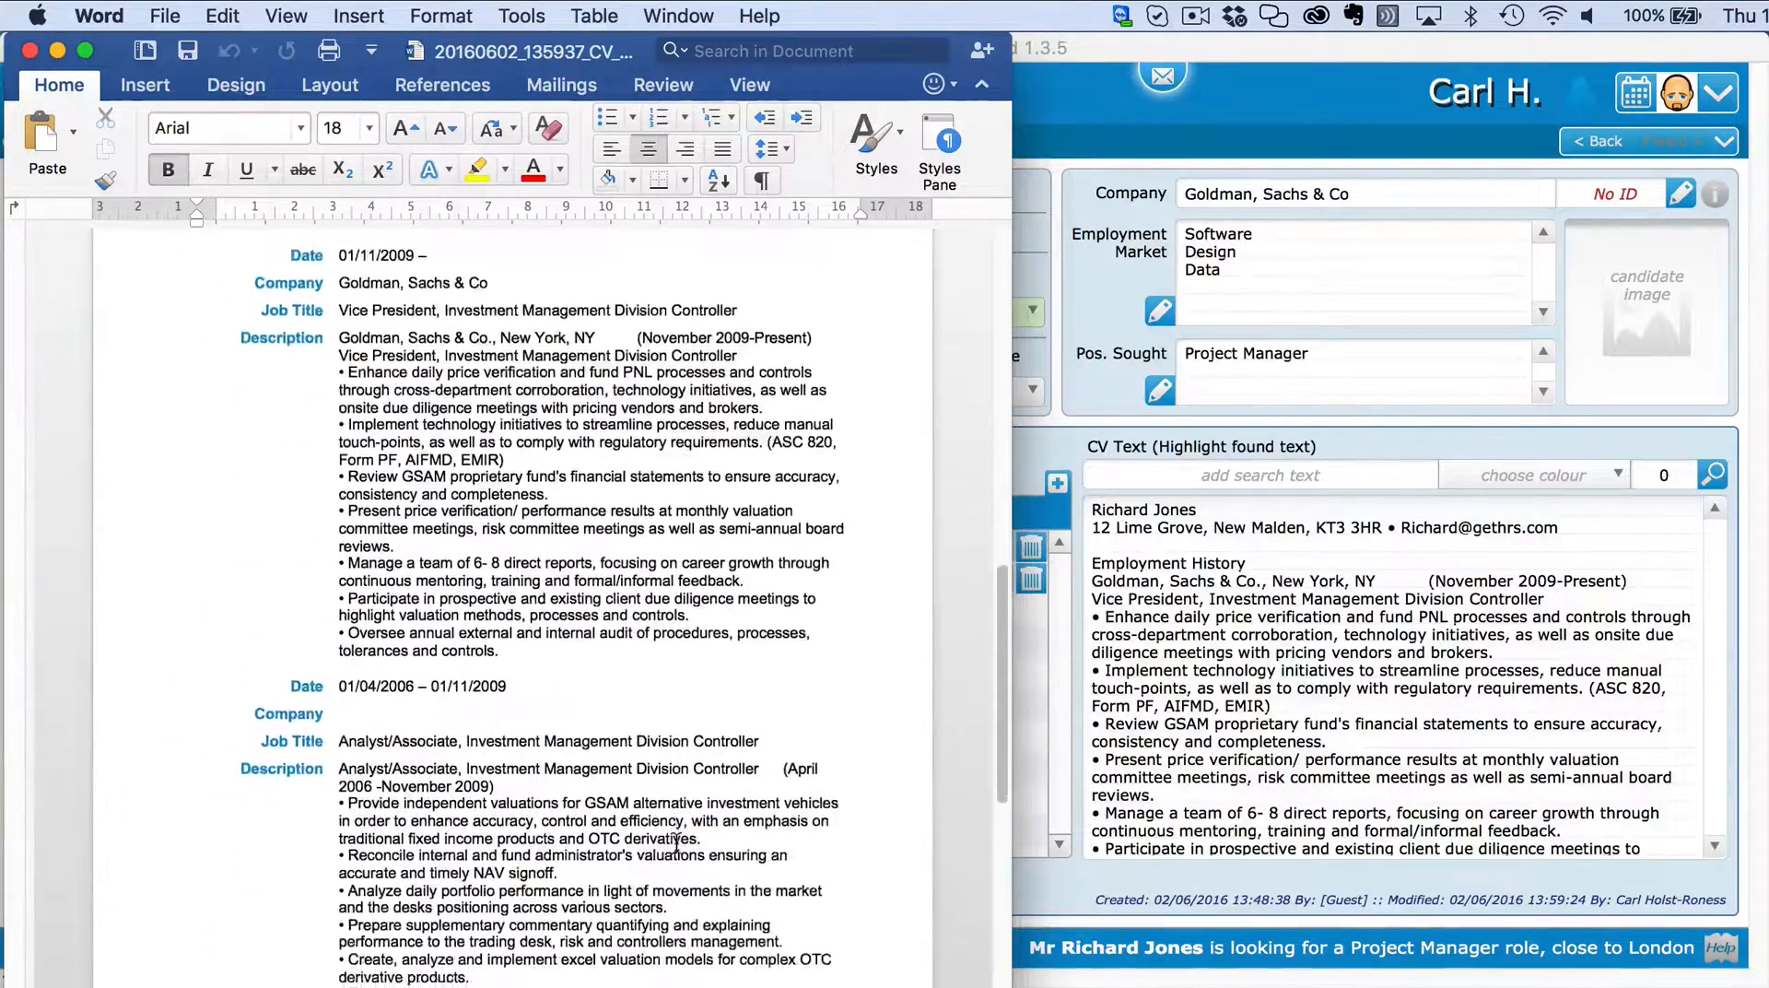
{"action": "scroll", "coordinate": [674, 834], "scroll_direction": "up", "scroll_amount": 5}
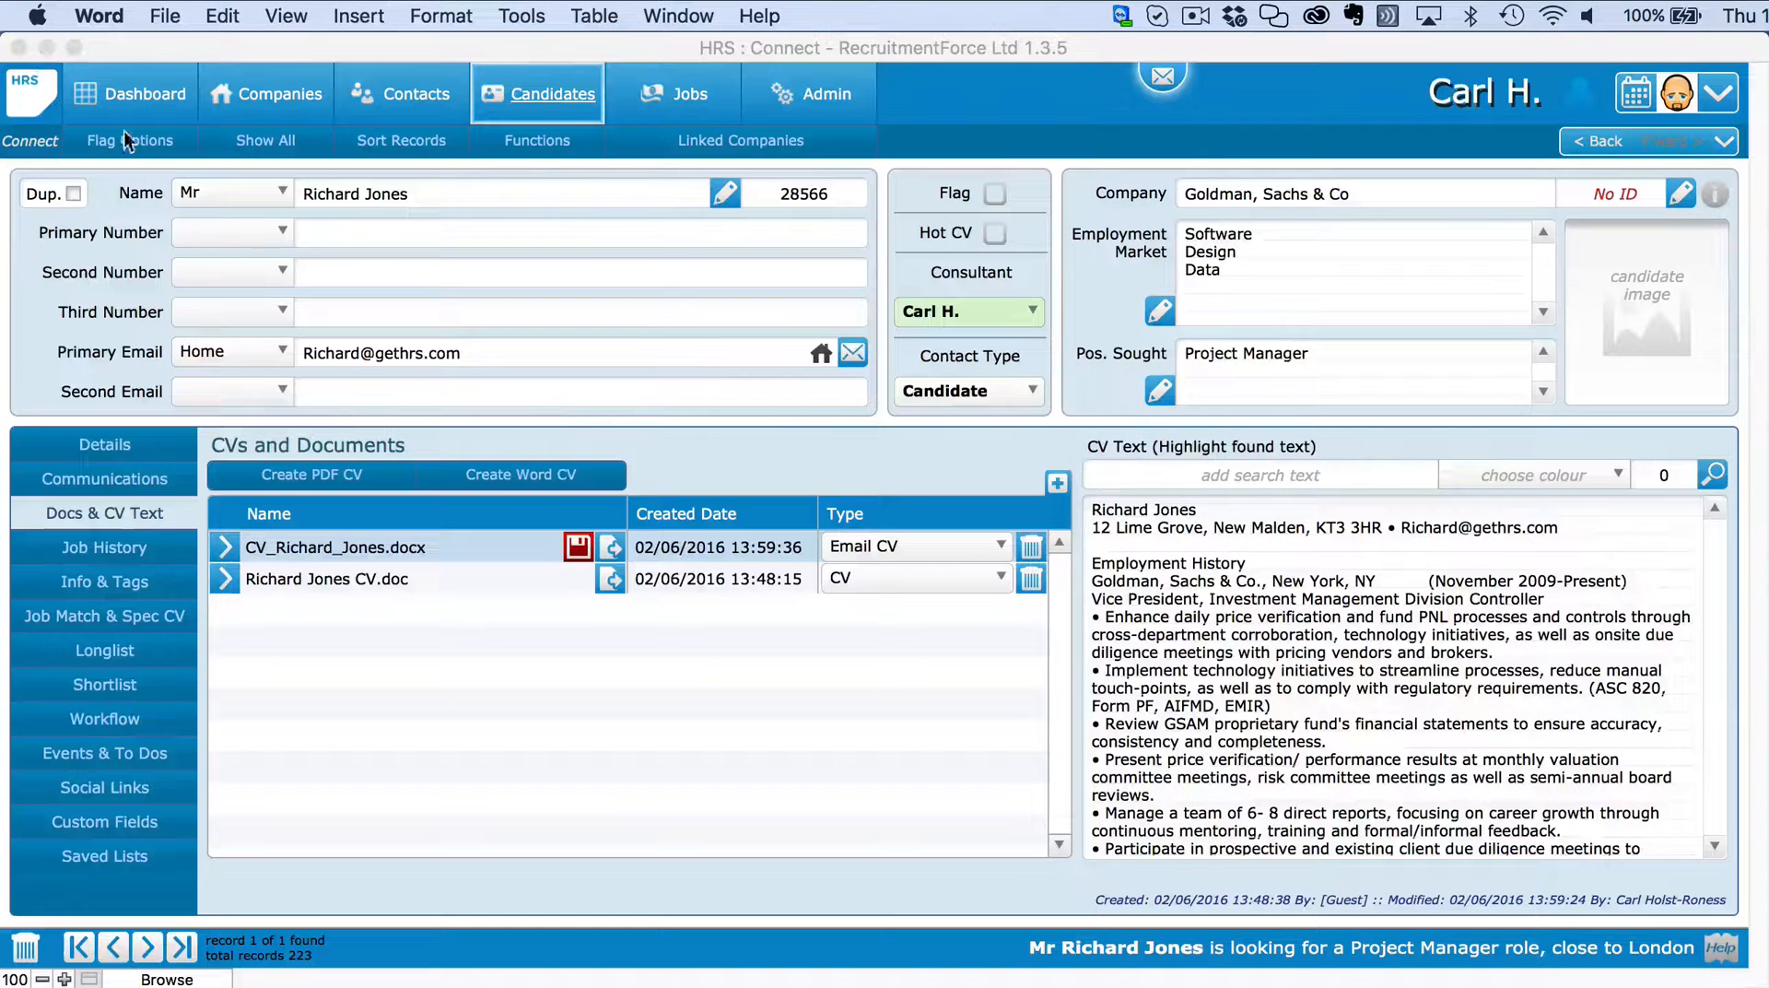
Save the new Email CV to the candidate's documents, then open the longlisted Software Engineer job's workflow options.
{"action": "left_click", "coordinate": [29, 51]}
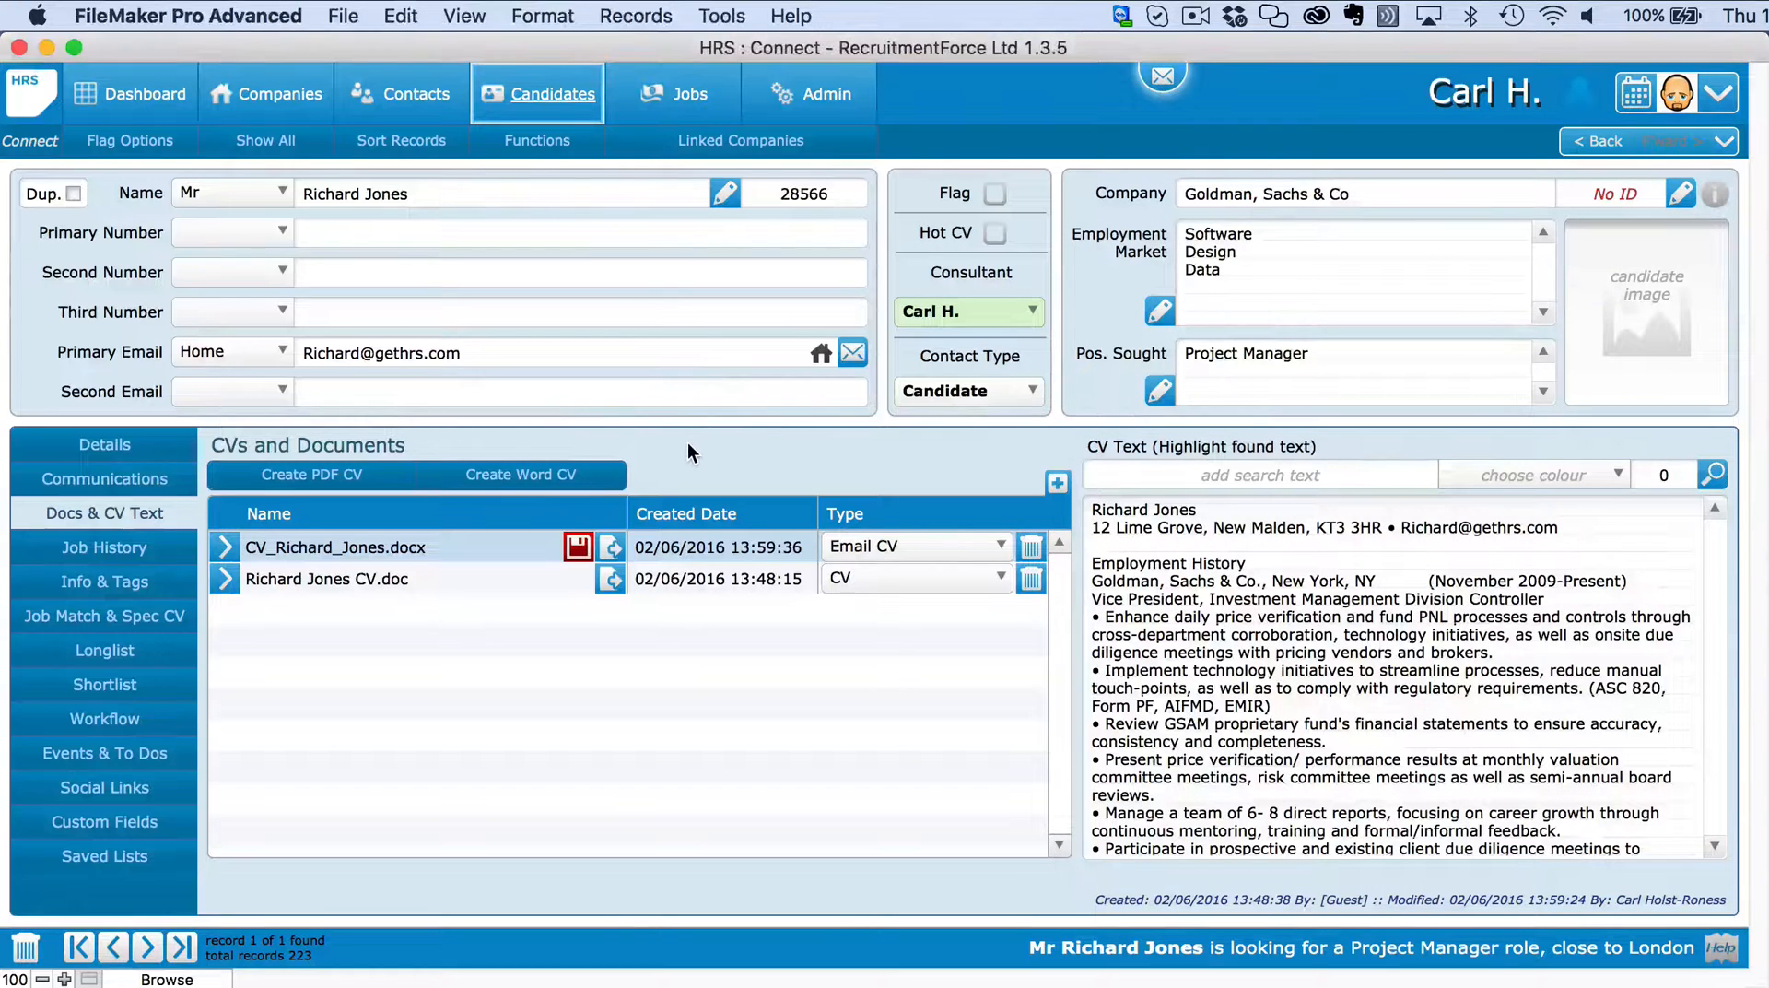
{"action": "left_click", "coordinate": [578, 546]}
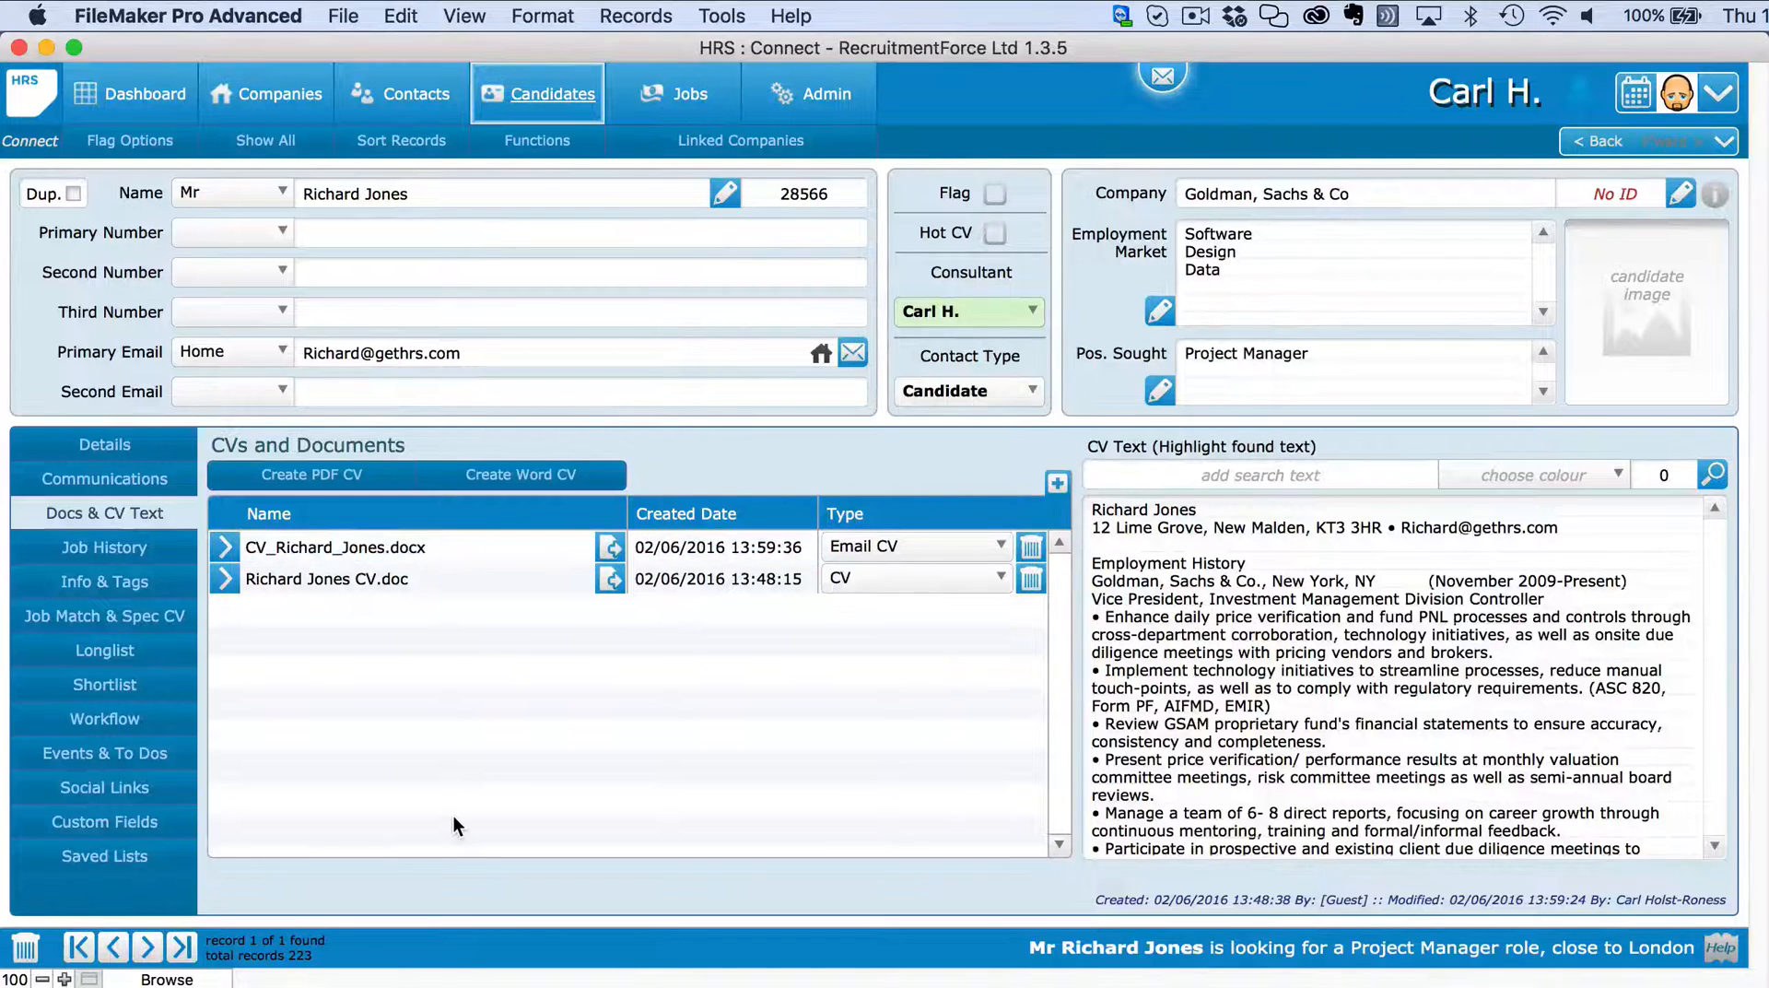
{"action": "left_click", "coordinate": [126, 654]}
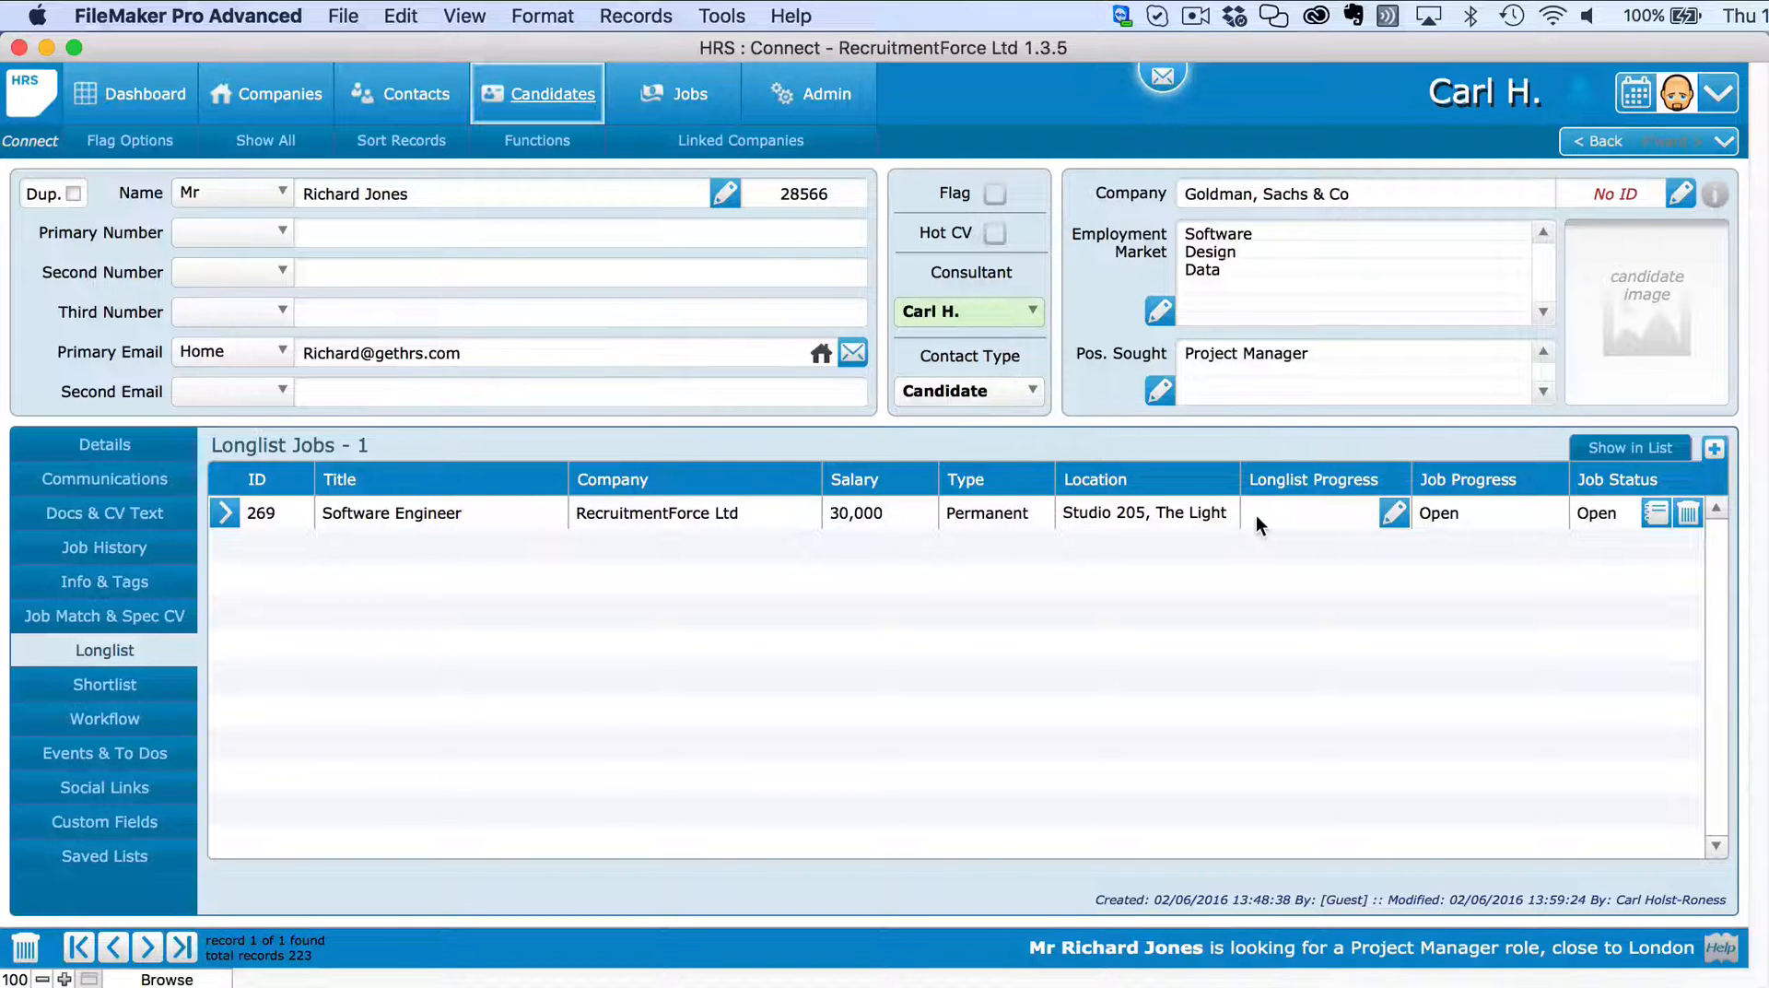
{"action": "left_click", "coordinate": [227, 512]}
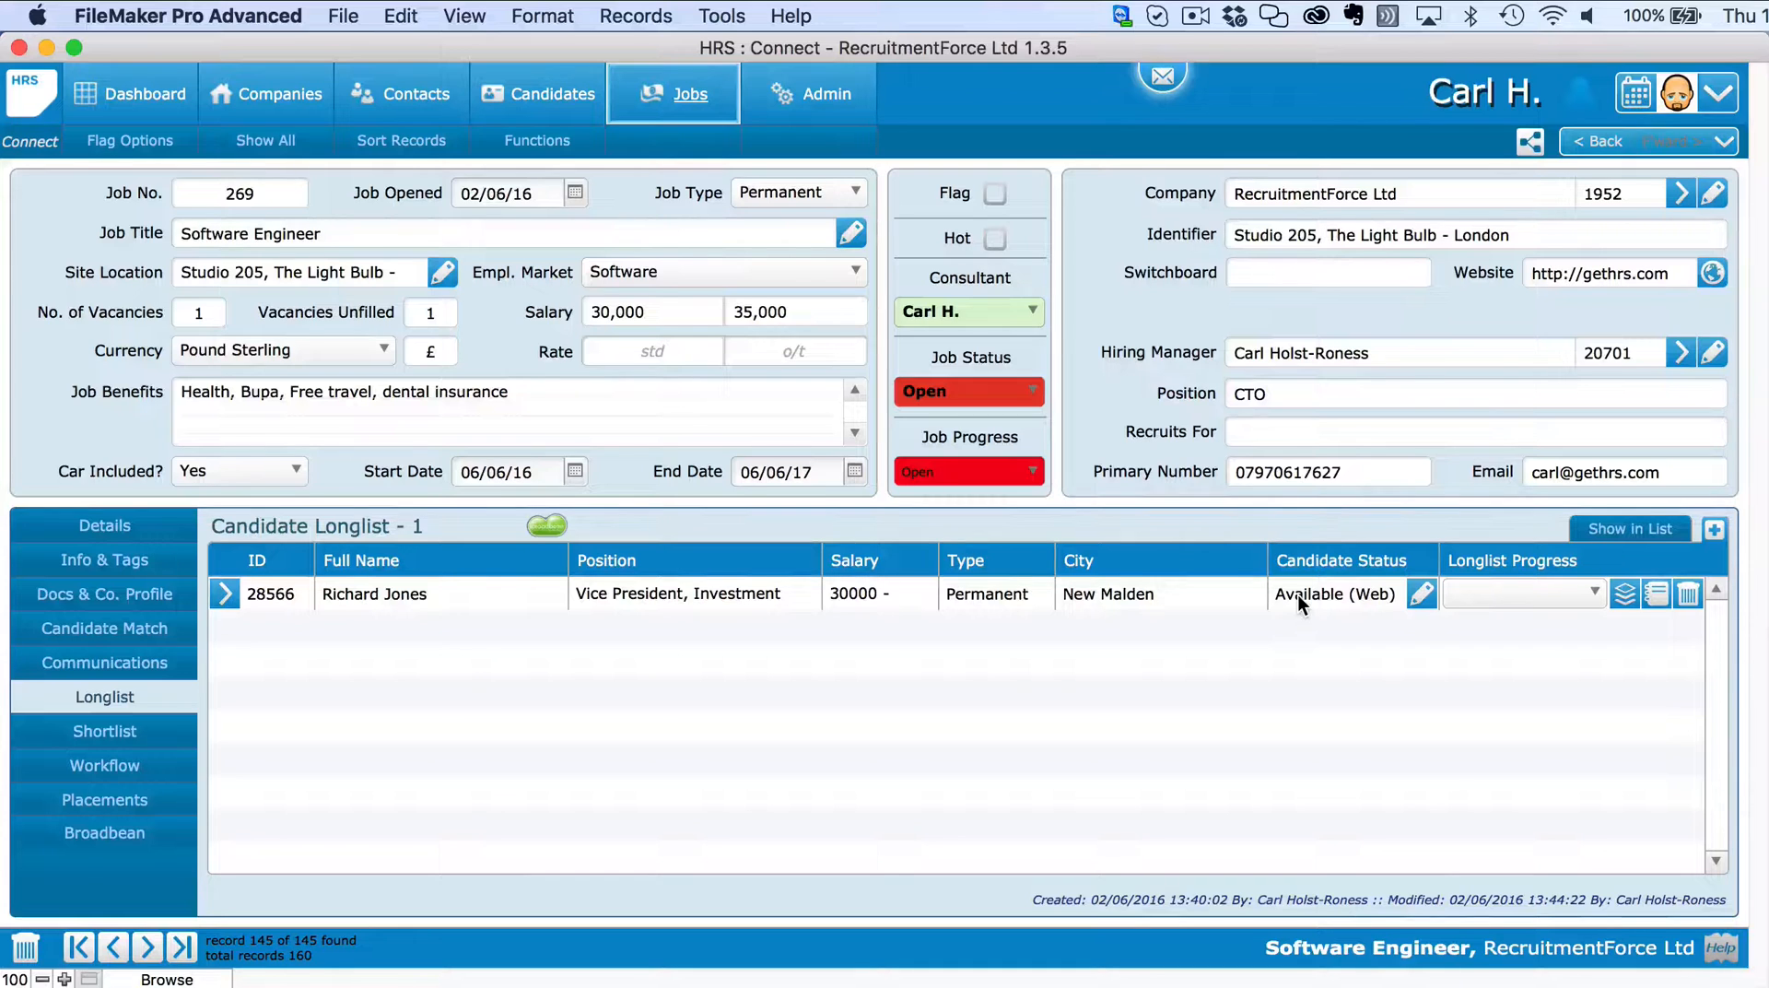
{"action": "left_click", "coordinate": [1624, 594]}
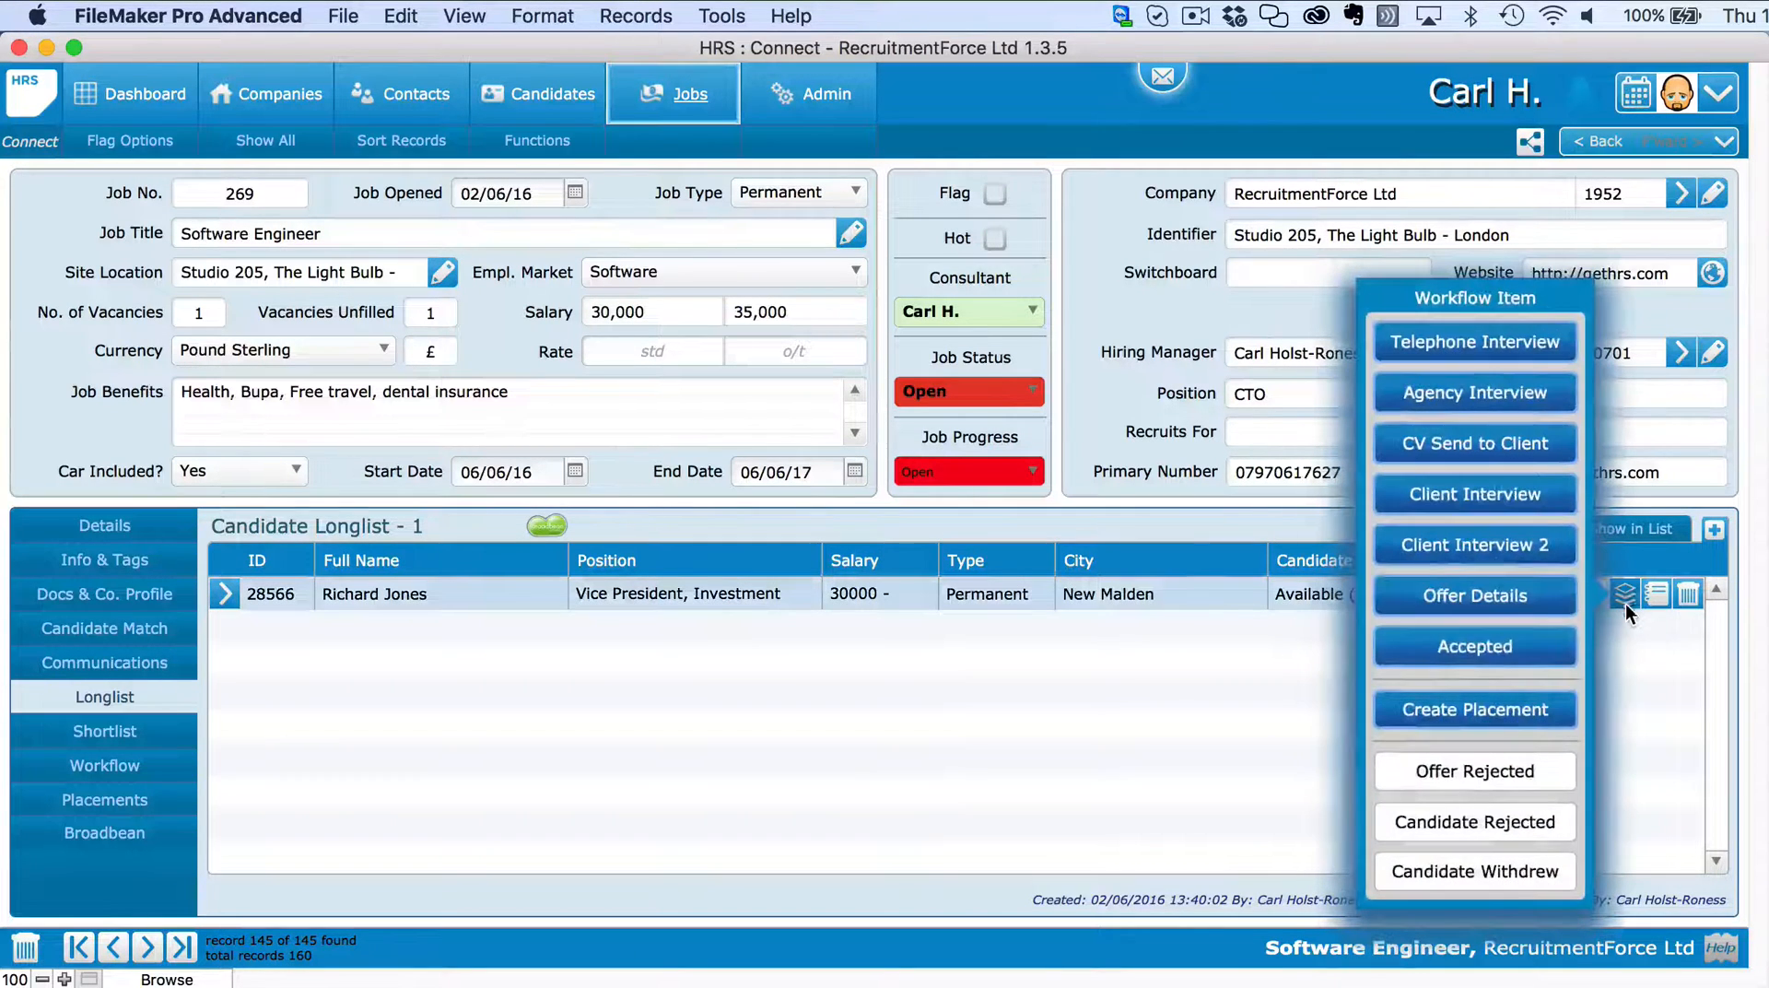
Mark the candidate CV Sent and email the CV to the hiring manager, skipping the follow-up to-do.
{"action": "left_click", "coordinate": [1468, 451]}
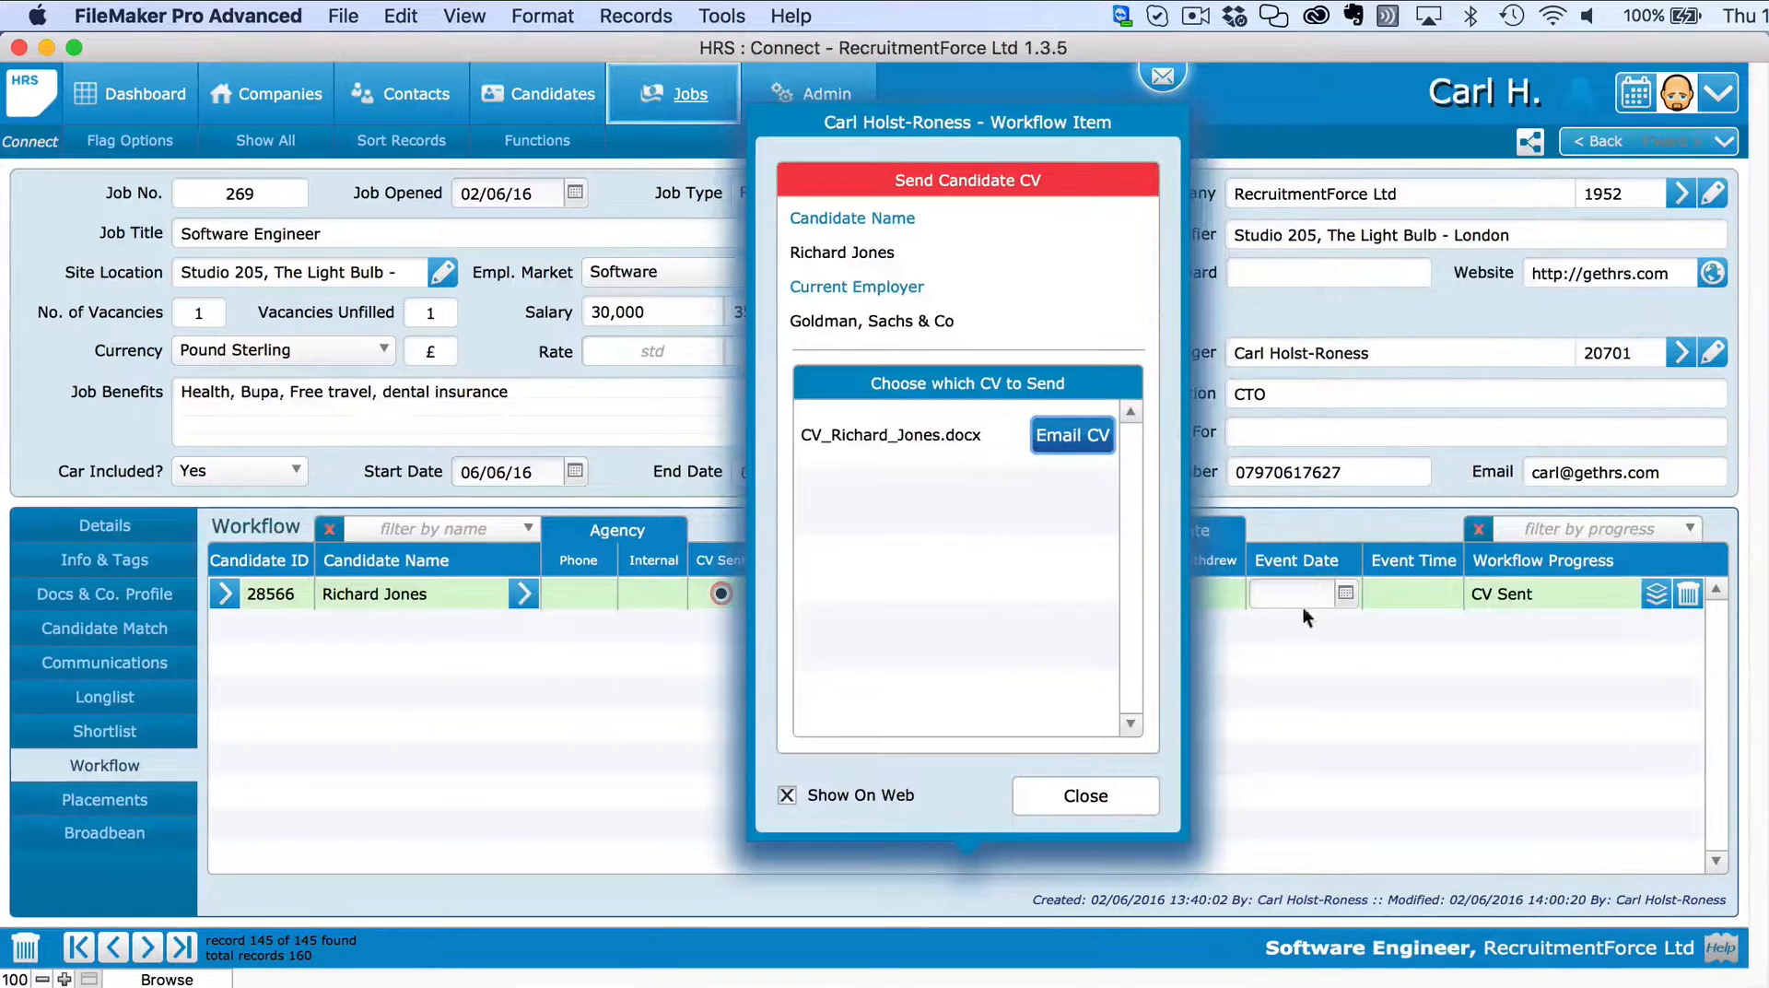
{"action": "left_click", "coordinate": [1074, 446]}
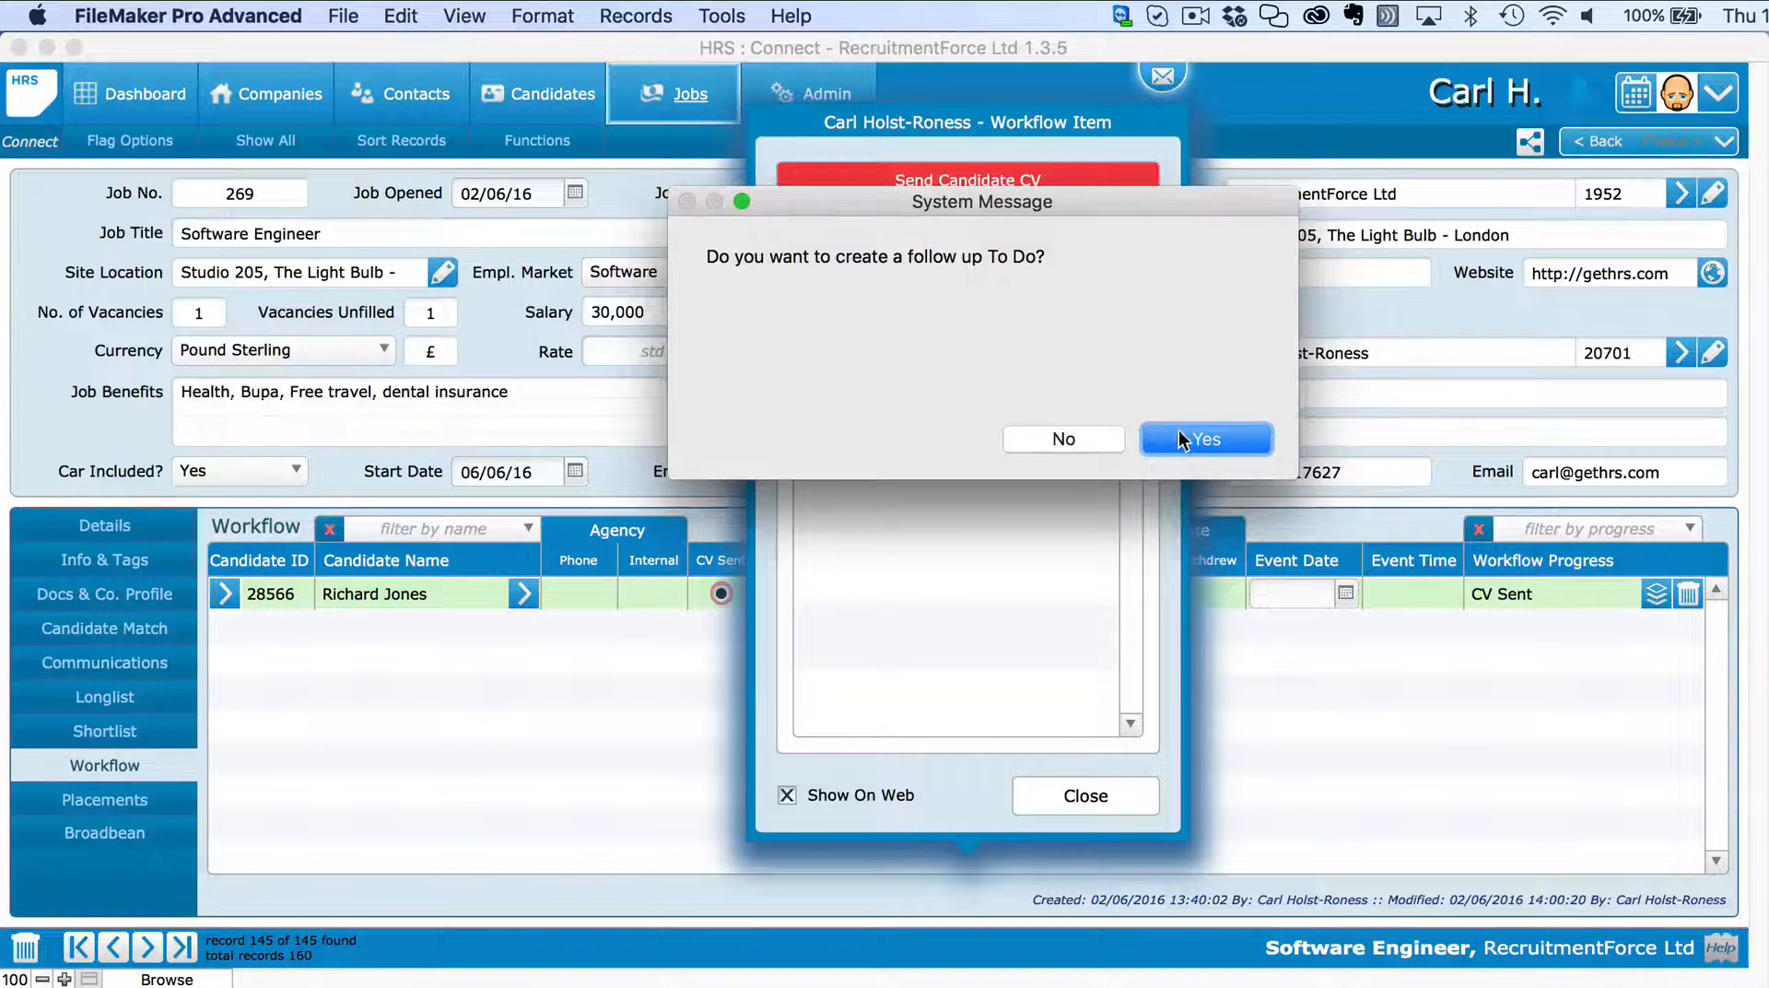
{"action": "left_click", "coordinate": [1087, 435]}
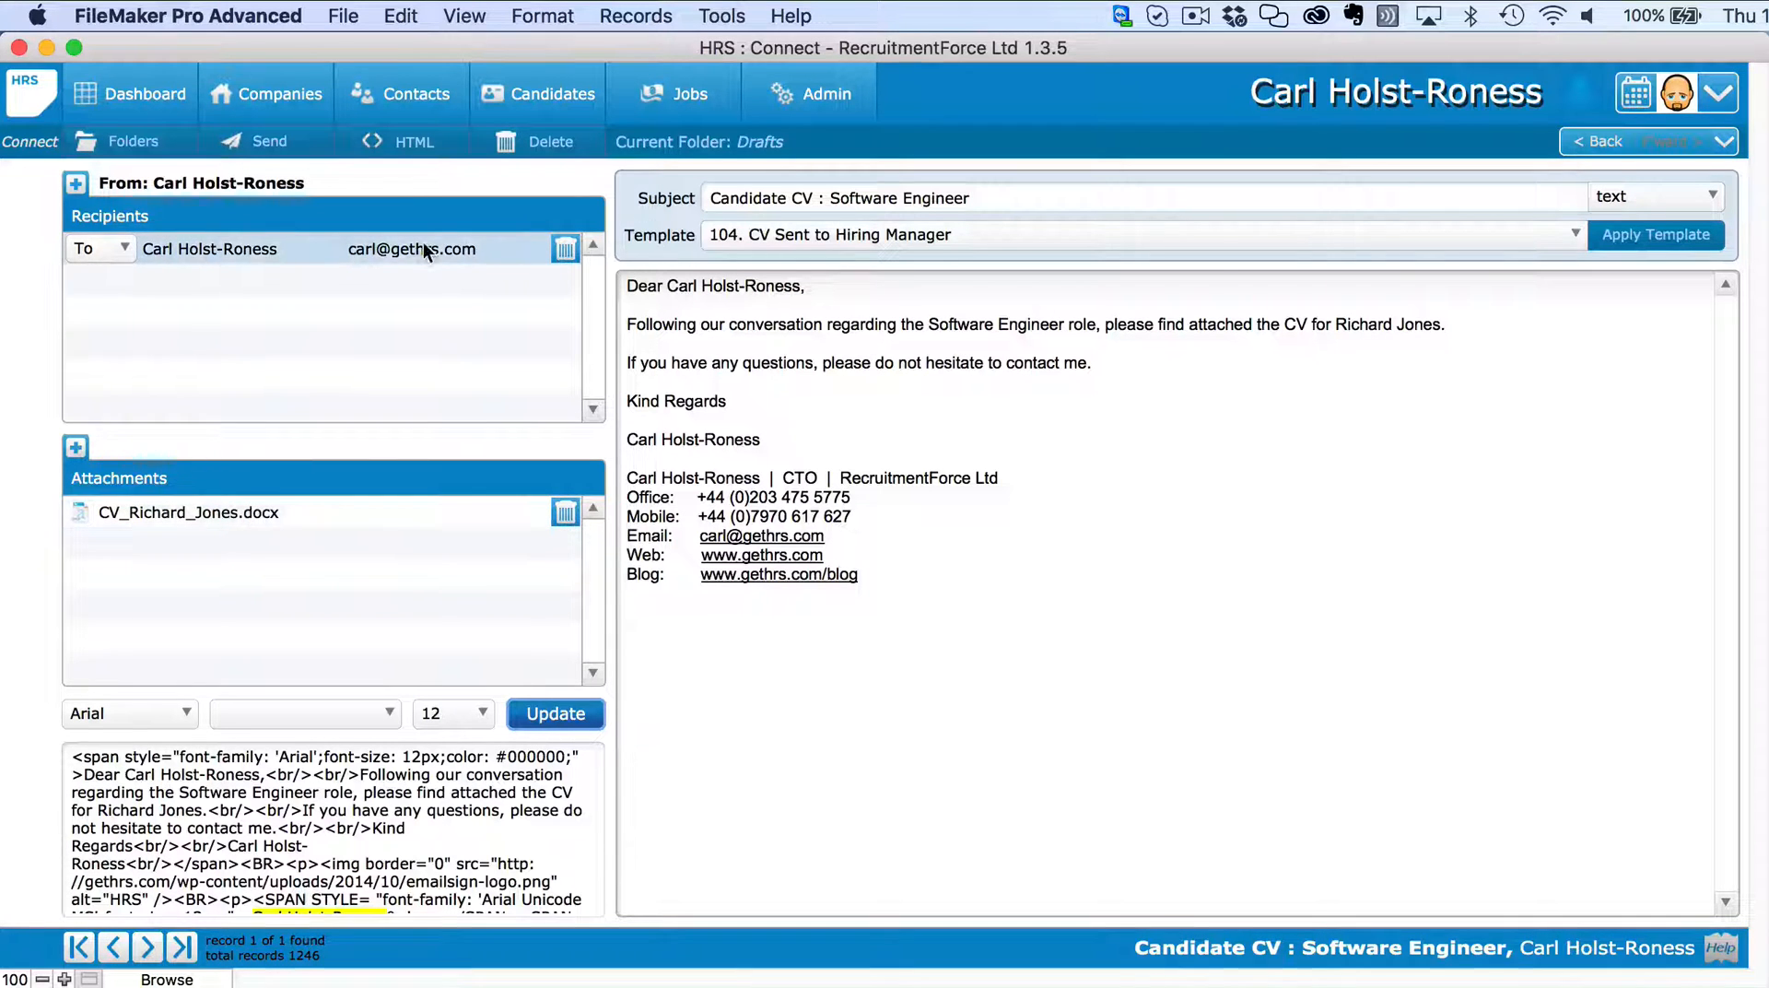
{"action": "left_click", "coordinate": [858, 706]}
{"action": "left_click", "coordinate": [650, 300]}
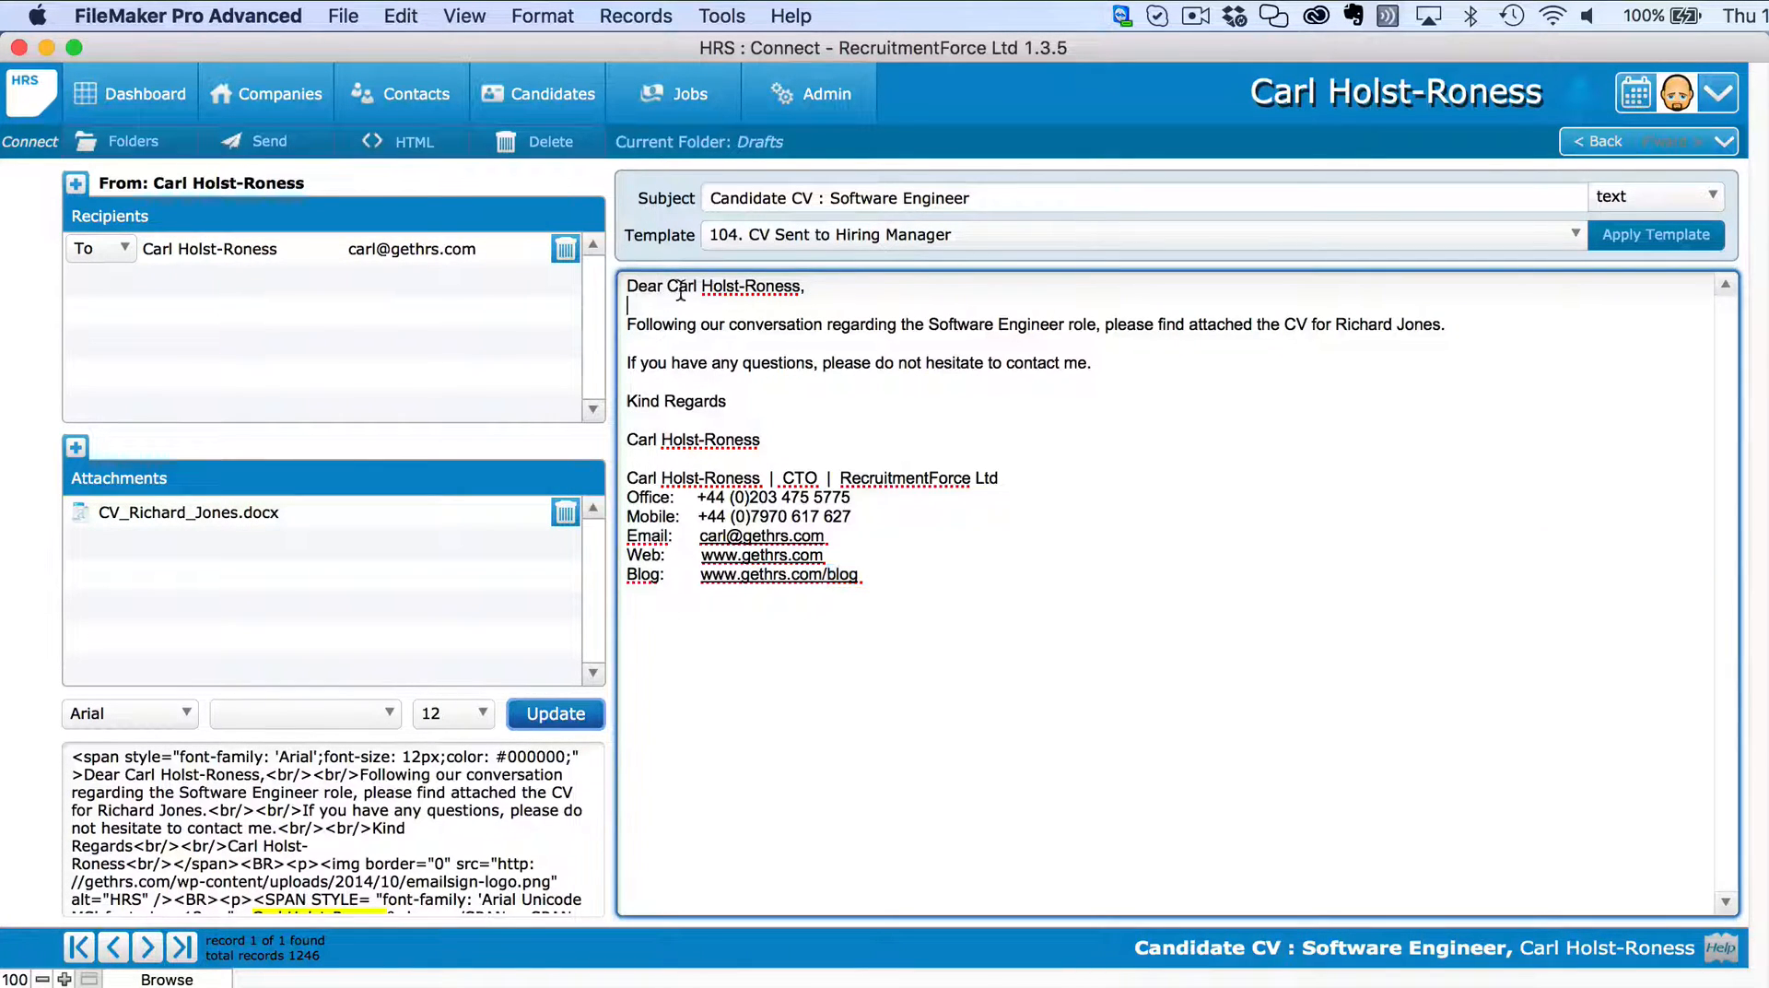
{"action": "mouse_move", "coordinate": [628, 285]}
{"action": "left_mouse_down"}
{"action": "mouse_move", "coordinate": [844, 461]}
{"action": "mouse_move", "coordinate": [979, 494]}
{"action": "left_mouse_up"}
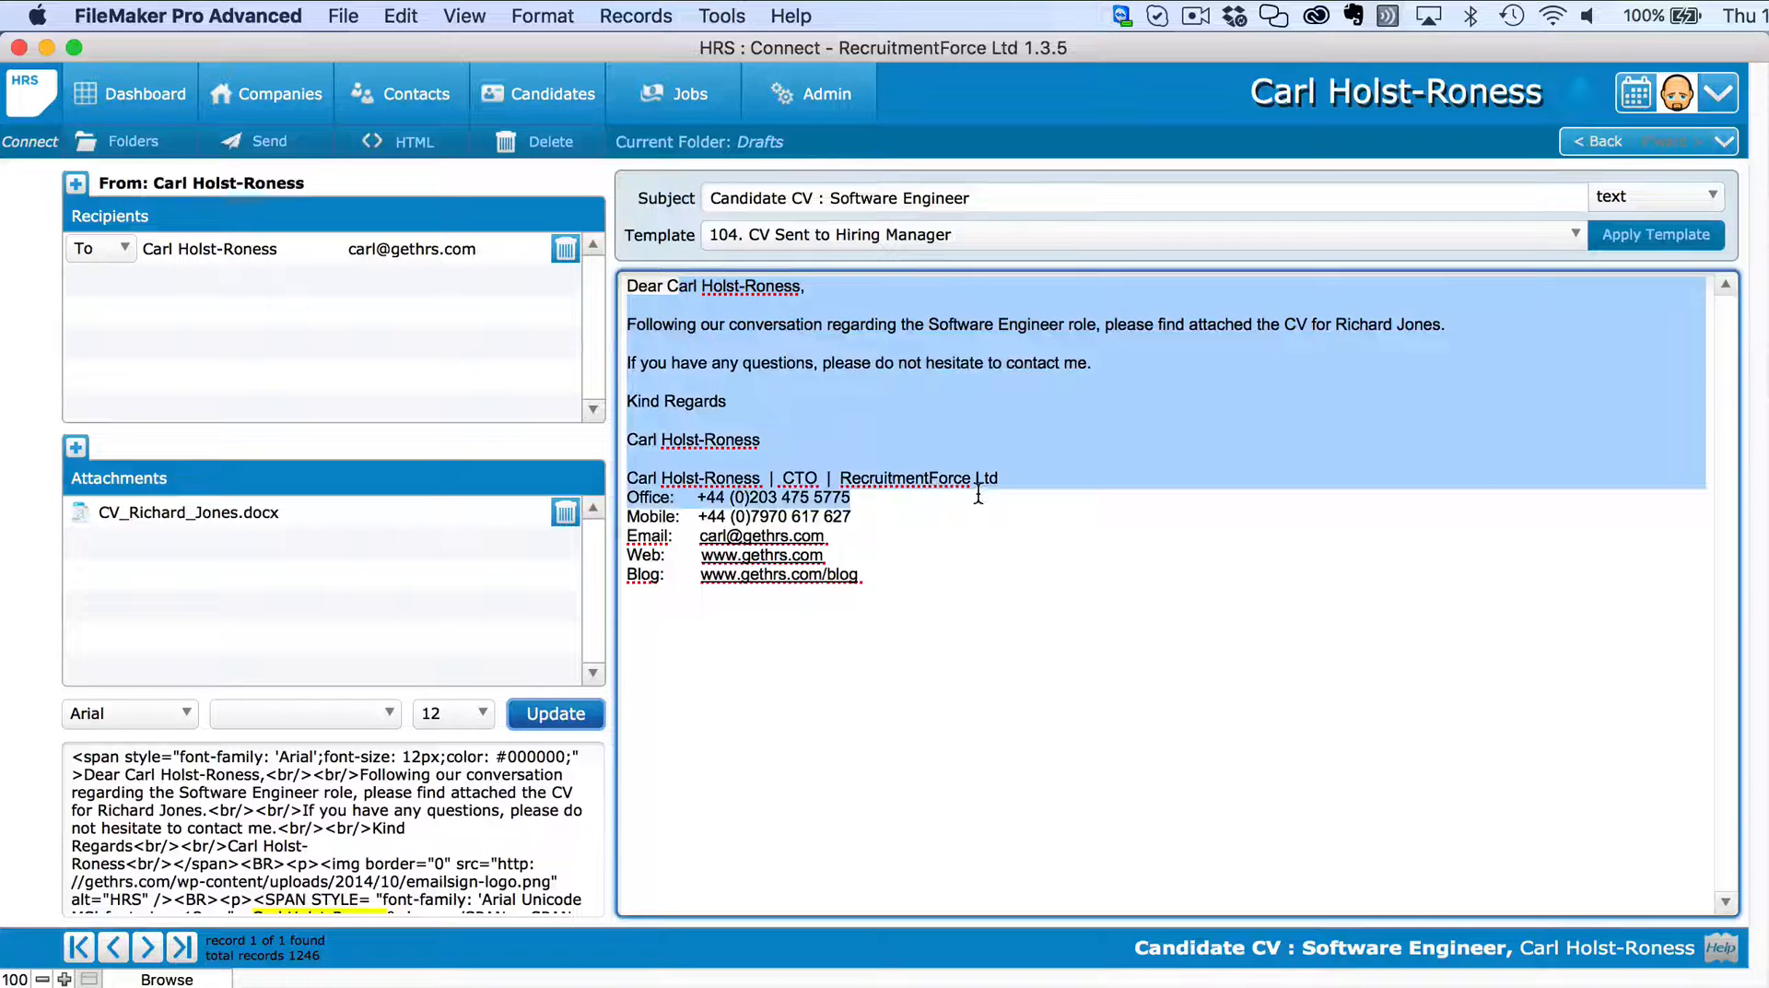
{"action": "double_click", "coordinate": [861, 361]}
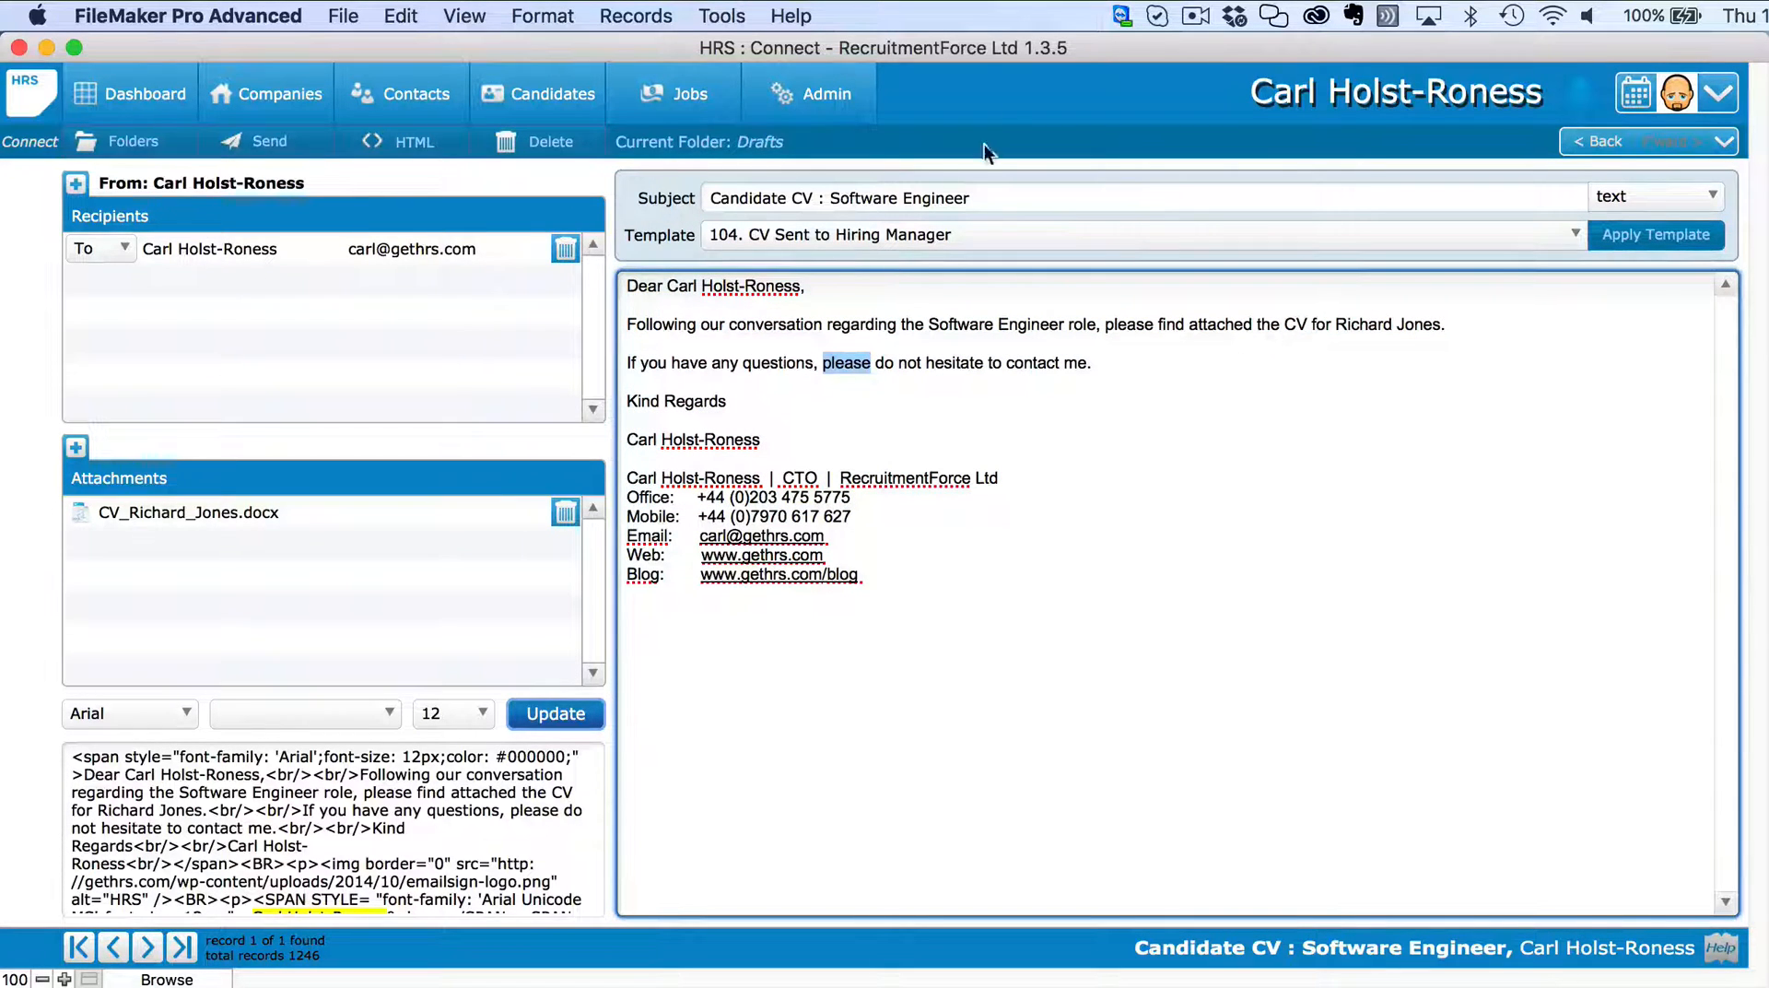
{"action": "left_click", "coordinate": [542, 15]}
{"action": "mouse_move", "coordinate": [544, 77]}
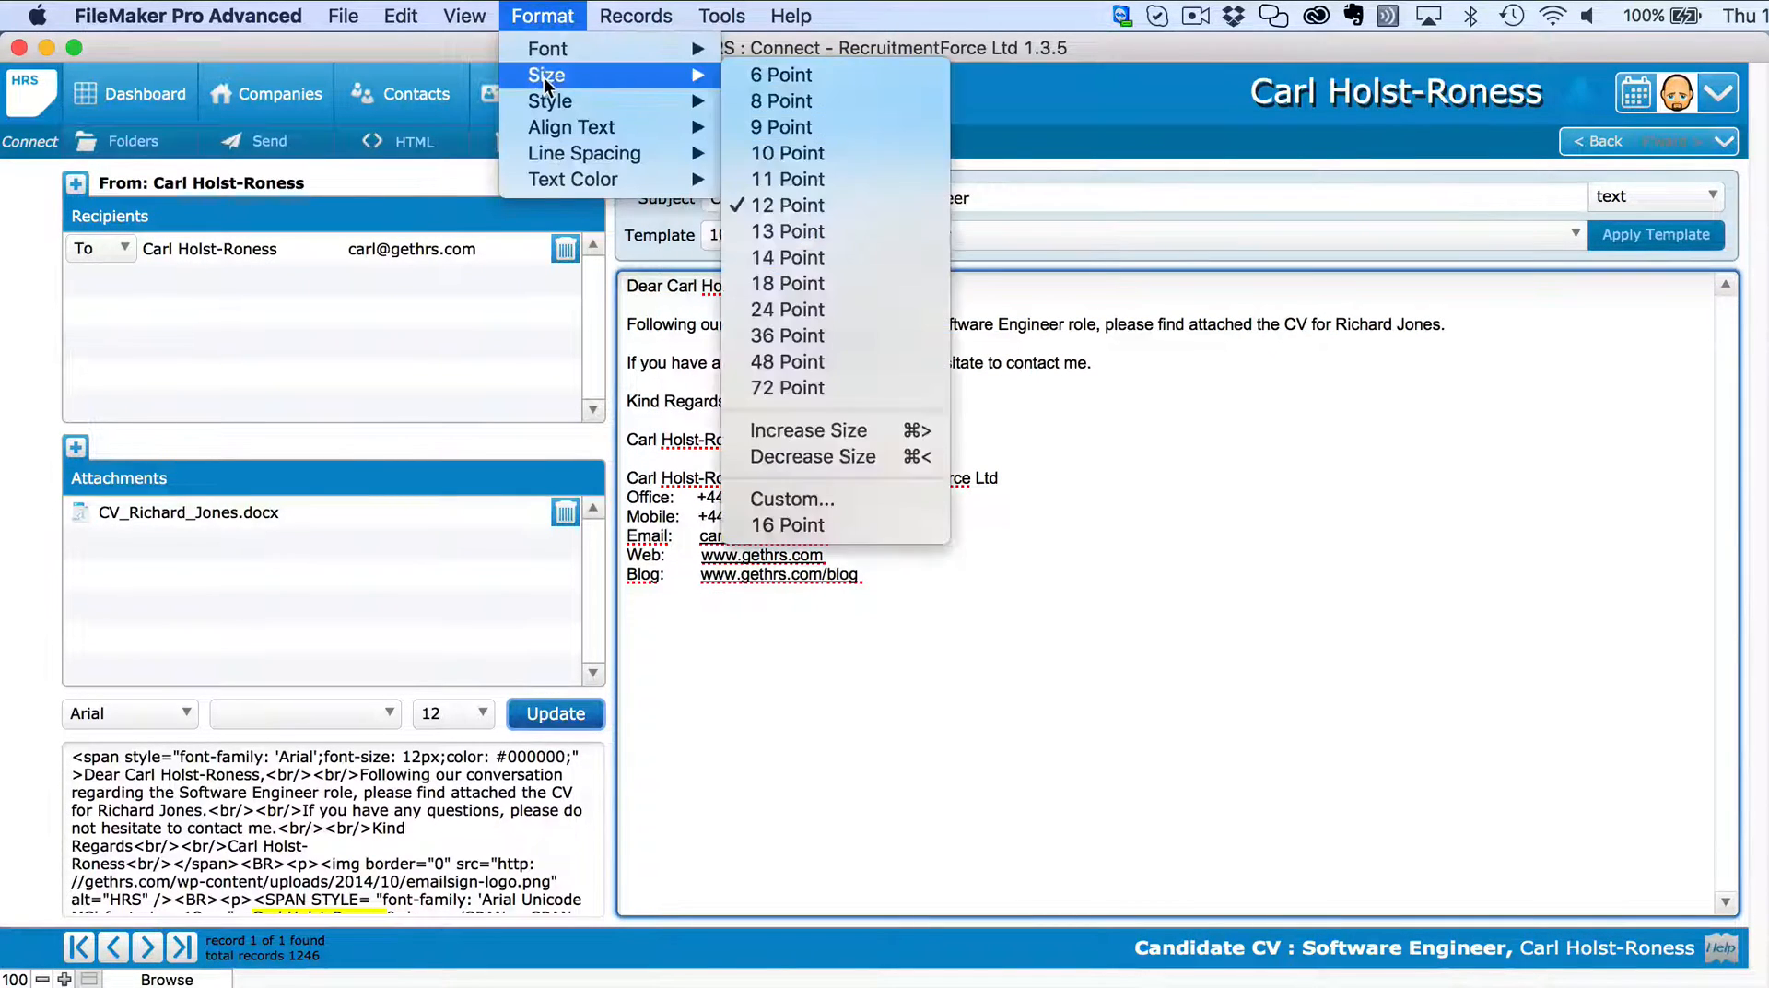
{"action": "mouse_move", "coordinate": [546, 180]}
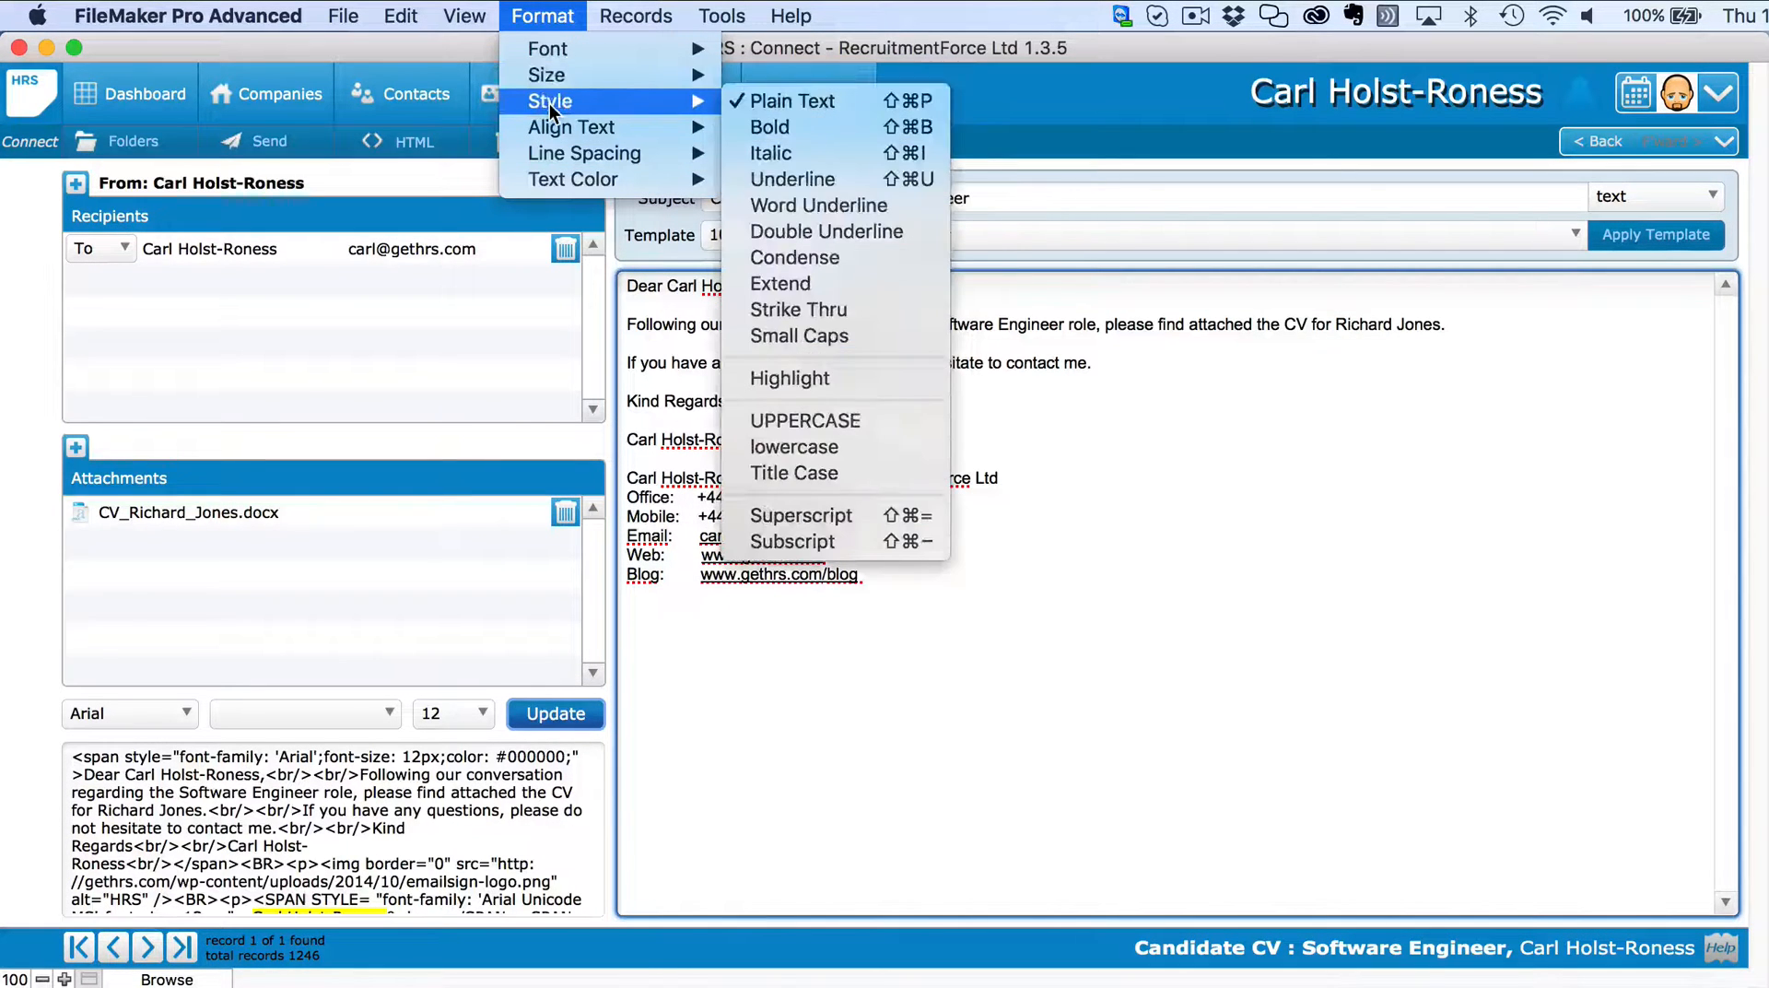
{"action": "left_click", "coordinate": [1110, 527]}
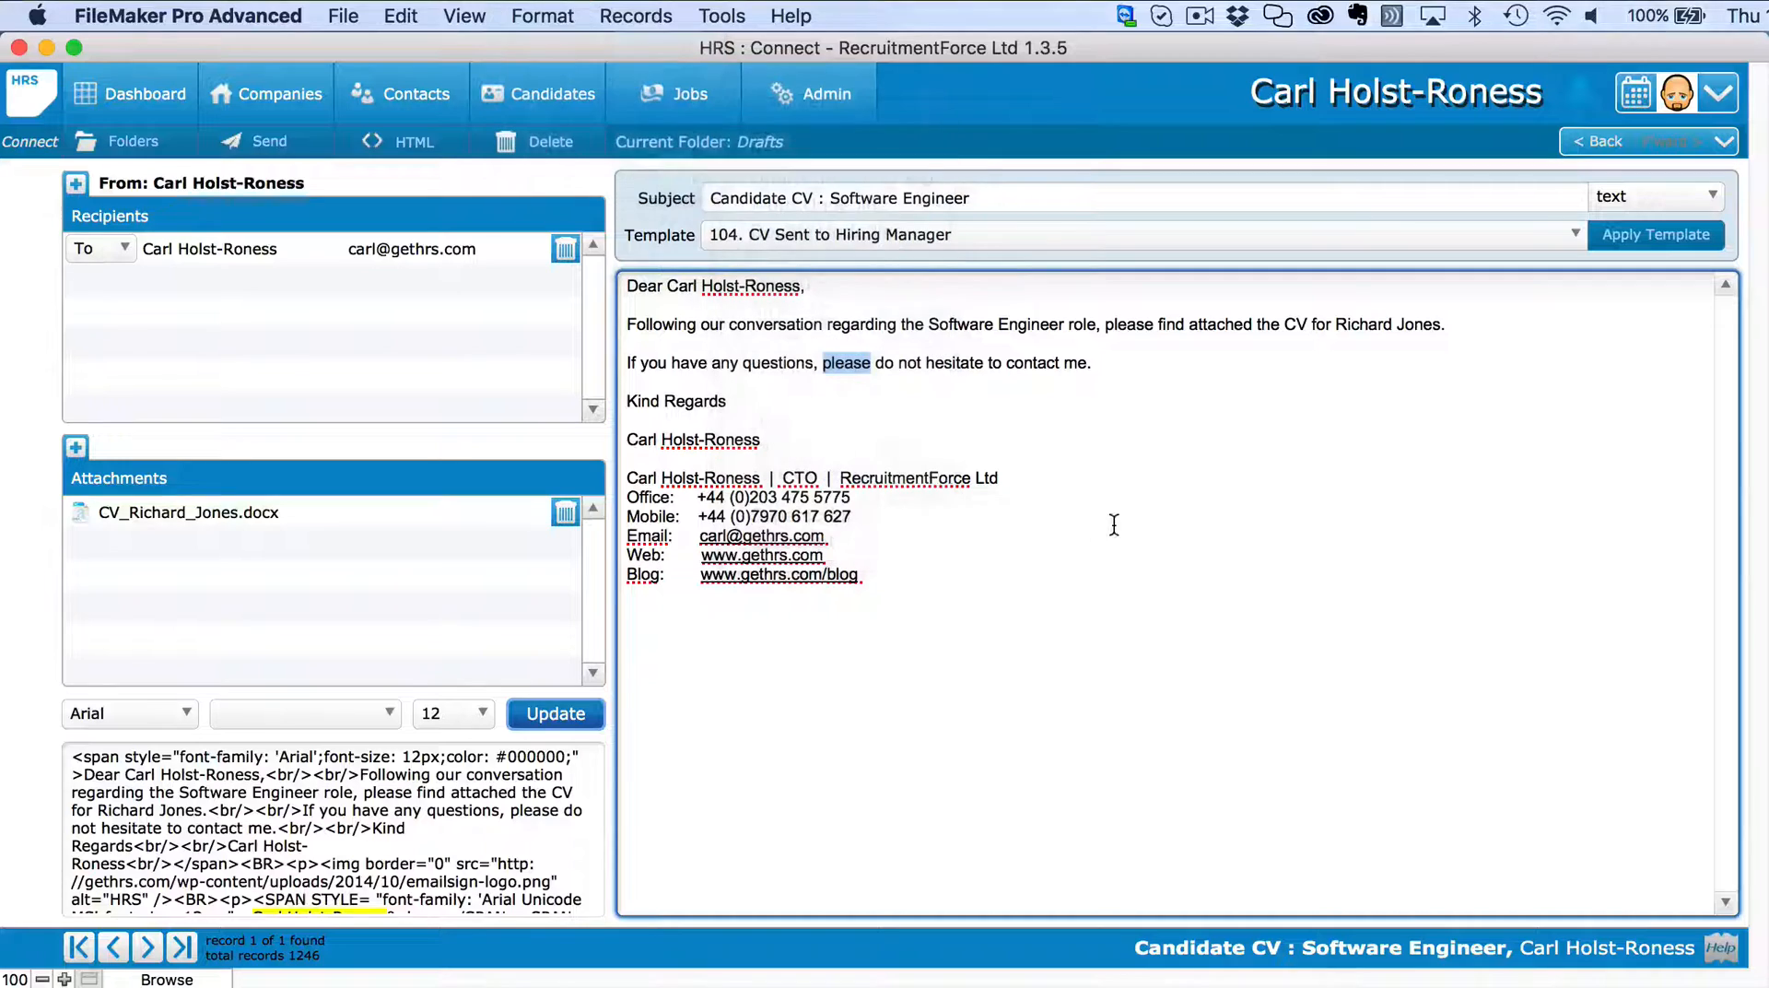
{"action": "left_click", "coordinate": [647, 222]}
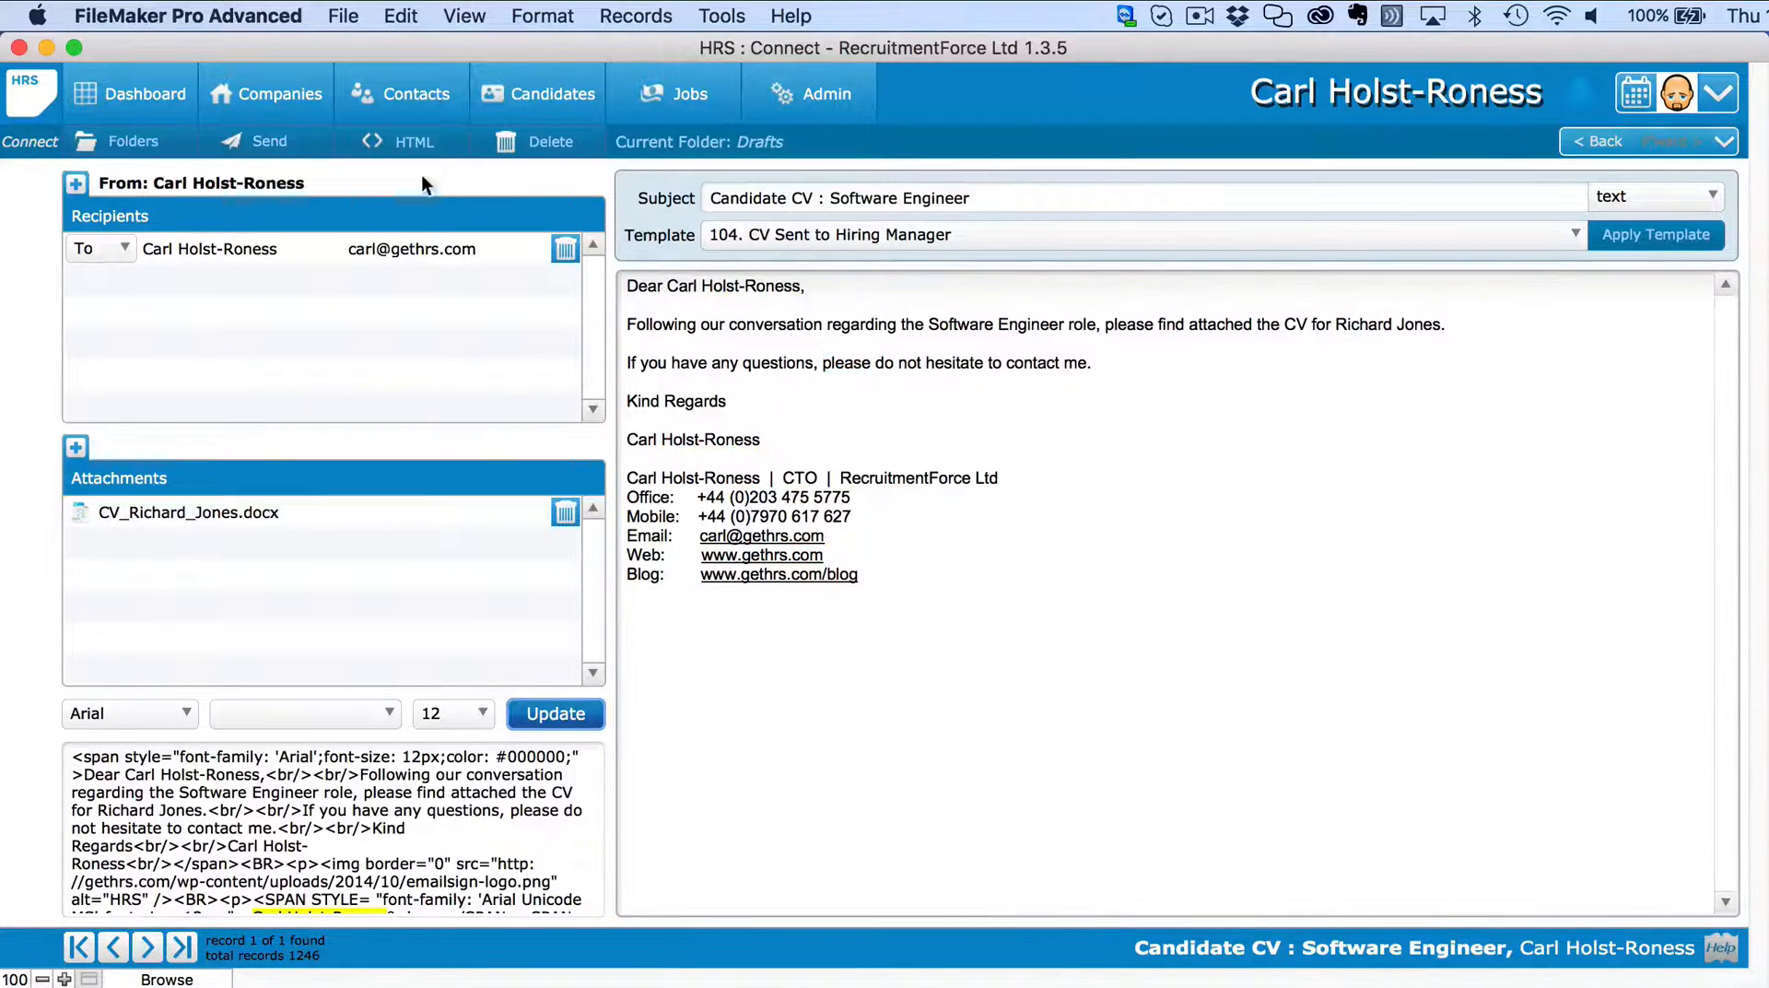